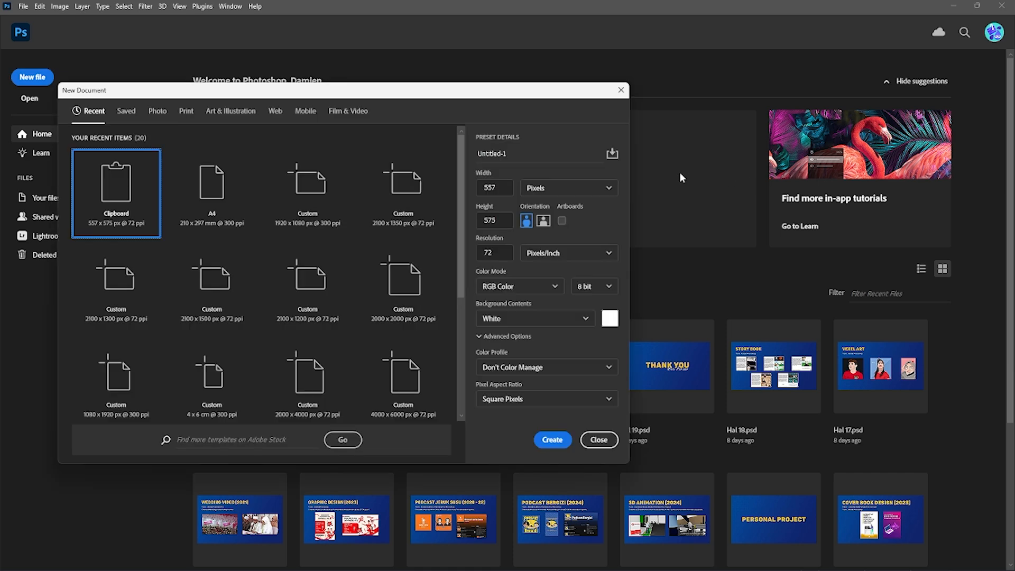
click(249, 211)
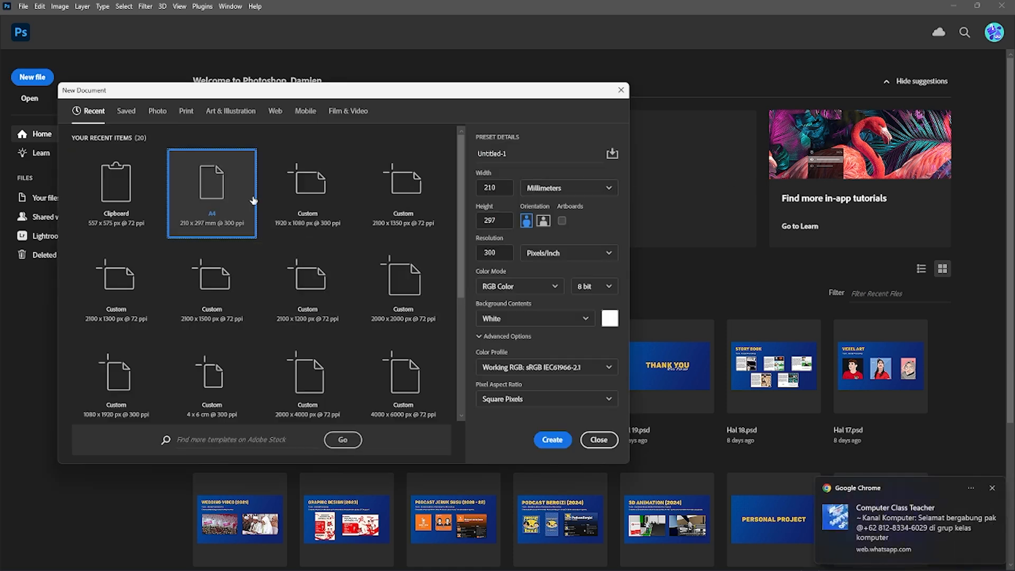
click(192, 123)
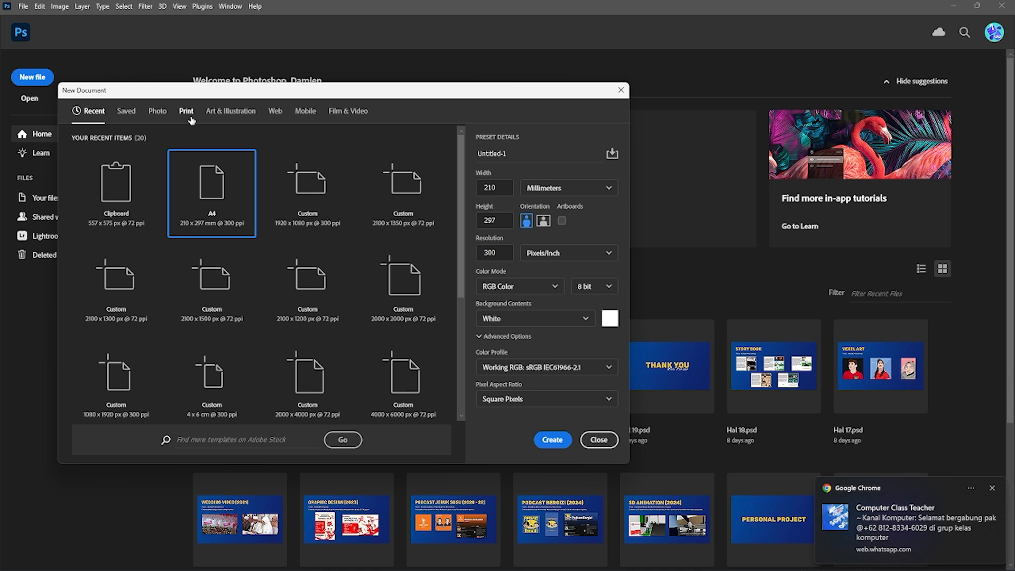
click(394, 208)
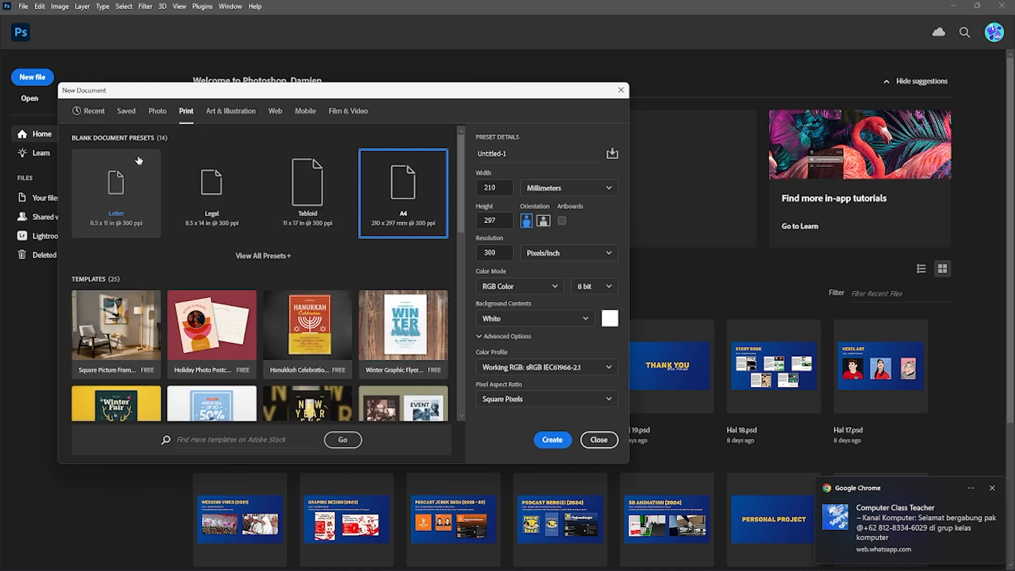
click(100, 113)
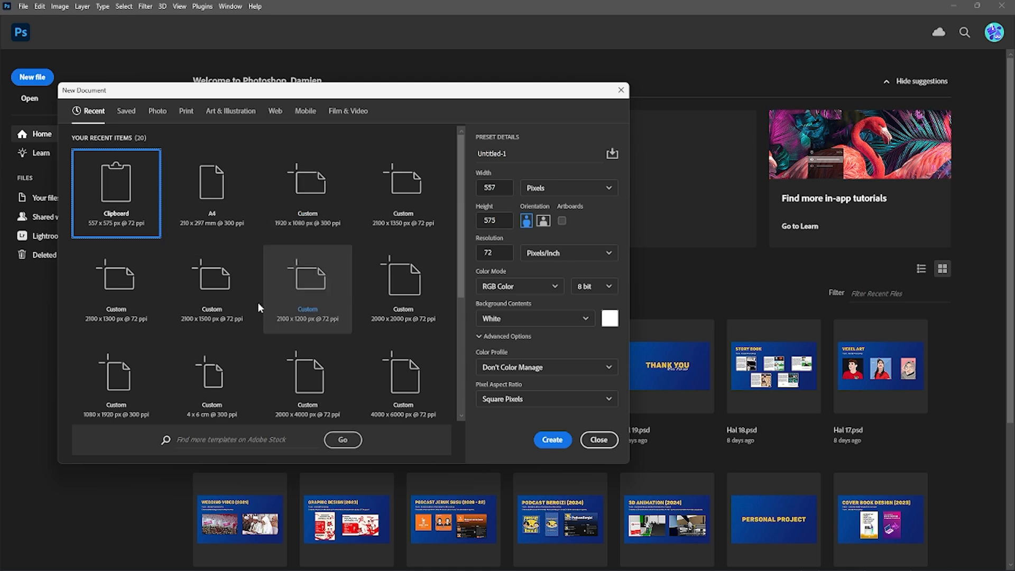
scroll(249, 290, down, 3)
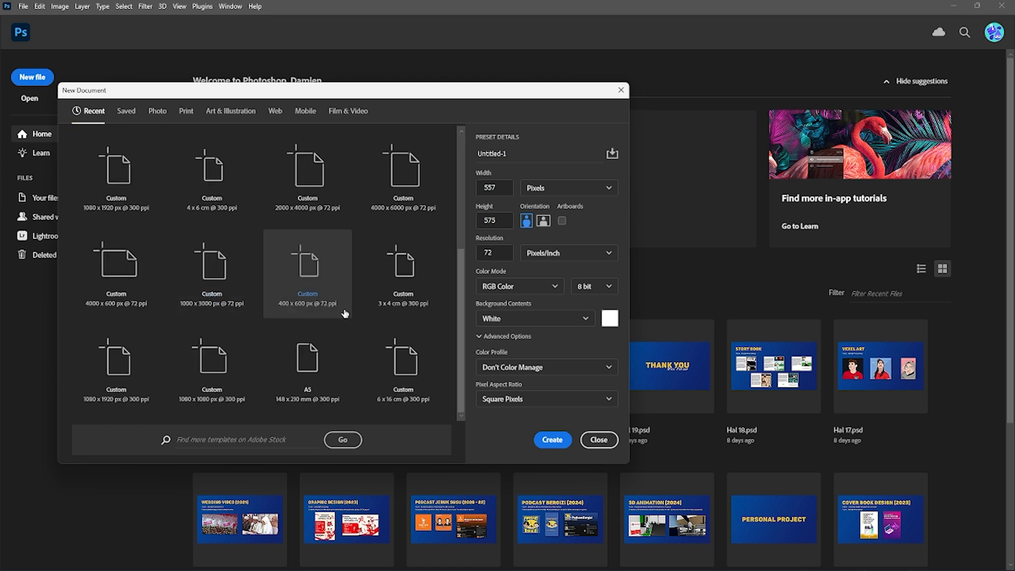
scroll(344, 314, up, 3)
- Create a blank document from the A4 print preset, 210 x 297 mm at 300 ppi in RGB Color
click(188, 112)
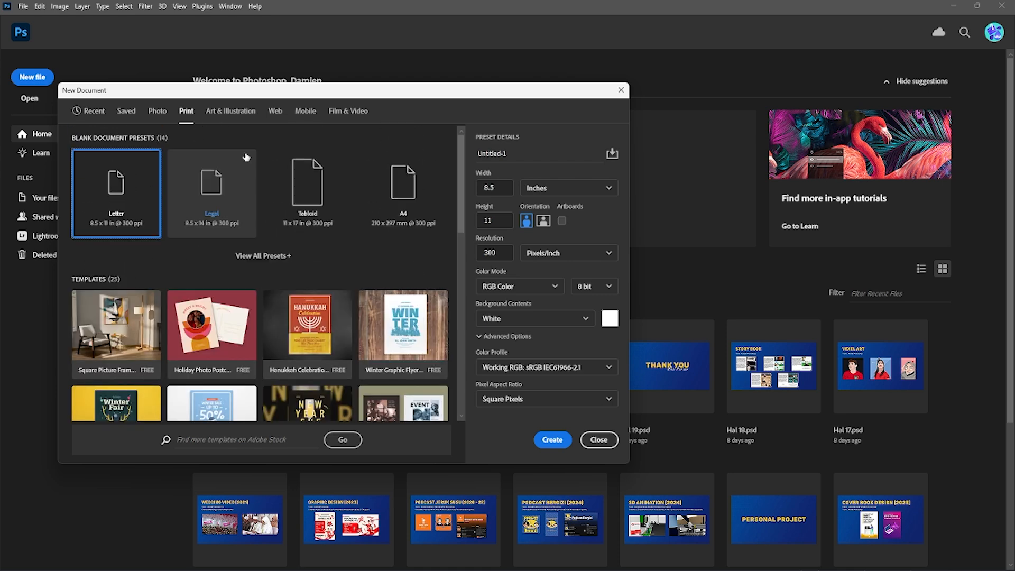
click(406, 201)
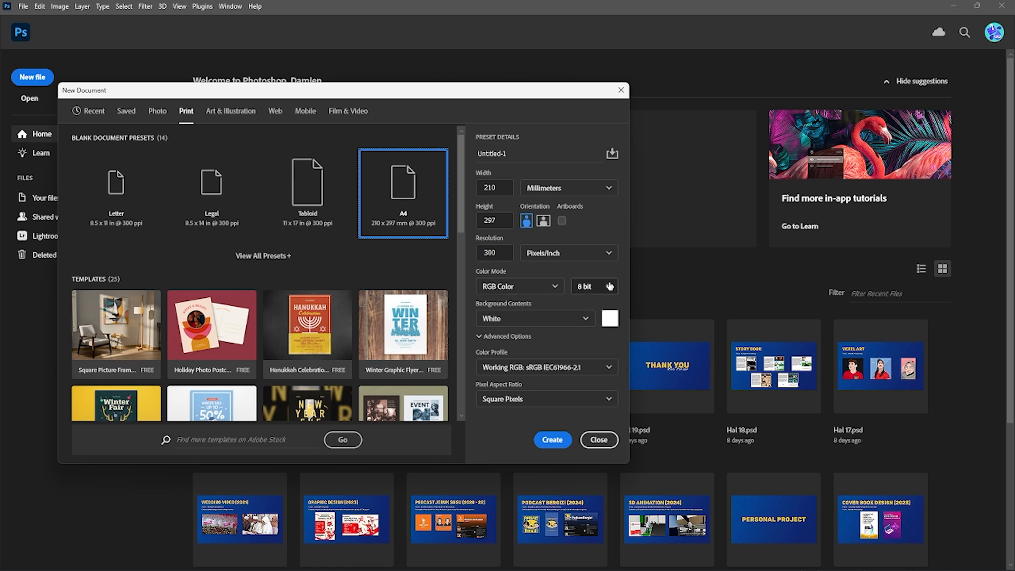
click(552, 440)
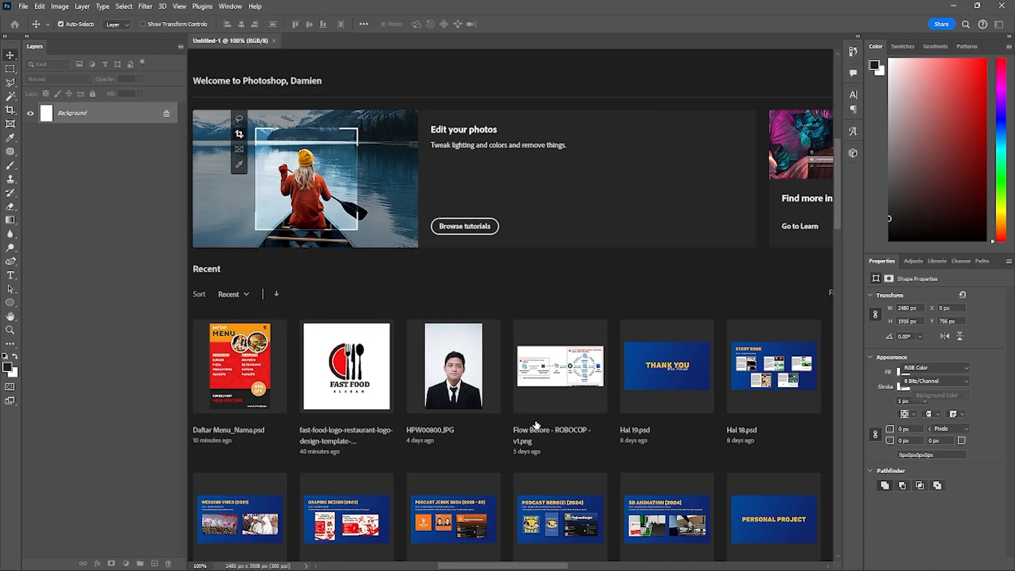
- Show the rulers and place two horizontal guides, about one fifth and three quarters of the way down the page
key(ctrl+r)
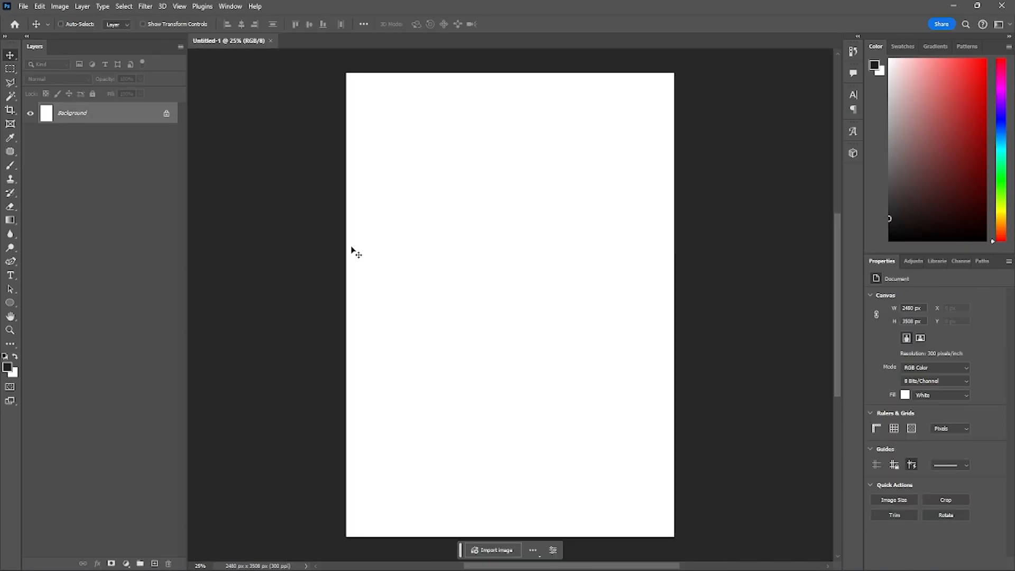
click(179, 8)
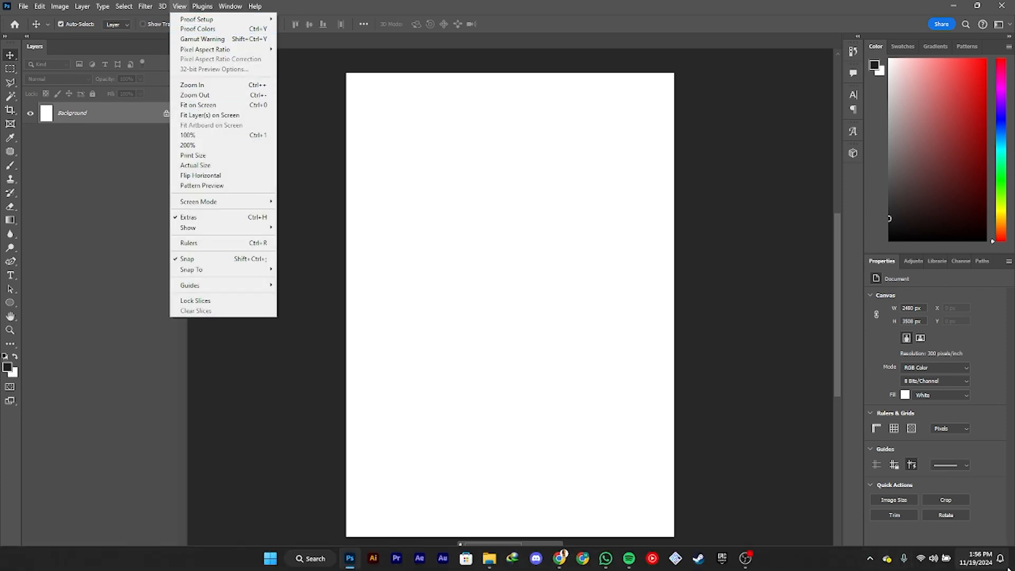
click(976, 558)
click(982, 17)
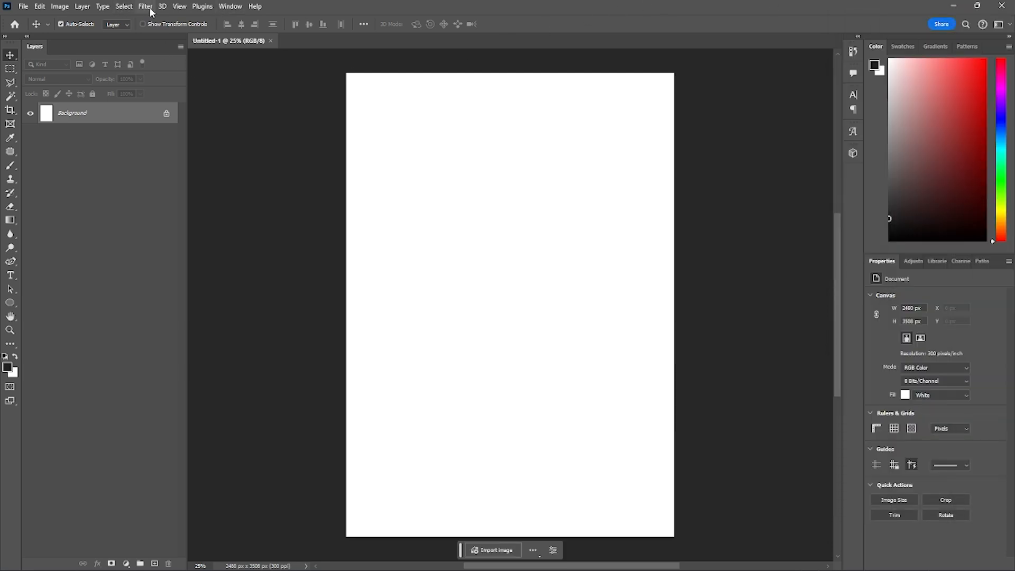
click(181, 8)
click(180, 7)
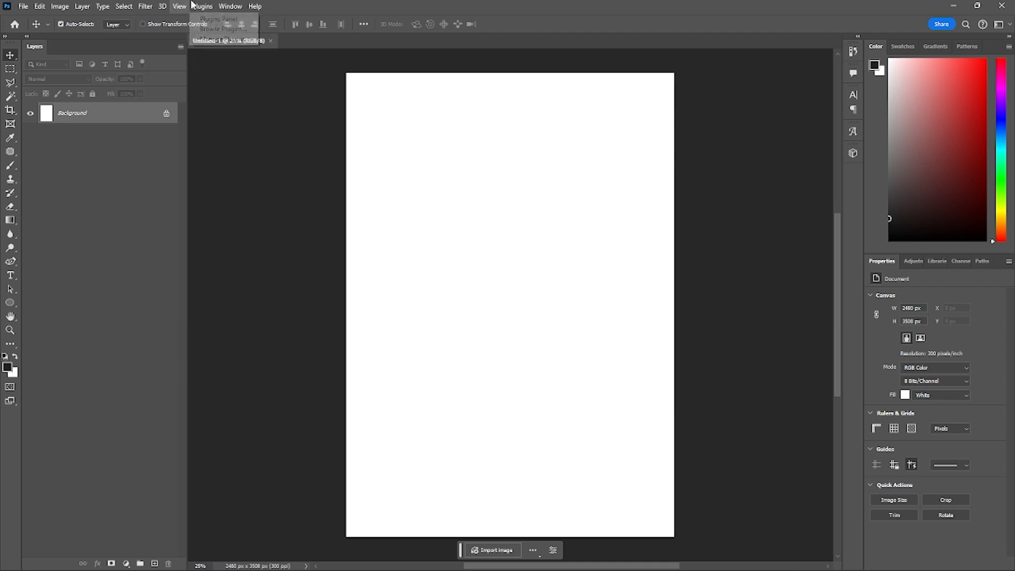
click(255, 6)
click(179, 6)
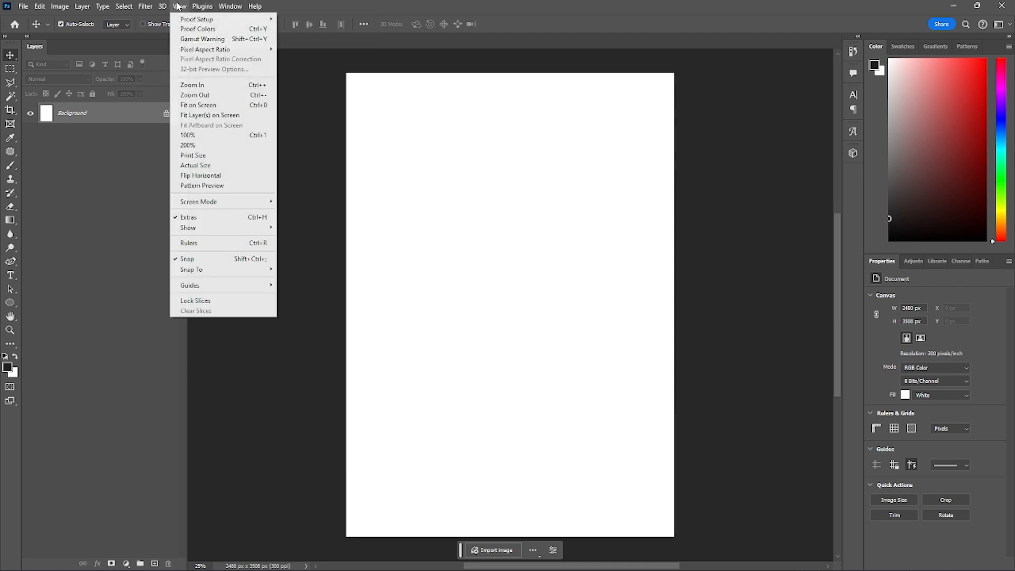
click(221, 247)
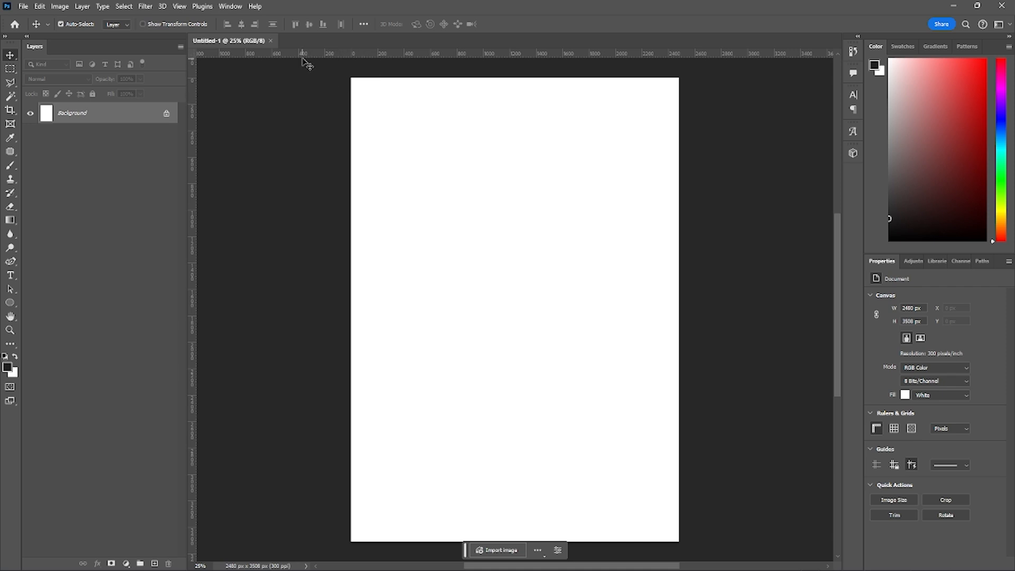
drag(300, 51, 303, 173)
drag(318, 53, 344, 432)
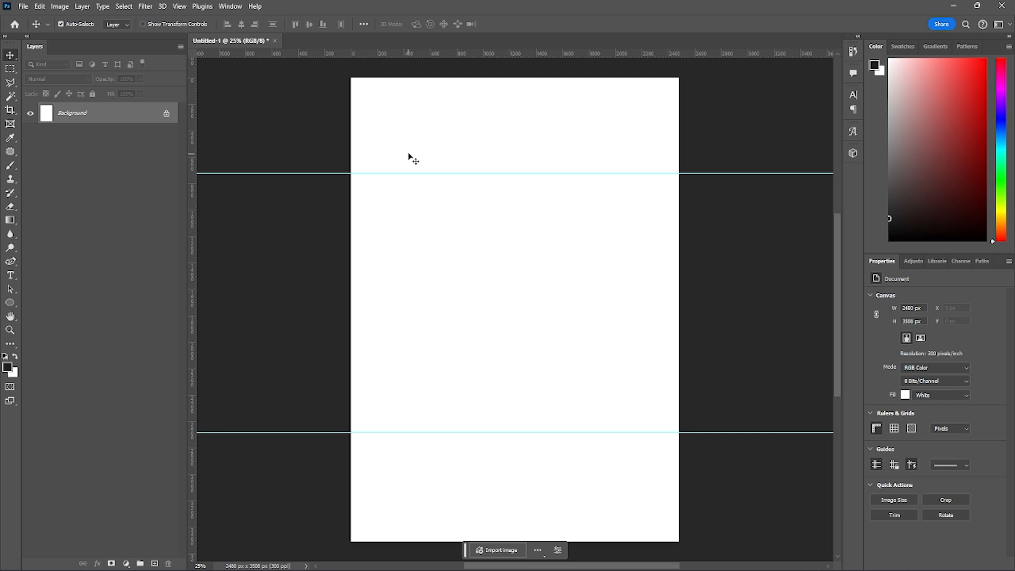
- Draw a rectangle from the page's top edge to the upper guide and fit it to 2480 x 720 px at X 0, Y 0
click(12, 305)
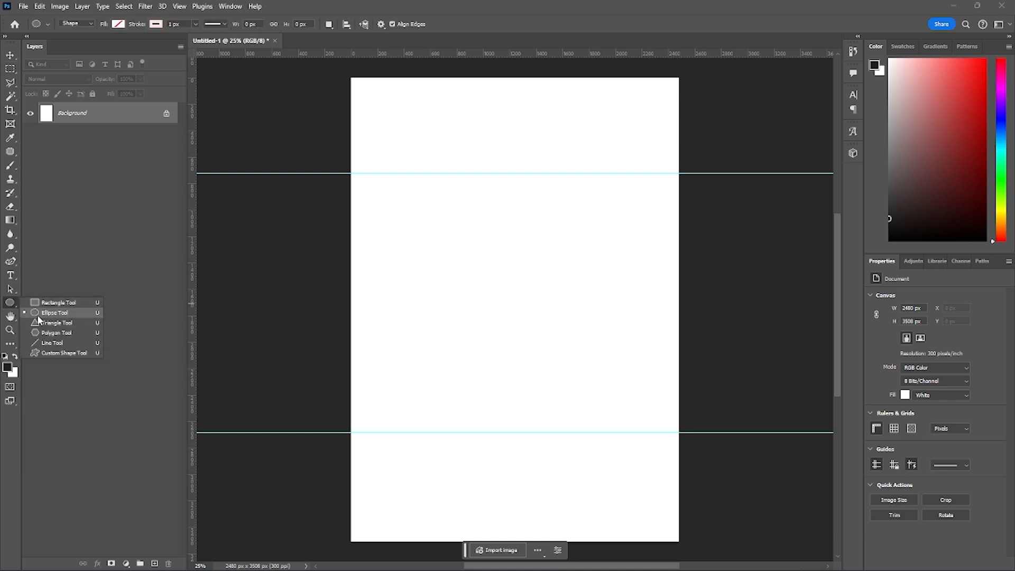
click(12, 310)
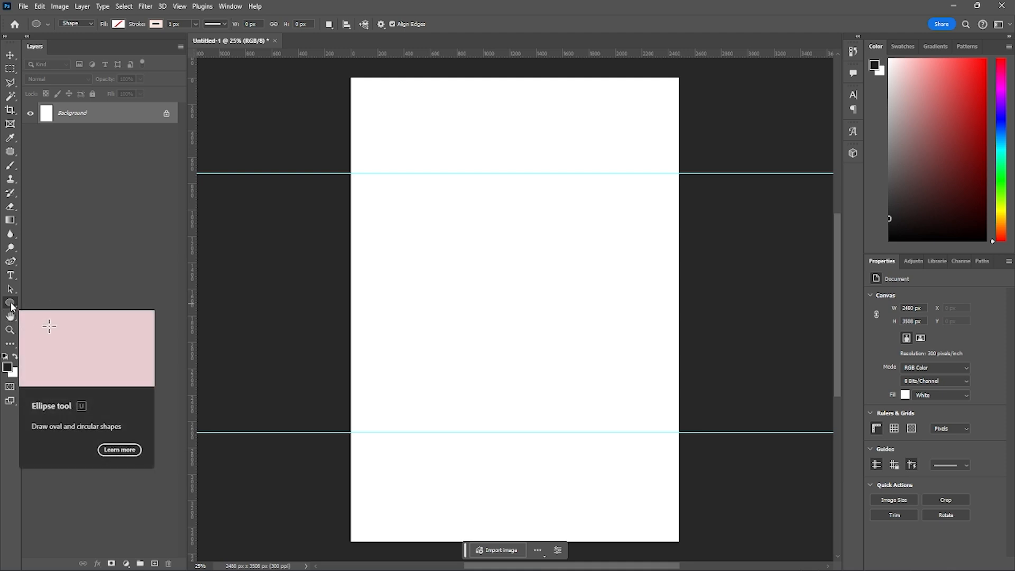
click(11, 305)
click(37, 304)
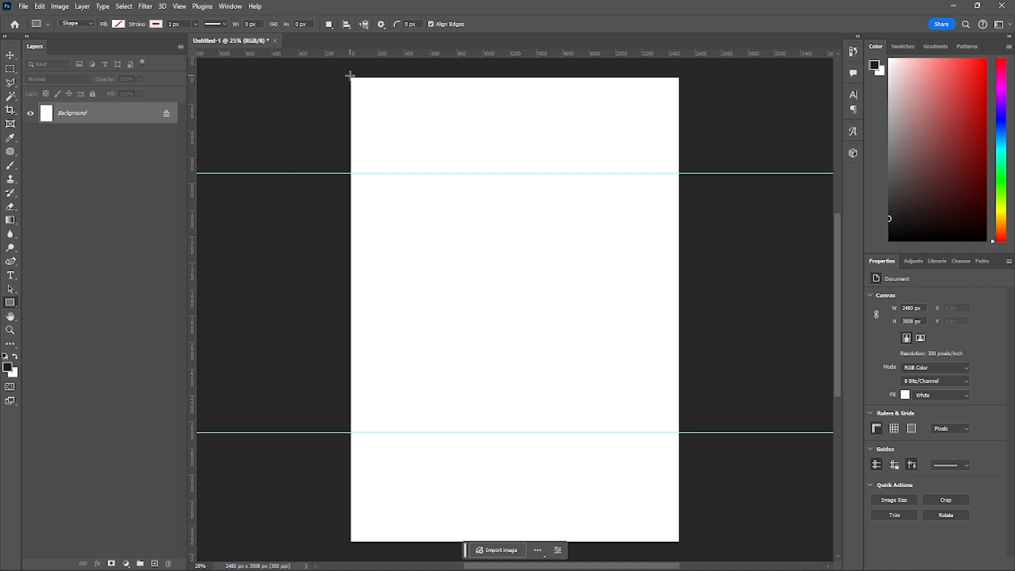
drag(350, 78, 680, 174)
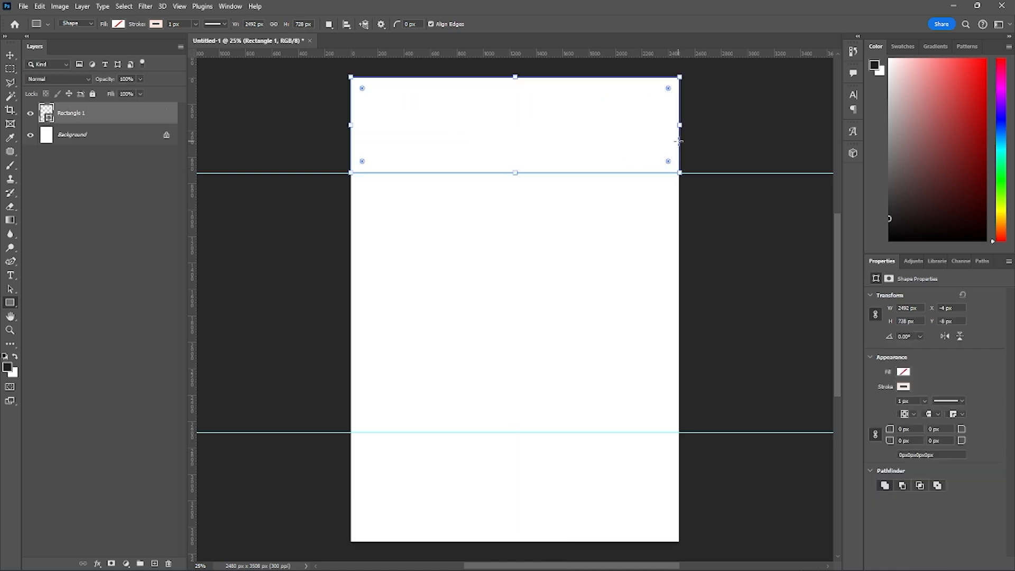
drag(680, 124, 678, 125)
drag(350, 126, 351, 125)
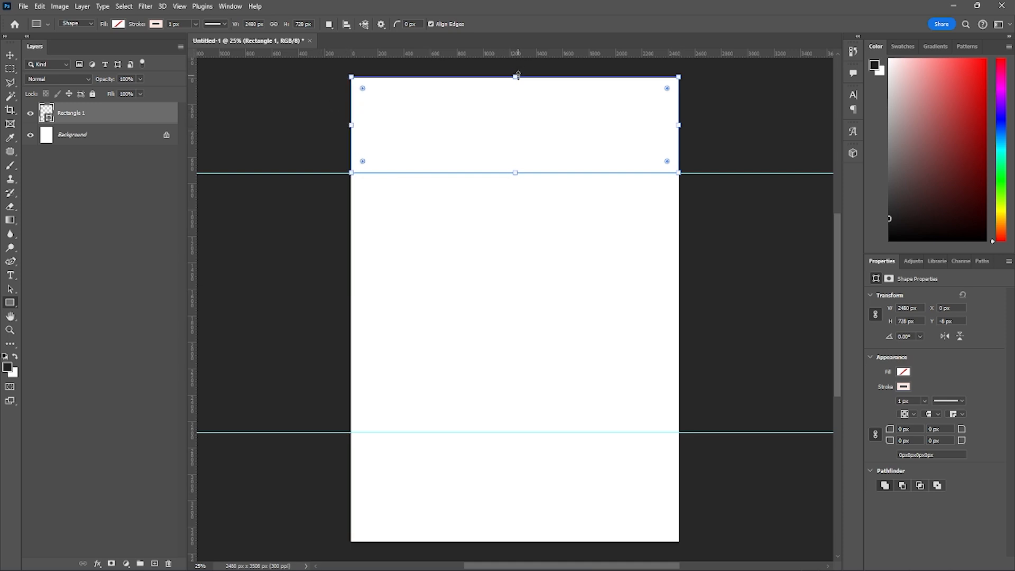
drag(518, 74, 518, 77)
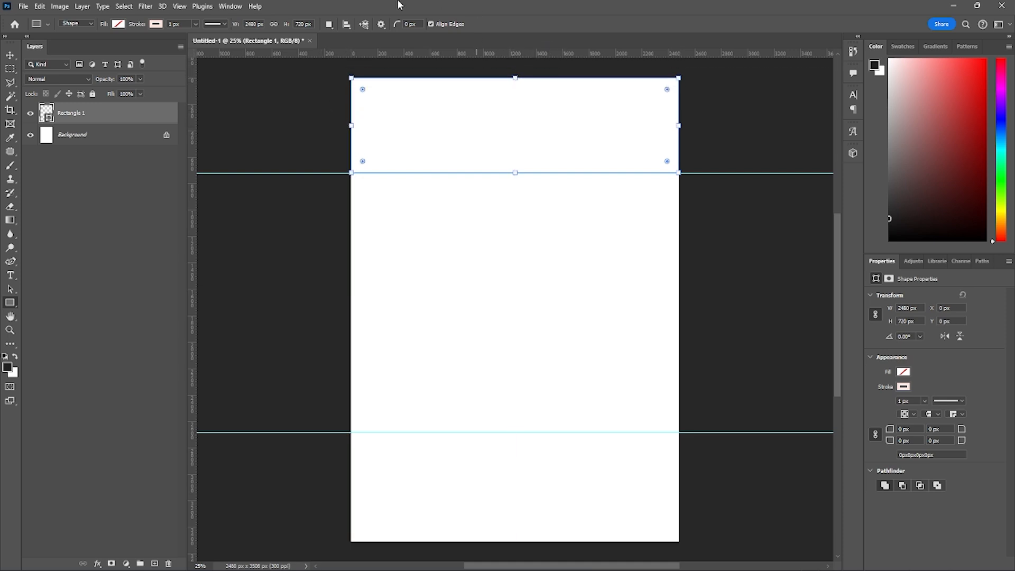
- Fill the header rectangle with the recent orange swatch and shift the colour to a slightly darker, more golden orange
click(118, 25)
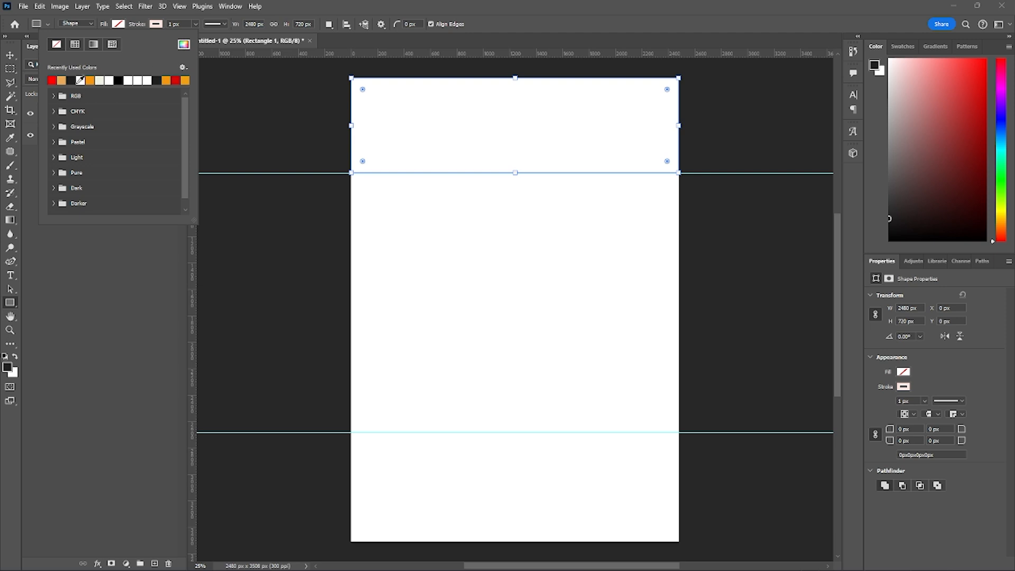
click(91, 79)
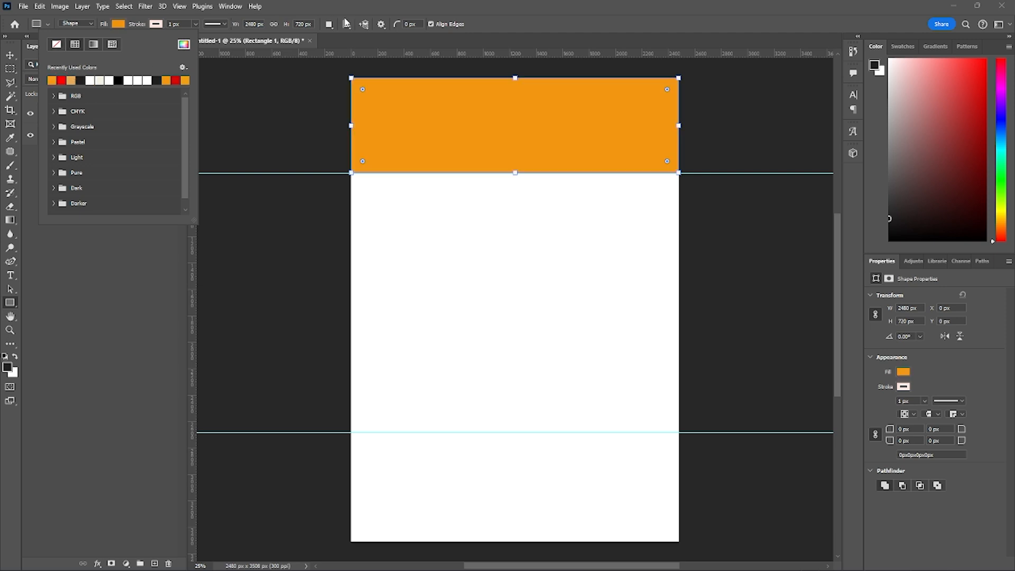
click(184, 44)
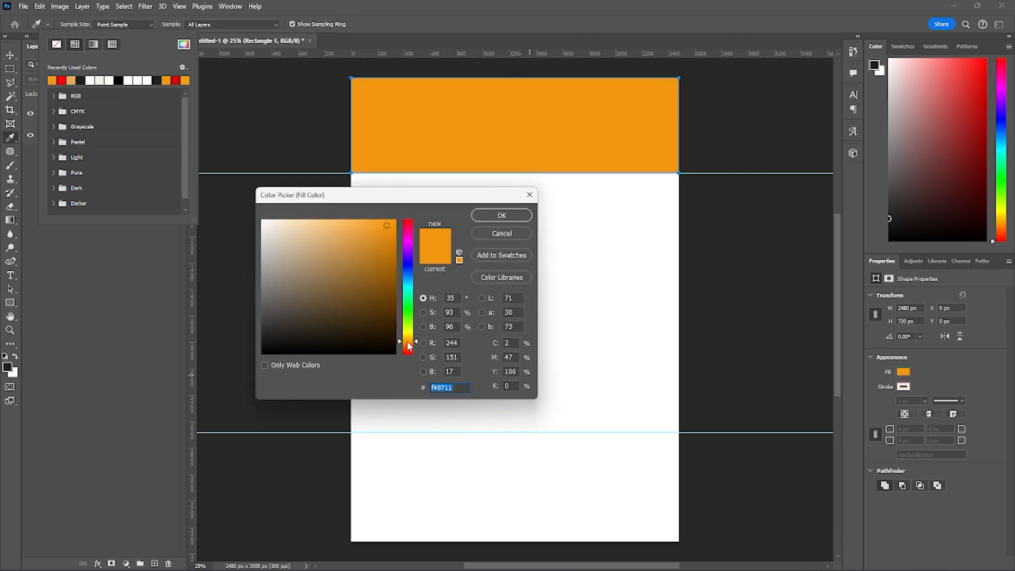
mouse_move(410, 328)
mouse_down()
mouse_move(414, 292)
mouse_move(416, 343)
mouse_up()
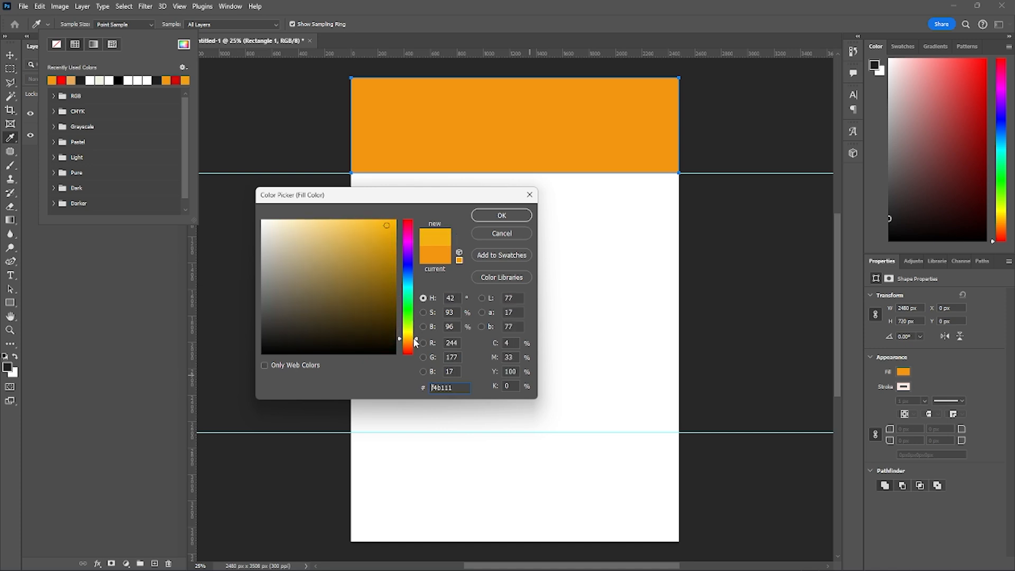
drag(384, 226, 386, 240)
drag(411, 343, 412, 345)
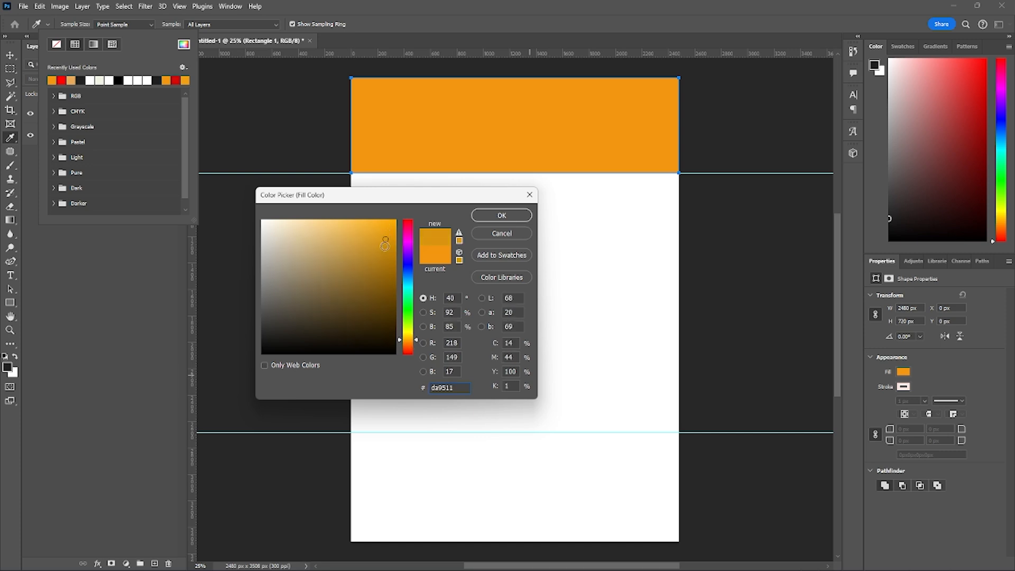
drag(384, 244, 382, 238)
click(502, 215)
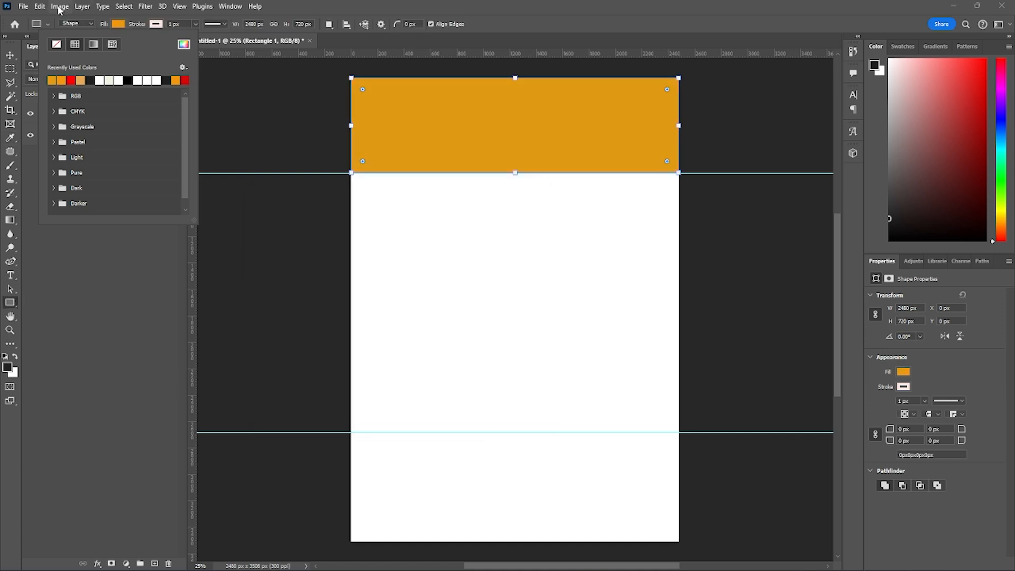
- Fine-tune the header rectangle's fill to a slightly brighter, more saturated orange
click(184, 45)
drag(414, 341, 414, 341)
drag(386, 234, 388, 231)
click(501, 216)
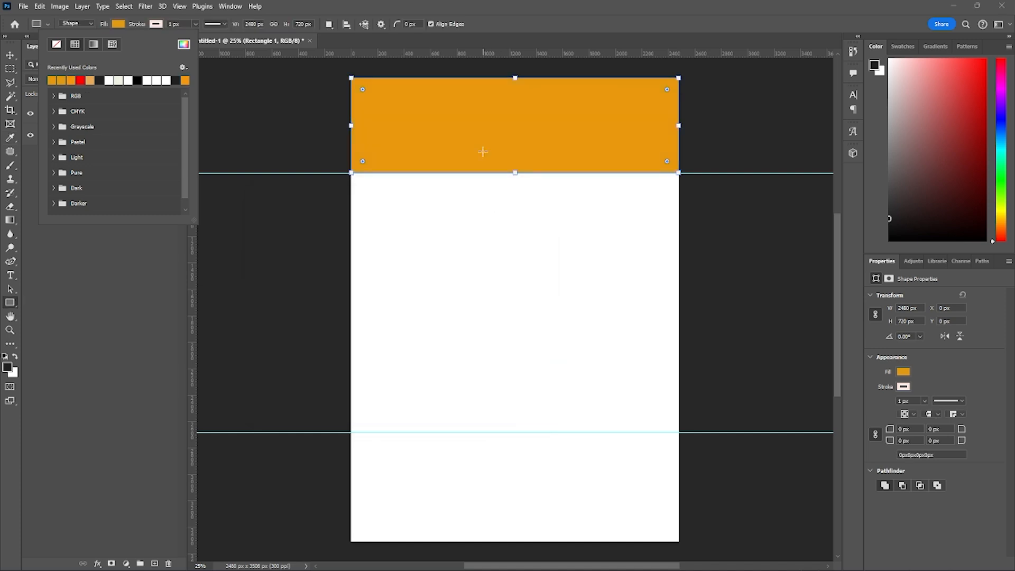
click(554, 5)
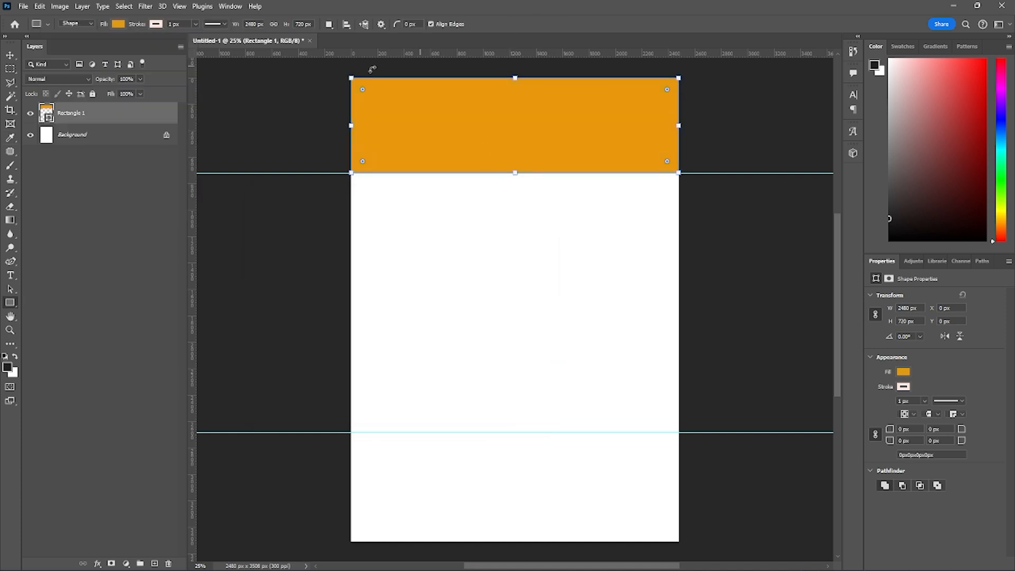
- Give the header rectangle a stroke about 7.41 px wide in black (000000)
click(156, 24)
click(196, 24)
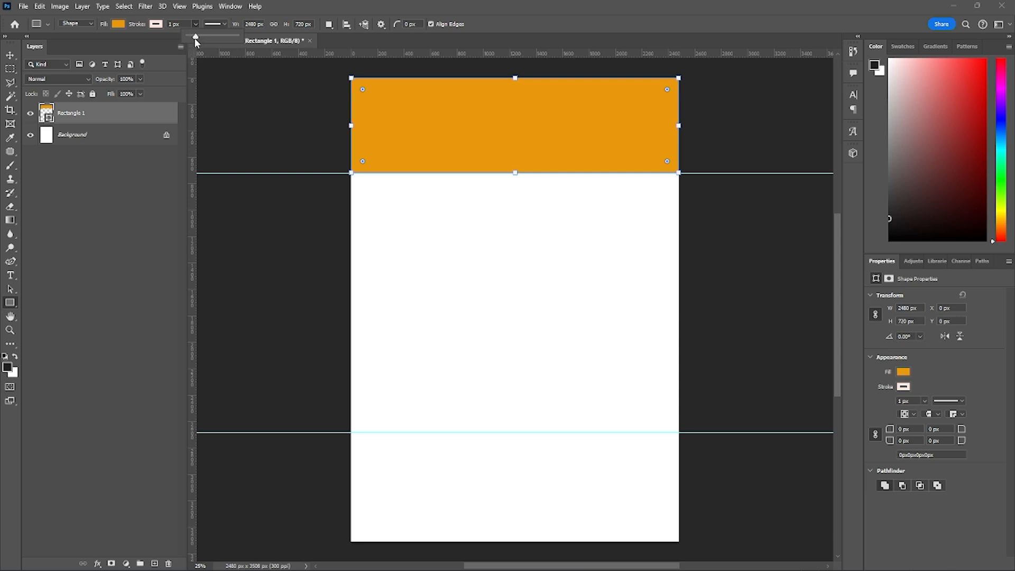
drag(196, 38, 197, 37)
click(195, 25)
click(156, 24)
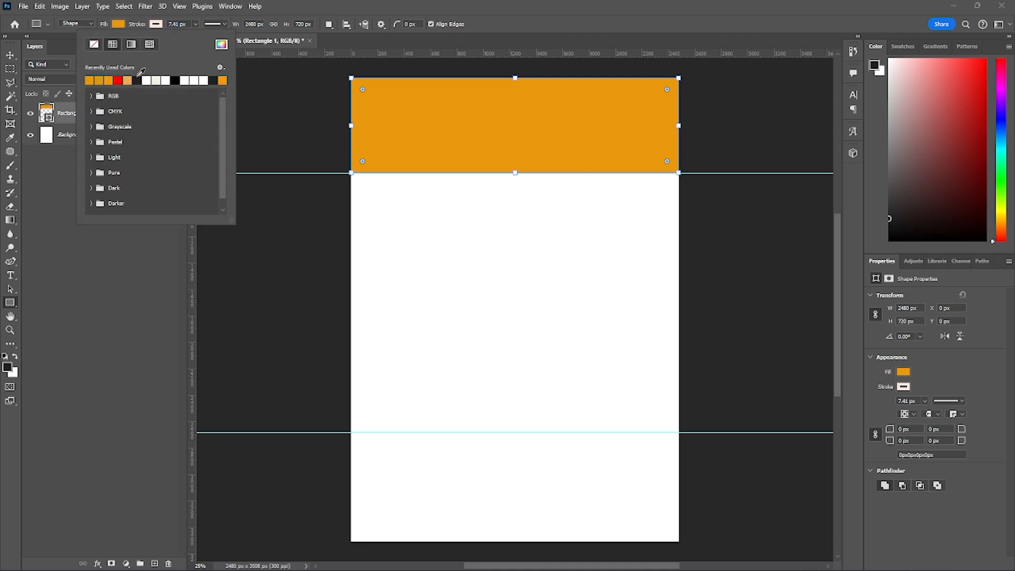
click(220, 46)
drag(322, 317, 260, 355)
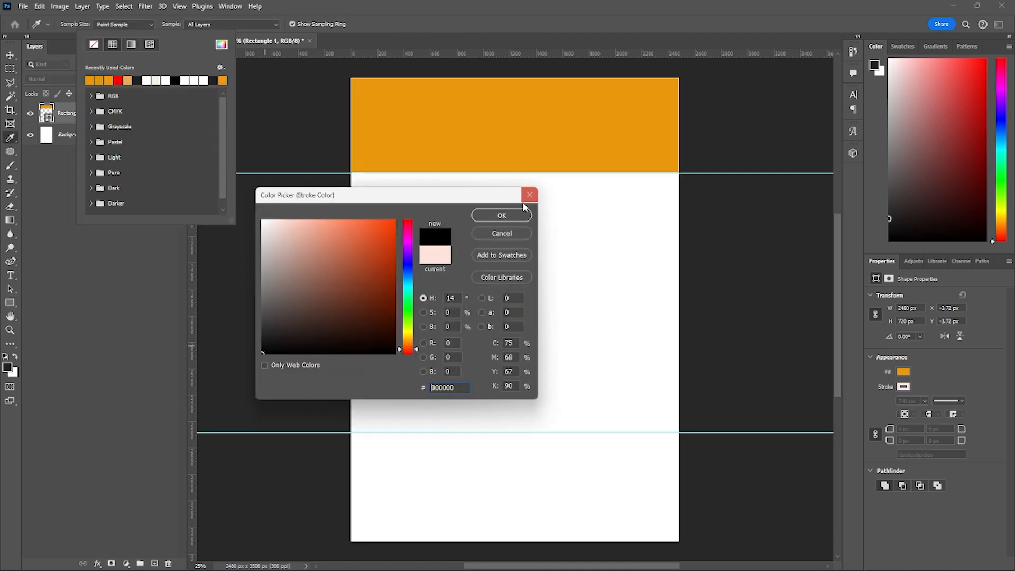
click(488, 215)
- Widen the header rectangle's stroke to about 230.77 px and finally remove the stroke from the shape altogether
click(195, 25)
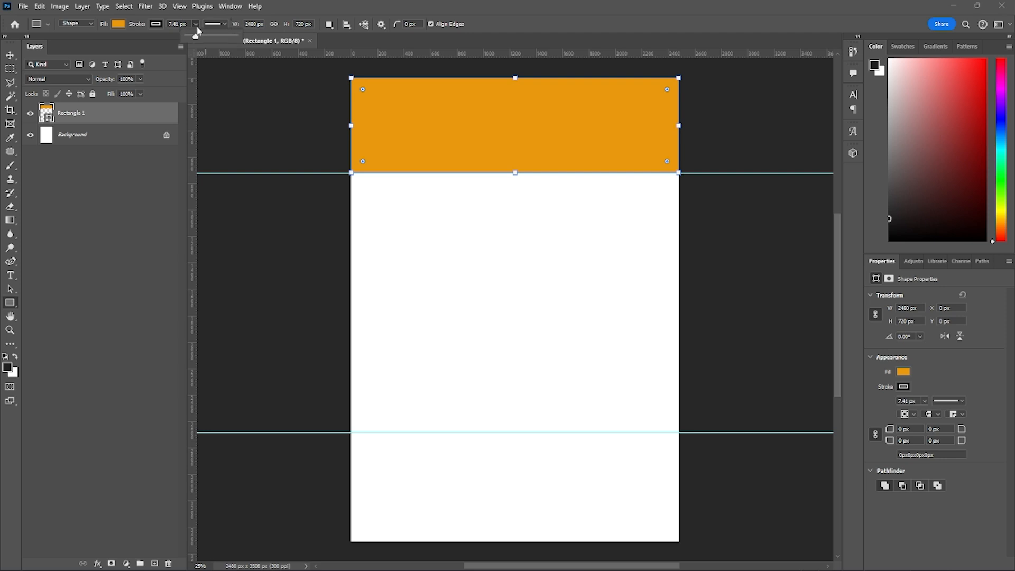
drag(195, 40, 223, 39)
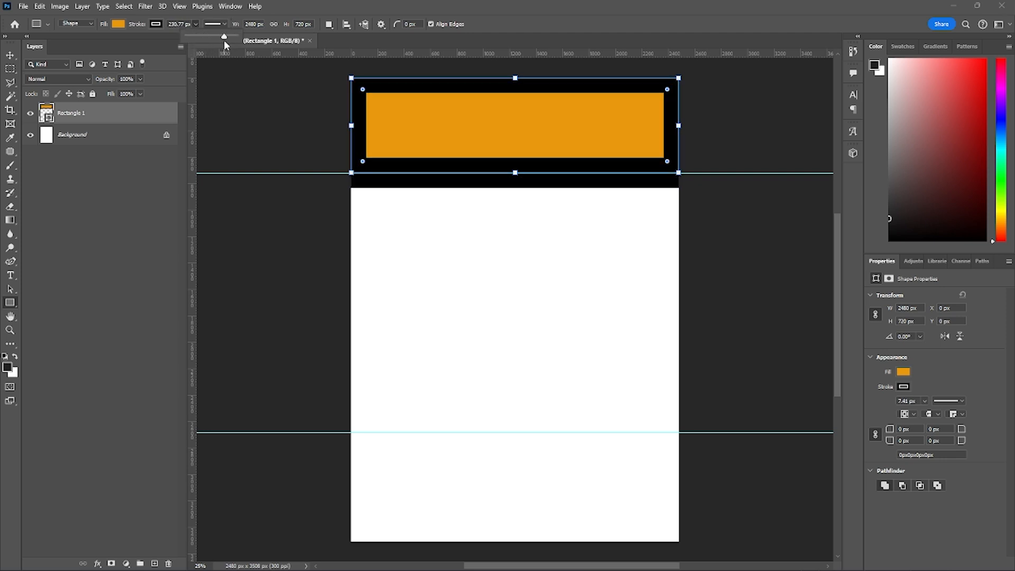
click(156, 25)
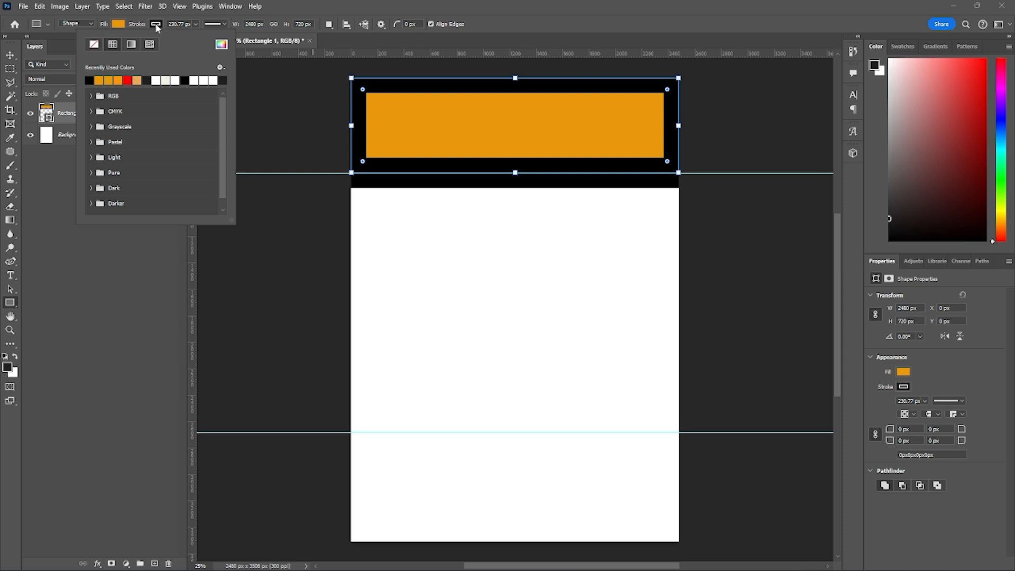
click(94, 44)
click(605, 5)
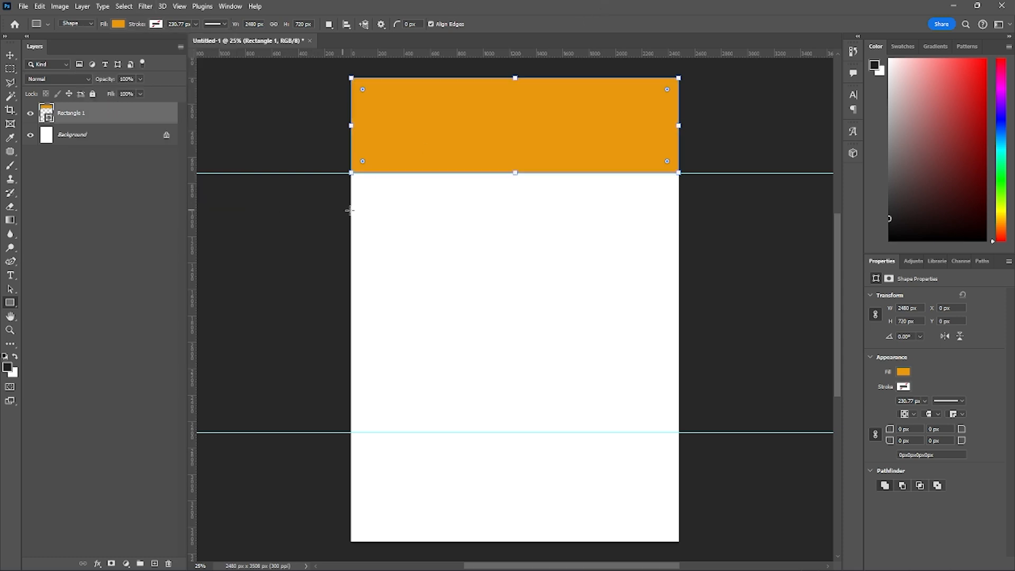
drag(351, 210, 351, 210)
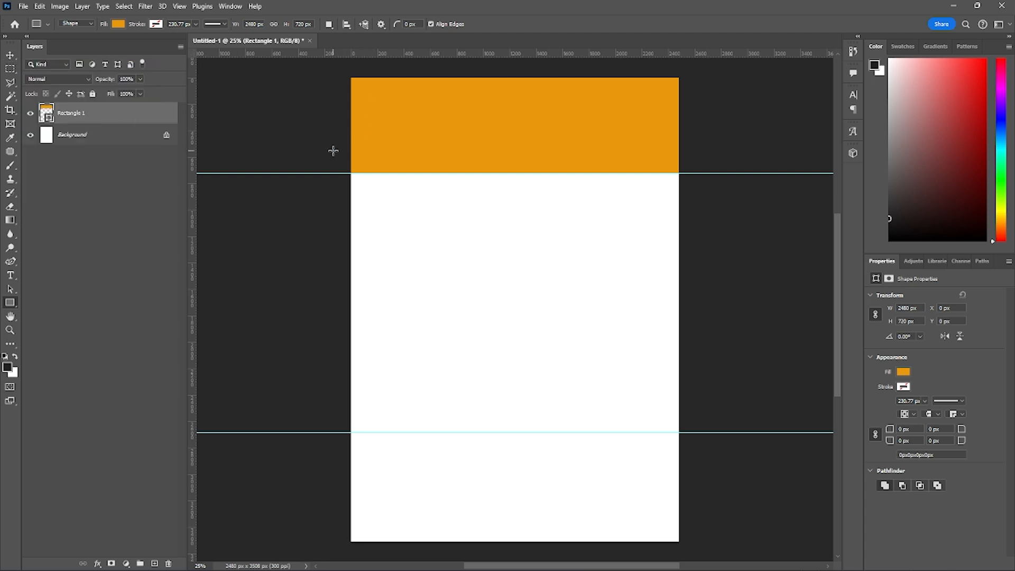
- Try shifting the orange header rectangle down the page with the Move tool, undo the move and deselect it
key(v)
click(297, 272)
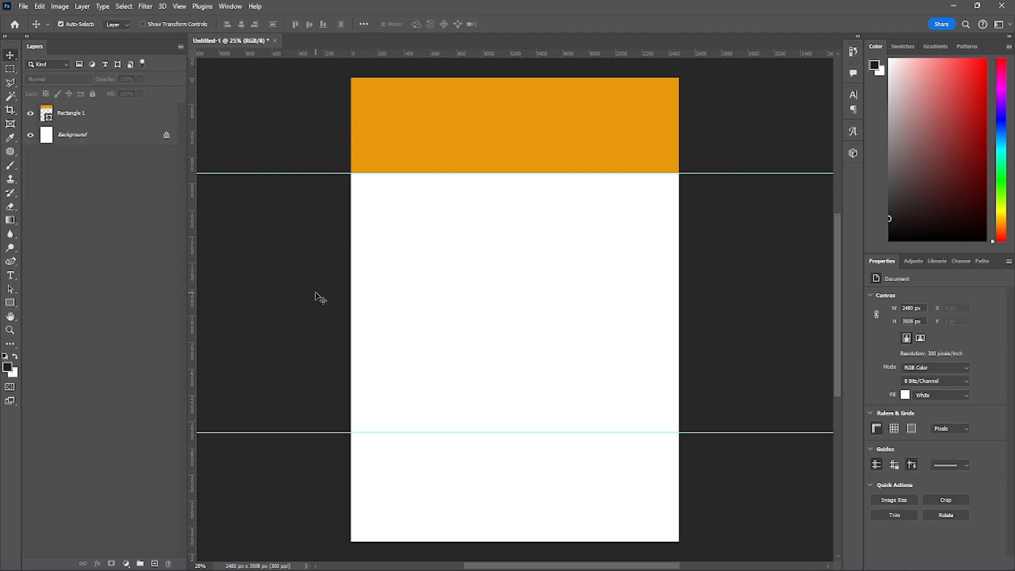
drag(452, 125, 442, 215)
key(ctrl+z)
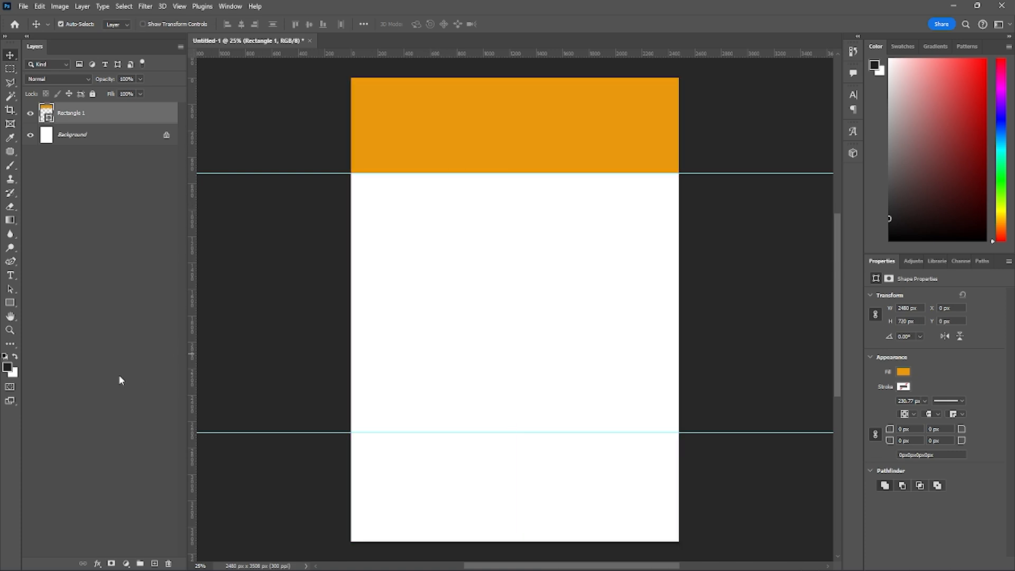
click(248, 304)
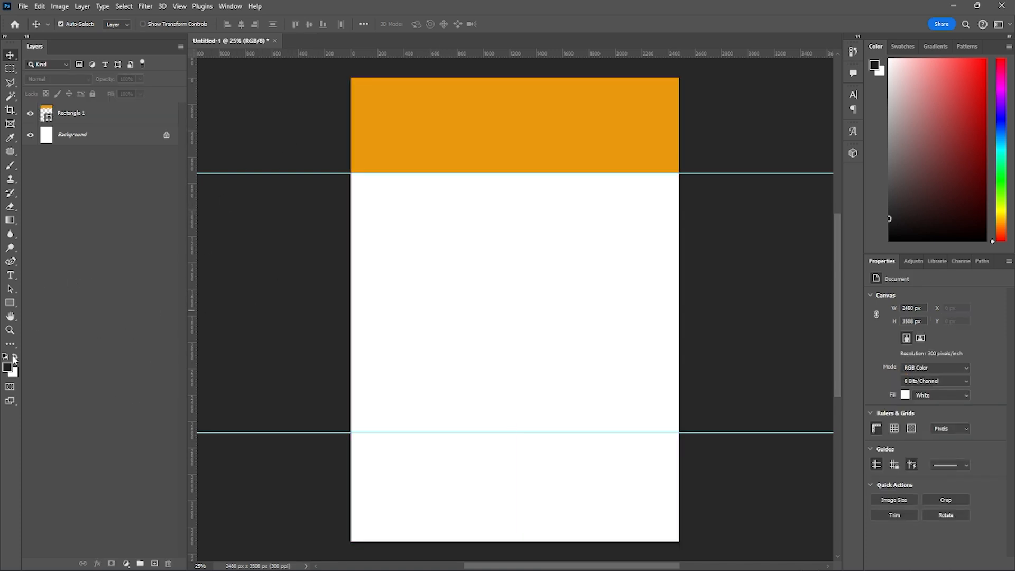
- Draw a rectangle between the two horizontal guides and fit it to 2480 x 1964 px at X 0, Y 720
click(11, 304)
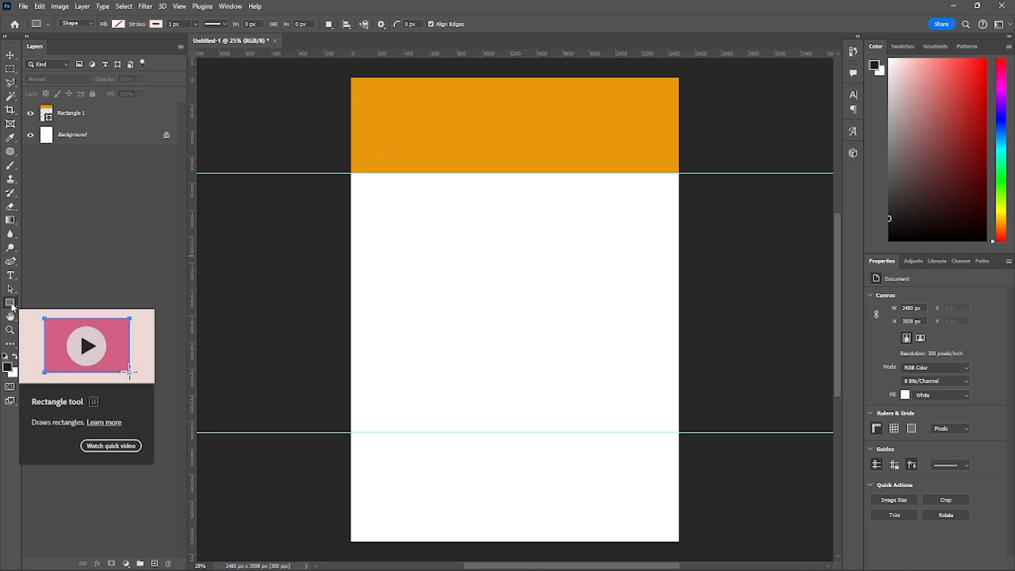
drag(349, 172, 677, 434)
drag(679, 303, 681, 304)
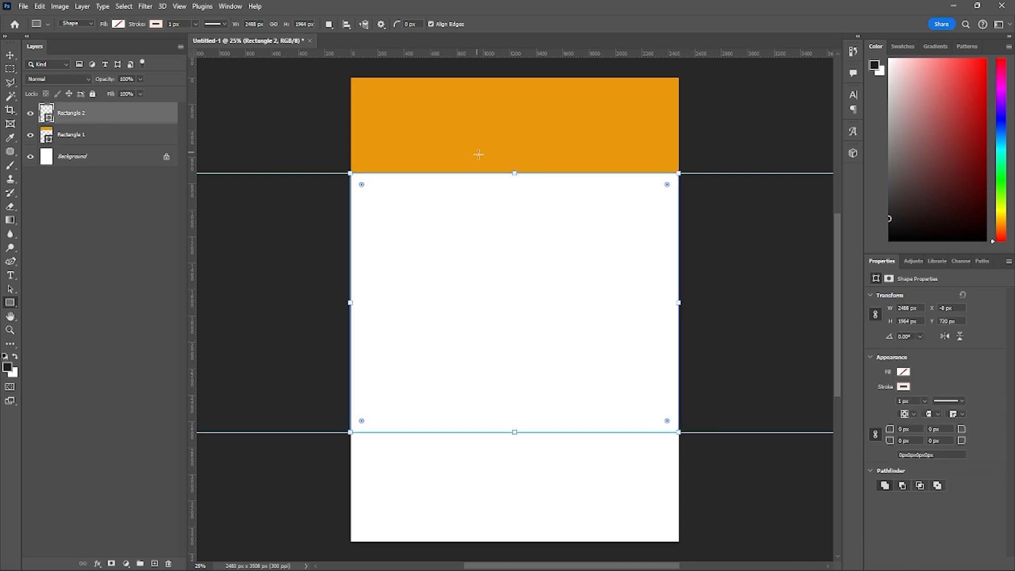
drag(514, 174, 514, 173)
drag(355, 306, 352, 302)
- Fill the rectangle between the guides with bright red (f01111)
click(117, 24)
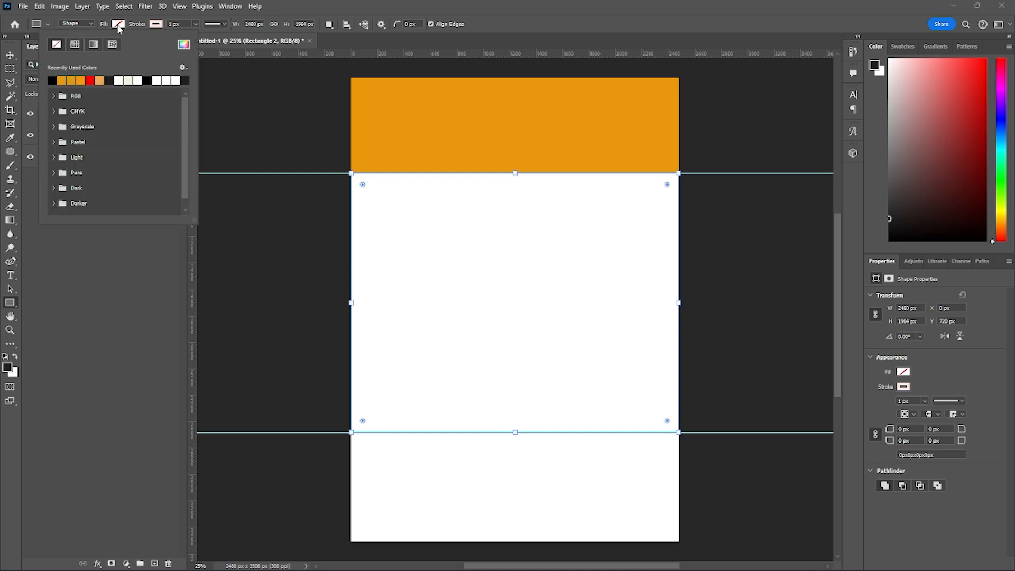
click(183, 44)
click(407, 334)
drag(407, 336, 408, 367)
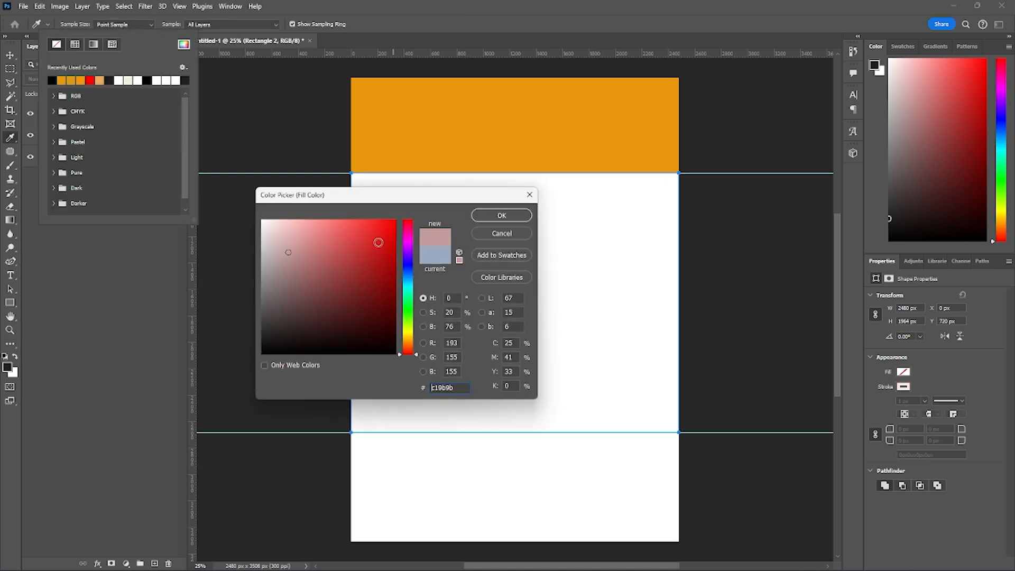
drag(379, 243, 387, 228)
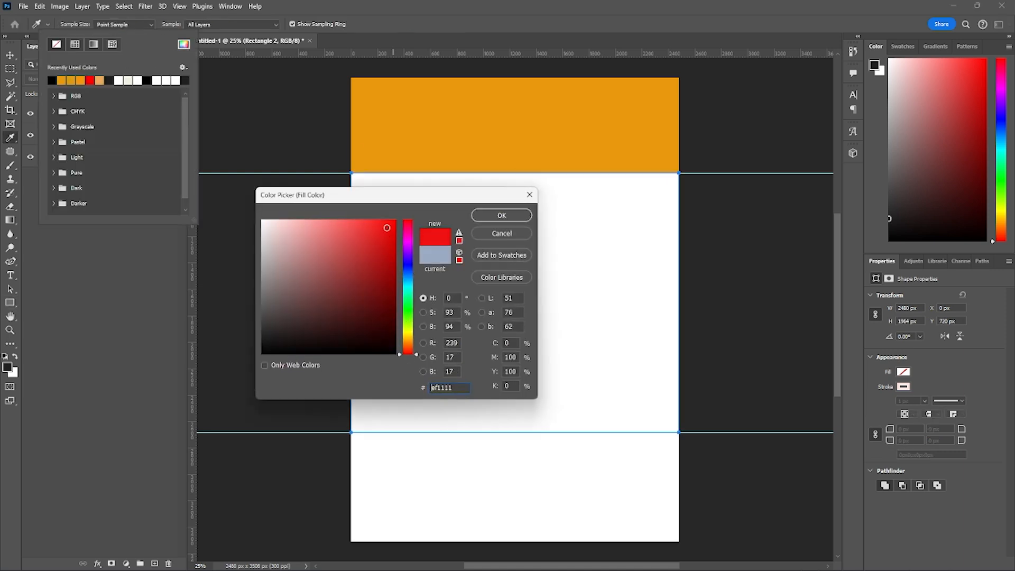
click(517, 218)
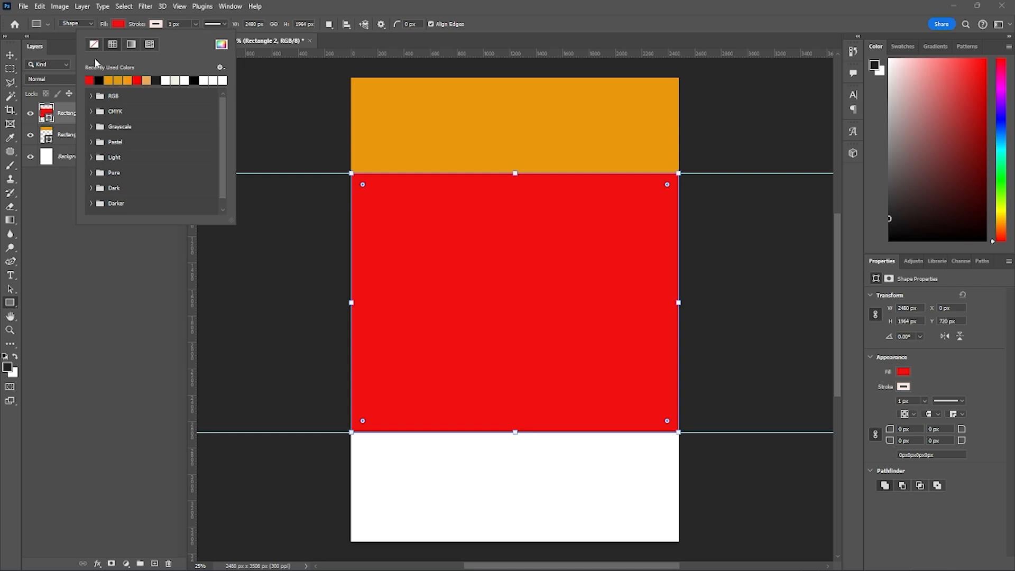
- Remove the stroke from the red middle rectangle and deselect its path
click(57, 44)
click(614, 112)
key(Return)
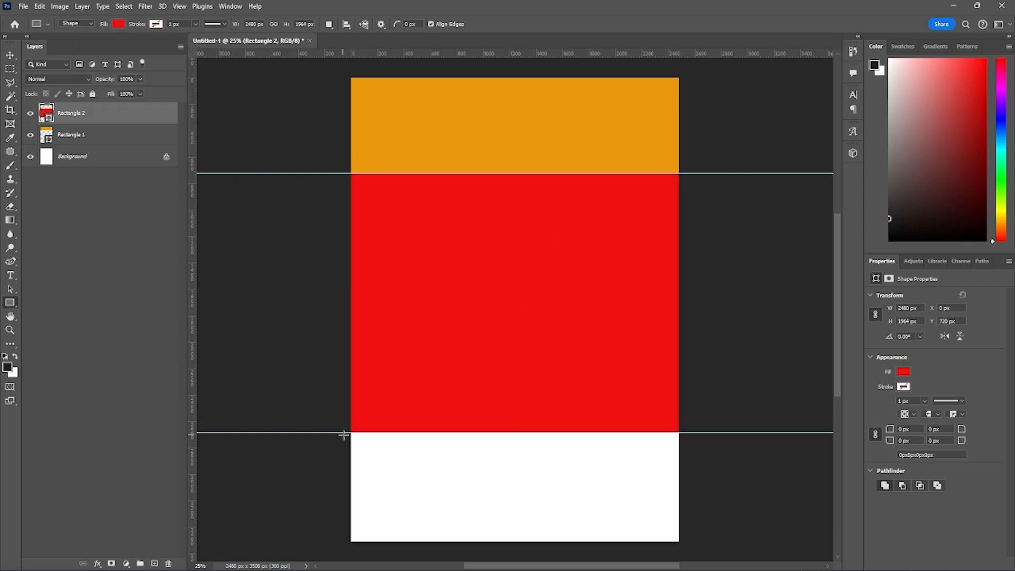
- Draw a rectangle from the lower guide to the page's bottom edge, fitted to 2480 x 824 px at X 0, Y 2684
drag(350, 429, 681, 541)
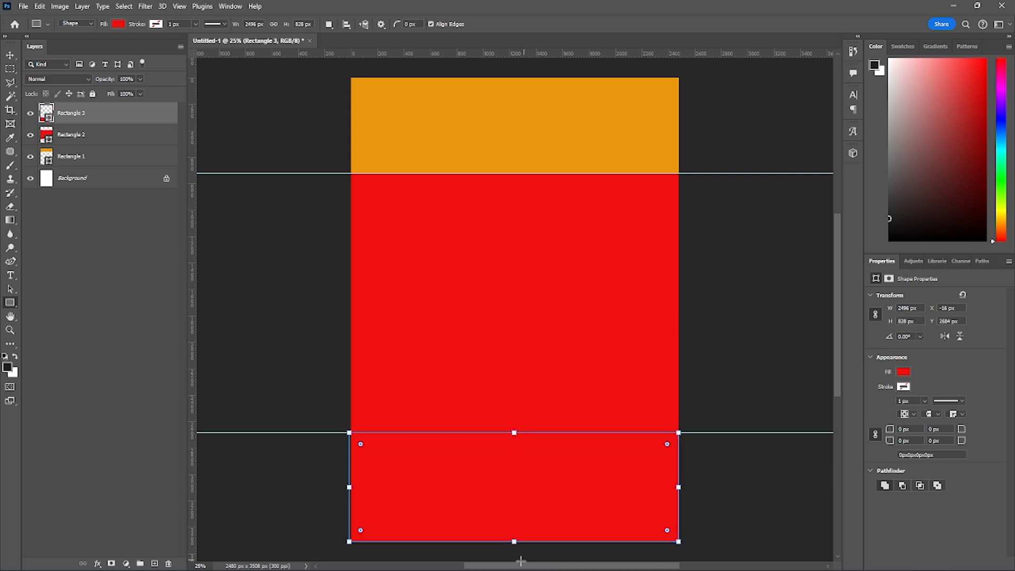
drag(515, 541, 513, 540)
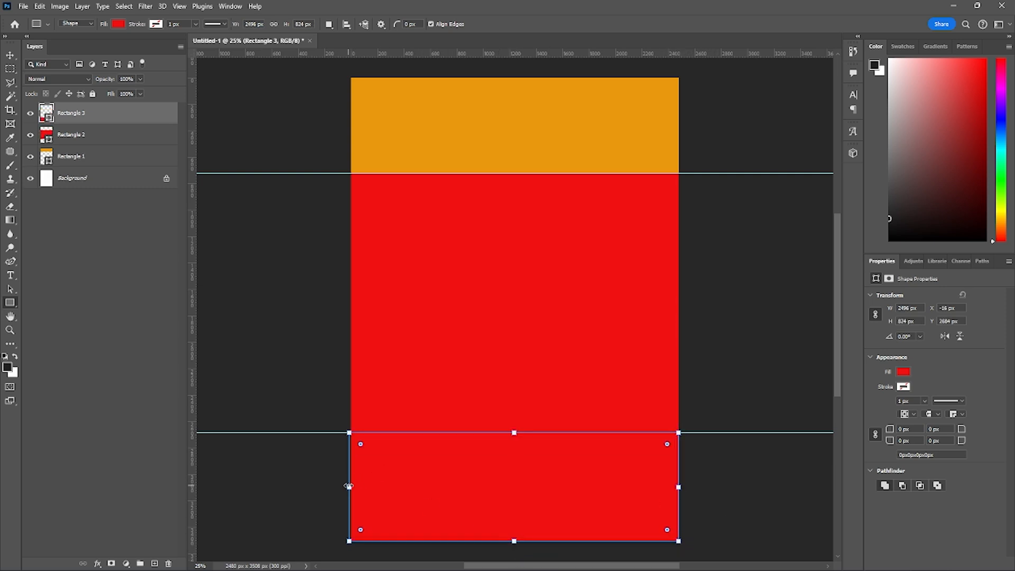
drag(349, 487, 351, 487)
- Fill the bottom rectangle with a neutral, very dark grey and deselect its path
click(118, 24)
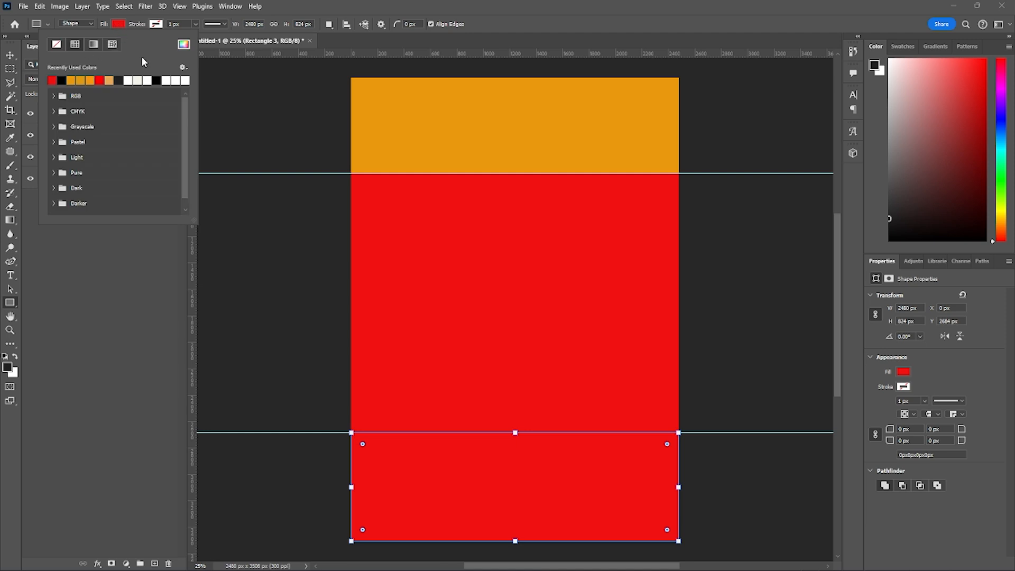
click(183, 44)
click(254, 327)
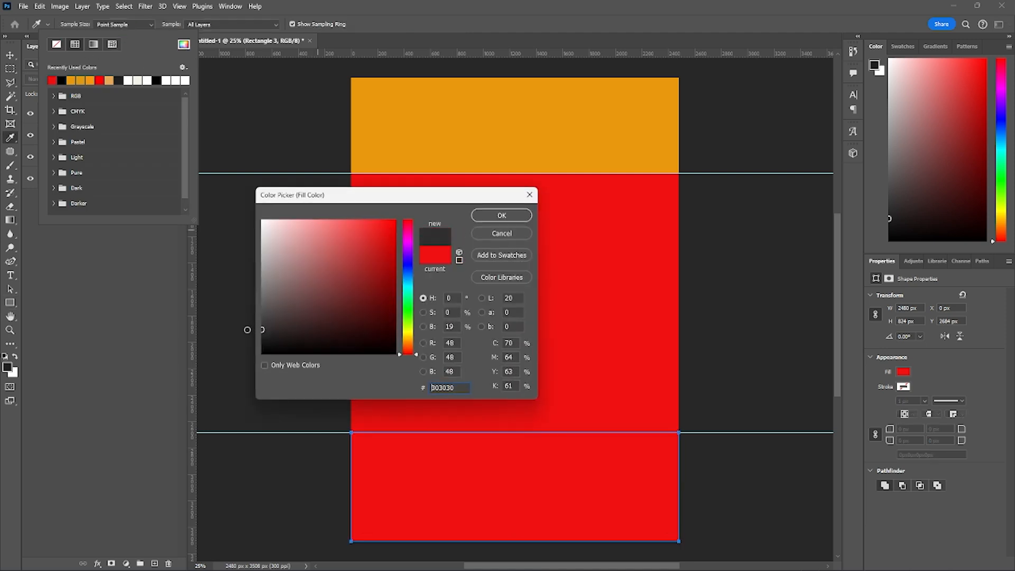
drag(247, 330, 248, 330)
click(499, 218)
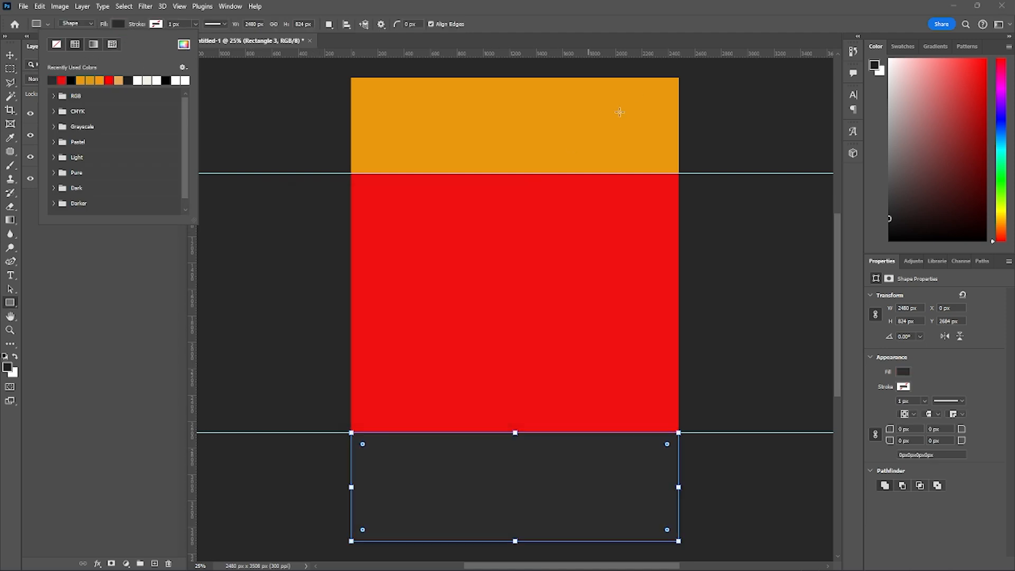
key(Return)
key(Return)
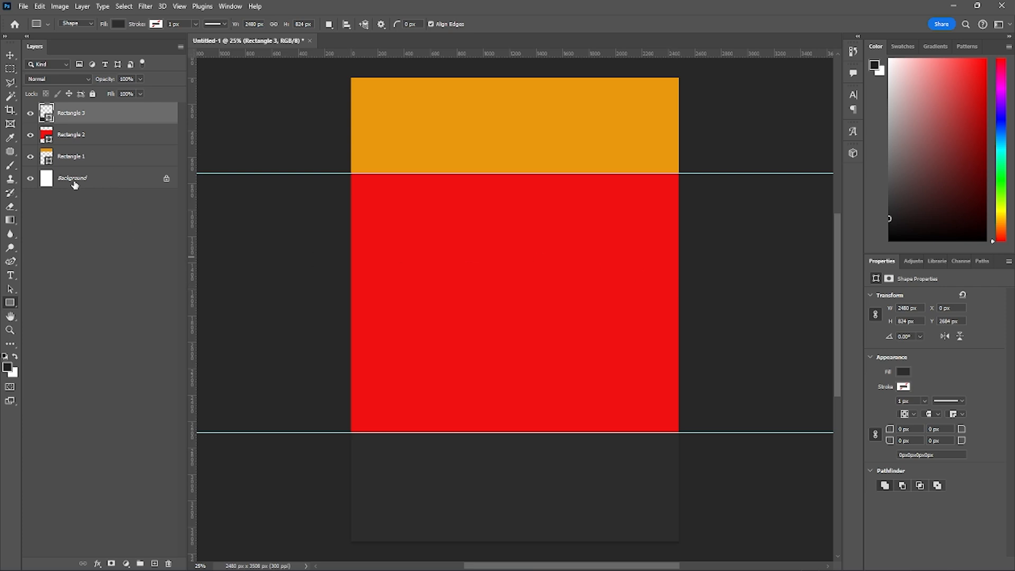
- Try moving the red middle rectangle down with the Move tool, undo the move and deselect the layer
click(81, 136)
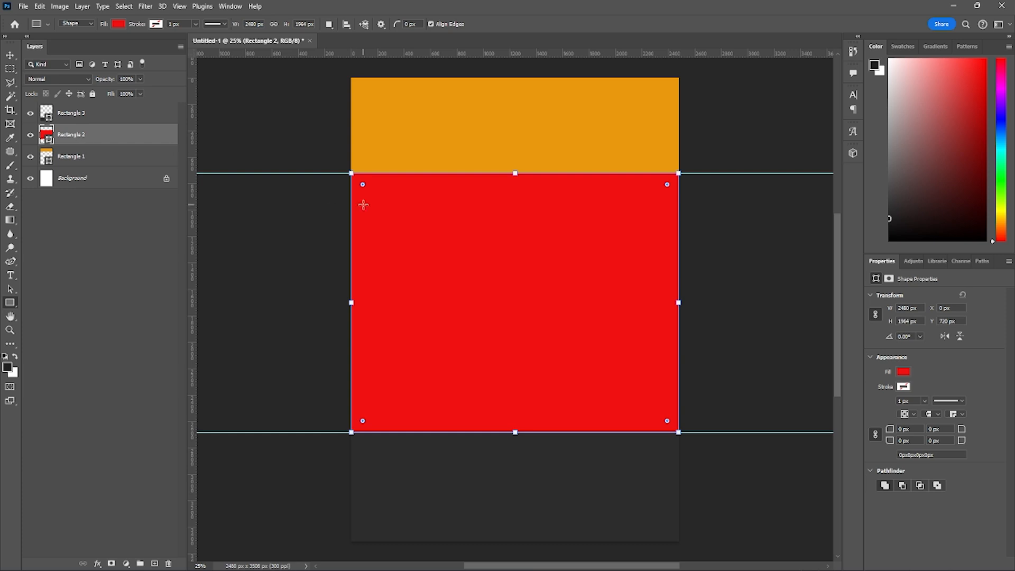
drag(363, 205, 363, 205)
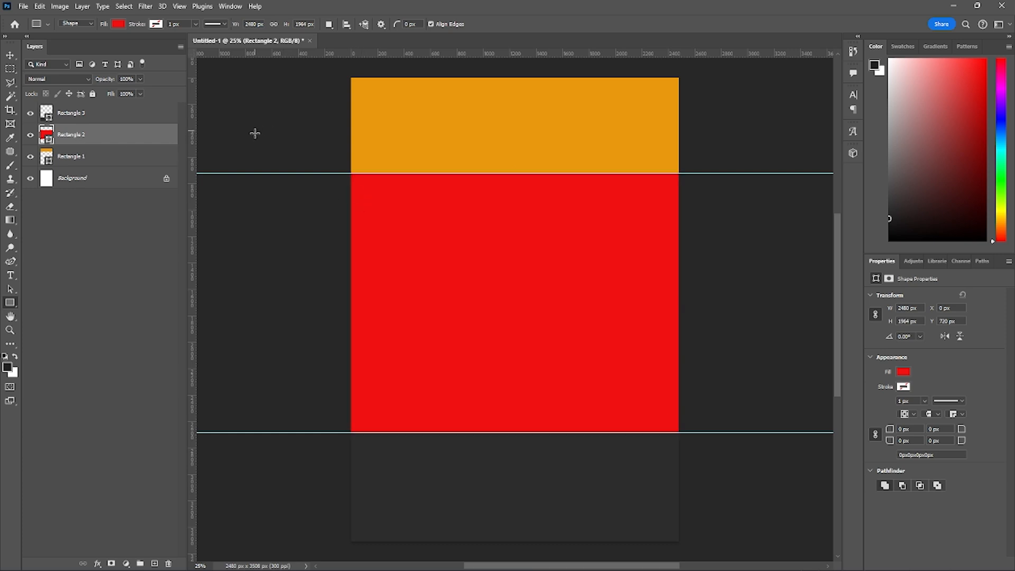
key(v)
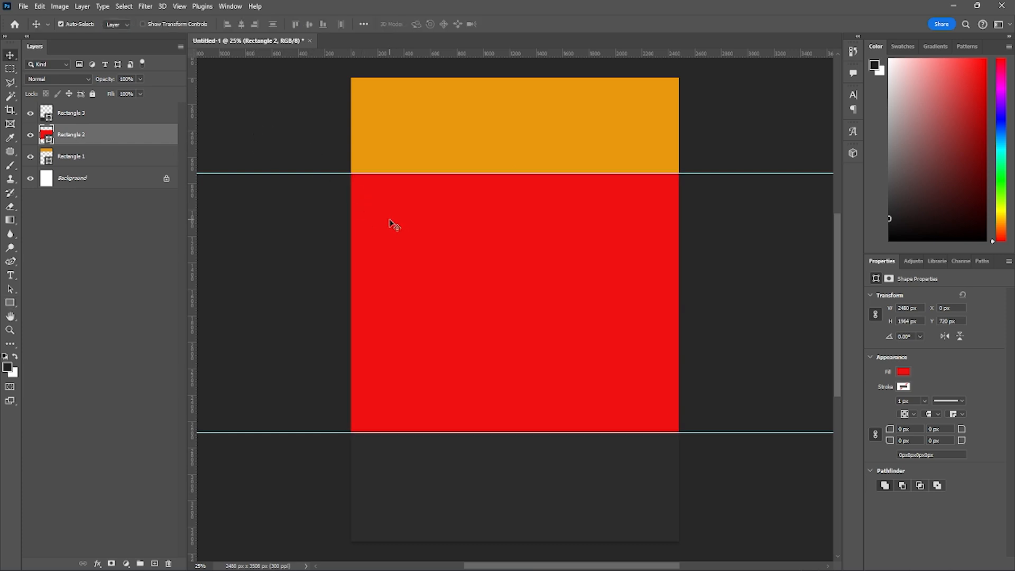
drag(559, 296, 565, 410)
key(ctrl+z)
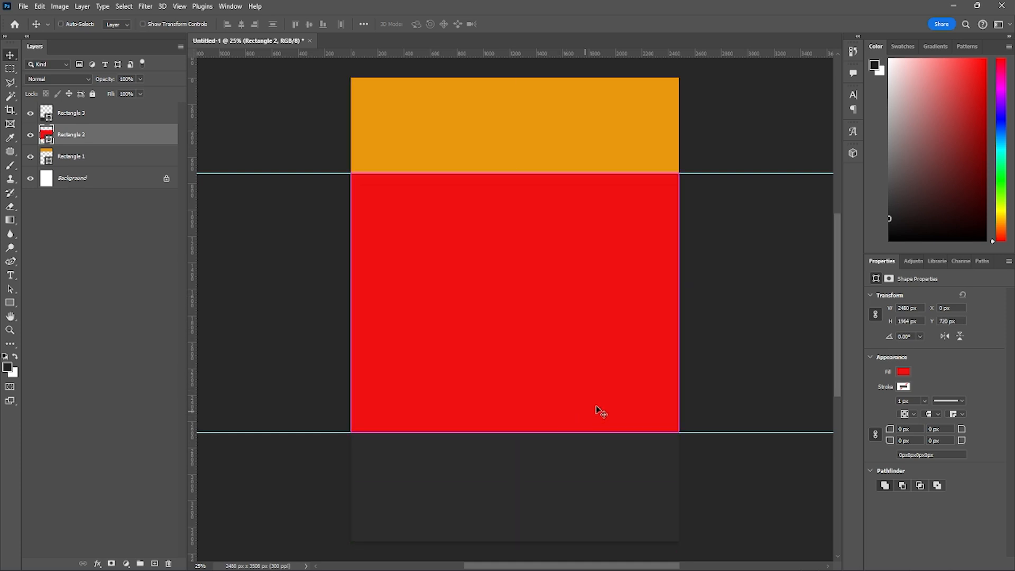
click(763, 324)
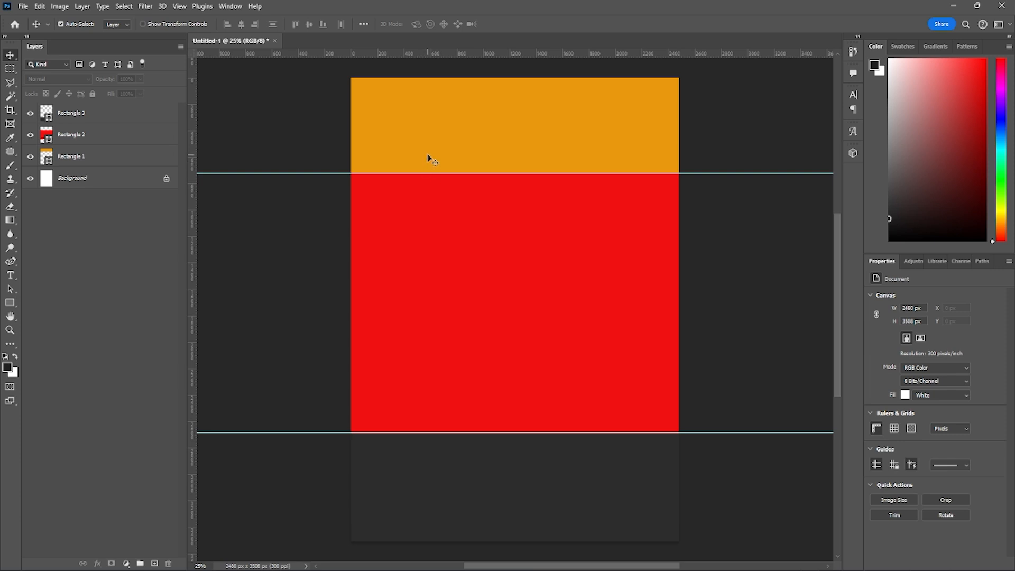
- Try moving the orange header rectangle down slightly, undo the move and deselect the layer
drag(427, 116, 426, 164)
key(ctrl+z)
click(759, 340)
- Place the Burger image from the Pertemuan 7 folder into the layout at page width and commit the placement
mouse_move(489, 558)
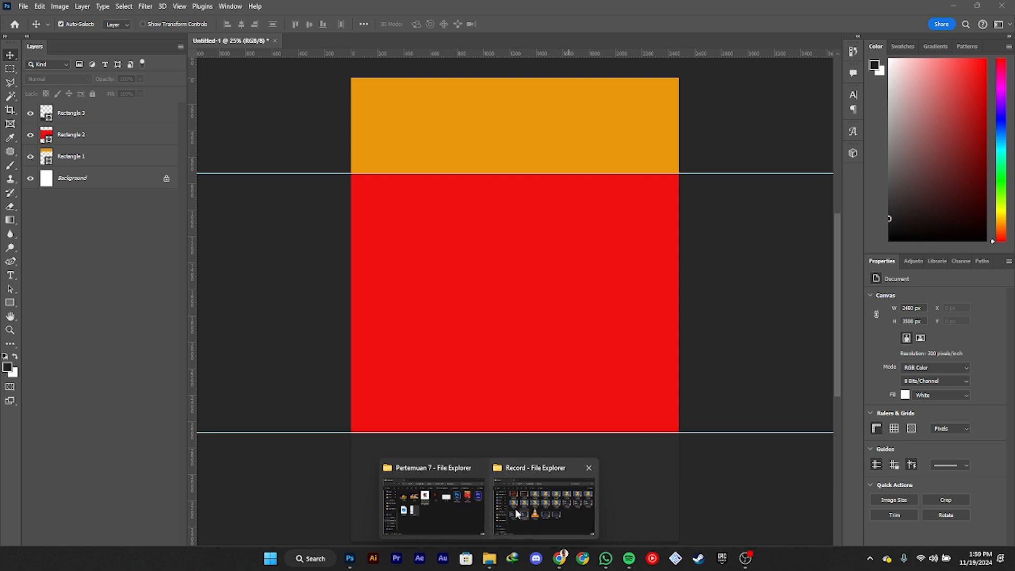
click(465, 507)
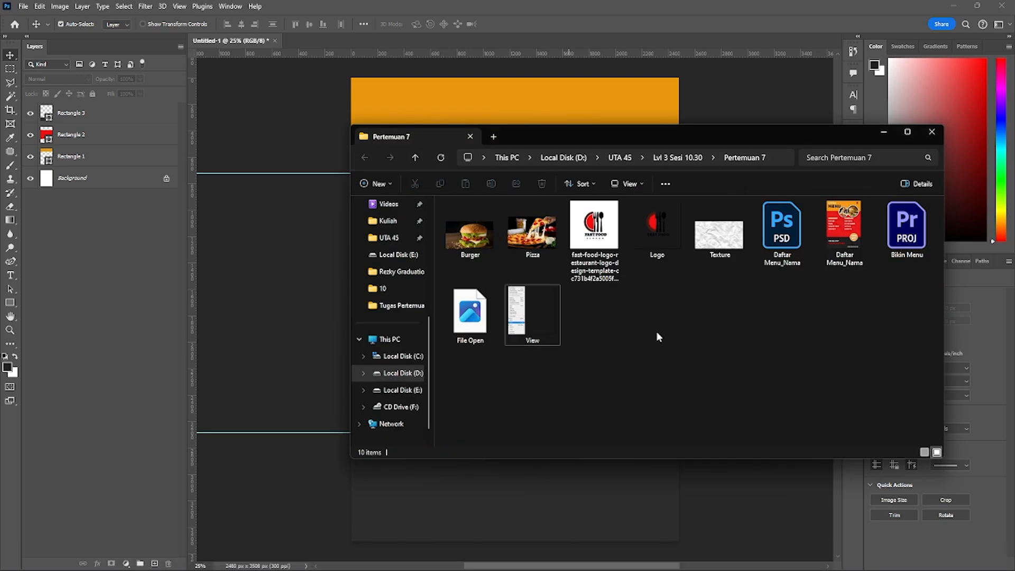
drag(472, 239, 325, 277)
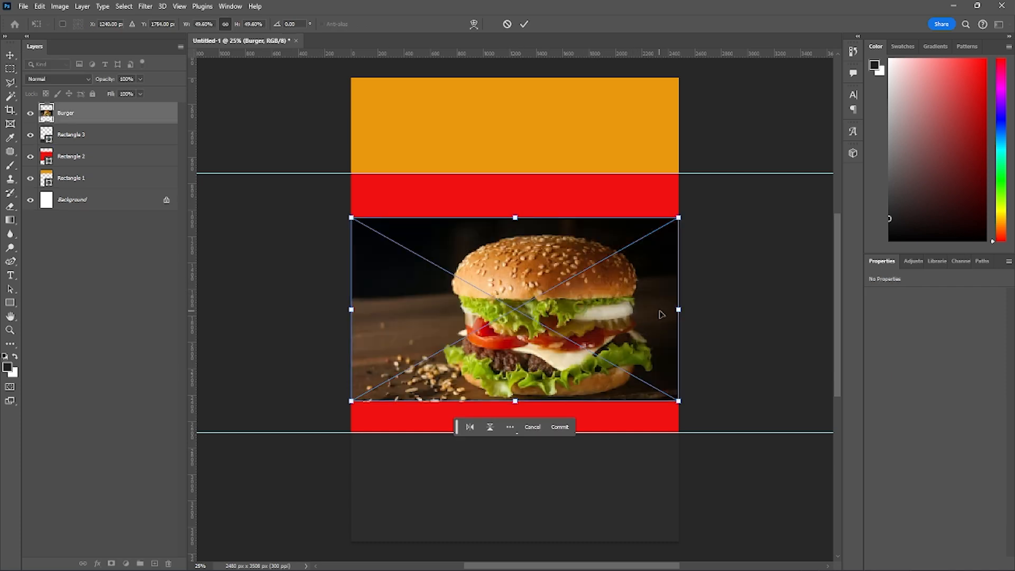
key(Return)
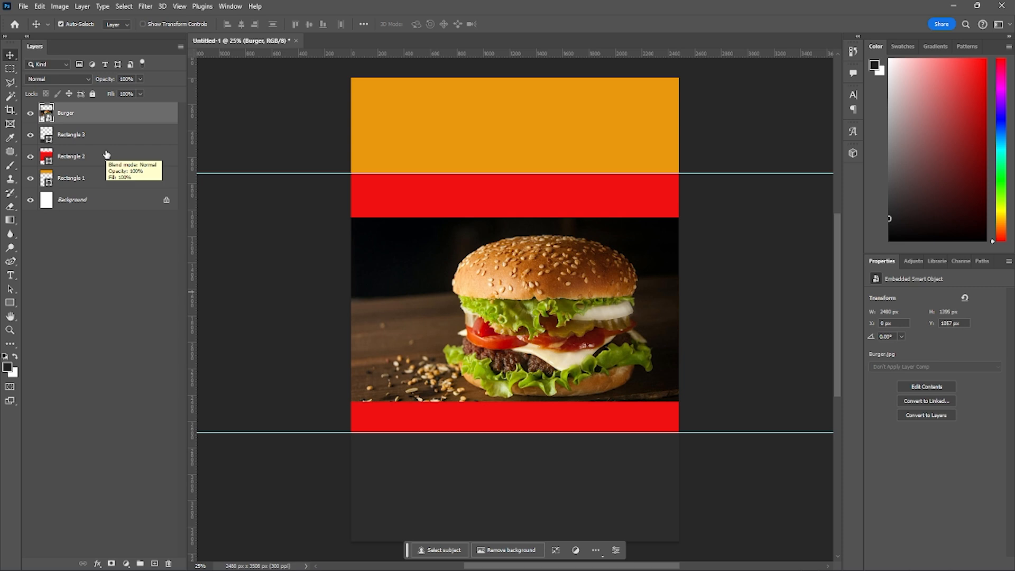
- Draw a circle about 704 x 704 px with the Ellipse tool, overlapping the header and the burger photo near the page's right edge
click(14, 302)
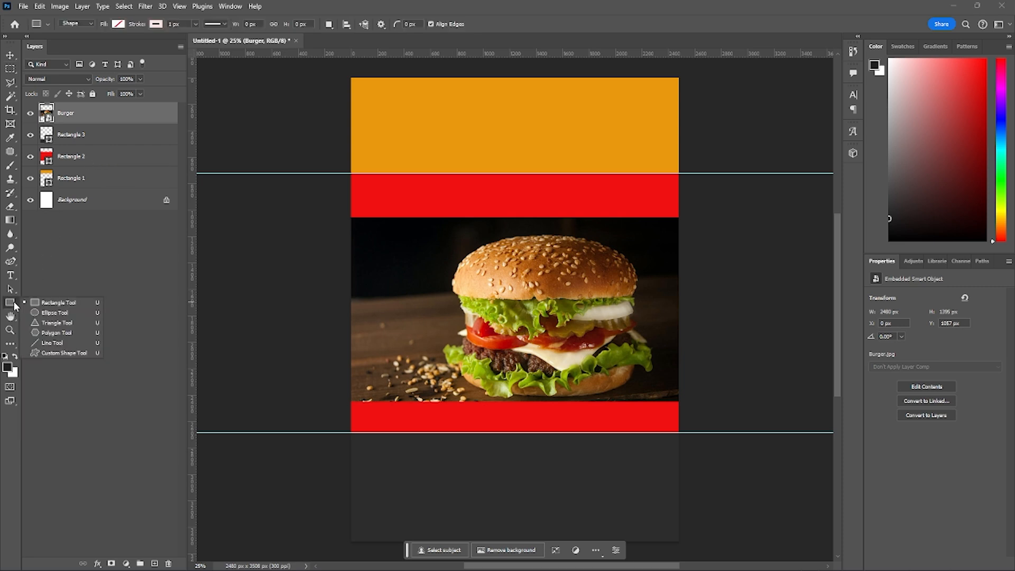
click(45, 312)
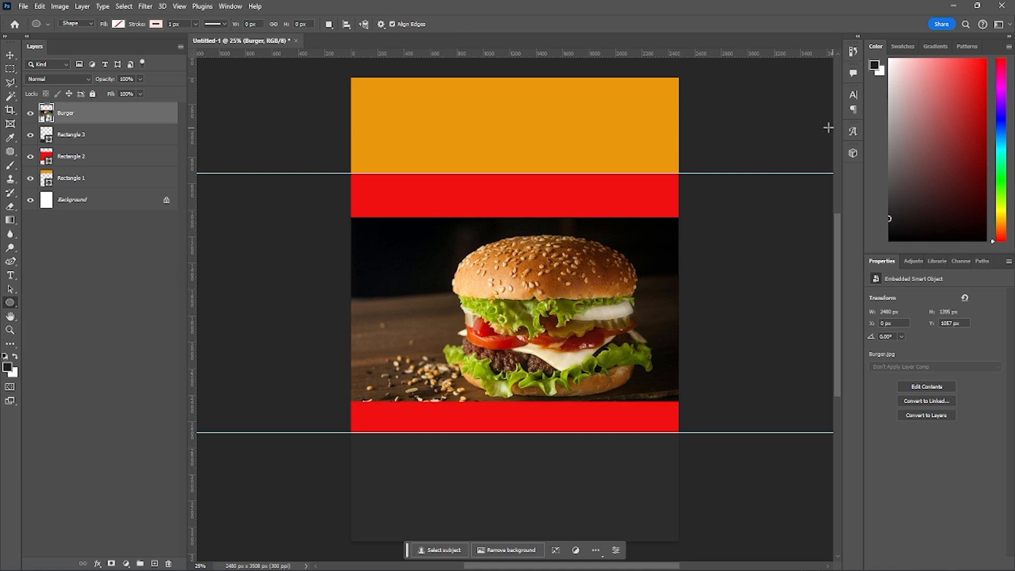
drag(576, 149, 671, 241)
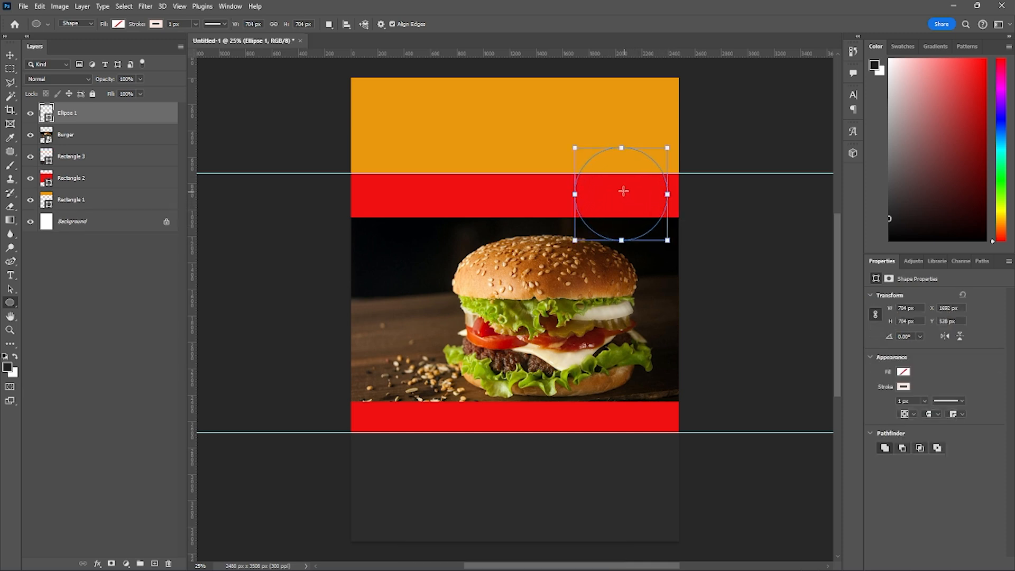
- Fill the circle with white (#ffffff) and remove its stroke
click(114, 25)
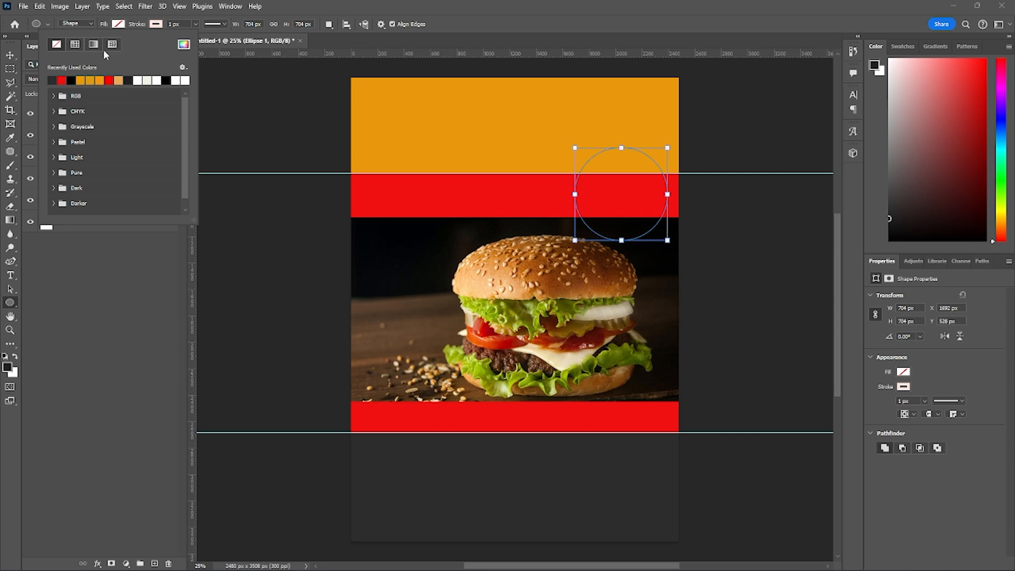
click(183, 45)
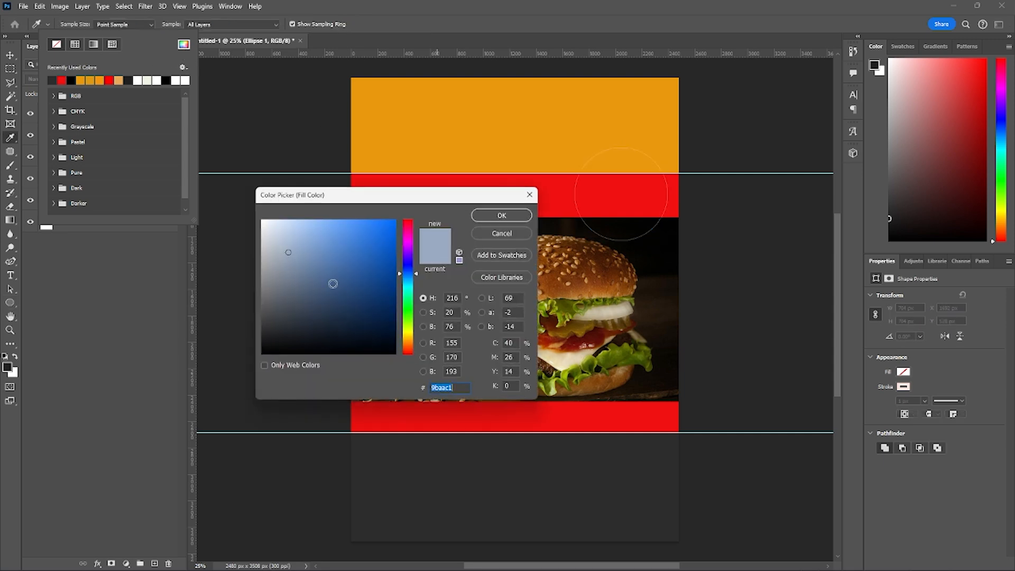
click(515, 218)
click(156, 25)
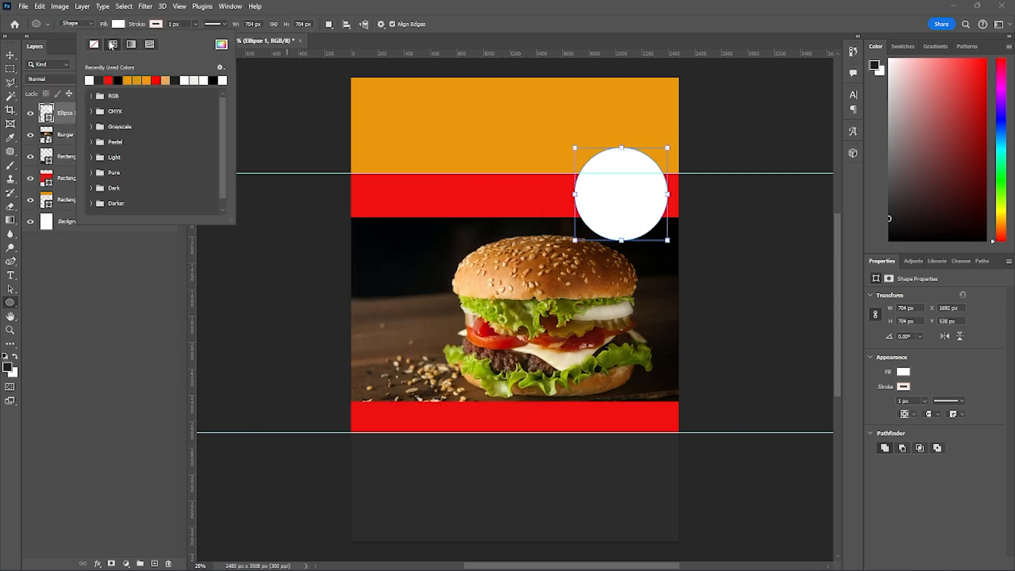
click(94, 45)
key(Return)
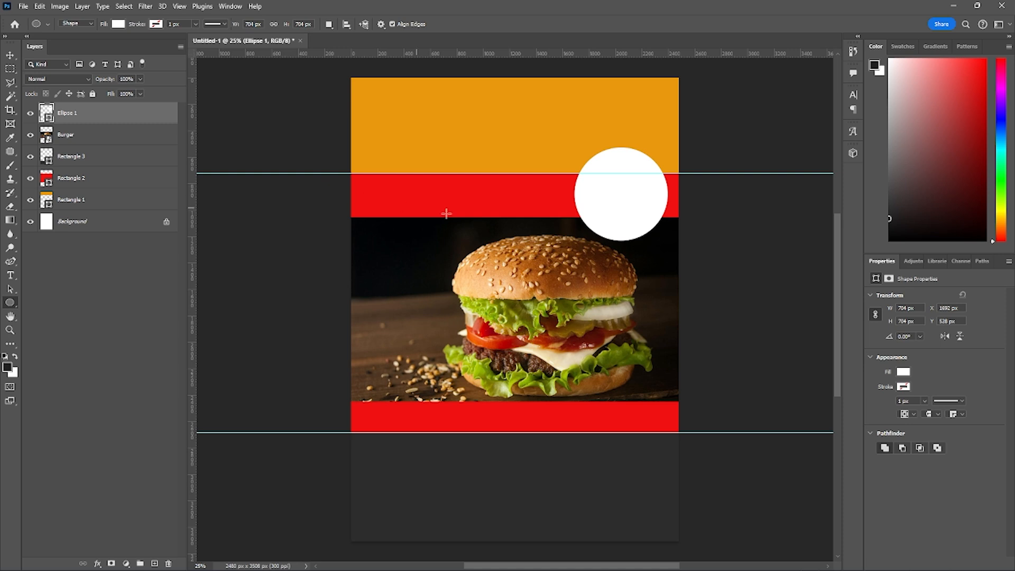
- Move the white circle to about X 1644, Y 368 px across the upper guide and place the Burger layer above Ellipse 1
key(v)
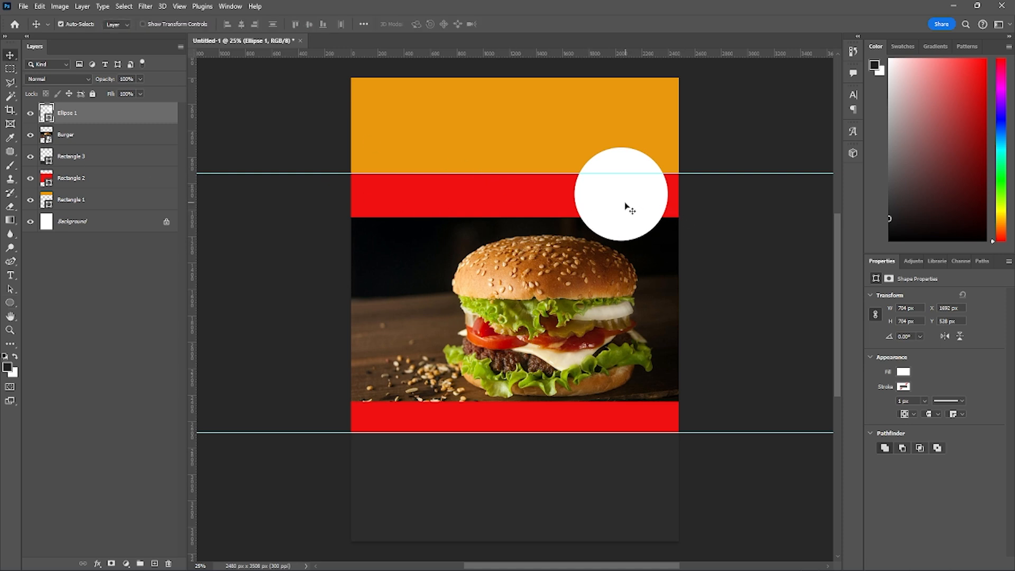
drag(627, 207, 619, 185)
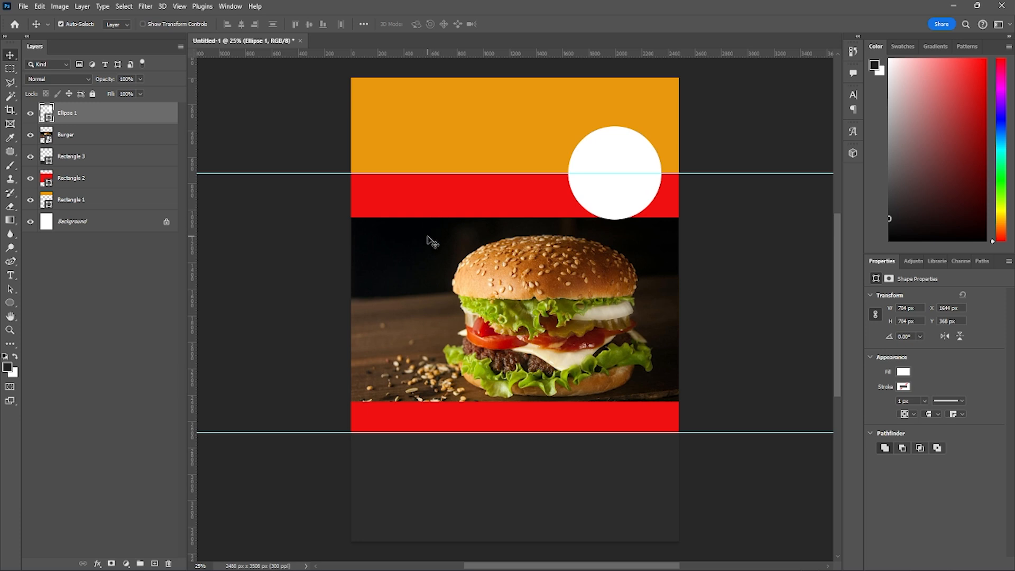
click(393, 270)
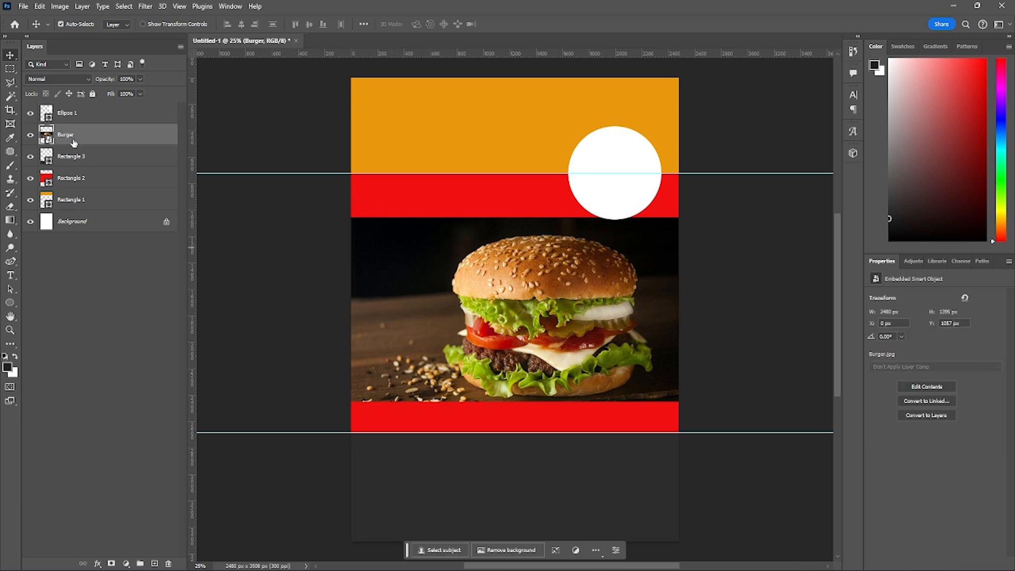
drag(74, 142, 71, 110)
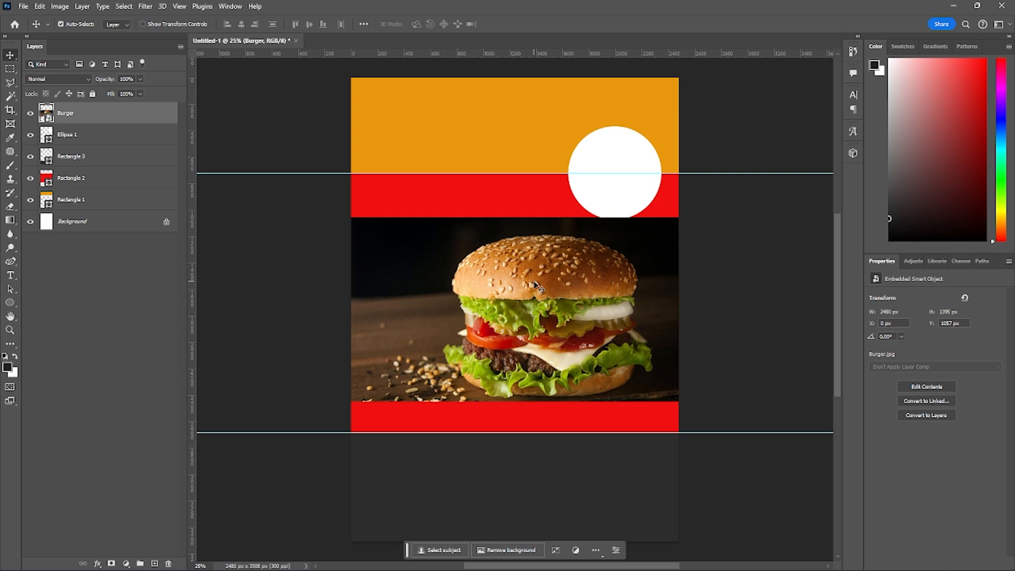
- Scale the burger photo down to about 1252 x 704 px and position it so that it covers the white circle
key(ctrl+t)
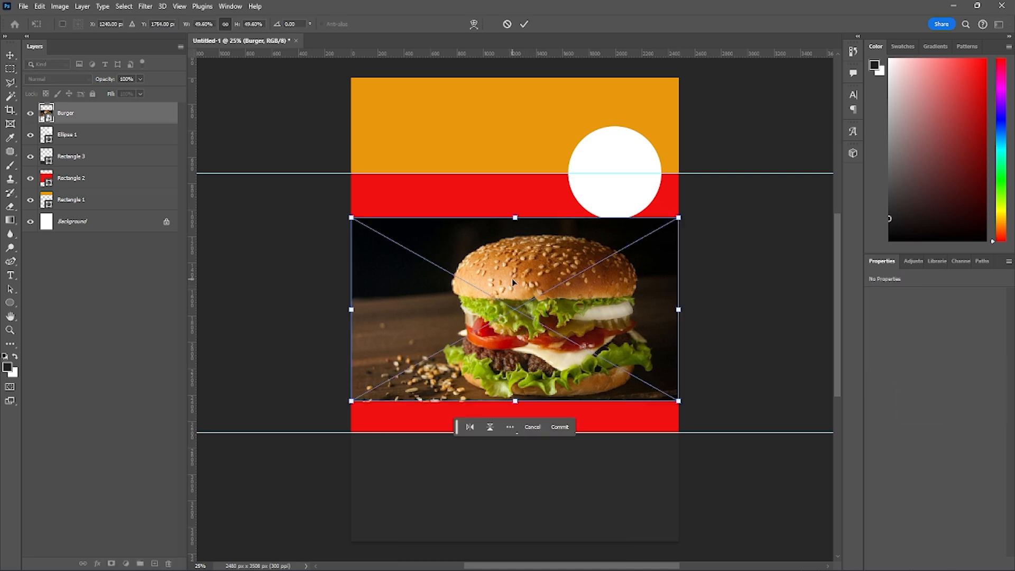
drag(351, 309, 505, 309)
drag(617, 303, 623, 149)
drag(599, 217, 598, 216)
drag(599, 123, 596, 128)
key(Return)
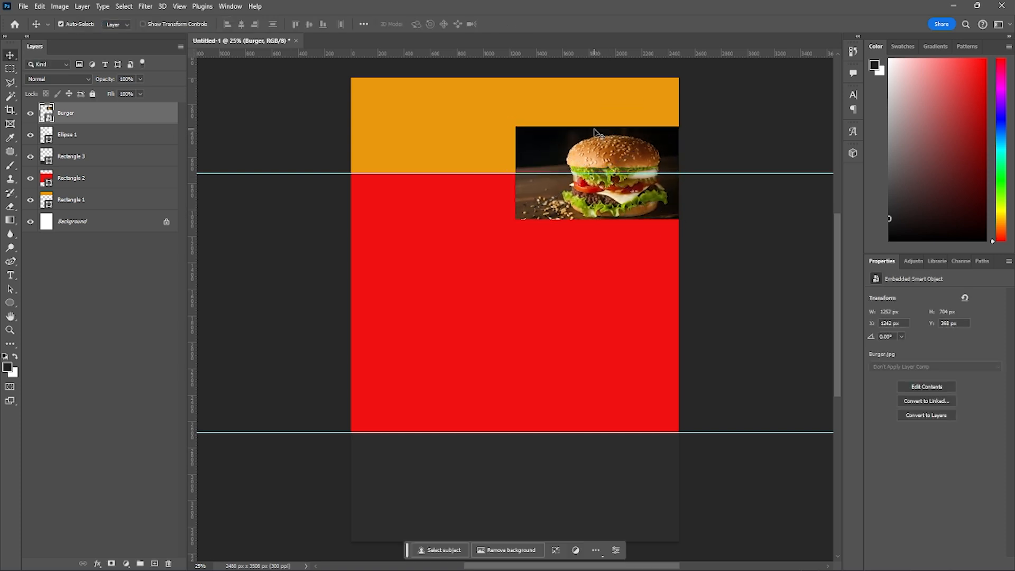
- Clip the Burger layer to the Ellipse 1 circle with a clipping mask
click(87, 140)
click(91, 117)
key(ctrl+alt+g)
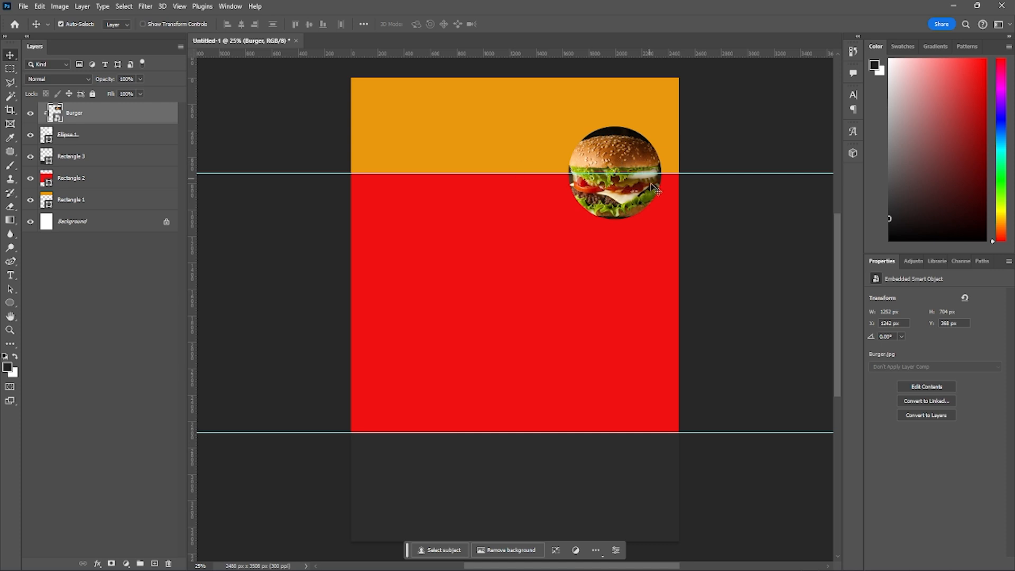
- Shift the clipped burger photo right to X 1404 px with Free Transform, keeping it about 1252 x 704 px so it fills the circle
drag(628, 157, 615, 199)
key(ctrl+z)
key(ctrl+t)
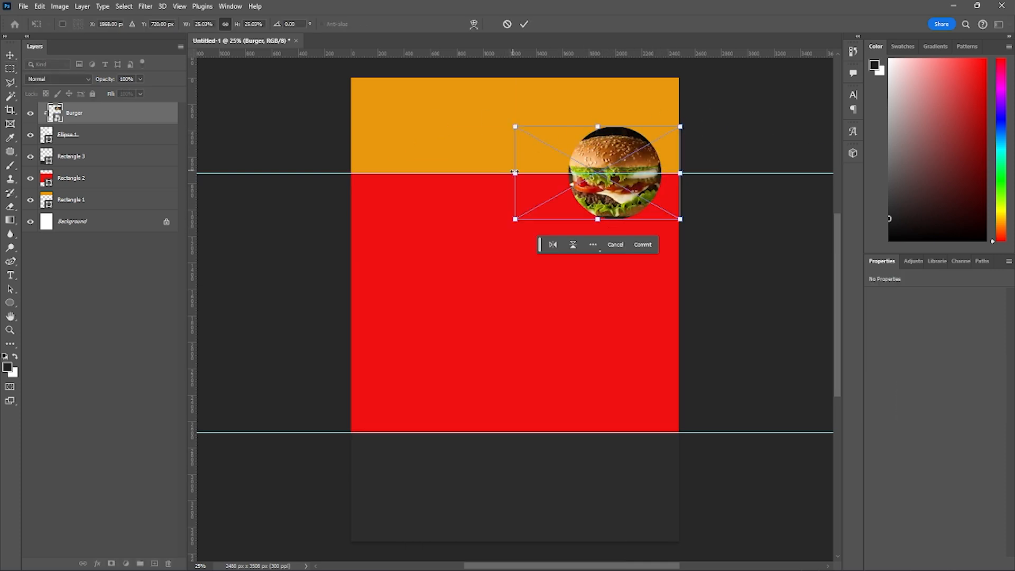
drag(514, 172, 528, 172)
drag(607, 215, 606, 219)
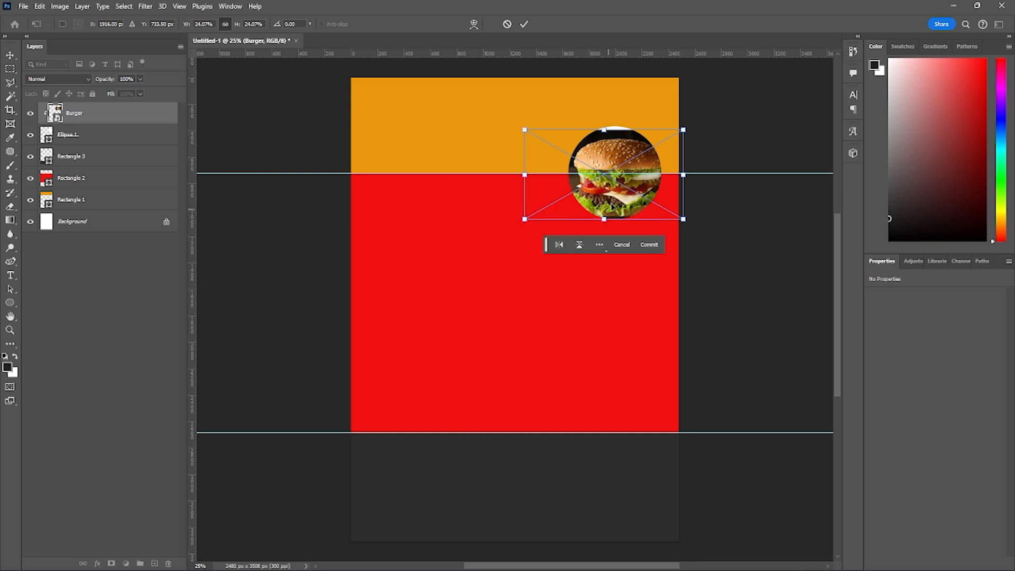
drag(604, 129, 607, 126)
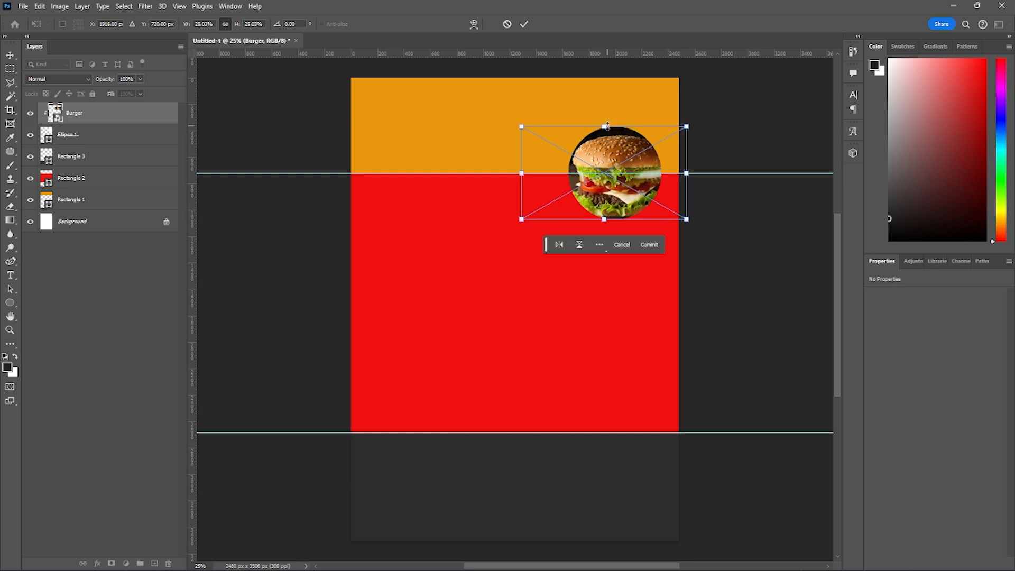
key(shift+Right)
key(shift+Right)
key(shift+Right)
key(shift+Right)
key(shift+Right)
key(shift+Right)
key(shift+Right)
key(shift+Right)
key(shift+Right)
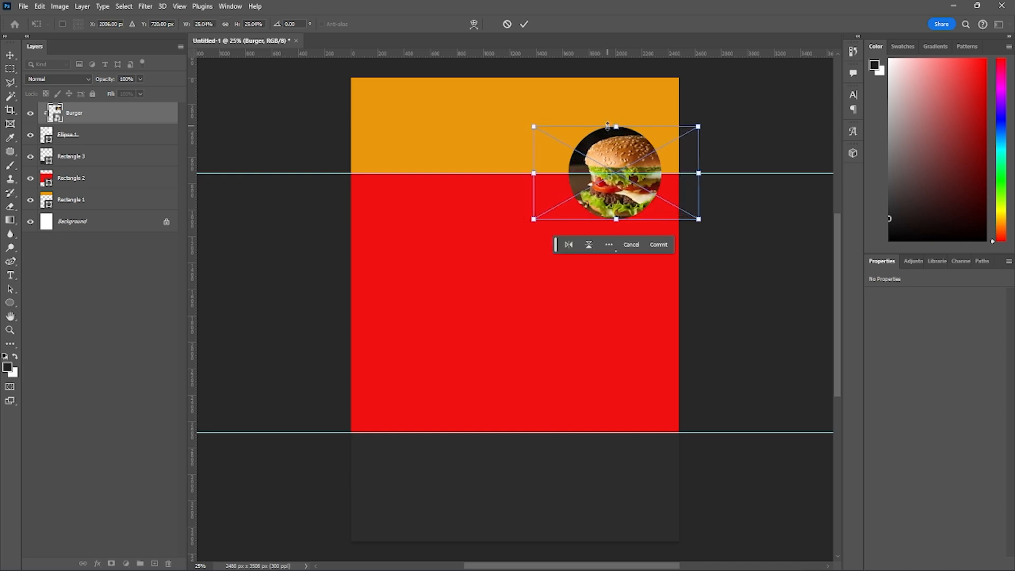
key(Down)
key(Down)
key(Down)
key(Down)
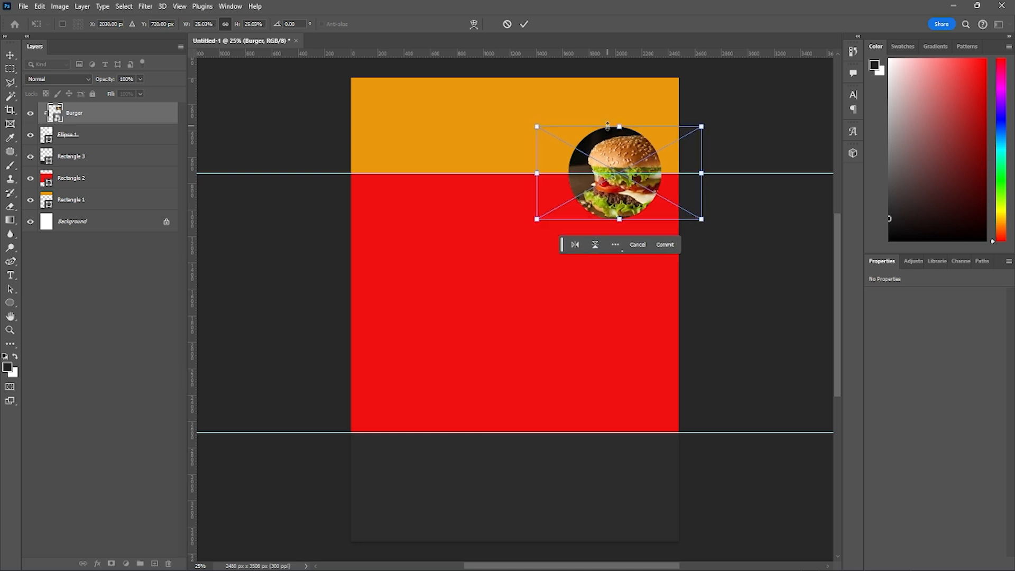
key(Return)
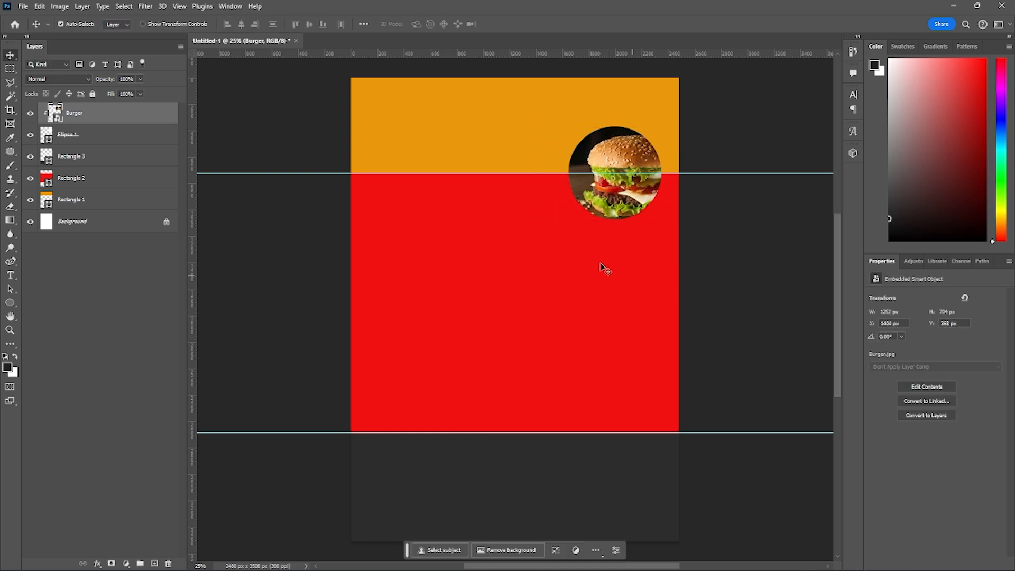
- Add a white outside stroke layer style of about 51 px to the Ellipse 1 circle
click(108, 136)
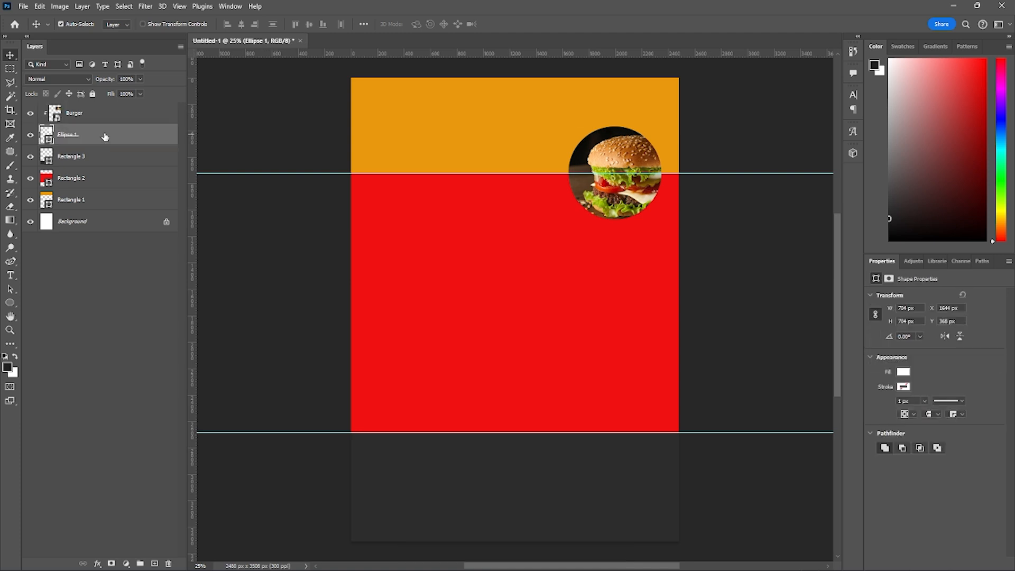
right_click(105, 137)
click(118, 138)
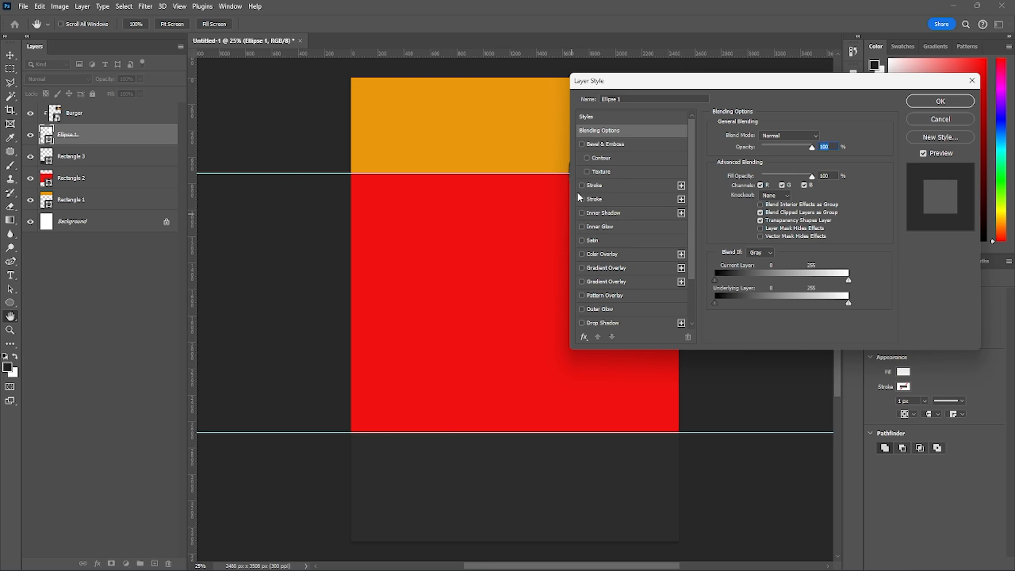
click(582, 185)
drag(656, 86, 194, 128)
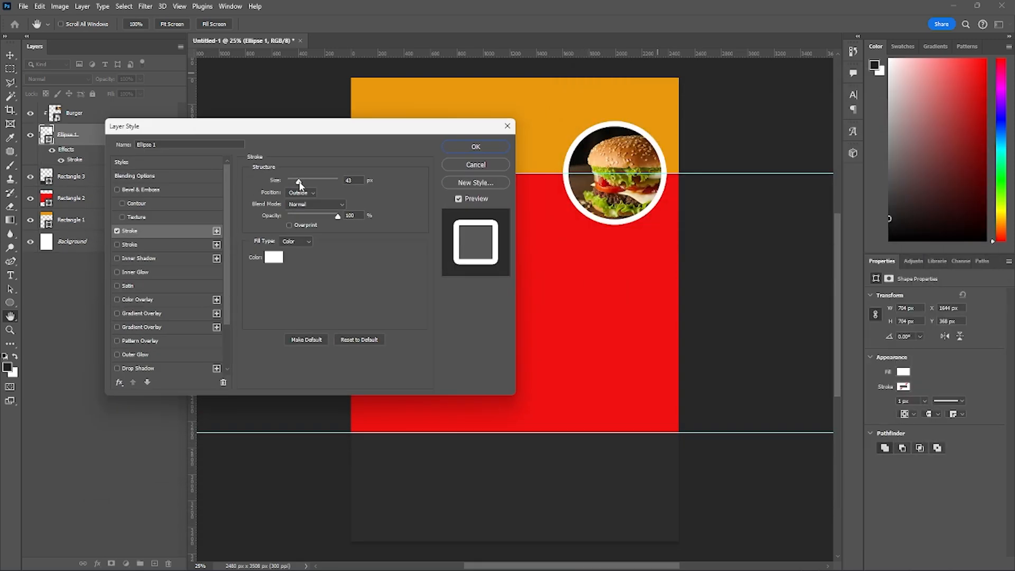
mouse_move(299, 184)
mouse_down()
mouse_move(322, 183)
mouse_move(304, 187)
mouse_up()
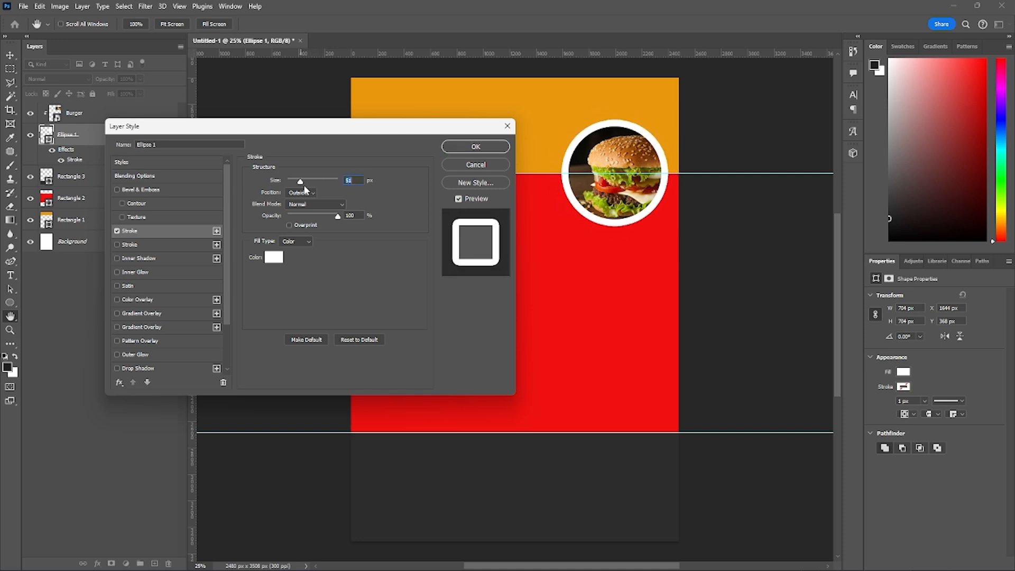
click(474, 147)
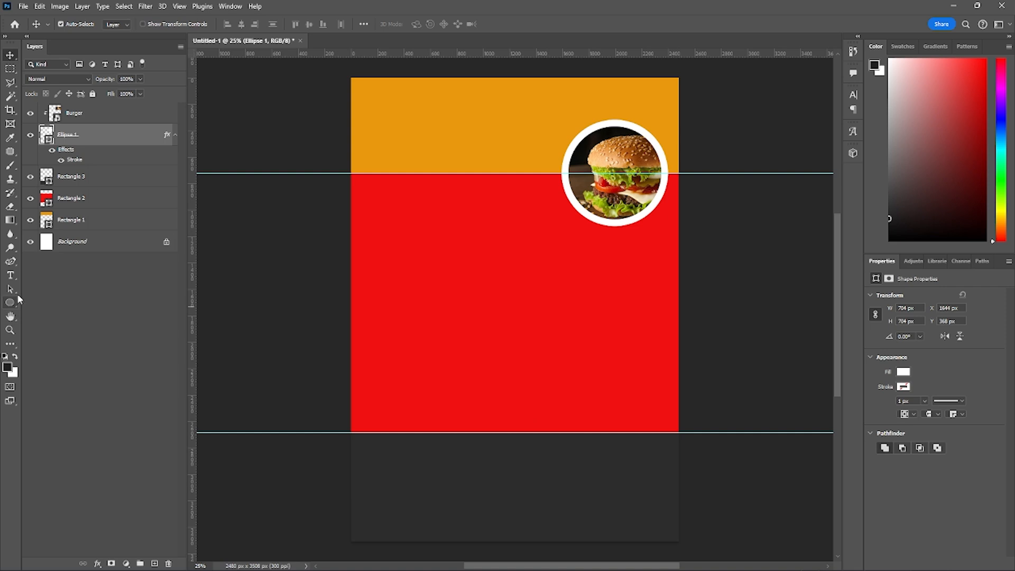
mouse_move(483, 565)
click(444, 510)
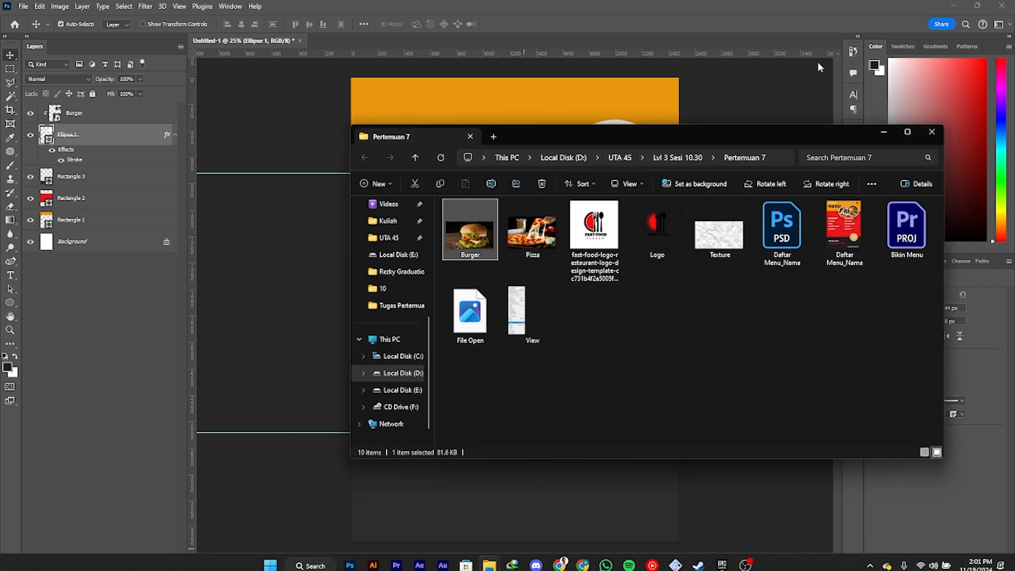
drag(533, 240, 468, 524)
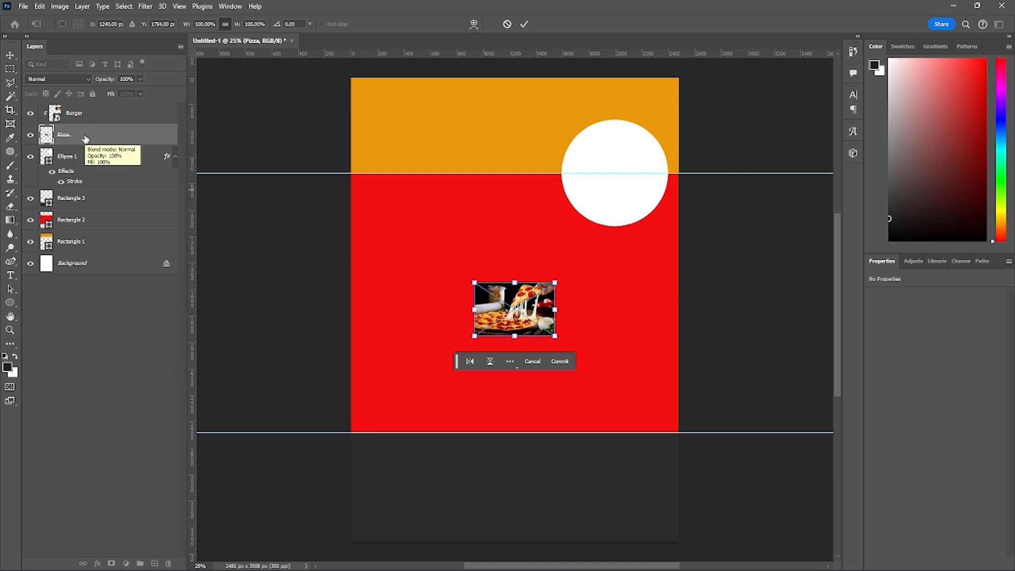
key(Return)
key(Delete)
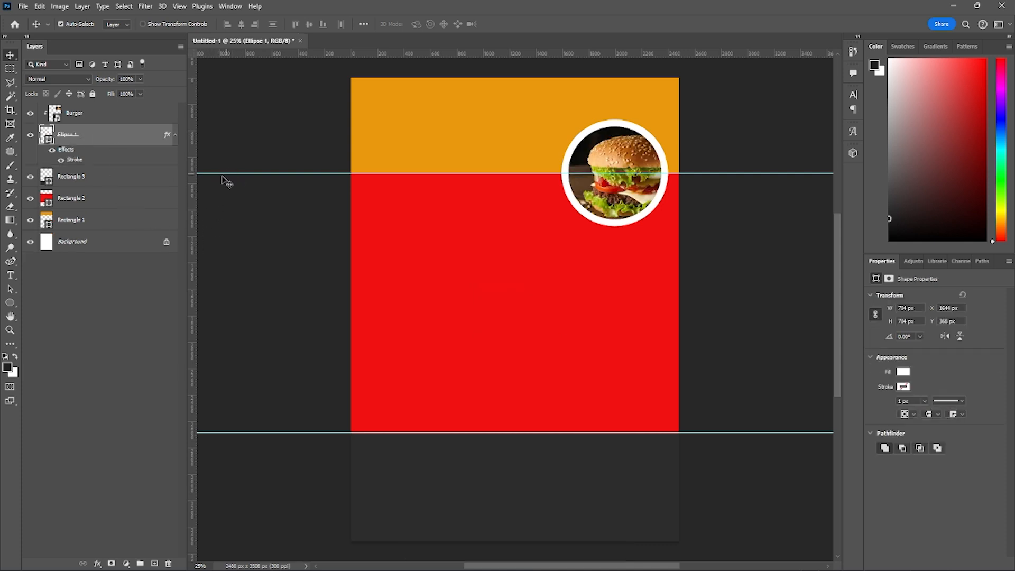
- Place the Pizza image from the Pertemuan 7 folder above Rectangle 3 and scale it to about 1177 x 785 px
click(86, 179)
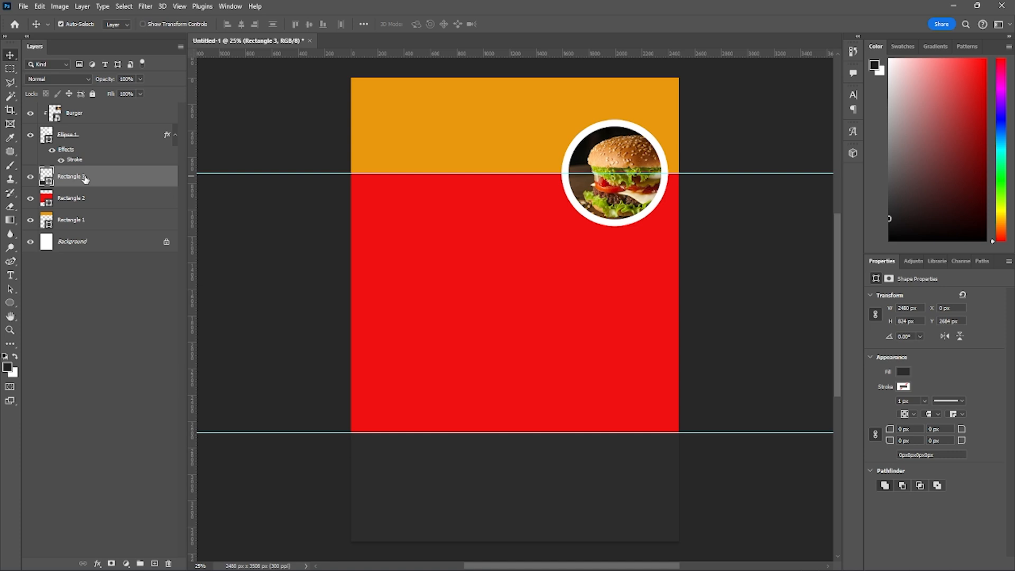
mouse_move(695, 569)
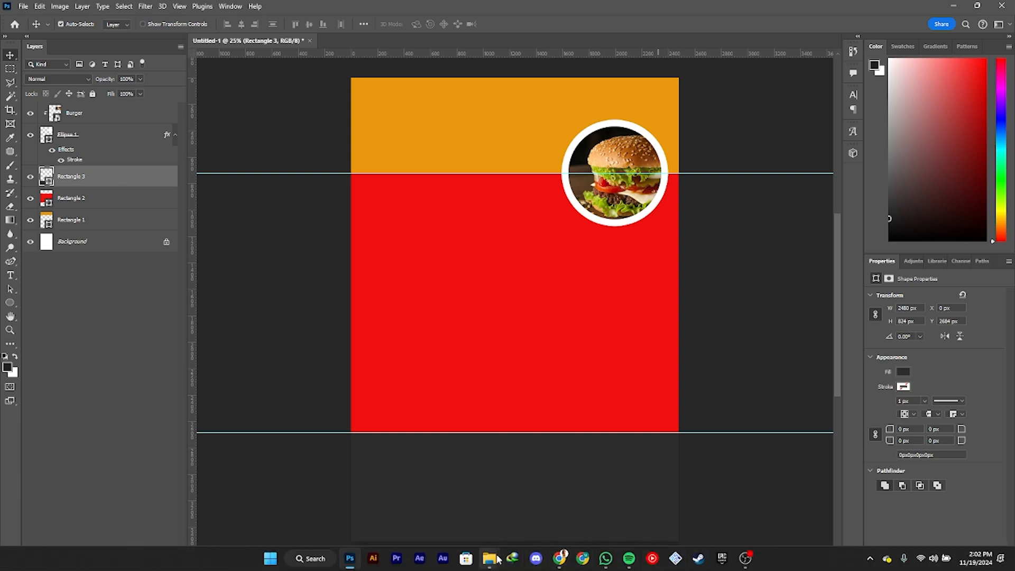
mouse_move(498, 559)
click(456, 503)
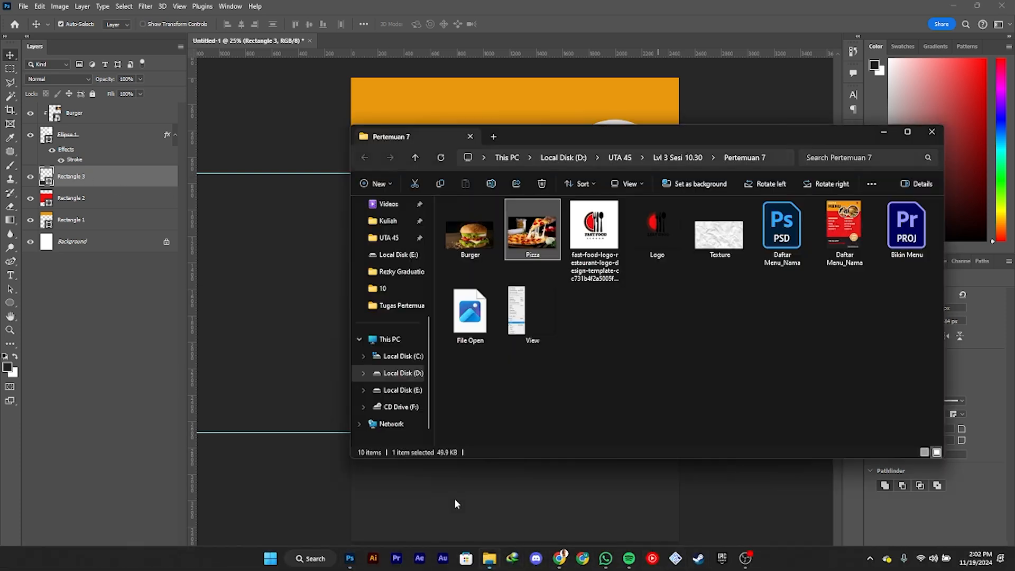
drag(531, 229, 438, 509)
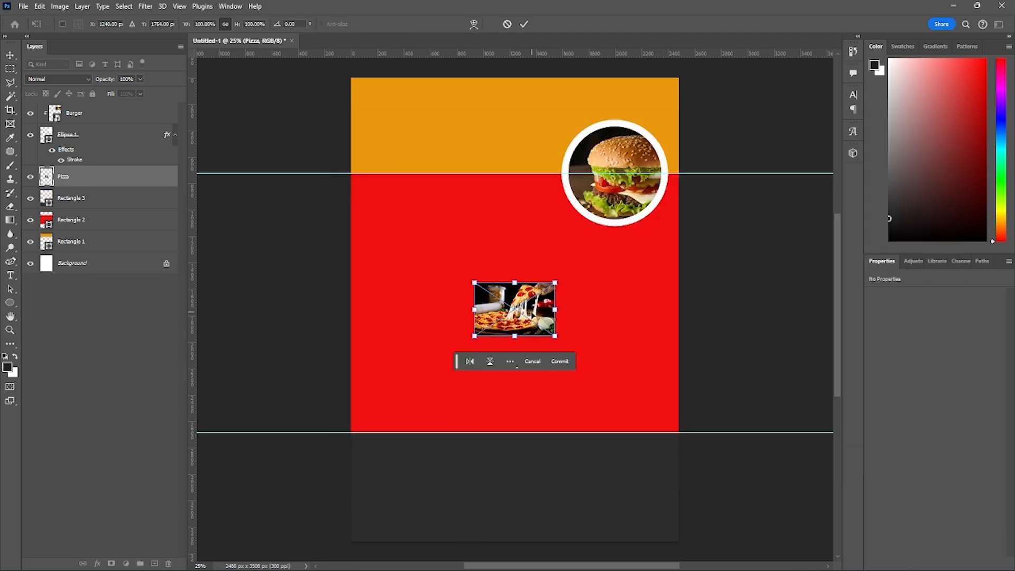
key(Return)
key(ctrl+t)
drag(475, 336, 400, 386)
key(Return)
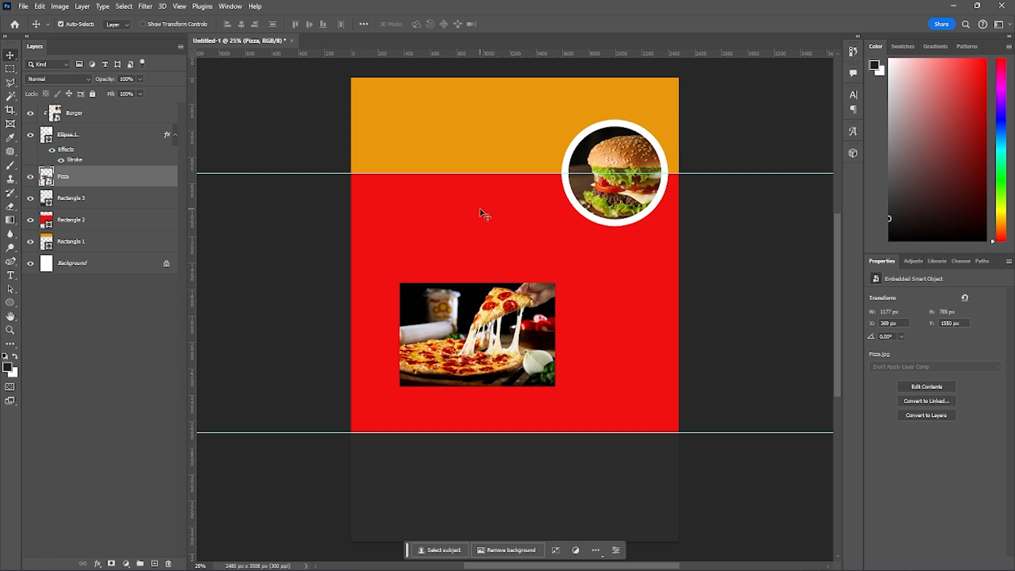
- Draw a second circle about 618 x 618 px beside the burger circle, with a white fill and no stroke
scroll(486, 214, up, 1)
click(11, 304)
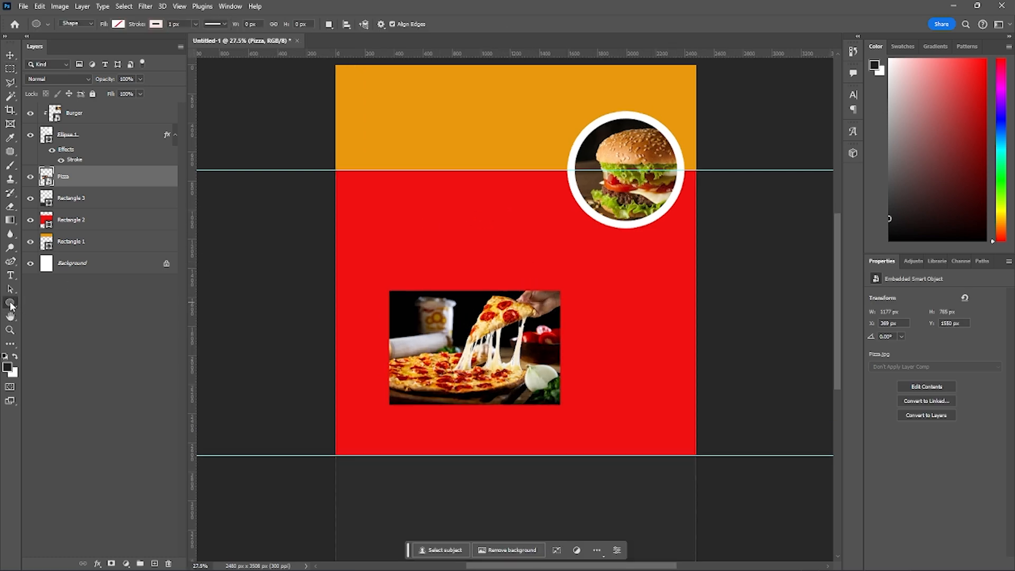
drag(443, 148, 533, 252)
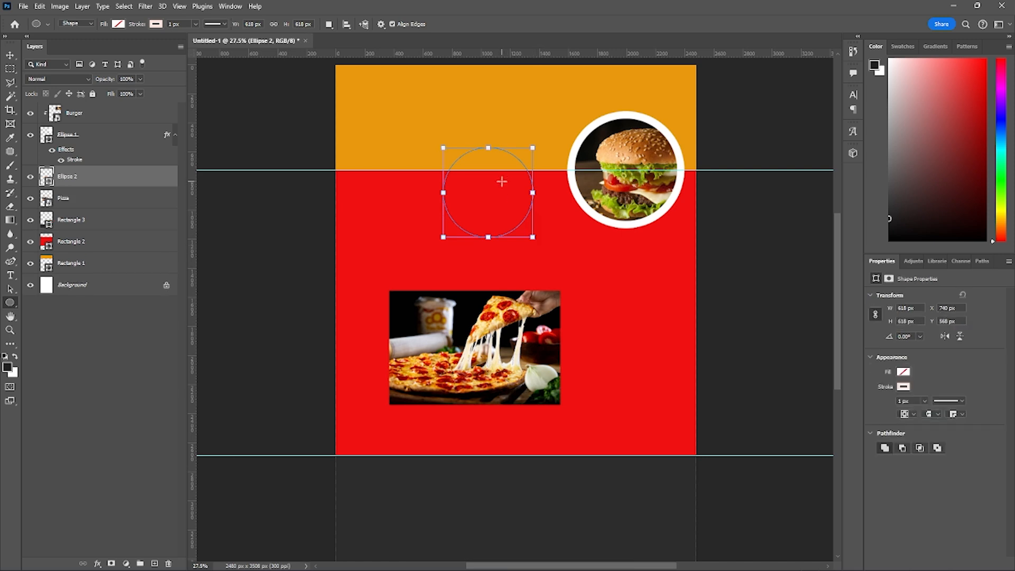
click(118, 24)
click(52, 80)
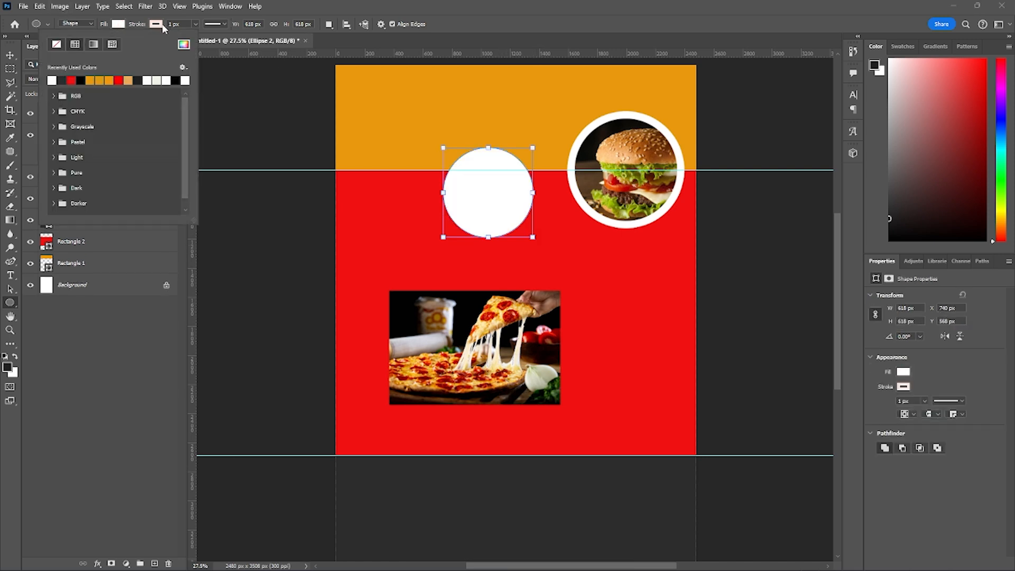
click(157, 25)
click(94, 44)
click(459, 206)
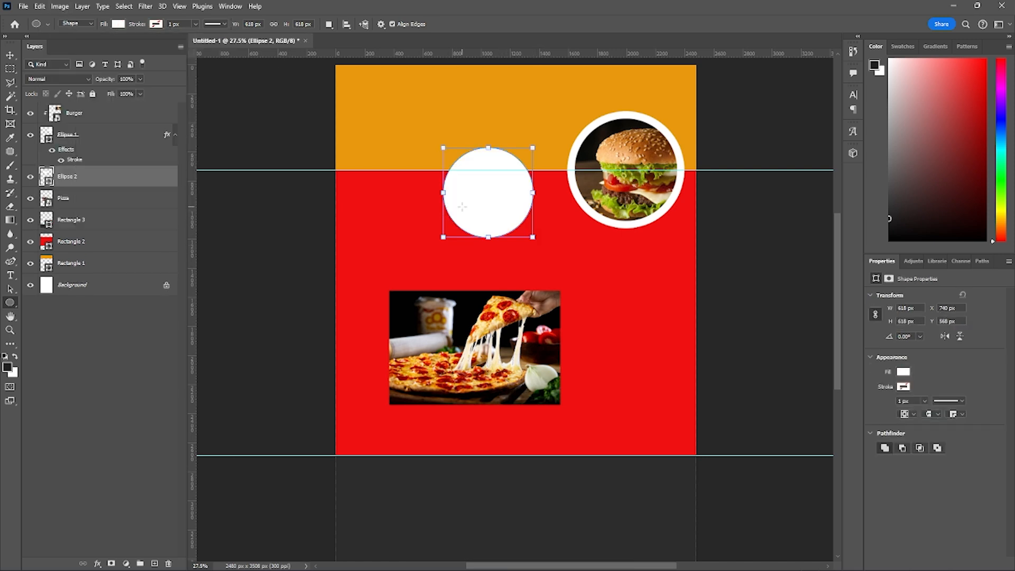
- Move the second circle to about X 1026, Y 454 px, right beside the burger circle
key(ctrl+t)
drag(491, 210, 533, 191)
key(Return)
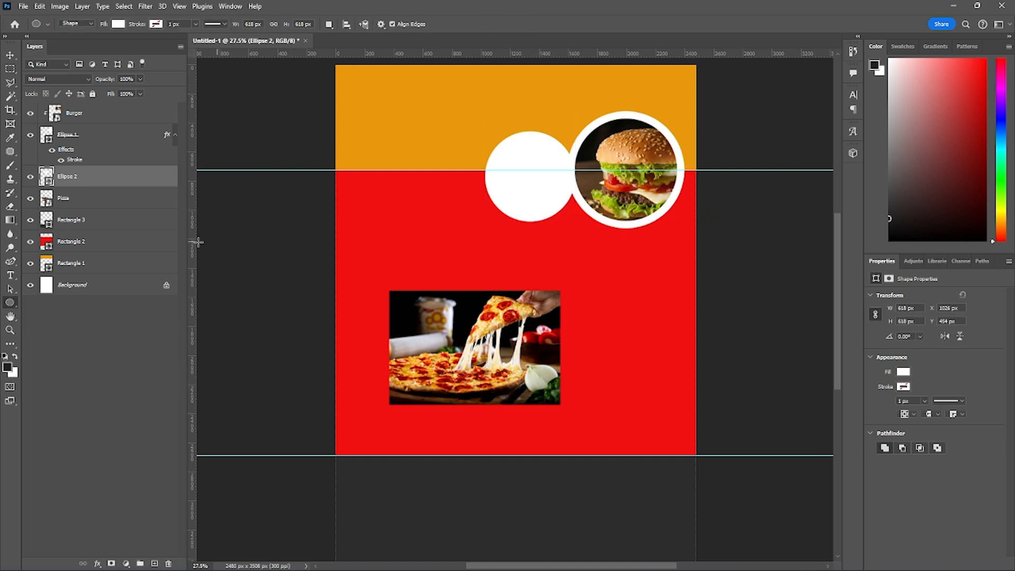
- Move the Pizza layer directly above Ellipse 2, position the photo over that circle, and clip it to the circle
click(76, 199)
key(v)
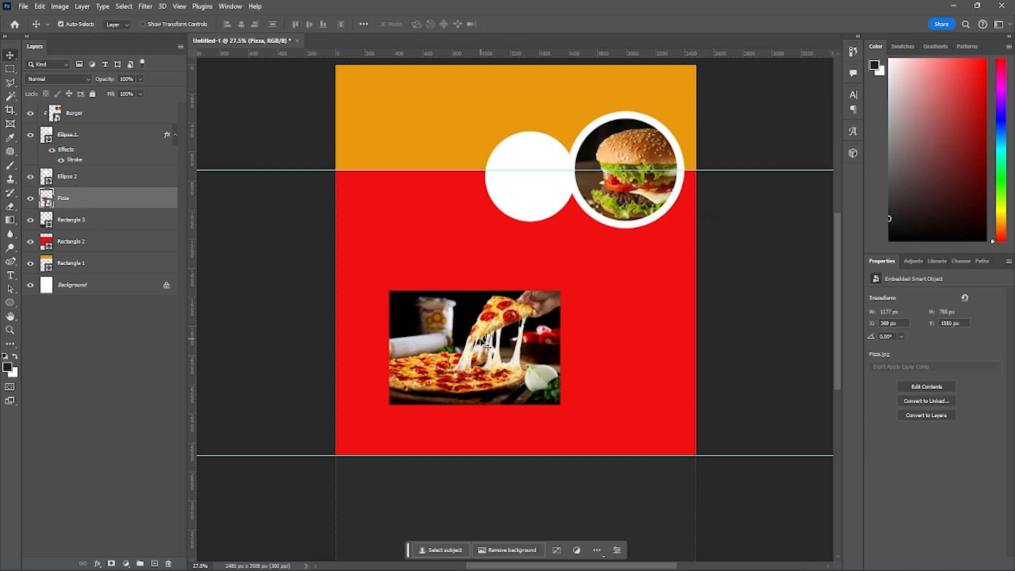
drag(78, 203, 76, 178)
drag(483, 347, 512, 188)
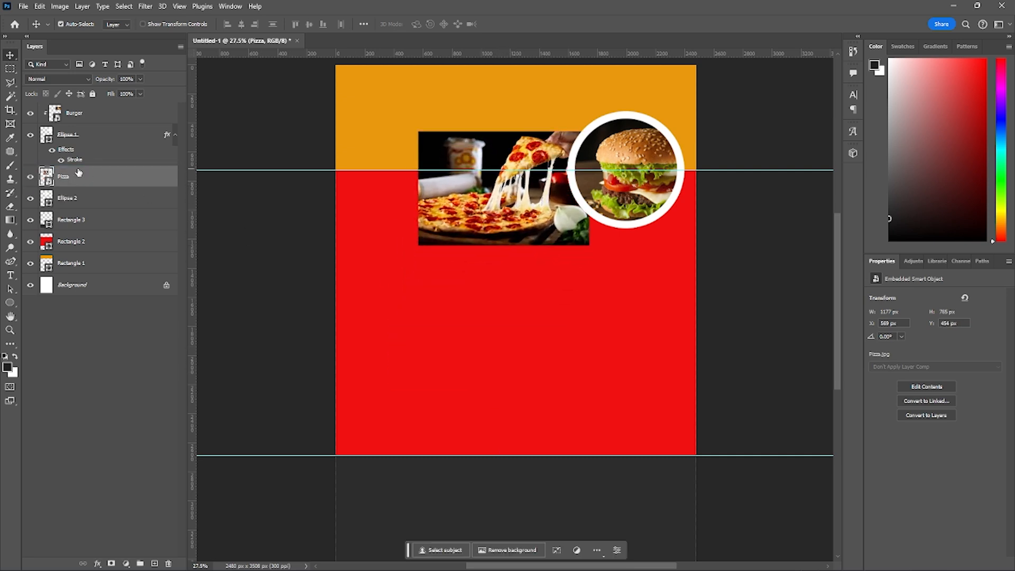
key(ctrl+alt+g)
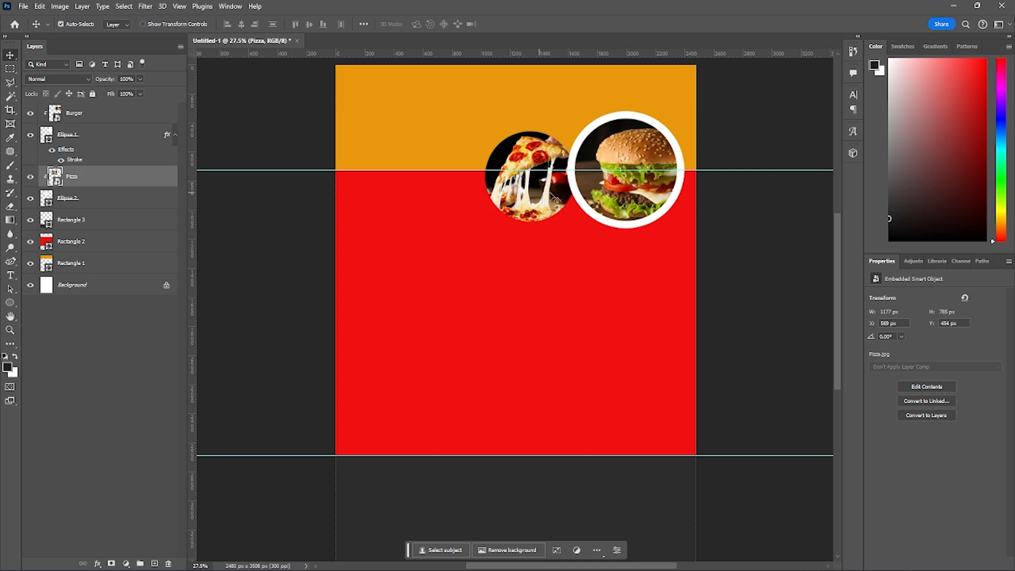
- Scale the clipped Pizza photo down slightly to about 759 px high and reposition it at about X 640, Y 451 px
key(ctrl+t)
drag(418, 131, 424, 135)
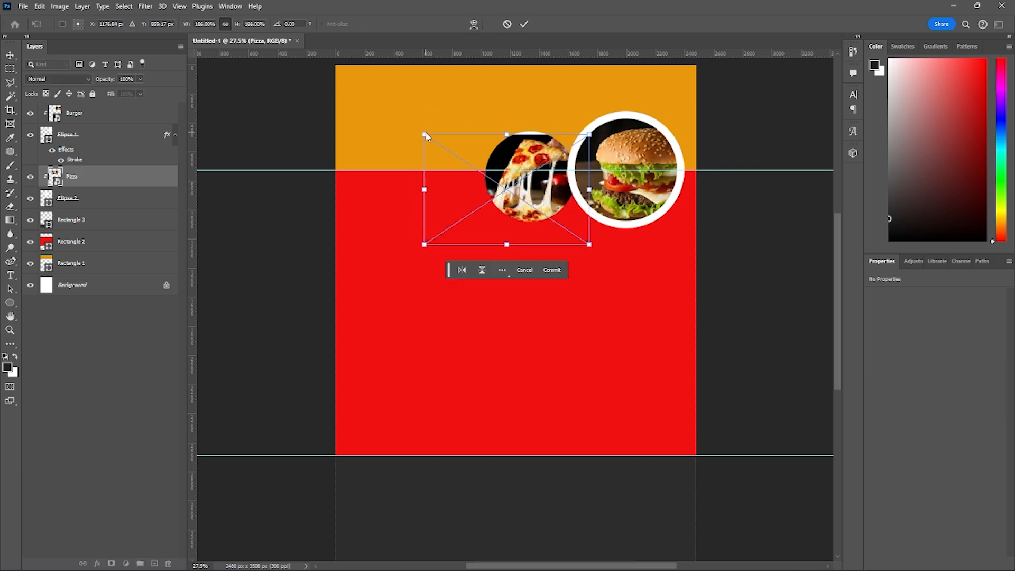
drag(502, 166, 504, 162)
key(Right)
key(Right)
key(Right)
key(Right)
key(Right)
key(Right)
key(Right)
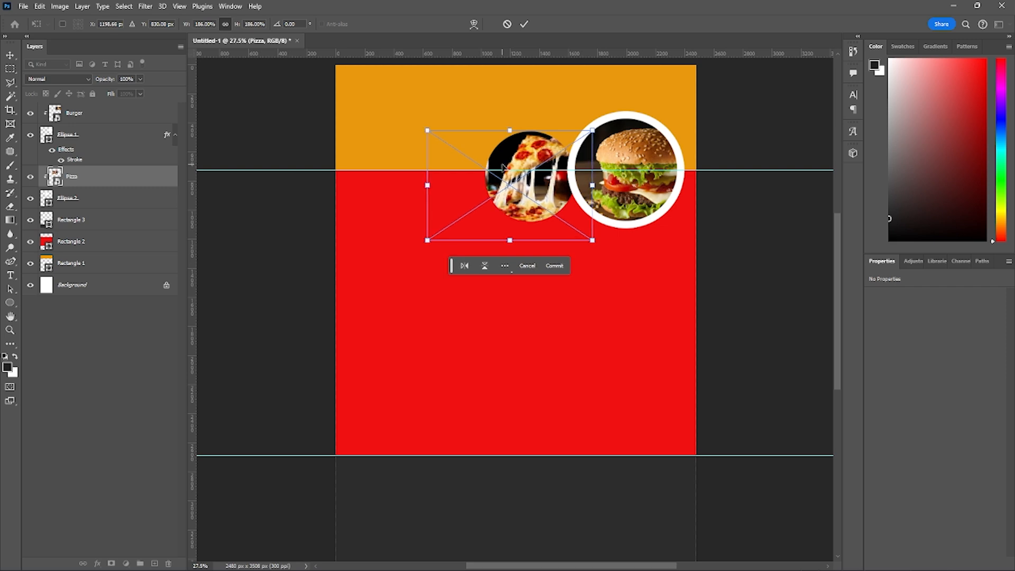
key(Return)
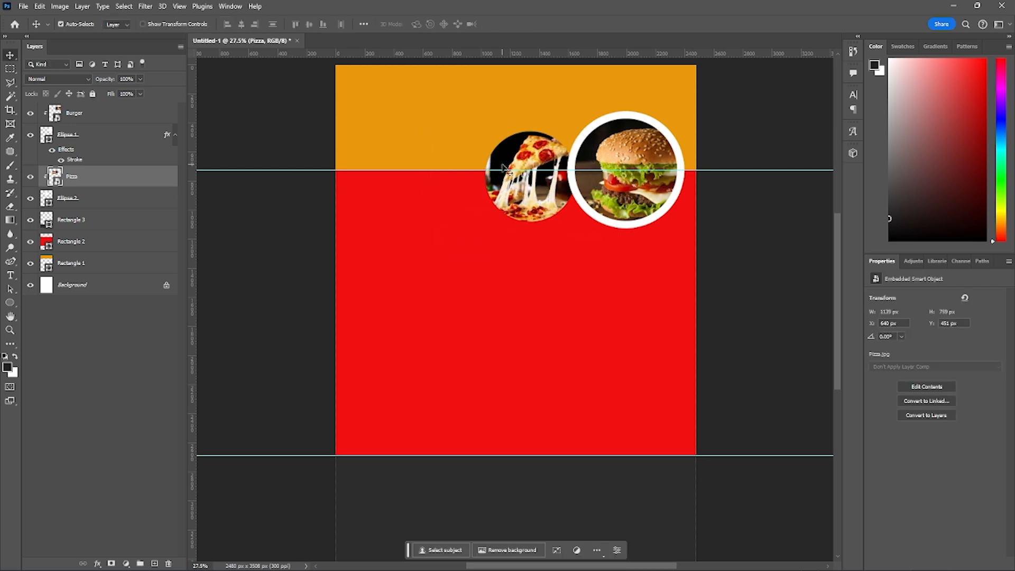
- Add a white stroke layer style around the Ellipse 2 circle, matching the burger circle's border
right_click(119, 202)
click(149, 157)
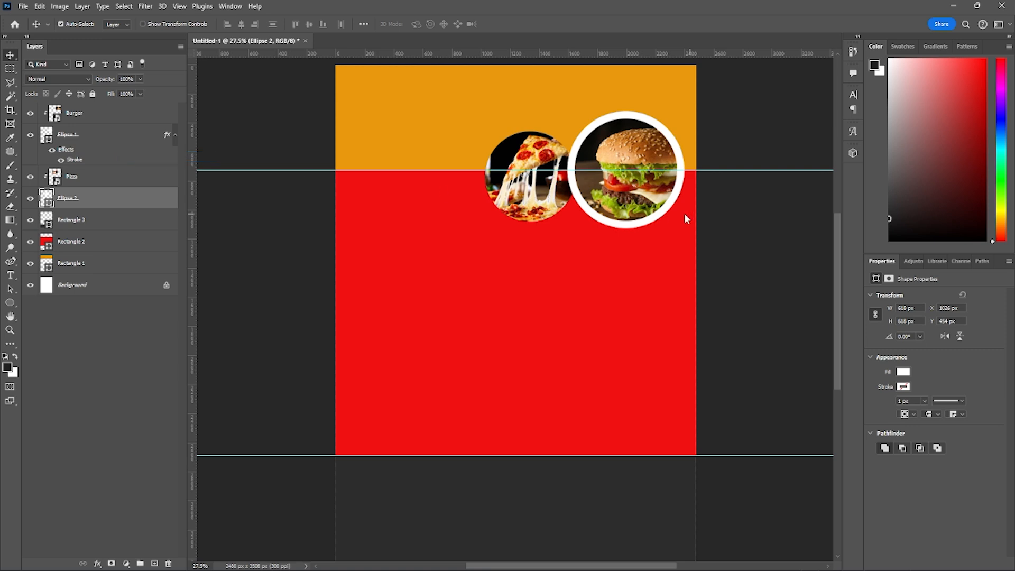
click(116, 231)
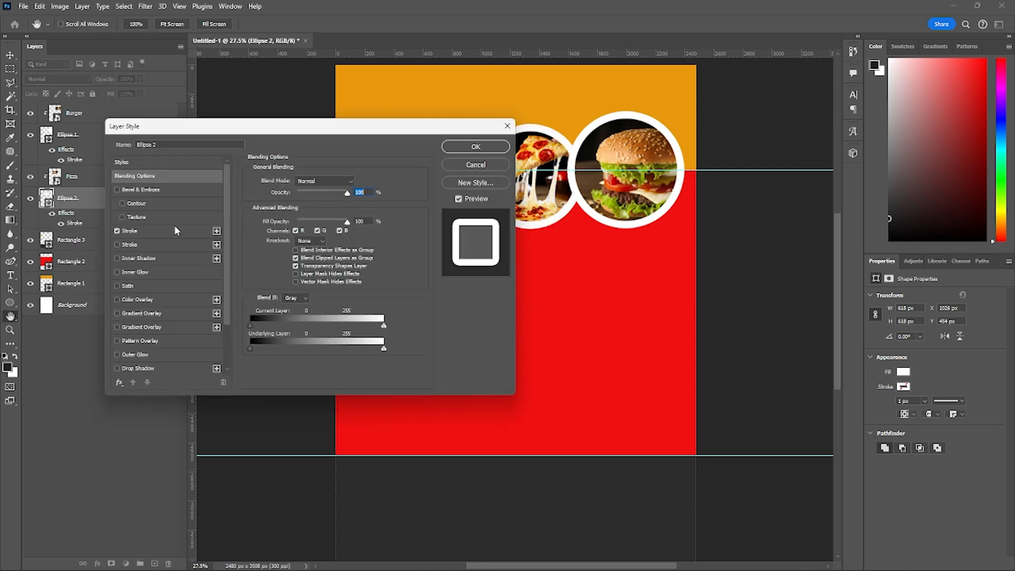
click(493, 150)
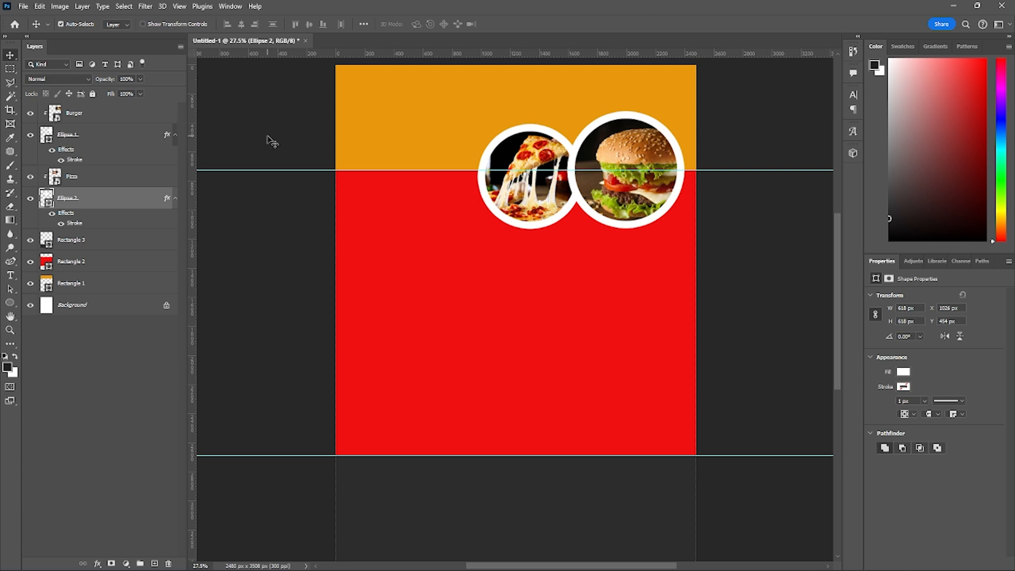
- Check the font family and font style choices available for the Type tool
key(t)
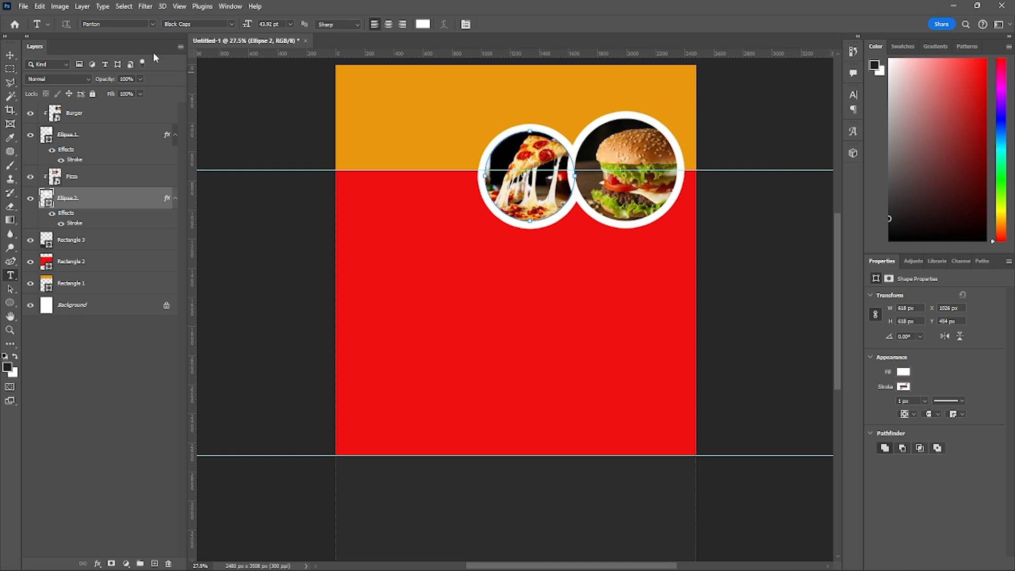
click(154, 24)
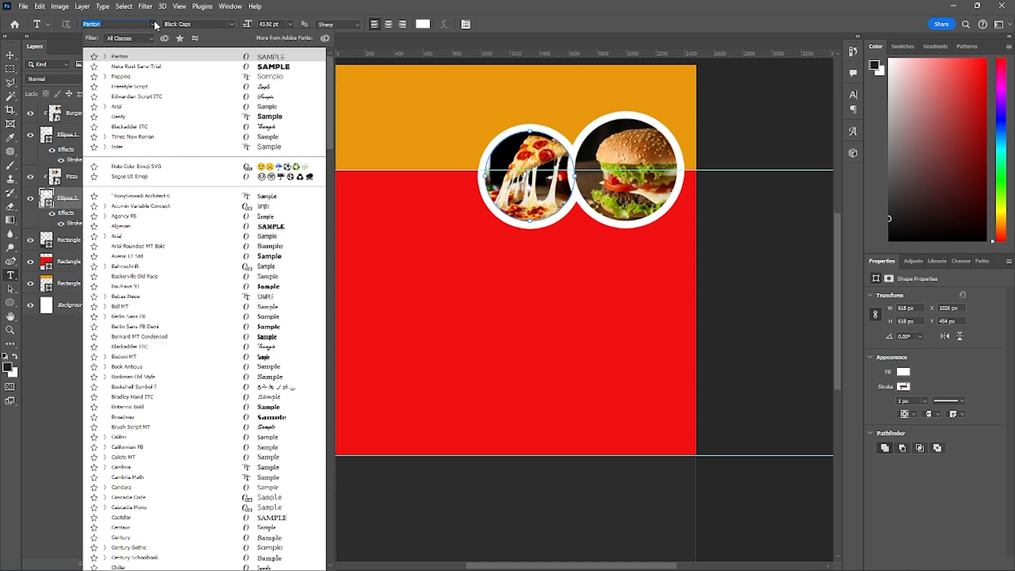
click(154, 25)
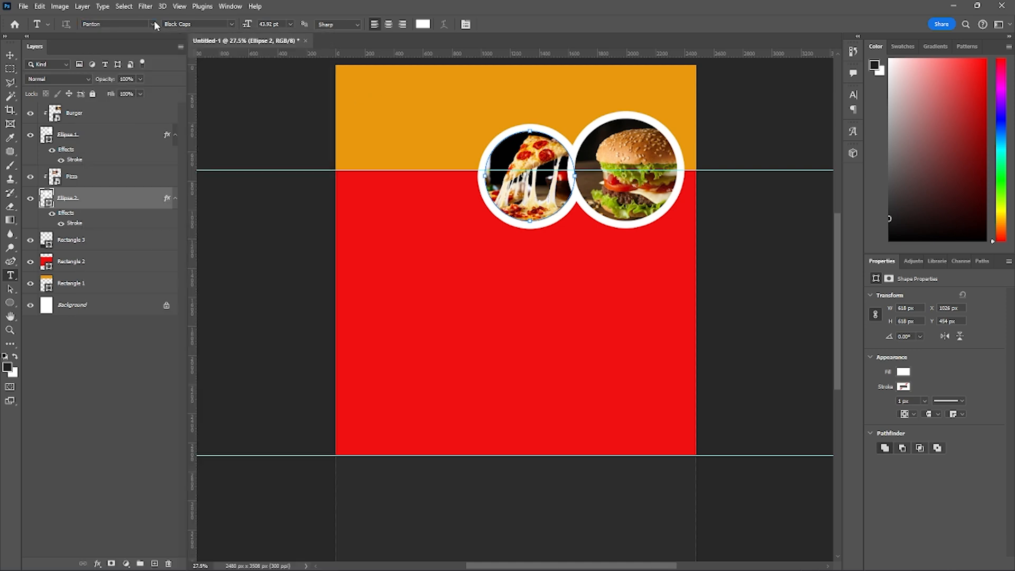
click(231, 24)
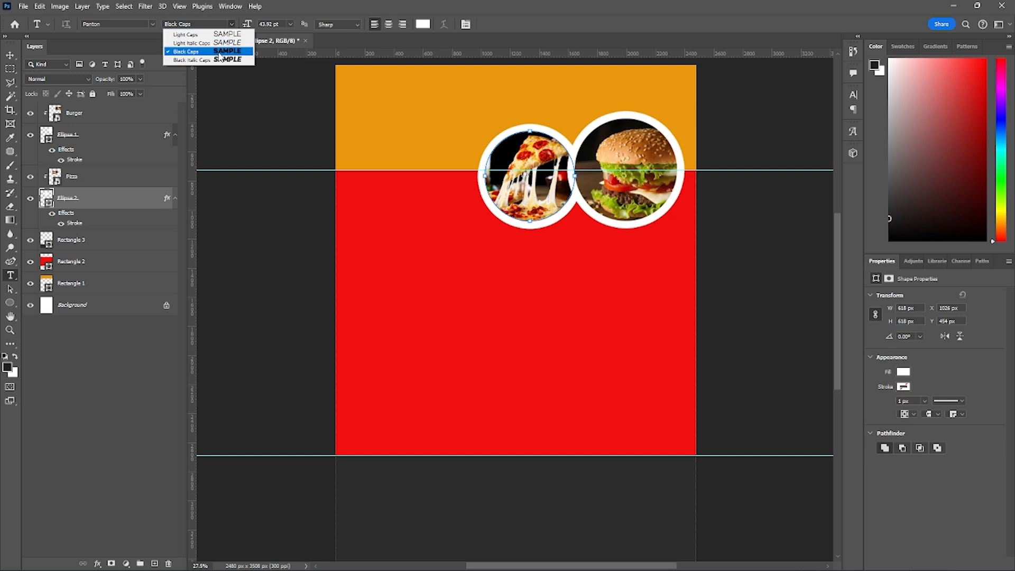
click(231, 24)
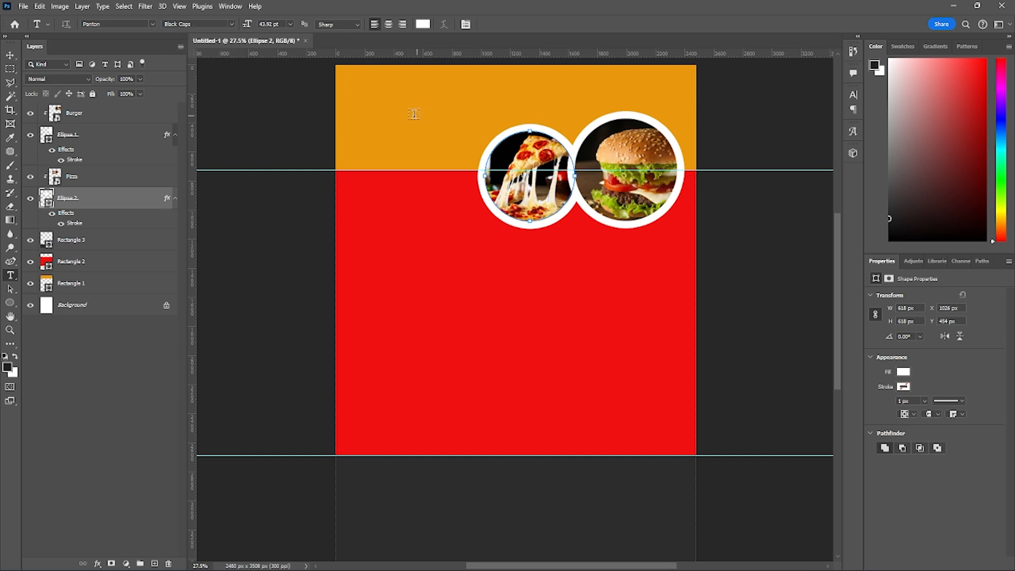
click(361, 89)
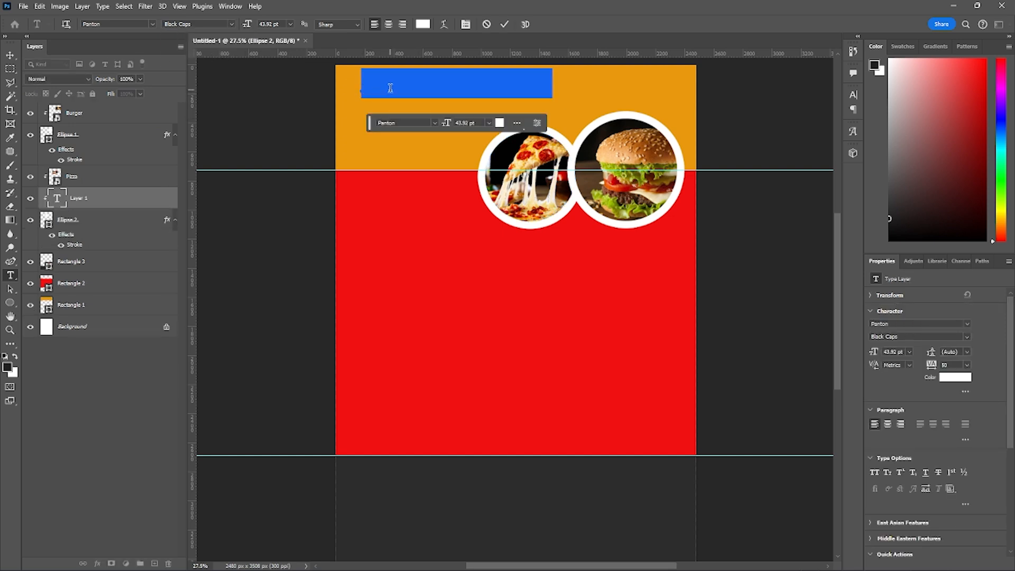
click(391, 88)
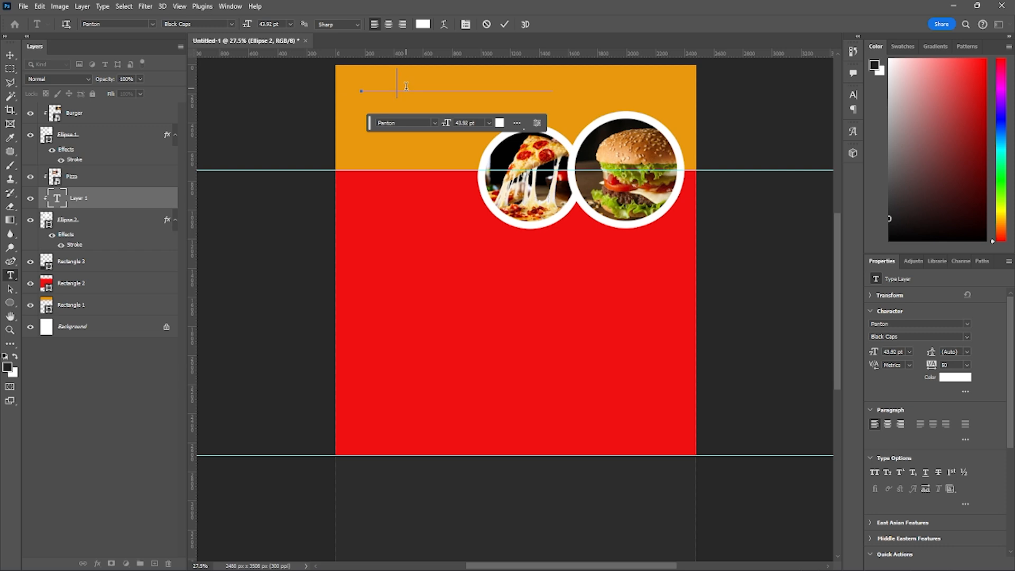
click(82, 201)
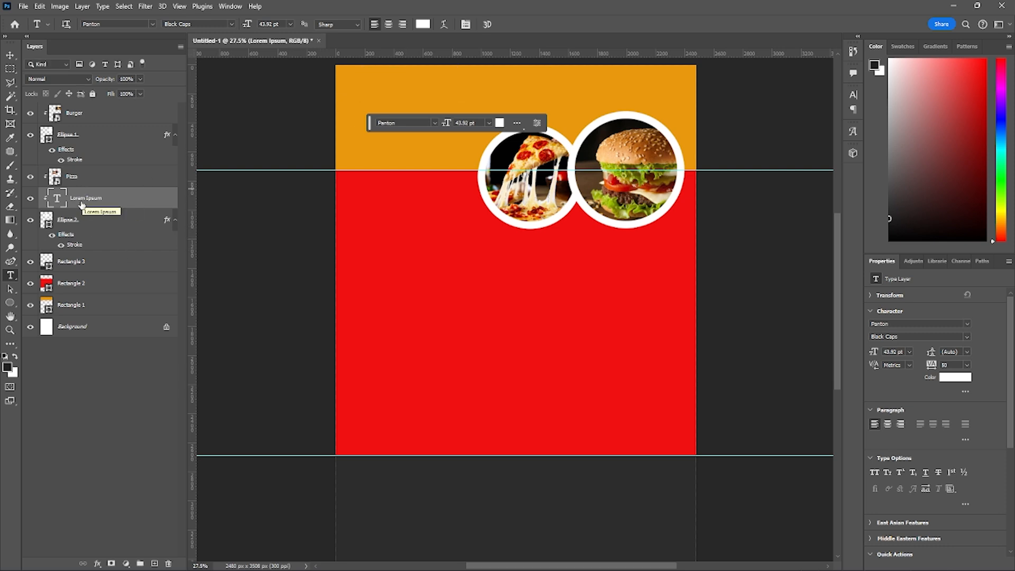
key(Delete)
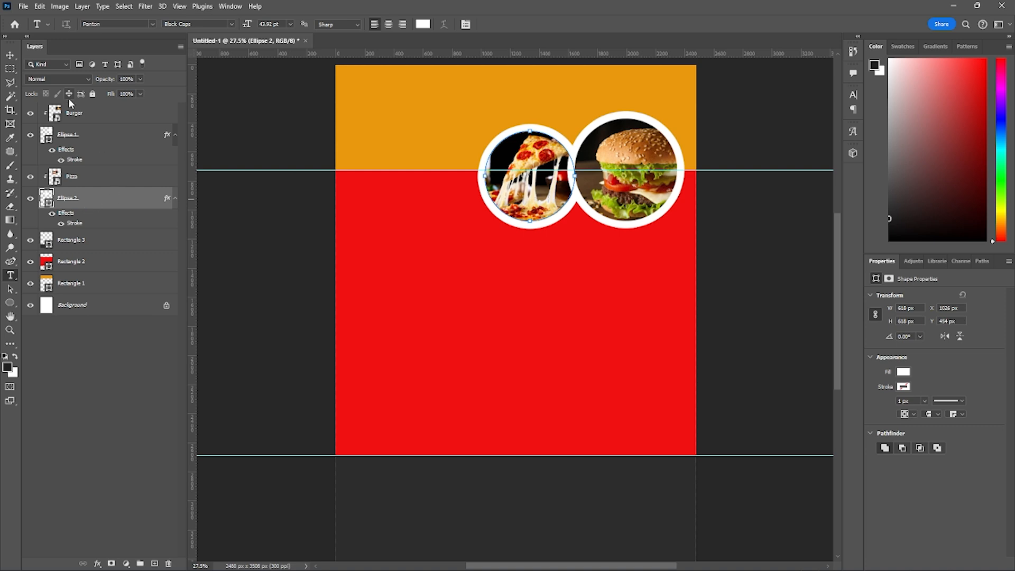
- Add the white text DAFTAR in Panton Black Caps, 43.92 pt, on the orange section, as a layer above Rectangle 1
click(106, 241)
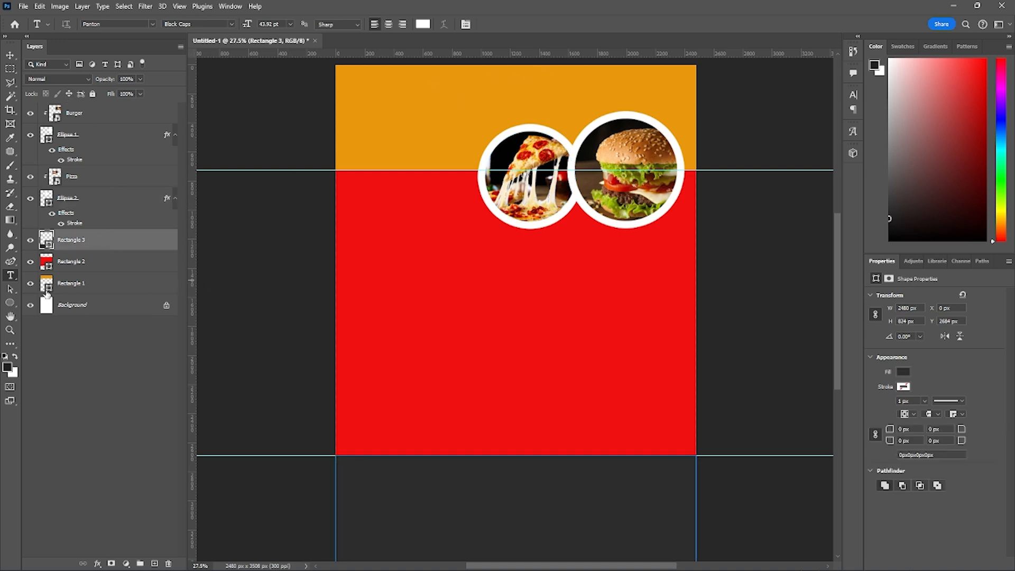
click(92, 282)
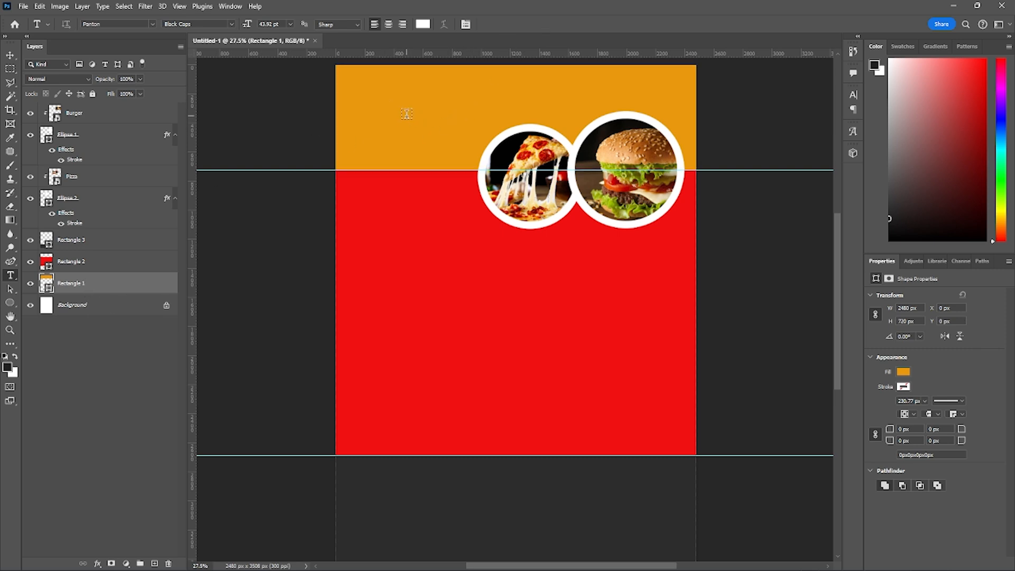
click(82, 268)
click(75, 283)
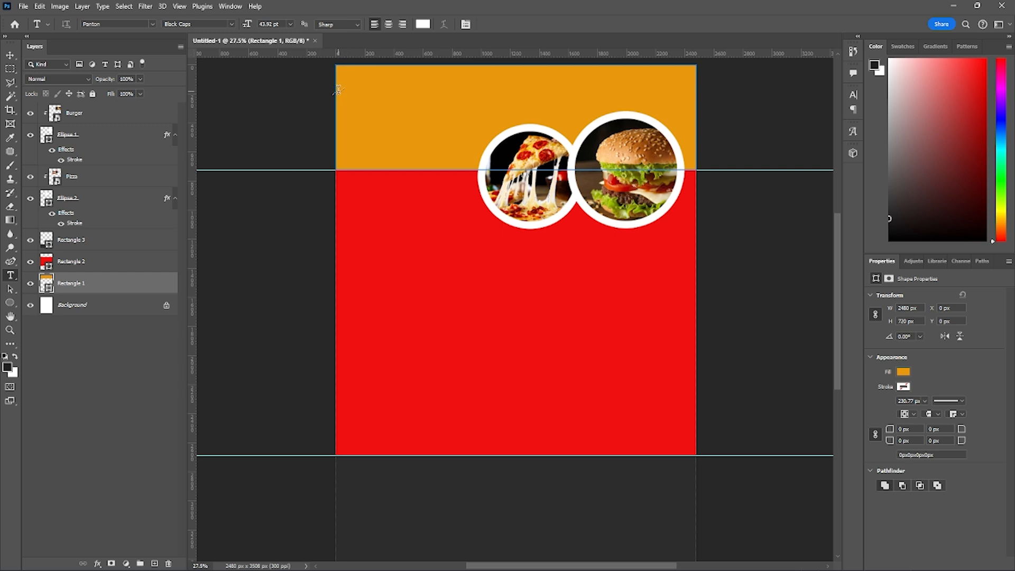
click(364, 96)
text(DAF)
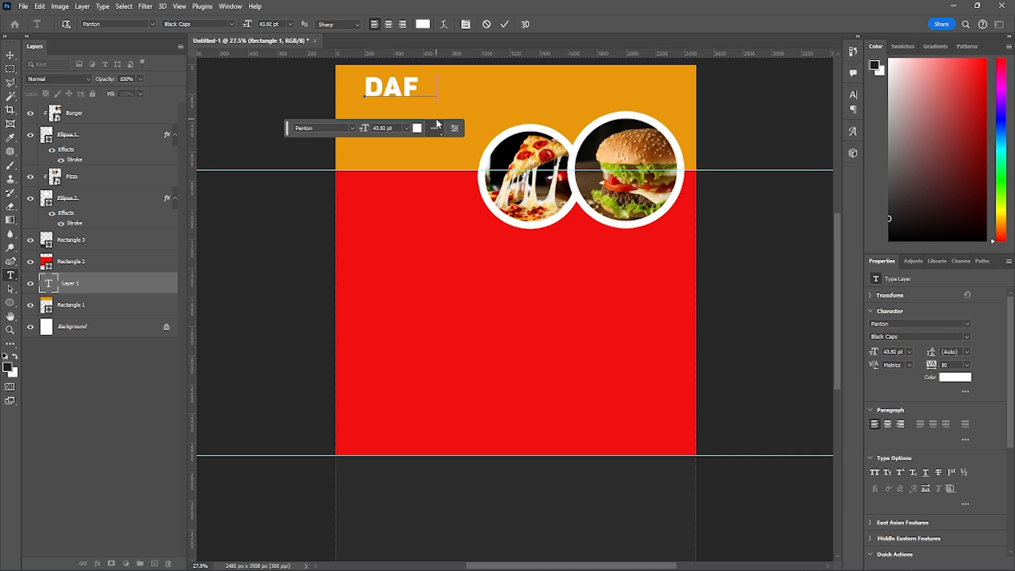
text(TAR)
key(ctrl+Return)
- Scale the DAFTAR text down to about 34.48 pt and place it near the upper-left corner of the orange section
key(ctrl+t)
drag(397, 94, 383, 96)
drag(459, 106, 435, 98)
key(Up)
key(Left)
key(Left)
key(Left)
key(Left)
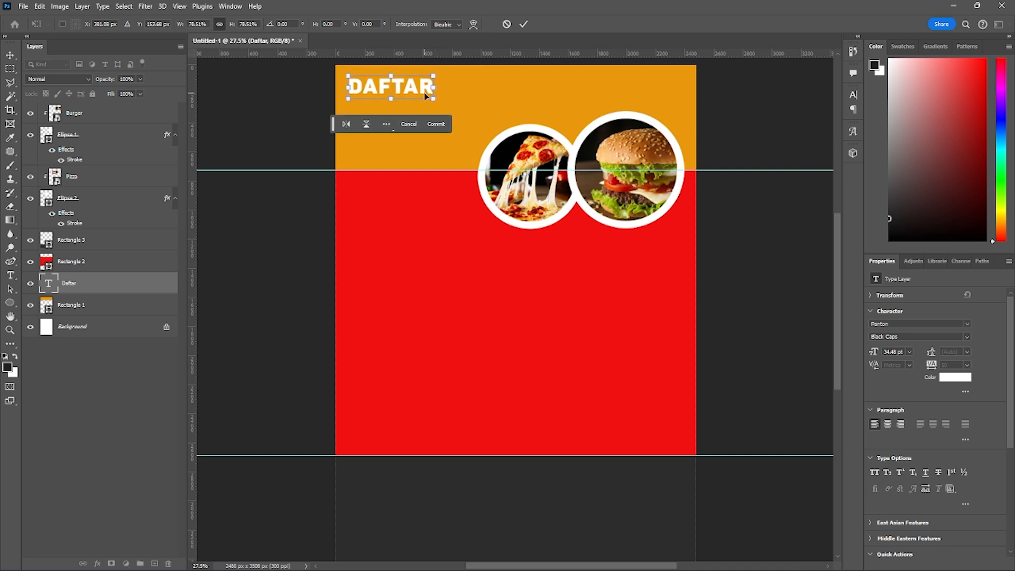
key(Return)
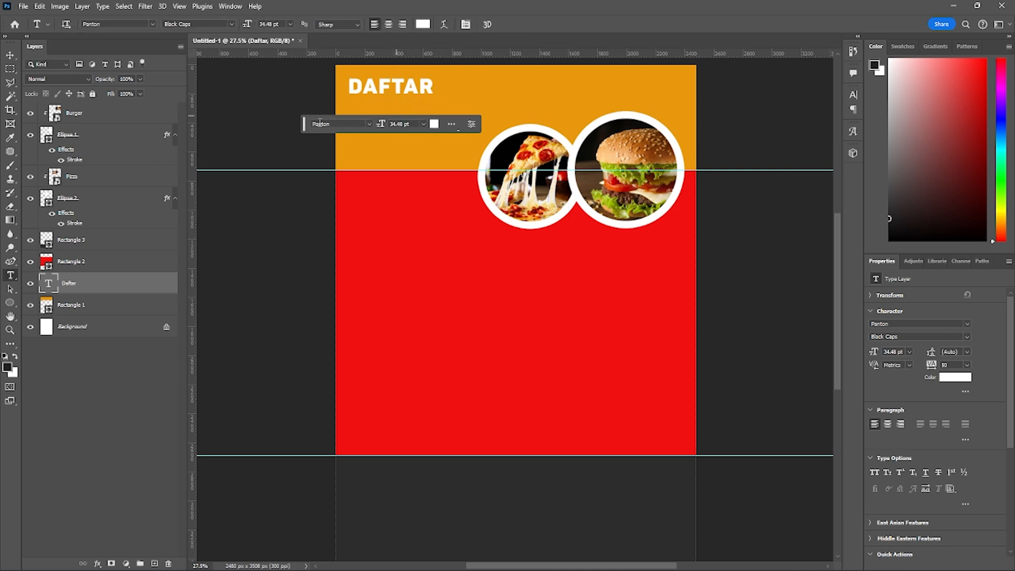
- Add the text MENU below DAFTAR and set its font to Nexa Rust Sans-Trial, Black 2
drag(303, 123, 247, 273)
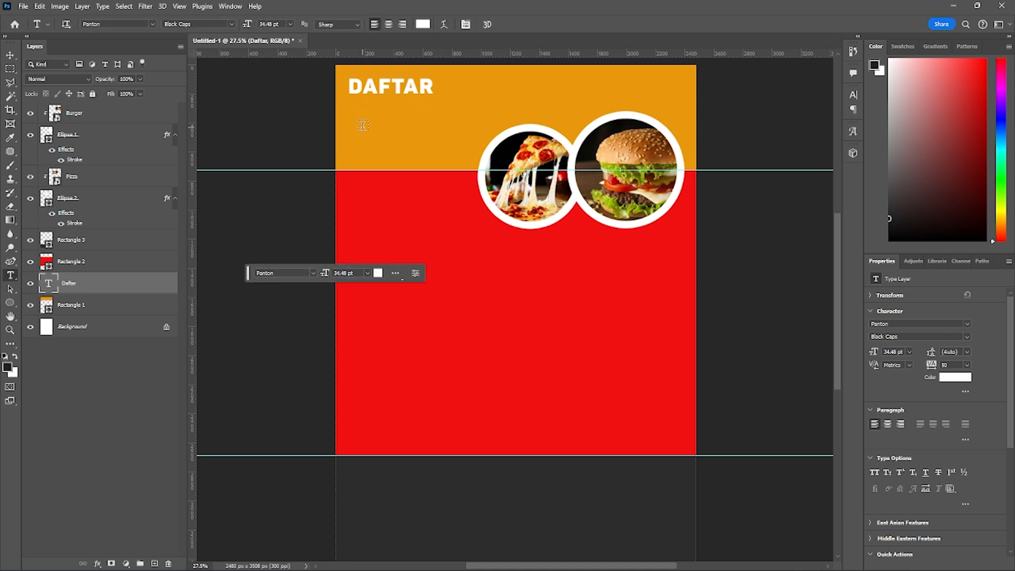
click(361, 130)
text(MENU)
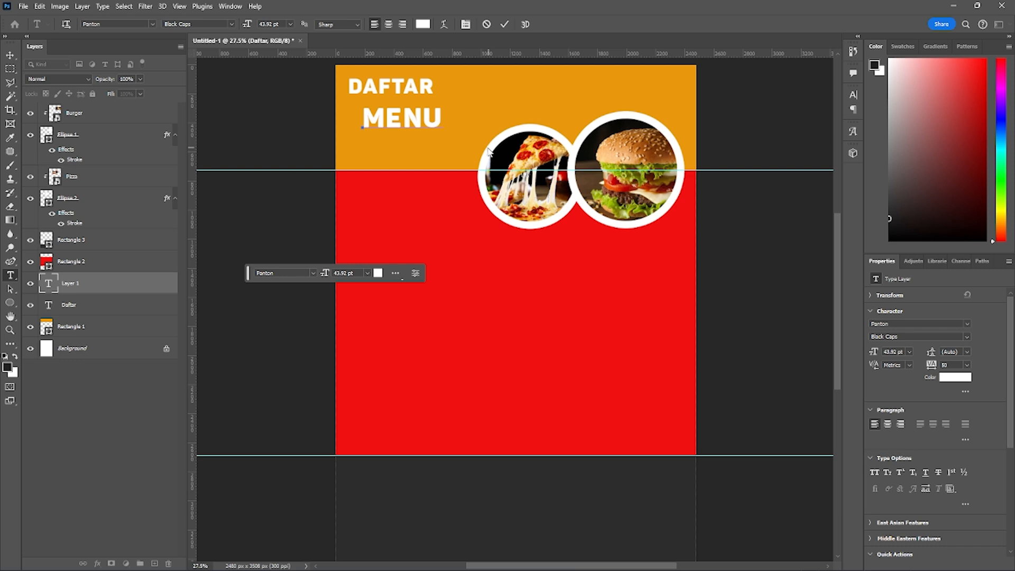
key(ctrl+a)
click(151, 24)
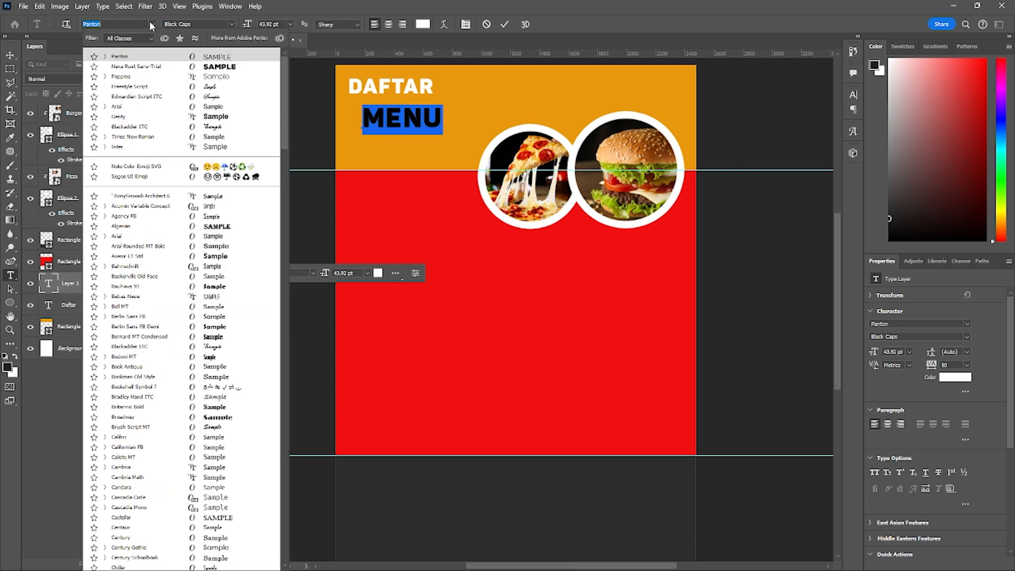
click(150, 67)
- Set the colour of the whole MENU text to black
click(406, 130)
key(ctrl+a)
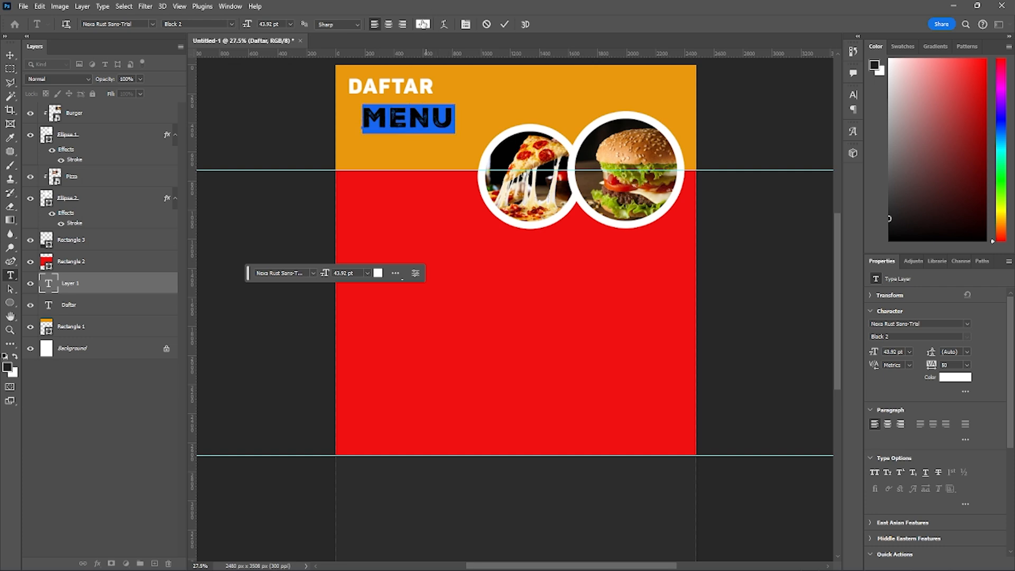
click(423, 25)
drag(312, 300, 211, 411)
click(501, 216)
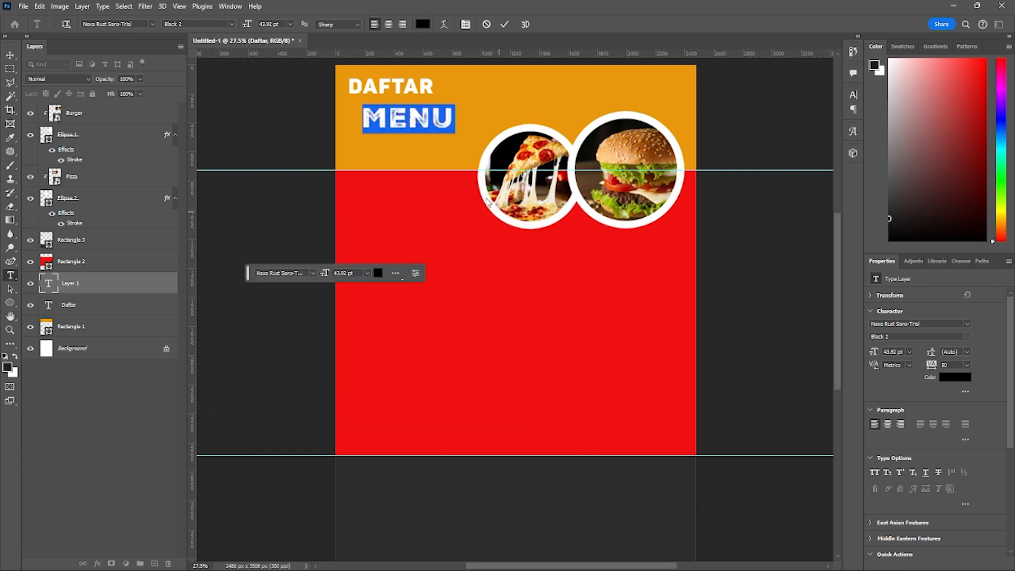
- Enlarge the MENU text to about 62.36 pt and align its left edge beneath the DAFTAR text
key(ctrl+t)
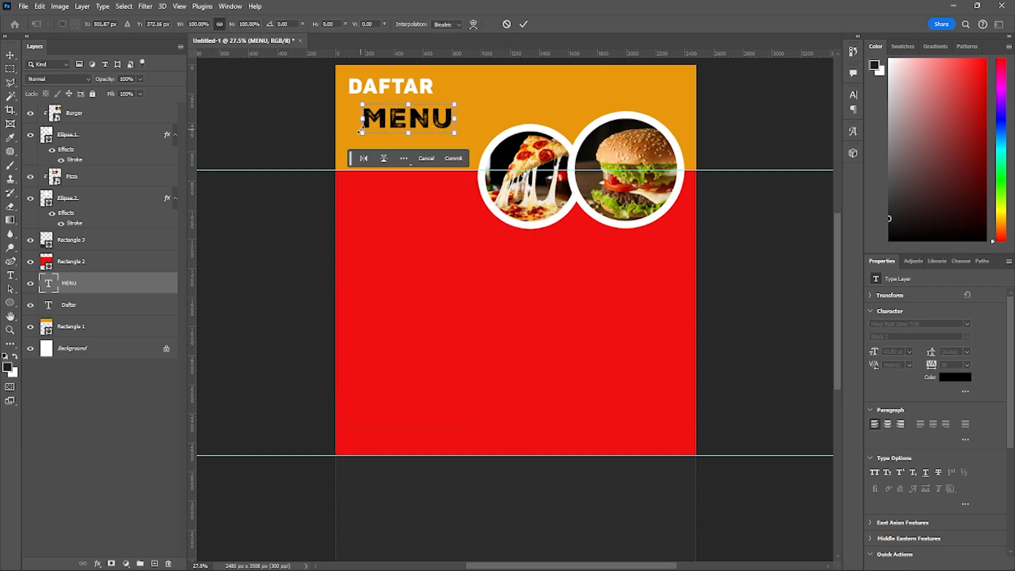
drag(361, 131, 351, 137)
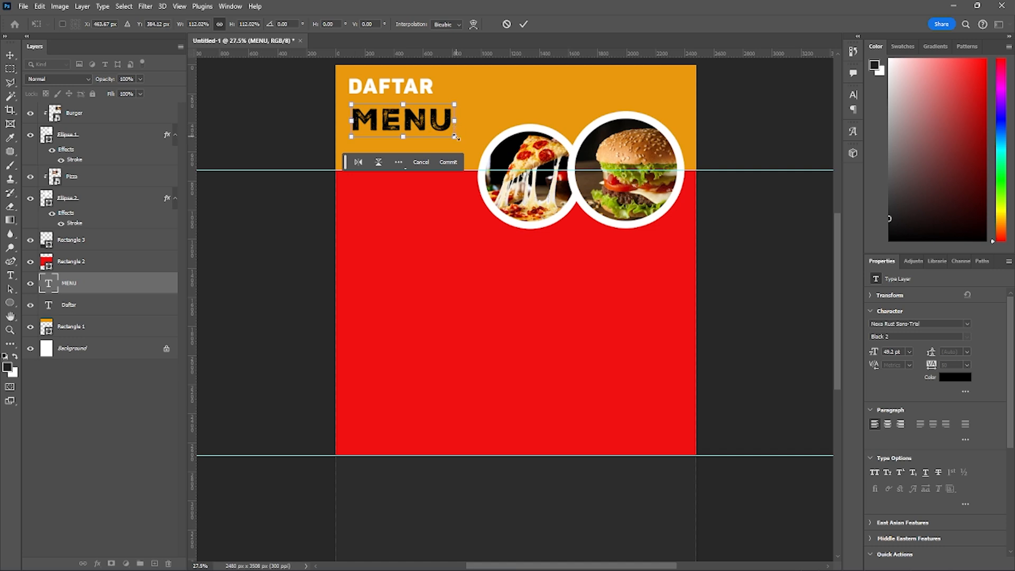
drag(456, 137, 475, 145)
drag(418, 125, 421, 130)
key(Return)
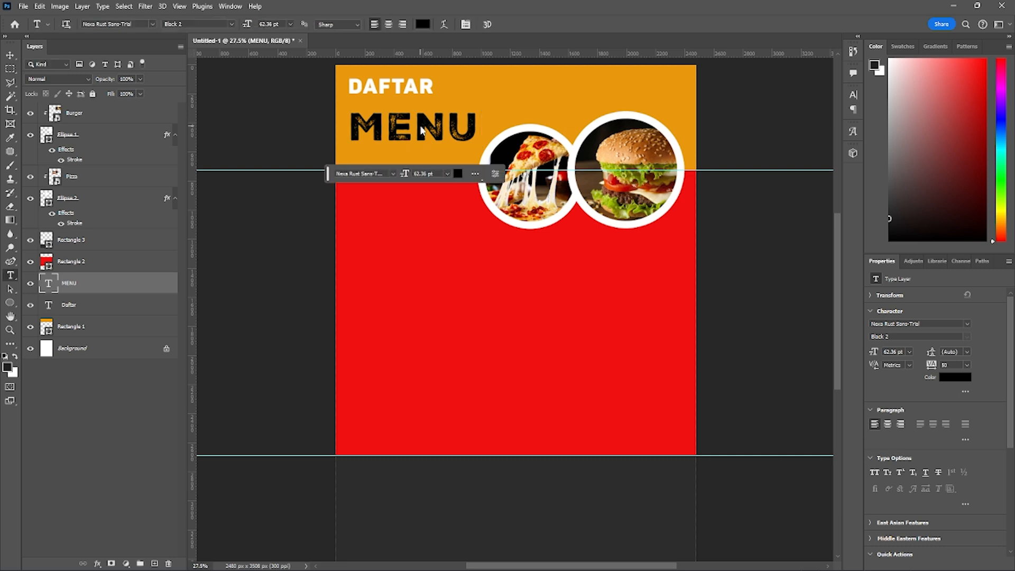
- Move the DAFTAR text straight down so it sits just above the MENU text
click(405, 90)
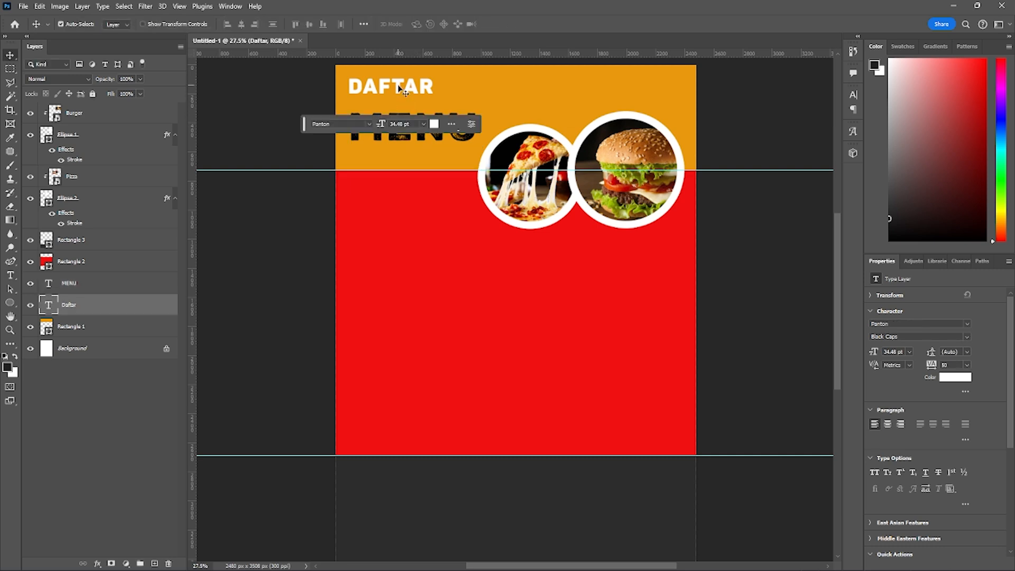
key(ctrl+t)
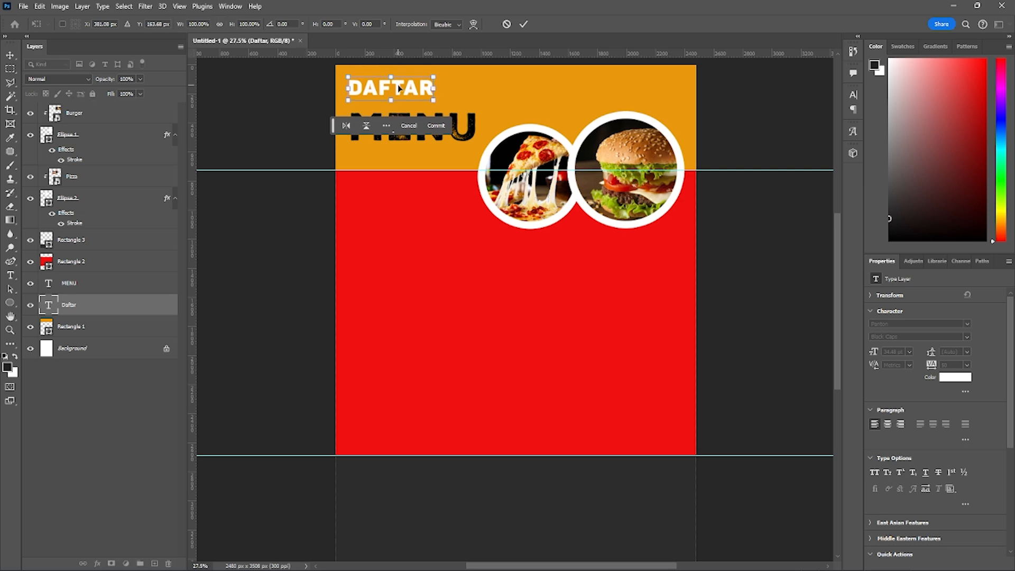
drag(405, 90, 404, 101)
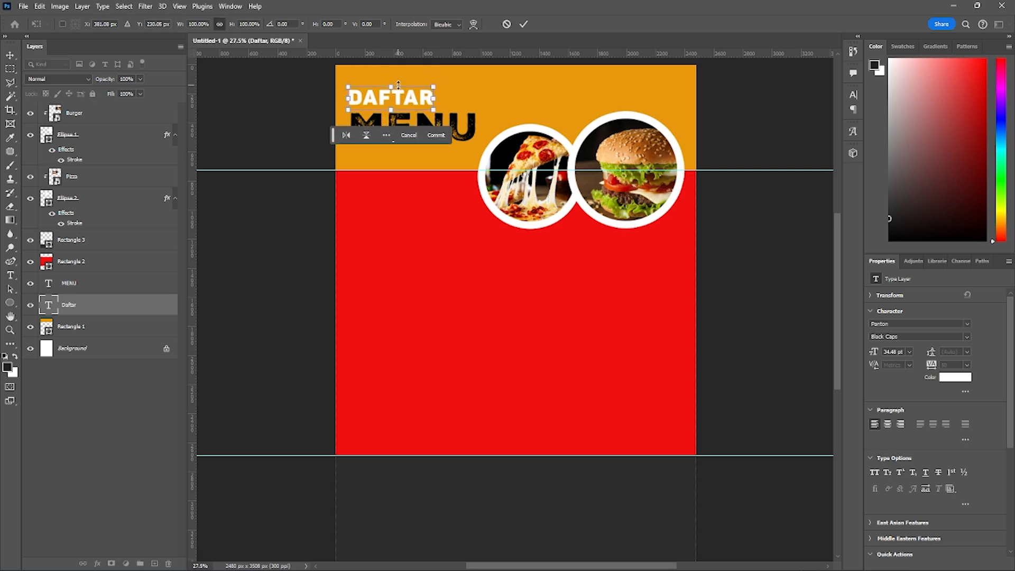
click(436, 133)
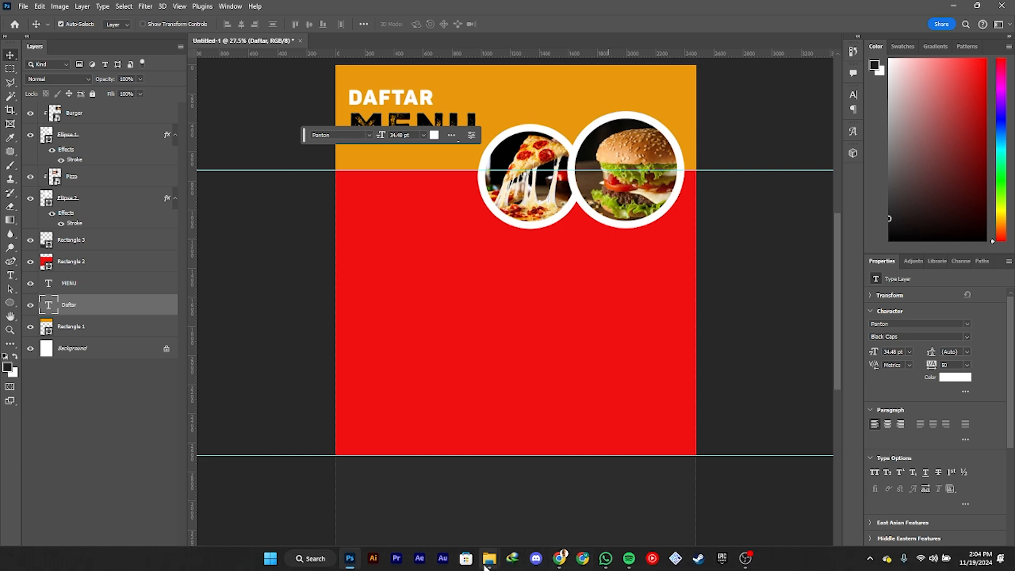
- Place the Logo image from the Pertemuan 7 folder in File Explorer into the design and put its layer above MENU
mouse_move(488, 564)
click(440, 503)
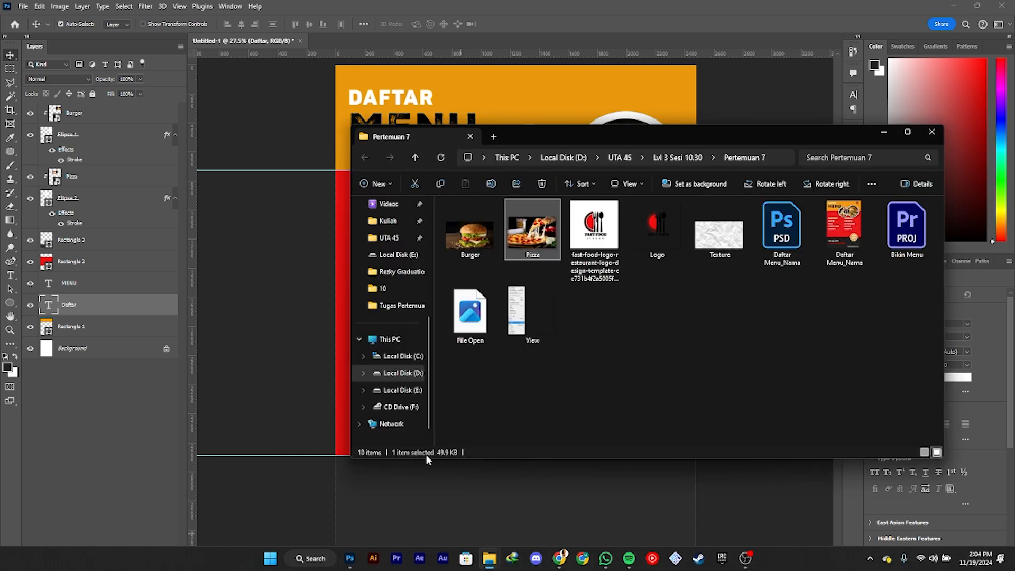
drag(655, 234, 536, 110)
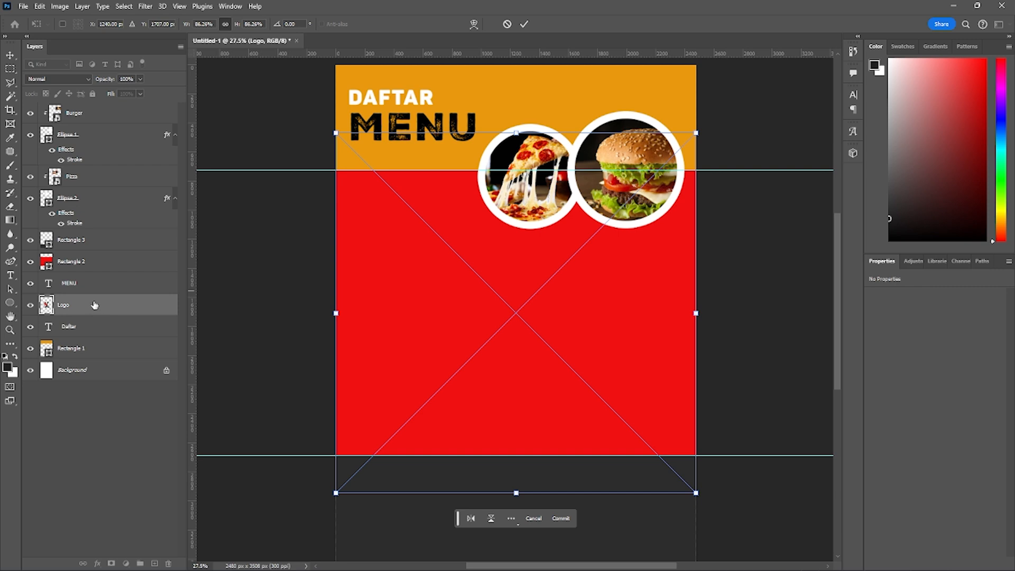
key(Return)
drag(94, 305, 95, 275)
- Scale the logo down to about 9.78% and place it above the burger photo in the orange section's upper-right corner
key(ctrl+t)
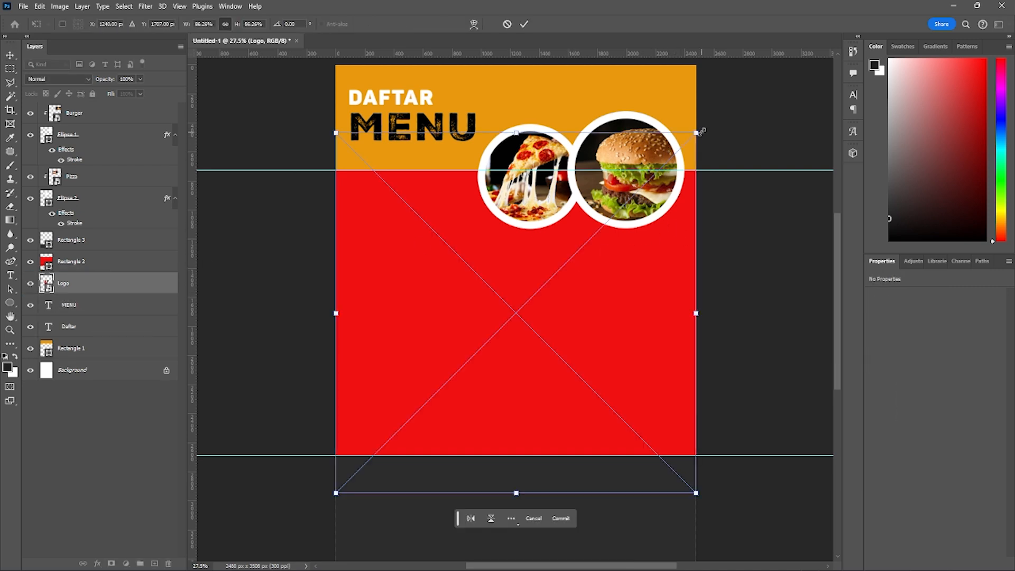
drag(697, 130, 600, 81)
scroll(600, 81, up, 3)
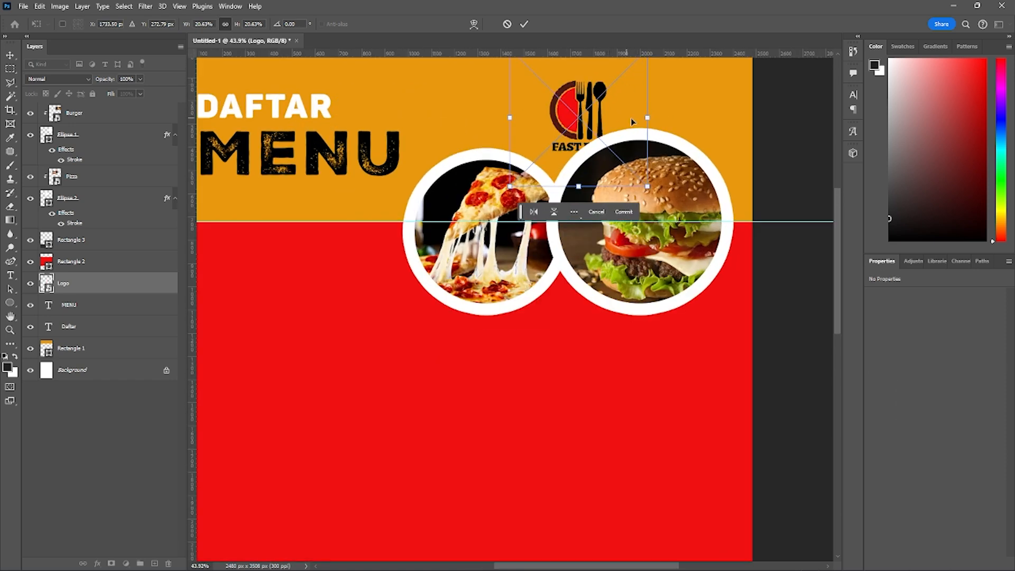
drag(696, 124, 654, 180)
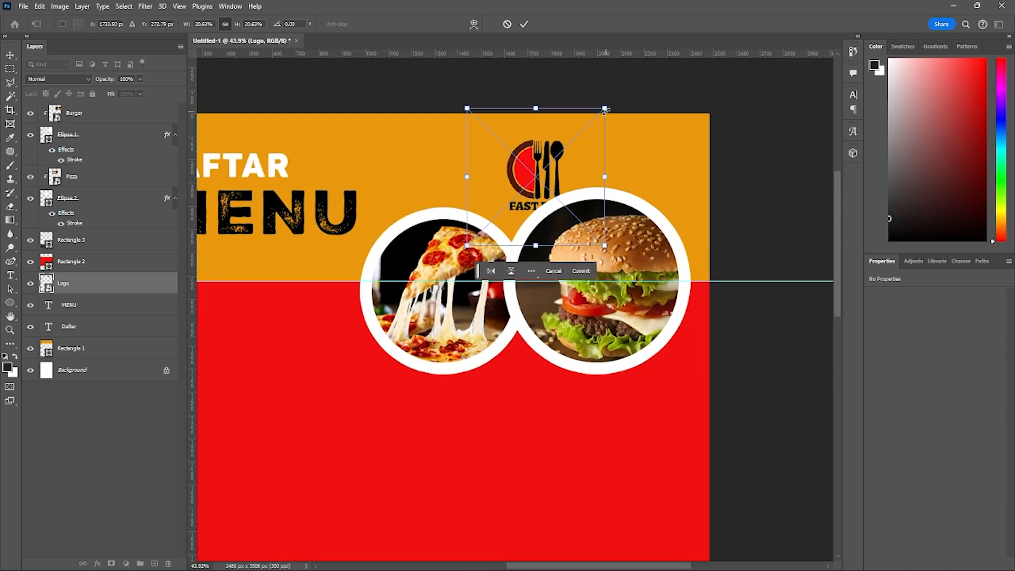
drag(605, 110, 549, 165)
drag(517, 203, 632, 152)
drag(663, 113, 648, 129)
drag(614, 157, 644, 154)
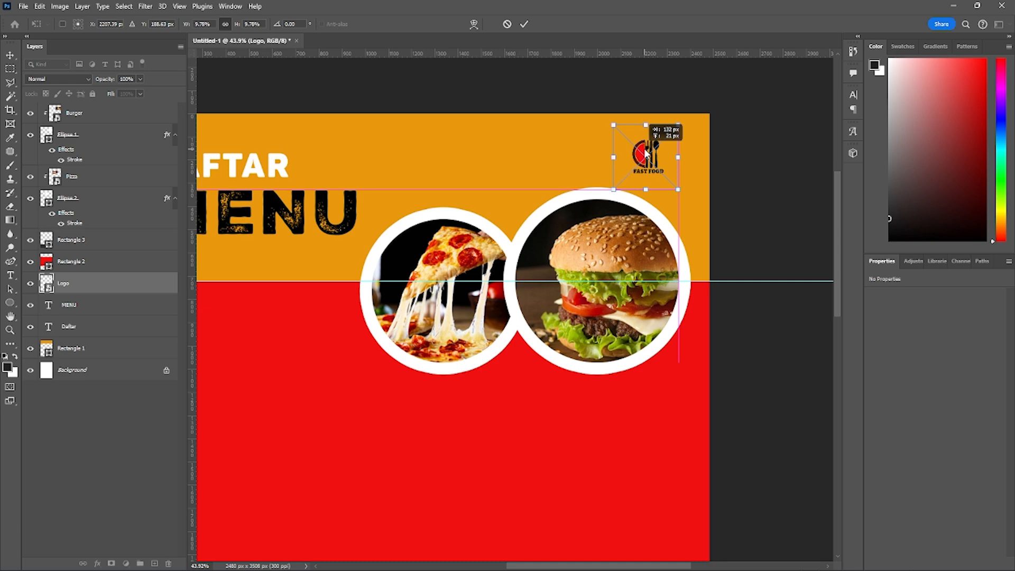
drag(646, 153, 646, 154)
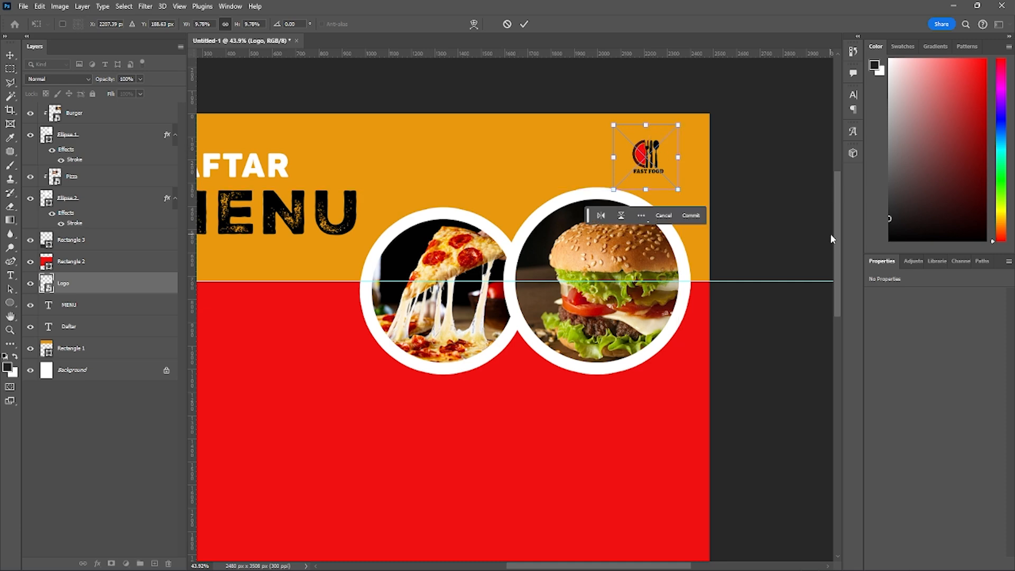
key(Return)
- Open the General preferences and review the Interface, Workspace and Tools settings
scroll(493, 222, down, 5)
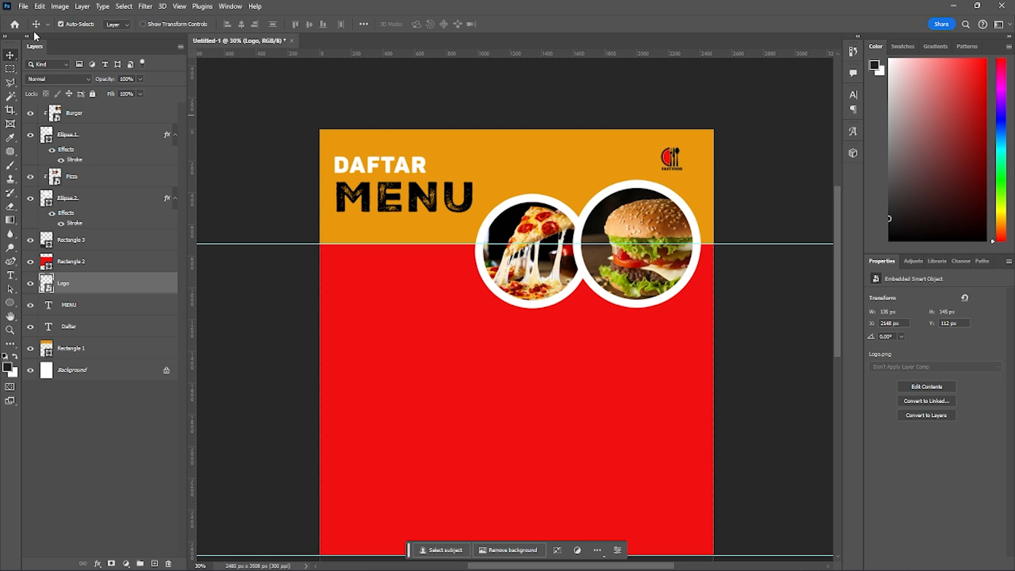
click(23, 6)
mouse_move(36, 5)
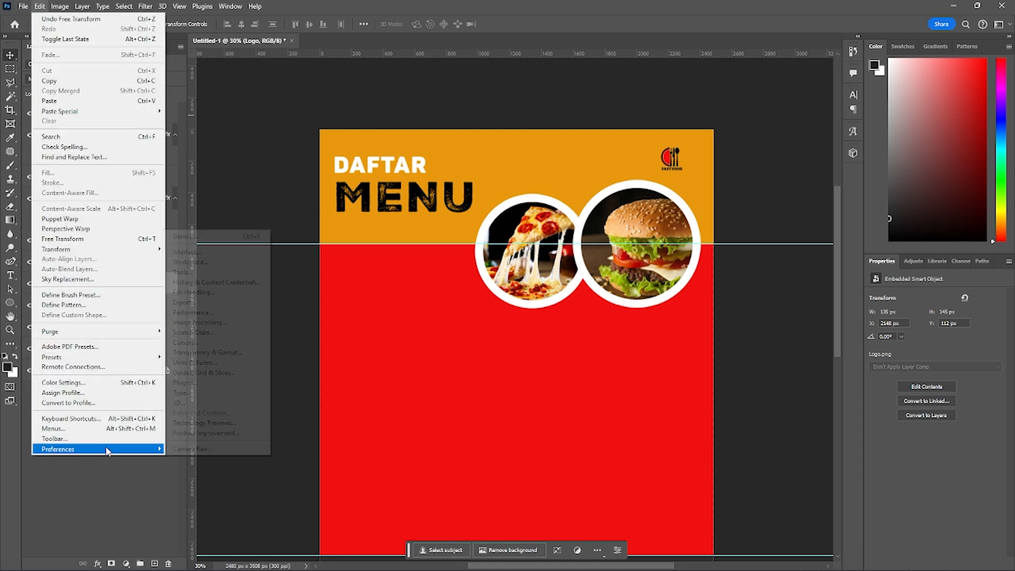
mouse_move(134, 450)
click(238, 240)
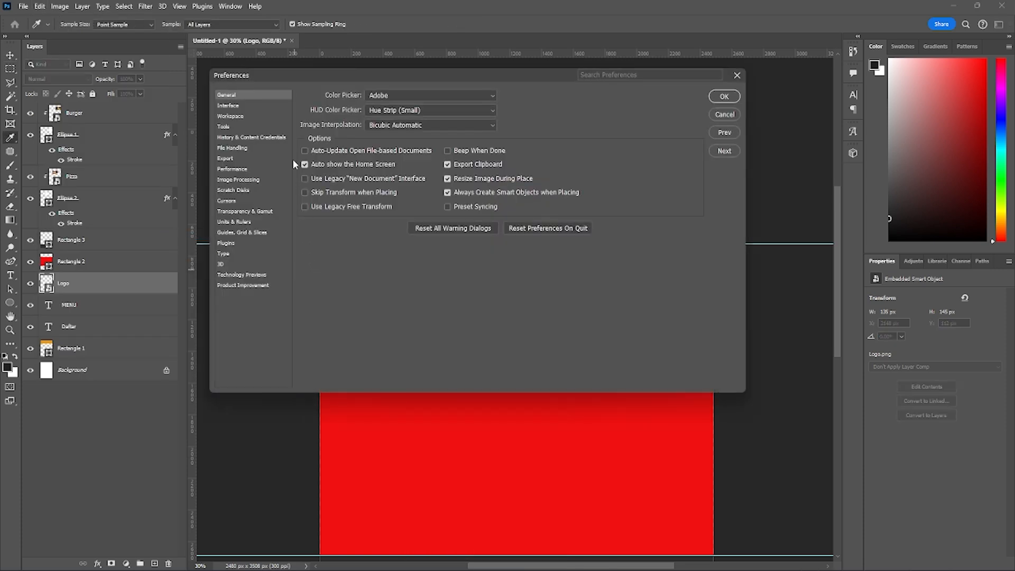
click(241, 108)
click(239, 116)
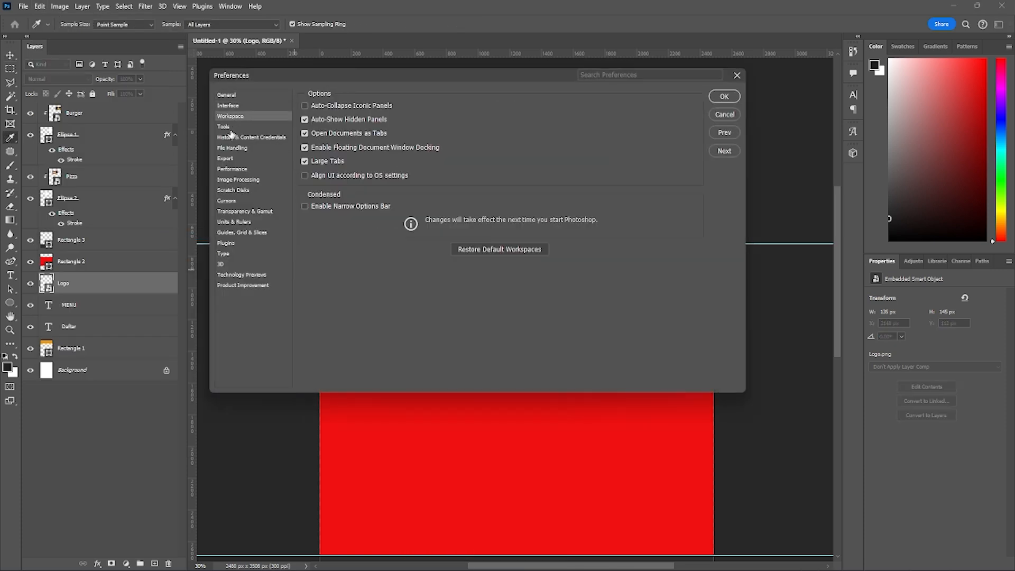
click(240, 127)
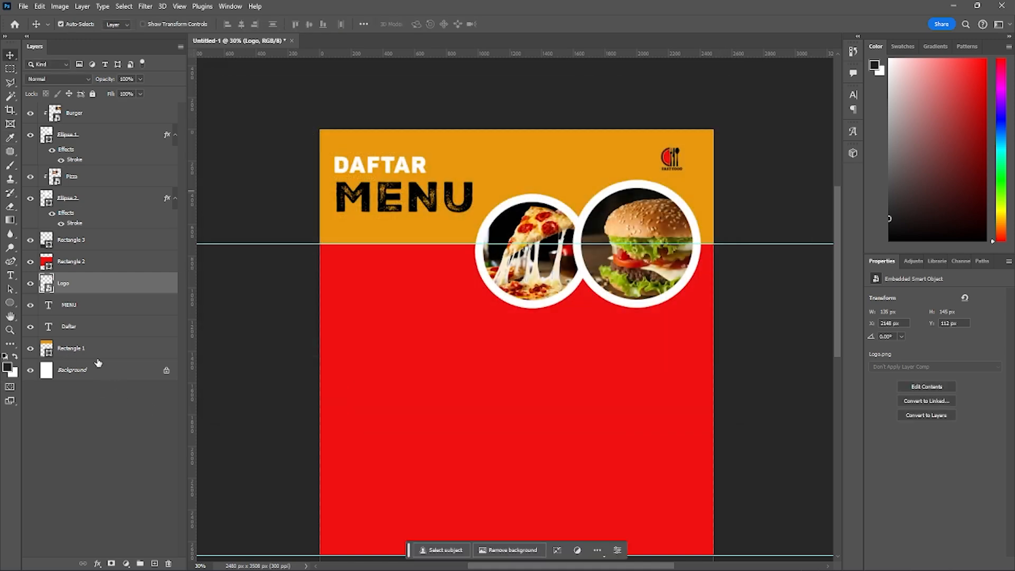
click(11, 332)
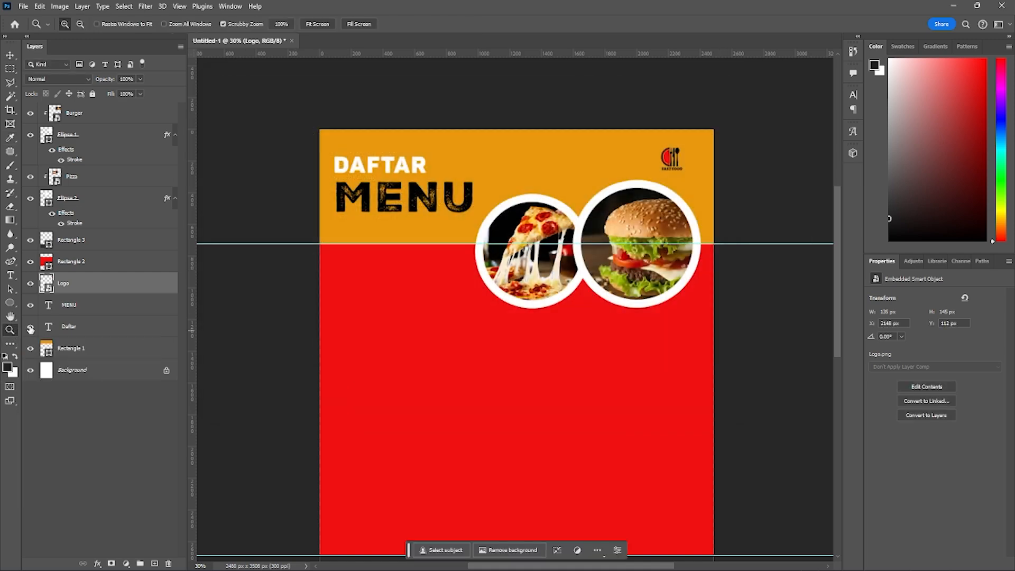
click(10, 55)
scroll(468, 336, up, 3)
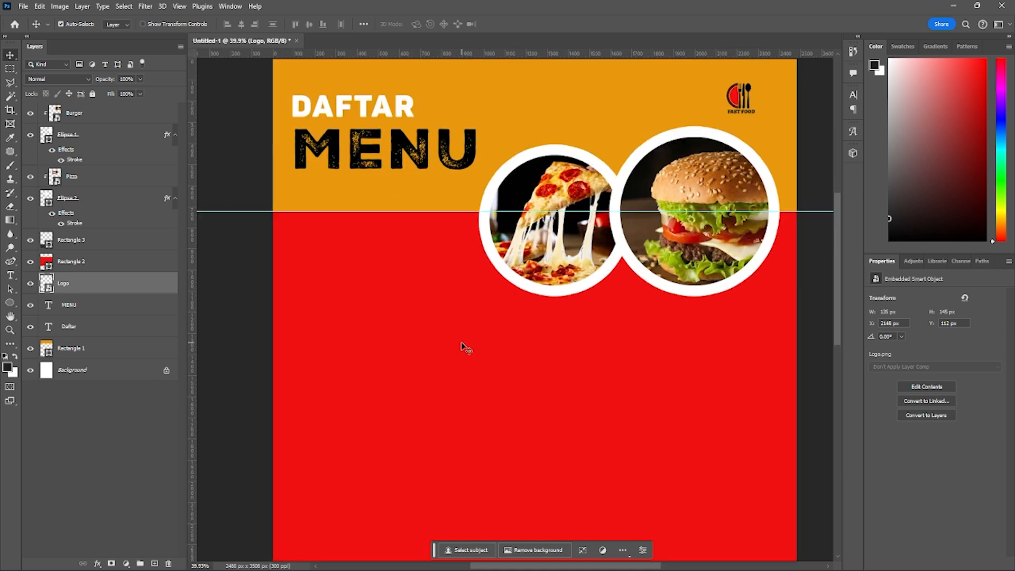
scroll(469, 339, down, 5)
scroll(467, 337, up, 9)
scroll(468, 336, down, 5)
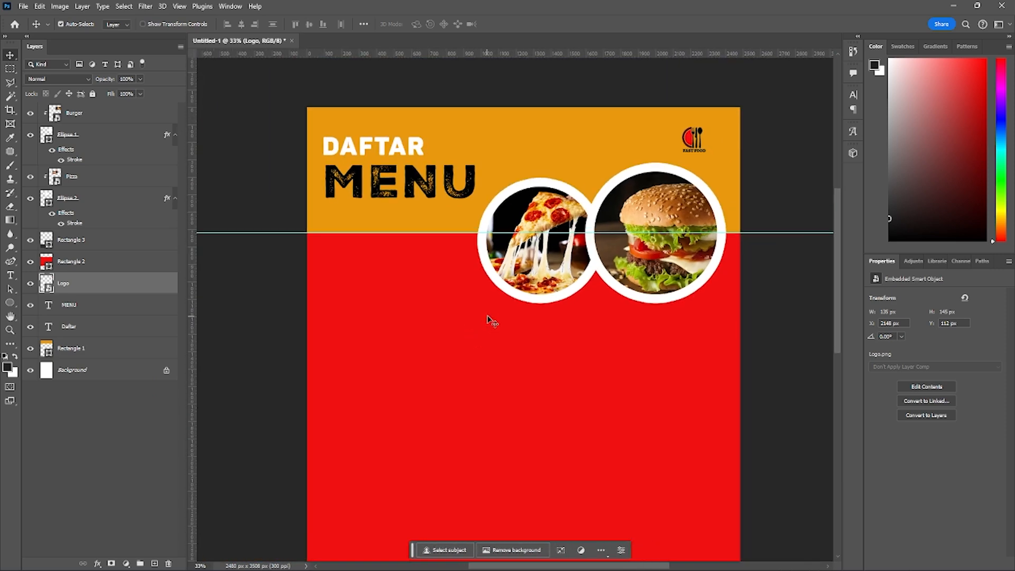
drag(489, 321, 466, 269)
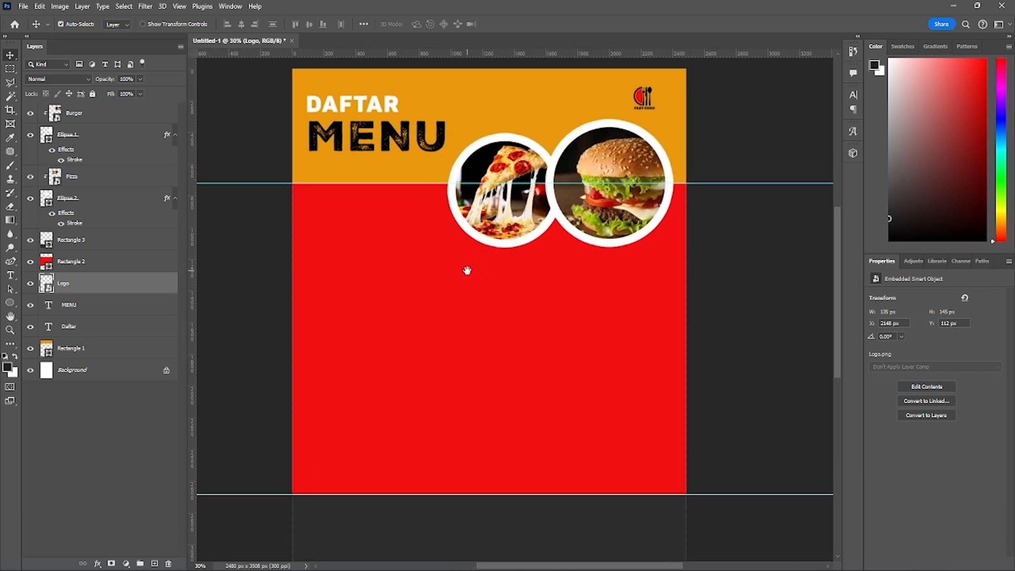
- Rotate the DAFTAR text counterclockwise by about 17.39° so it slants upward
click(350, 106)
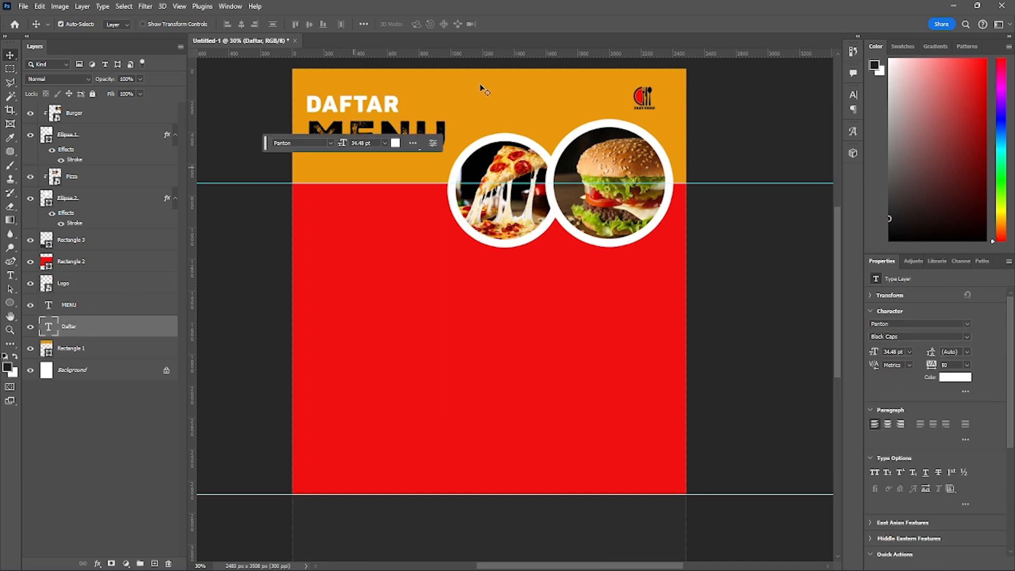
key(ctrl+t)
drag(356, 85, 344, 85)
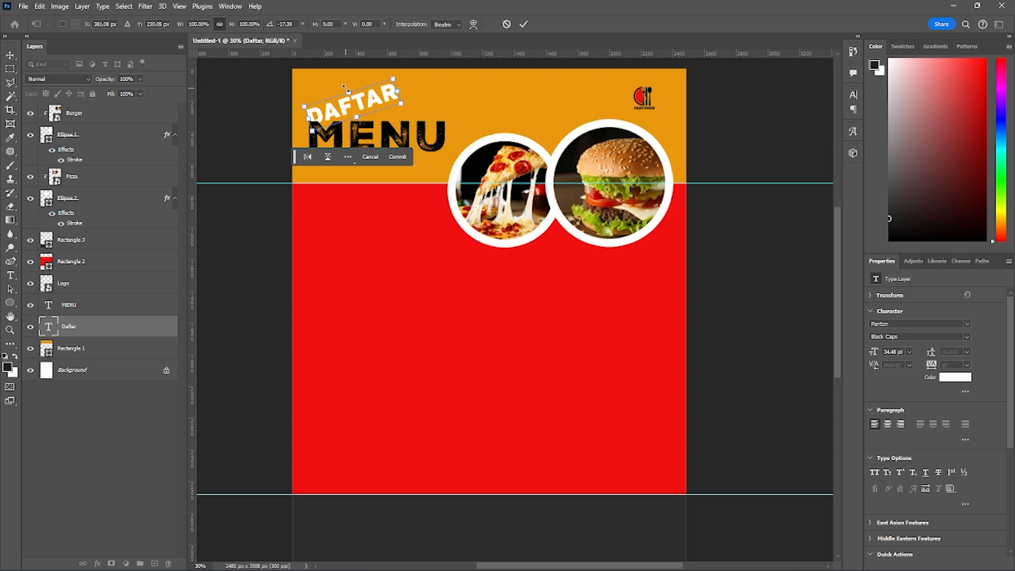
key(Return)
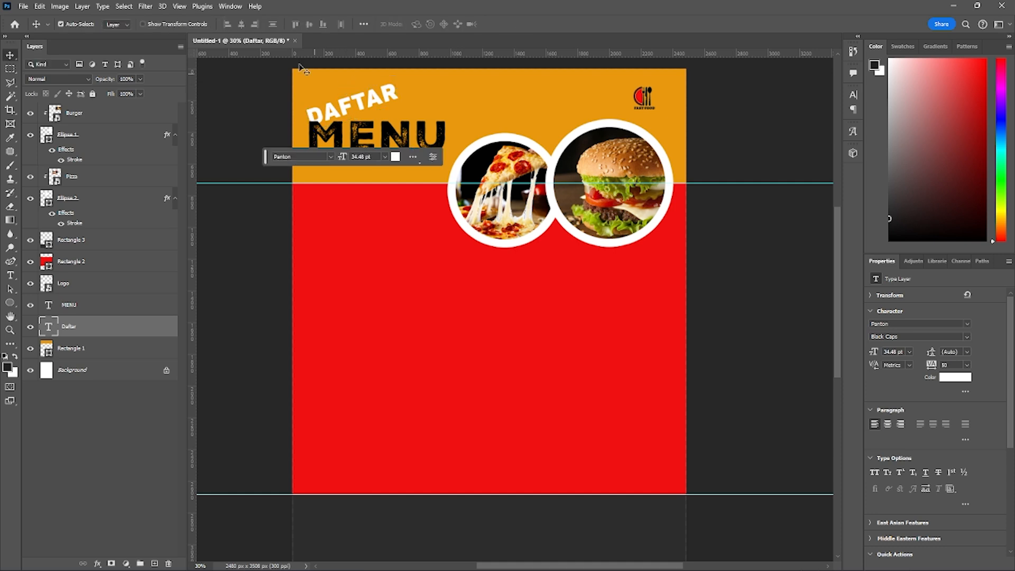
- Rotate the MENU text counterclockwise by about 19.33° so it slants upward beneath DAFTAR
click(361, 132)
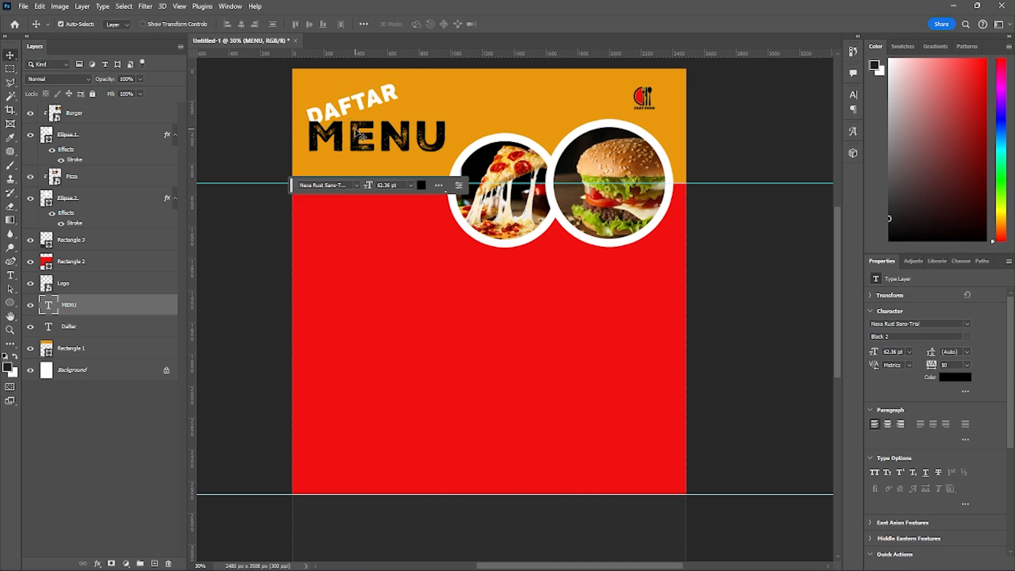
key(ctrl+t)
drag(378, 99, 390, 123)
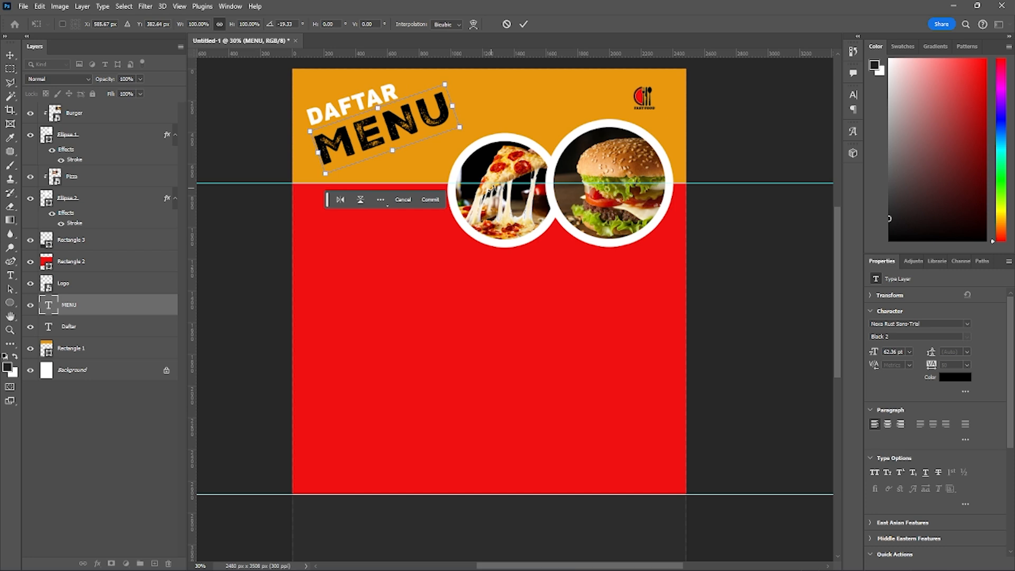
key(Return)
- Fine-tune the MENU text's slant with a very slight clockwise rotation to match DAFTAR
scroll(510, 177, down, 1)
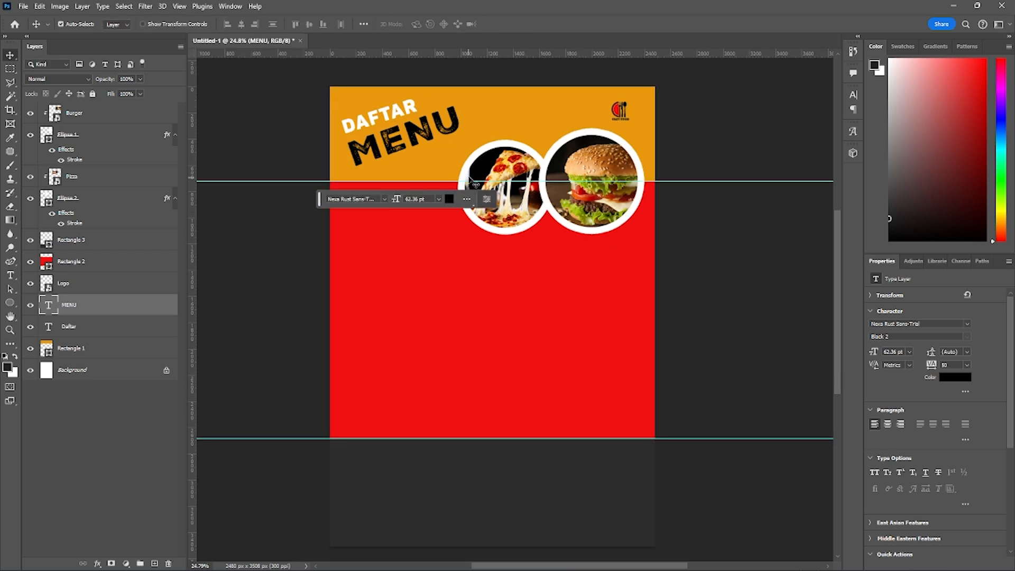
scroll(447, 155, up, 1)
key(ctrl+t)
scroll(447, 155, up, 1)
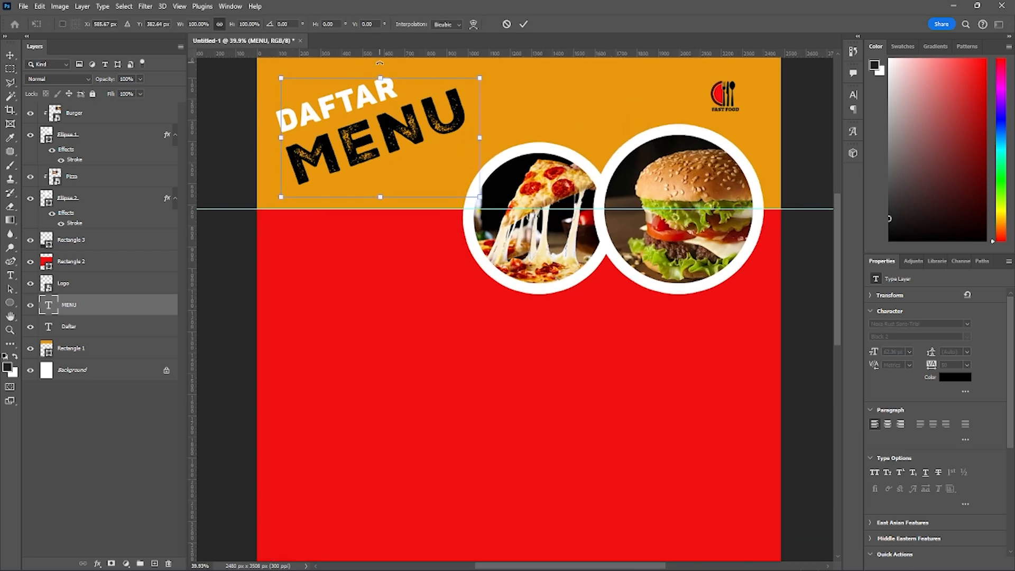
drag(380, 63, 381, 64)
key(Return)
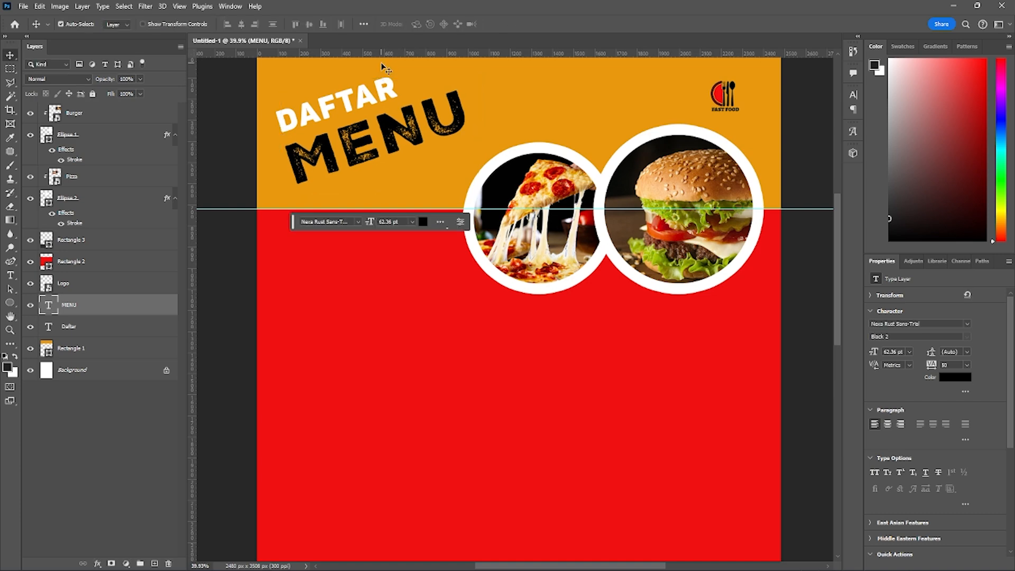
- Add margin guides for the red section: horizontal just below the photos and above its lower edge, vertical just inside both page sides
scroll(449, 210, down, 1)
drag(490, 298, 478, 253)
scroll(479, 256, down, 2)
drag(474, 291, 480, 268)
drag(436, 292, 437, 272)
drag(423, 192, 398, 208)
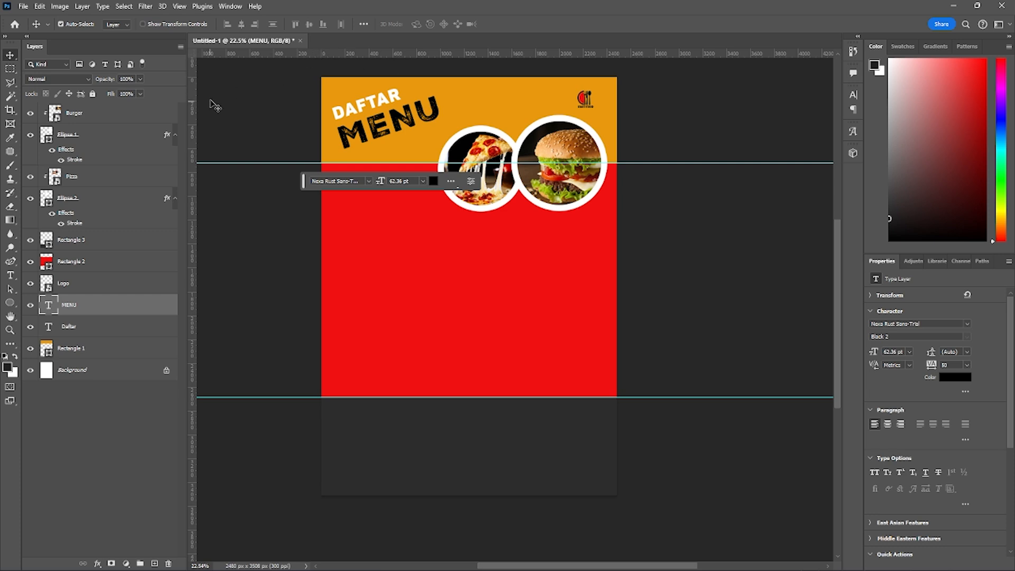
drag(315, 53, 344, 212)
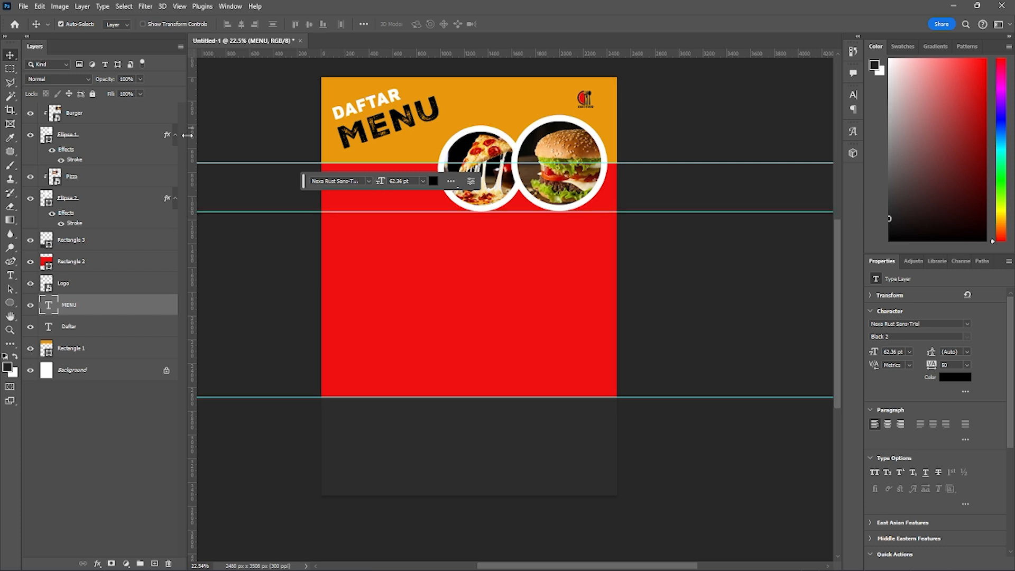
drag(192, 203, 335, 202)
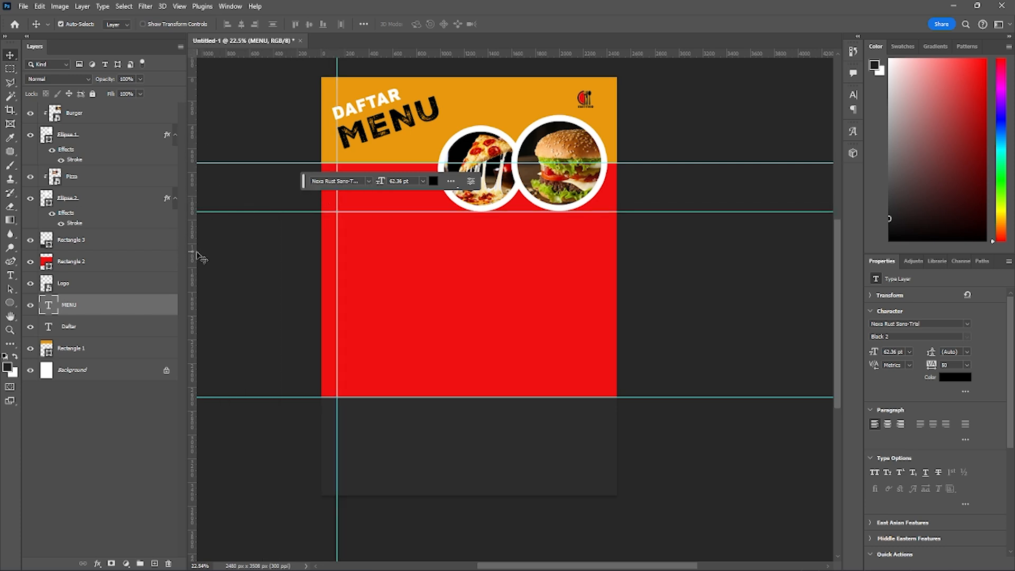
drag(190, 253, 602, 265)
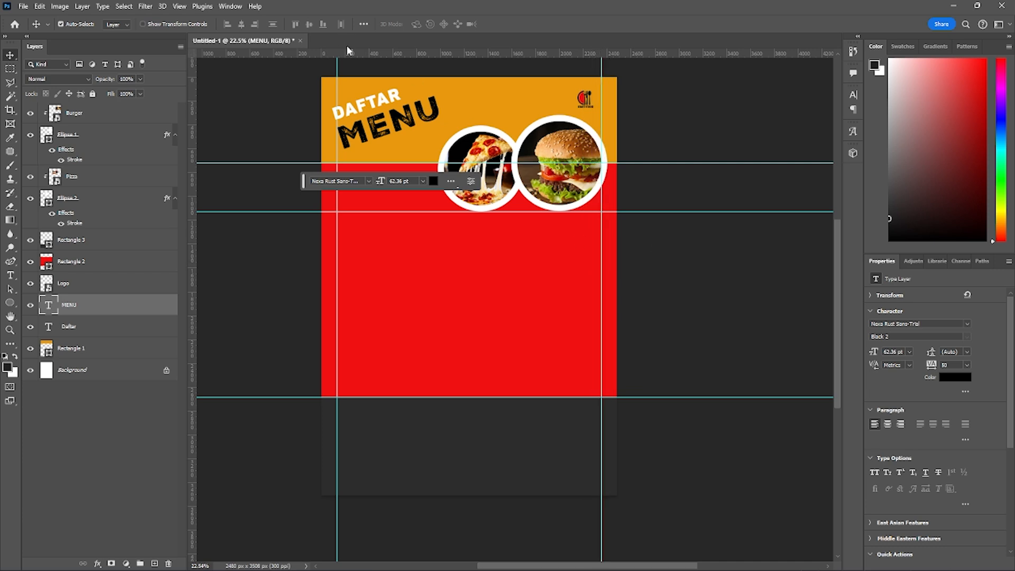
drag(348, 53, 389, 375)
- Add the text MAKANAN in the red section below the photos, on a new layer directly above Rectangle 2
scroll(350, 275, up, 1)
scroll(350, 275, up, 1)
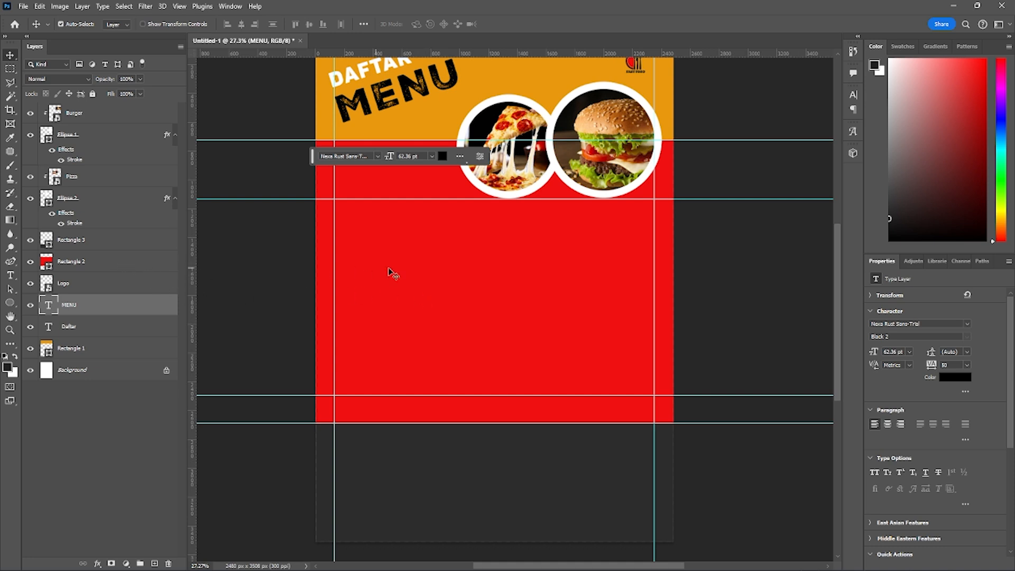
click(79, 264)
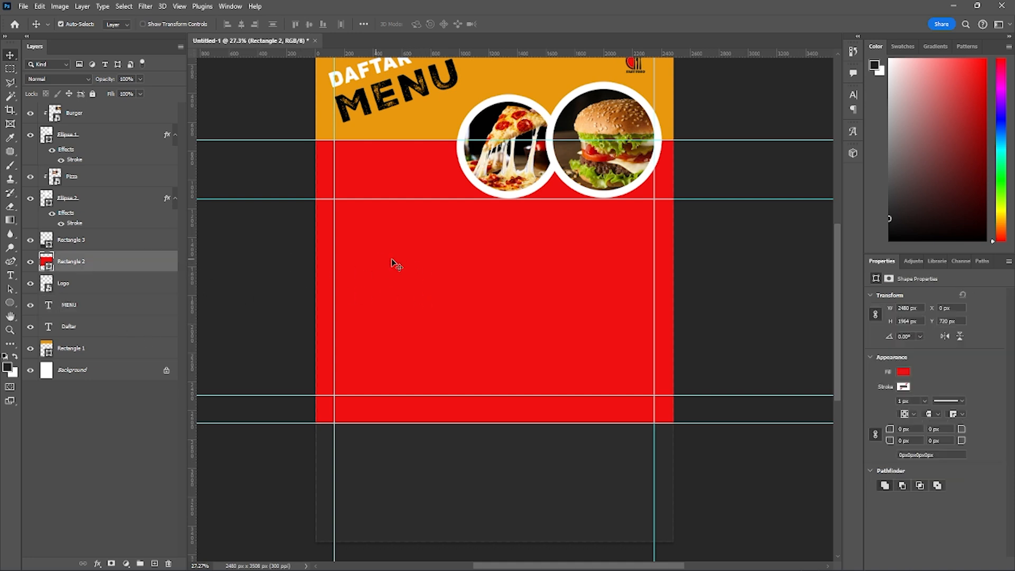
key(t)
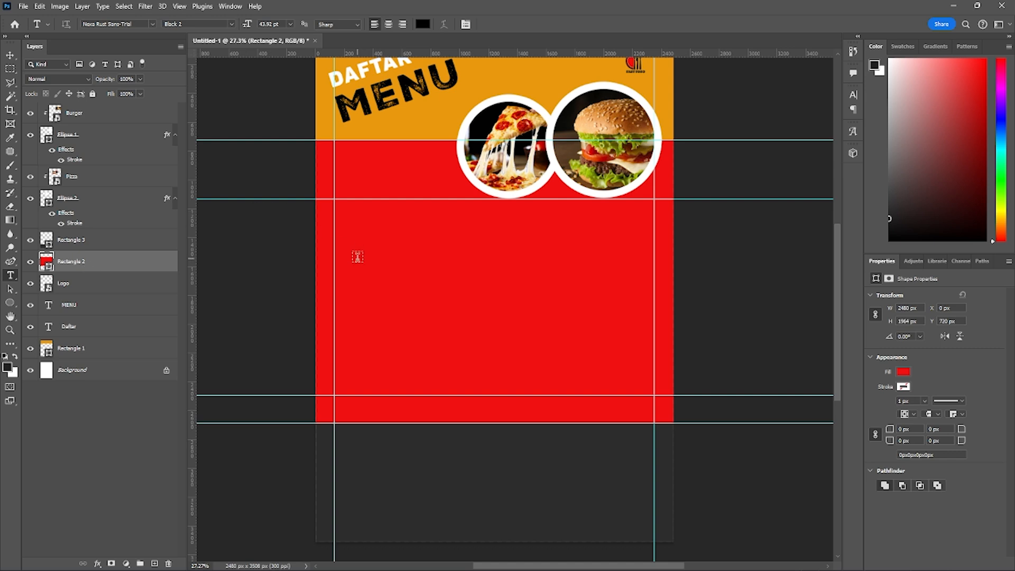
click(363, 234)
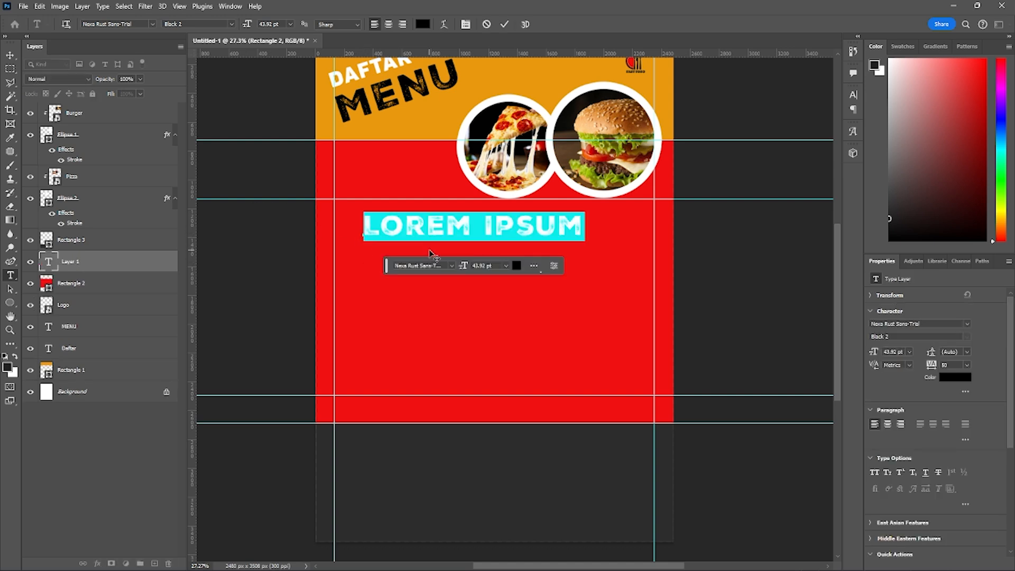
text(MAKANAN)
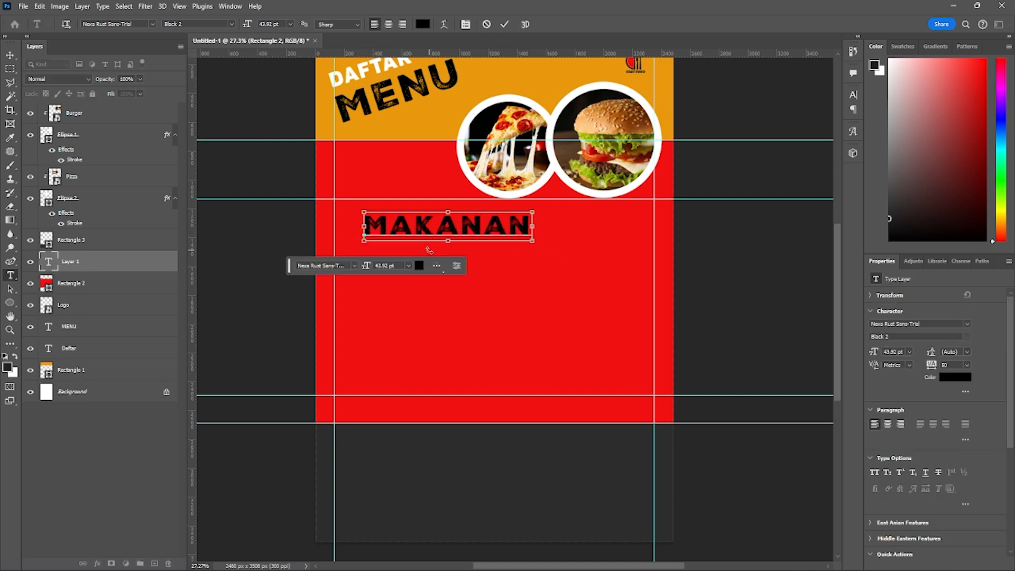
key(ctrl+Return)
- Scale the MAKANAN text to about 64% and align it to the guide corner at the red section's upper left
key(ctrl+t)
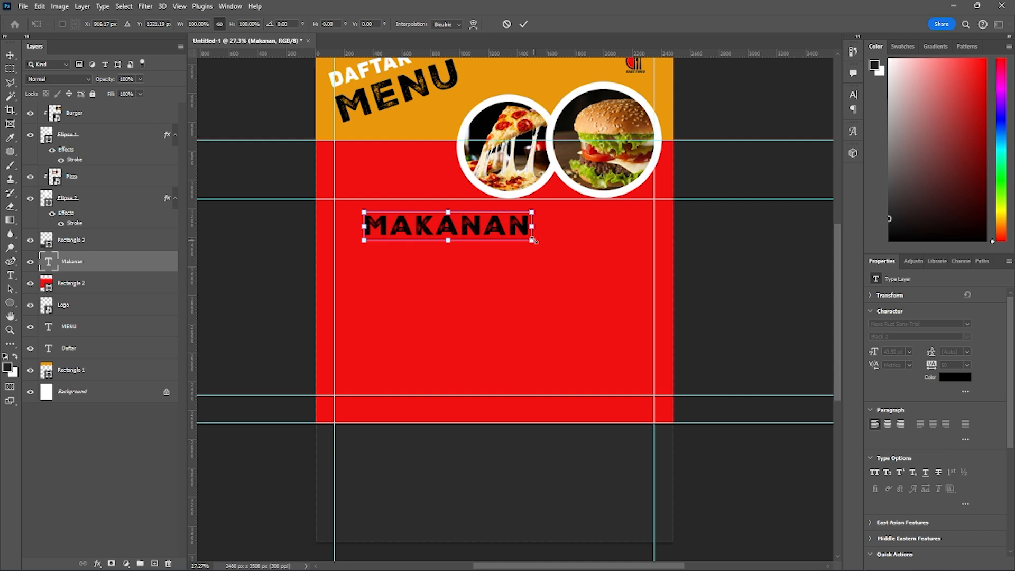
drag(529, 237, 417, 209)
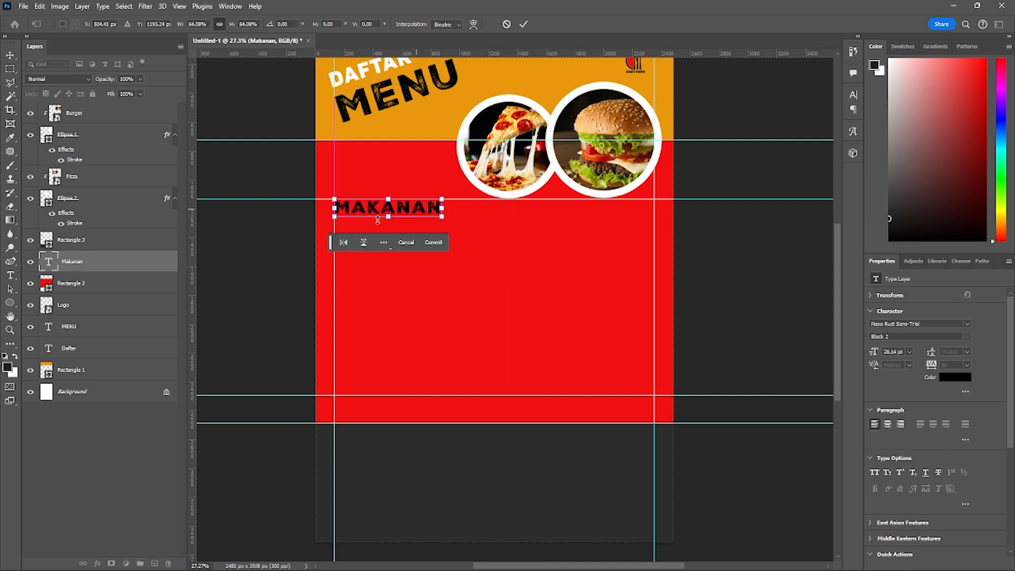
key(Return)
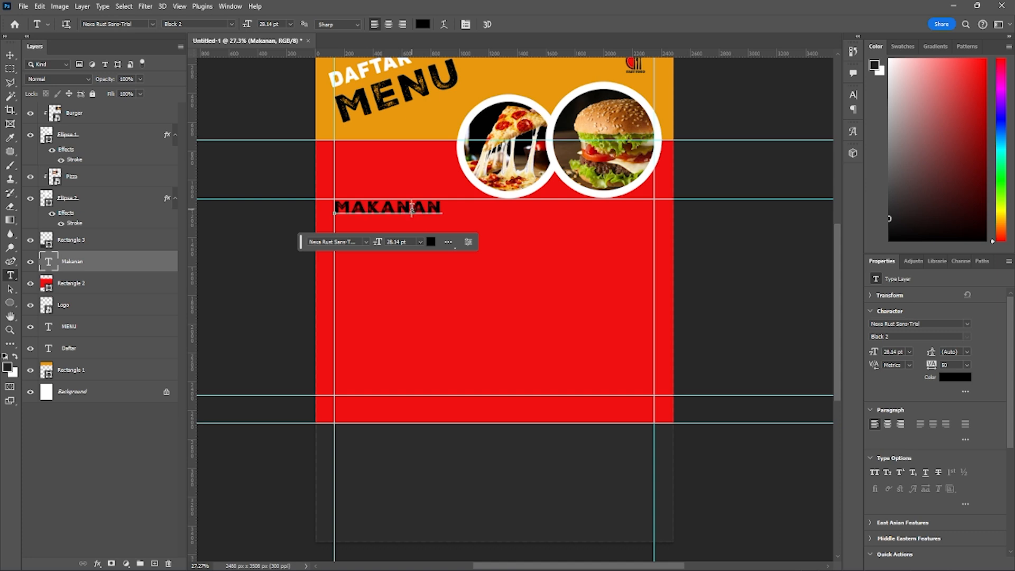
- Recolour the MAKANAN text with the orange sampled from the header section
double_click(412, 214)
click(422, 23)
drag(309, 270, 301, 257)
drag(408, 353, 408, 341)
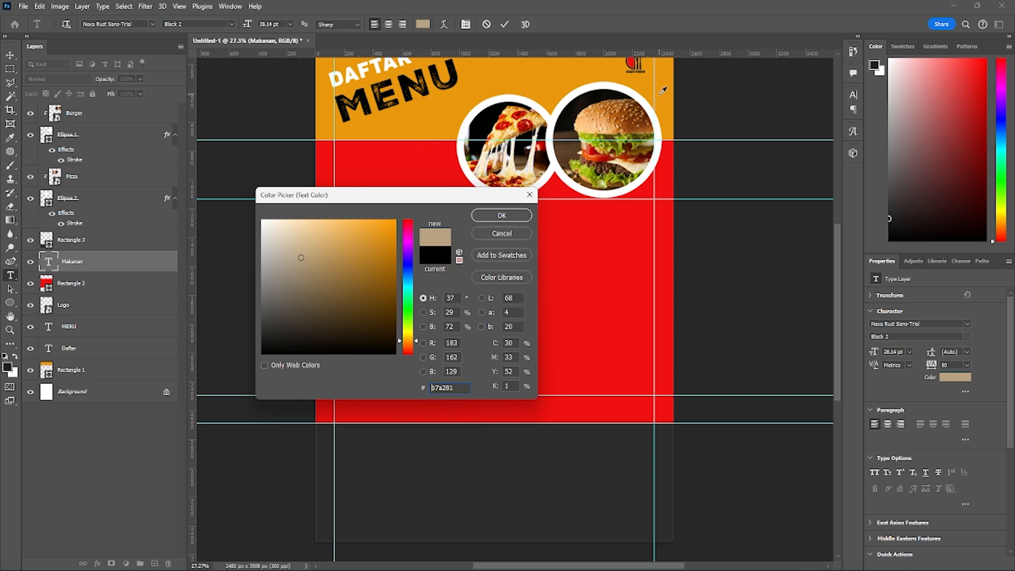
click(421, 117)
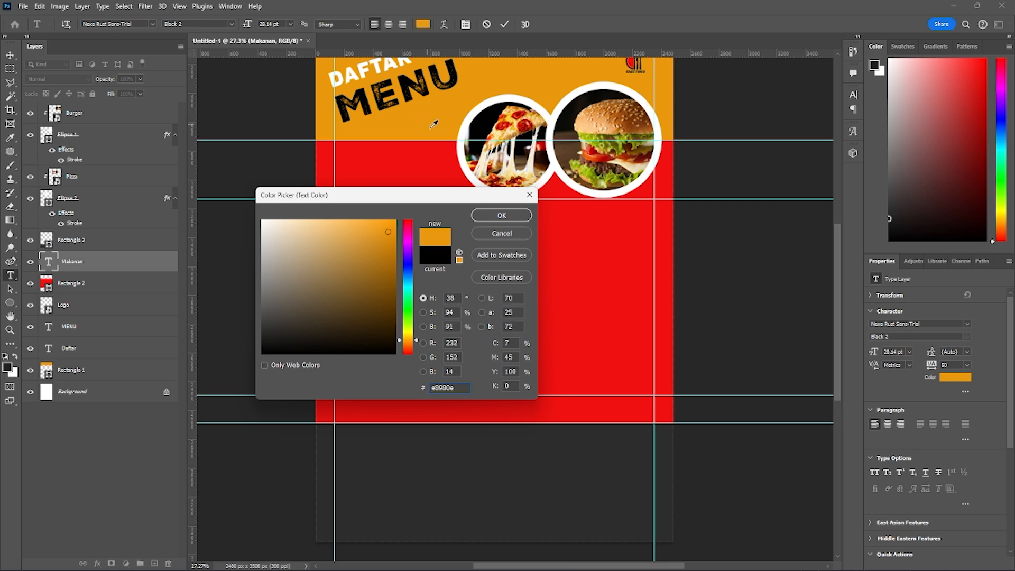
click(492, 216)
click(406, 209)
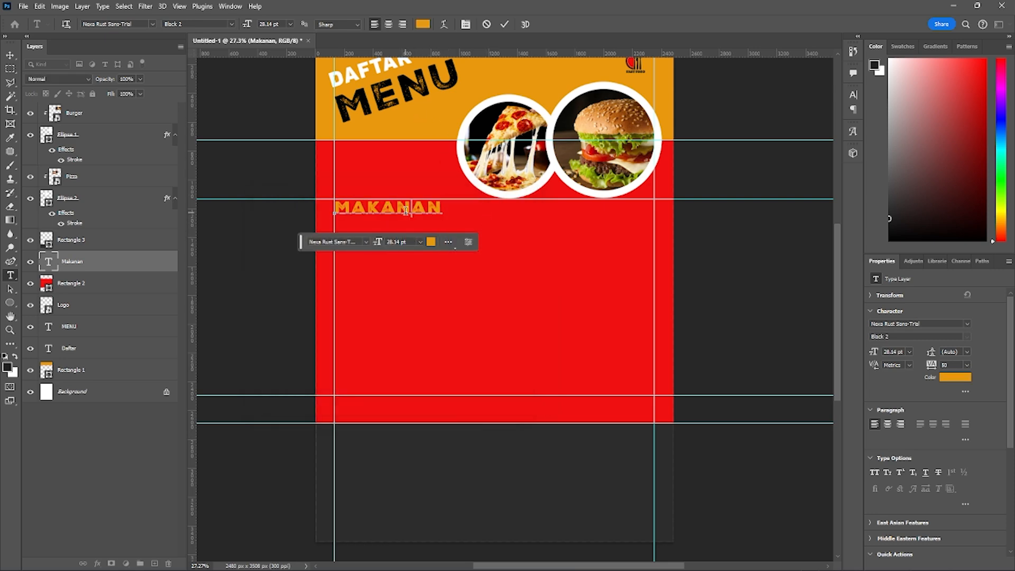
key(ctrl+Return)
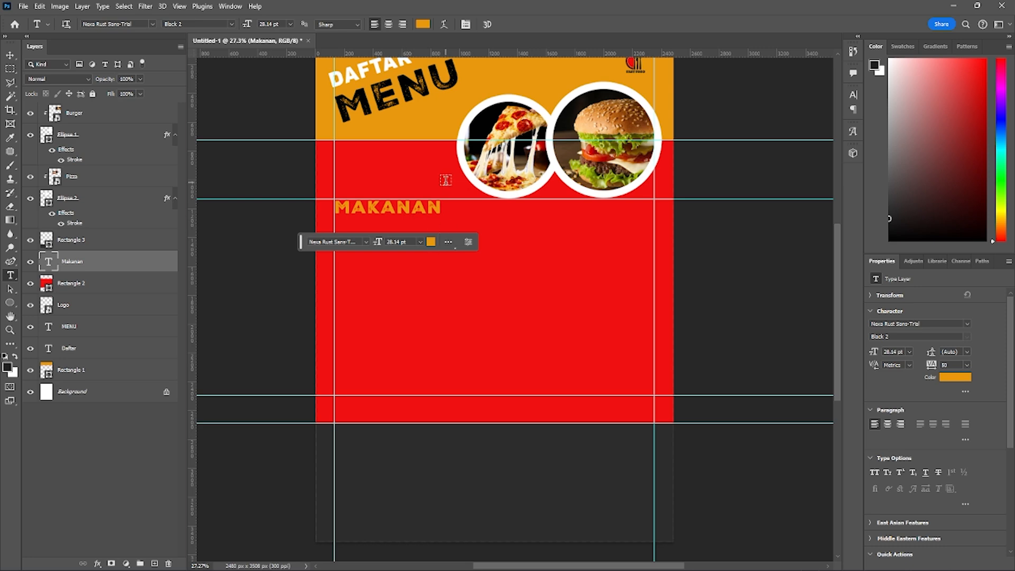
right_click(93, 265)
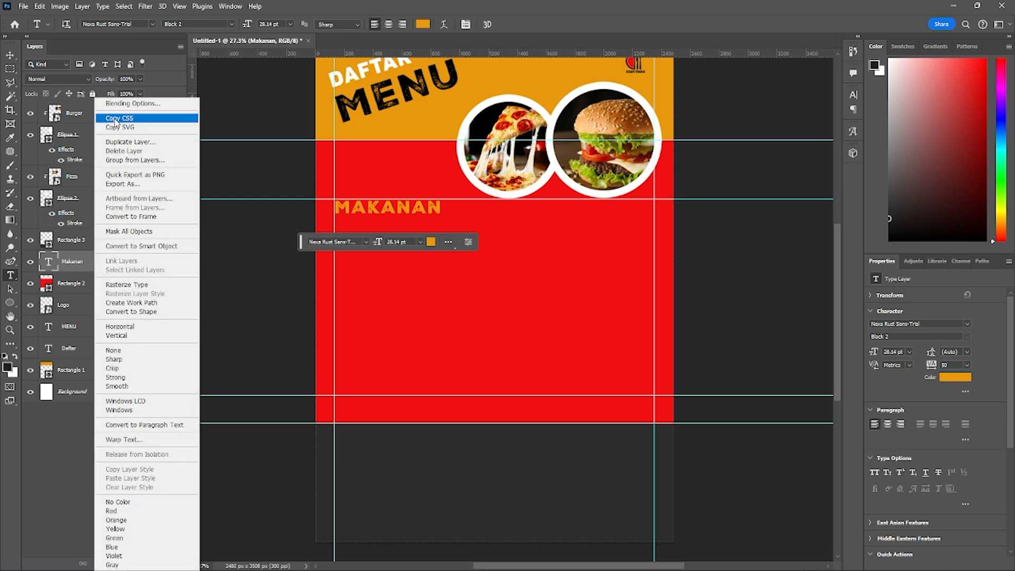
click(125, 104)
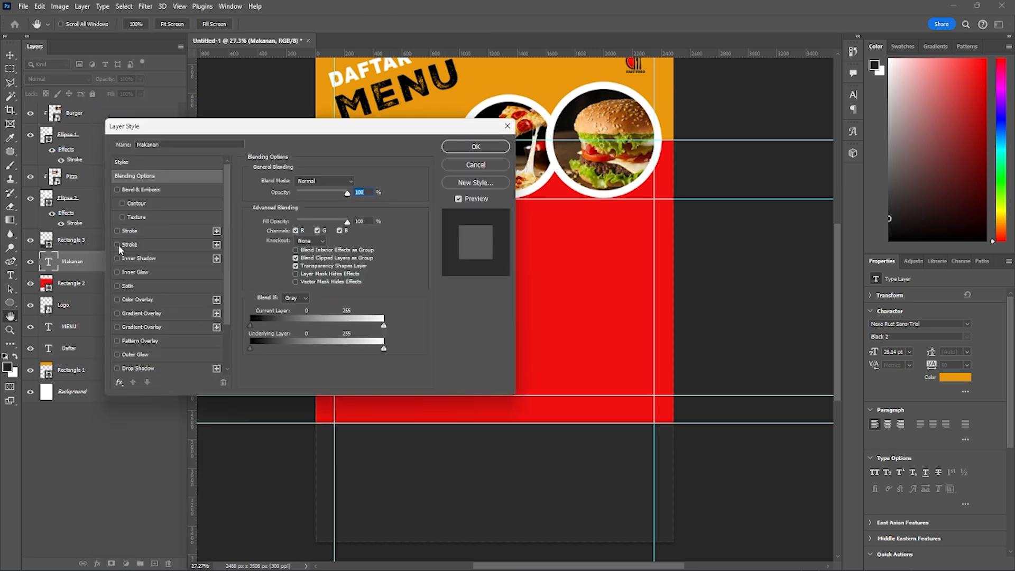
click(476, 165)
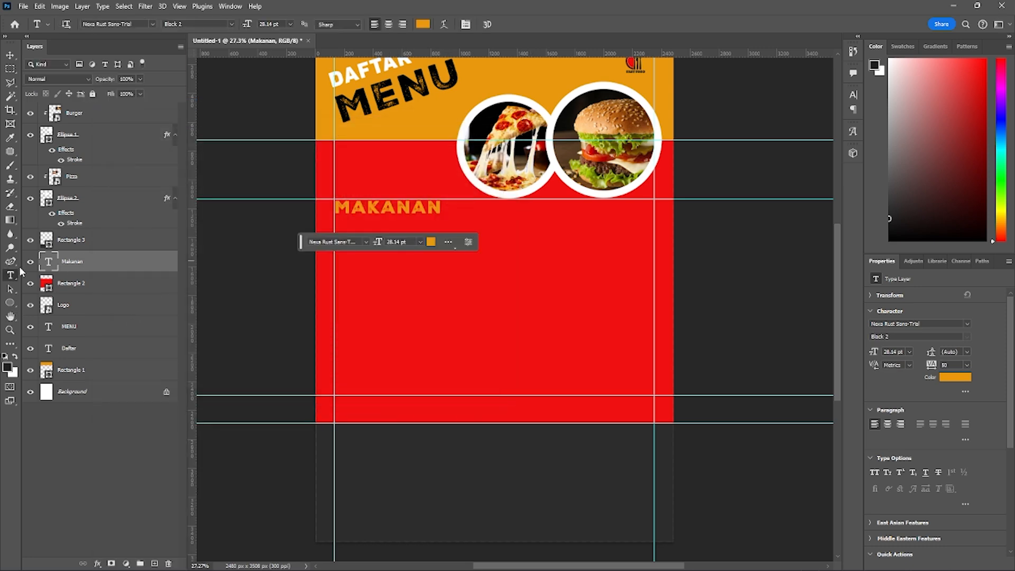
- Add a white outside stroke of about 10 px to the MAKANAN text layer
right_click(134, 266)
click(127, 106)
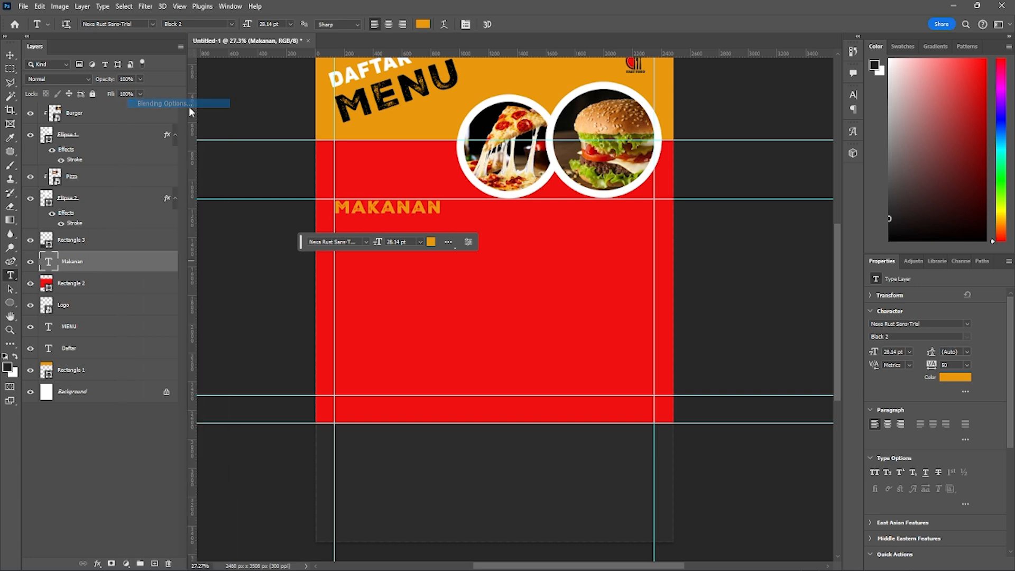
drag(235, 133, 658, 124)
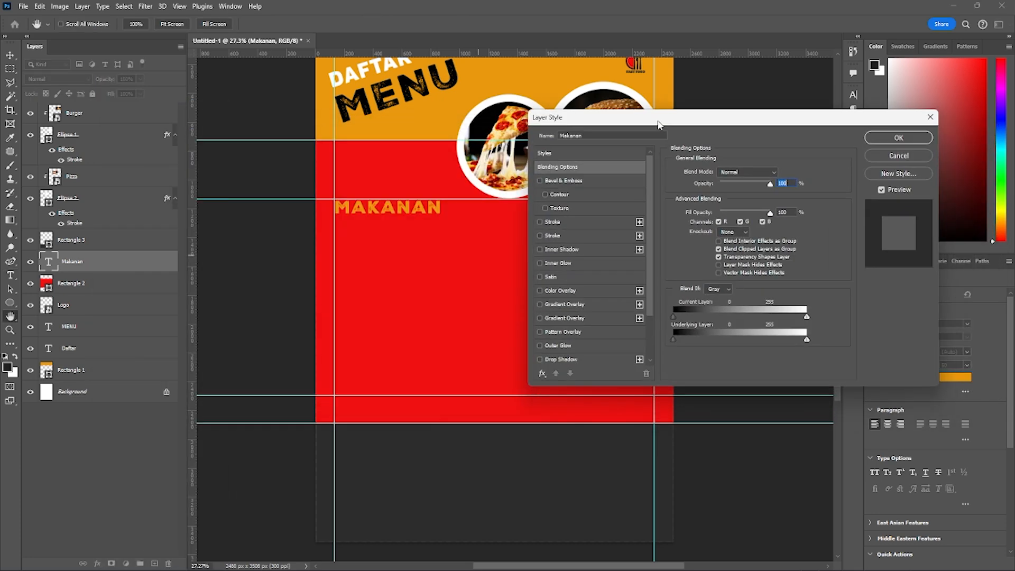
click(540, 221)
click(569, 225)
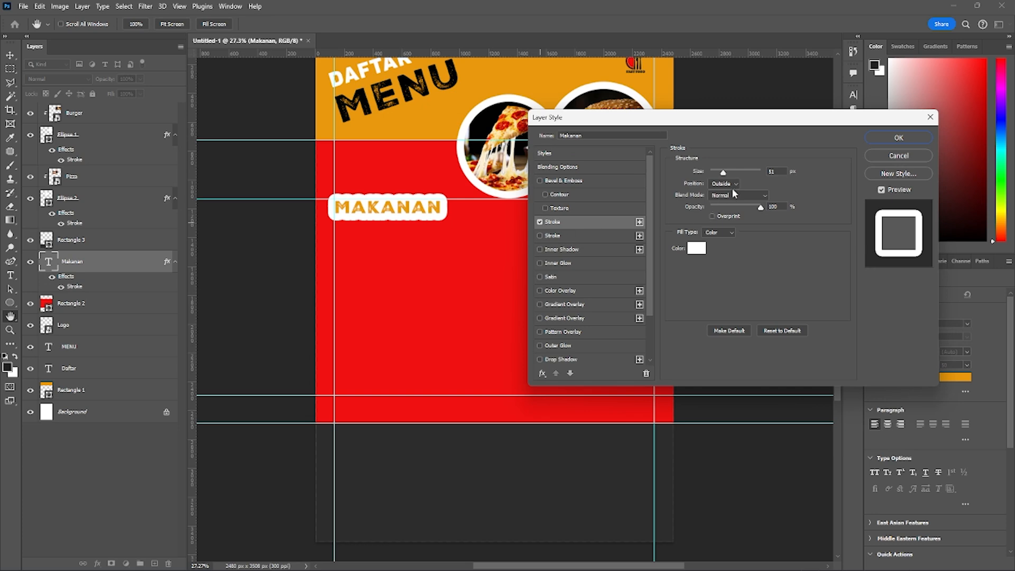
drag(723, 176, 717, 176)
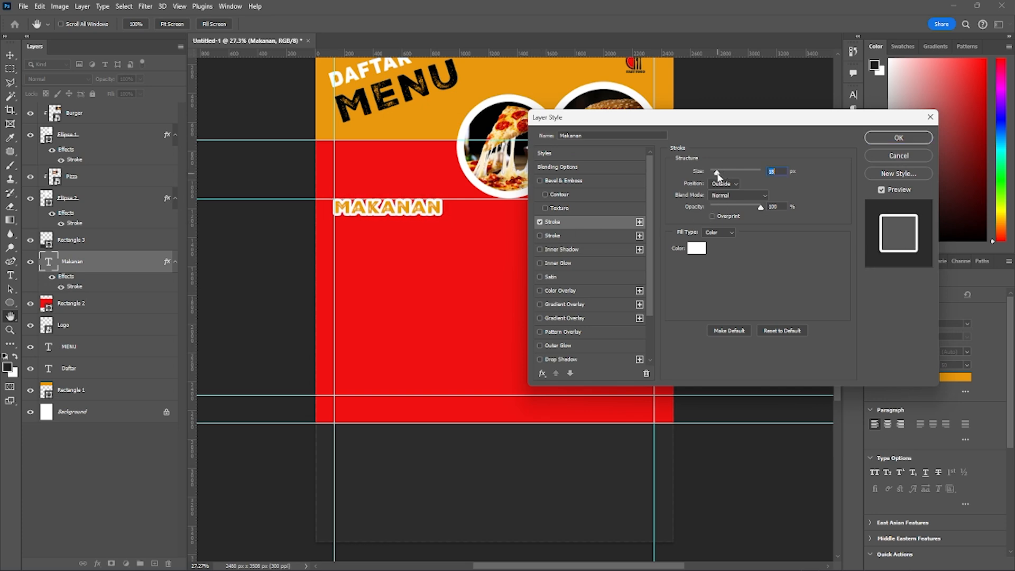
click(889, 138)
- Nudge the MAKANAN heading slightly inward so its white stroke sits inside the left margin guide
key(t)
scroll(369, 255, up, 3)
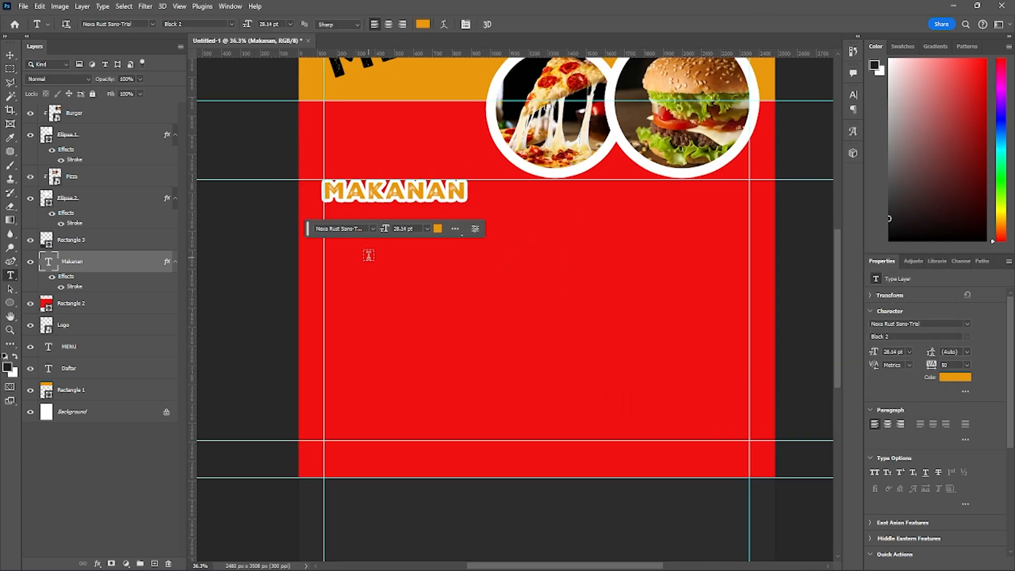
scroll(340, 224, down, 1)
key(ctrl+t)
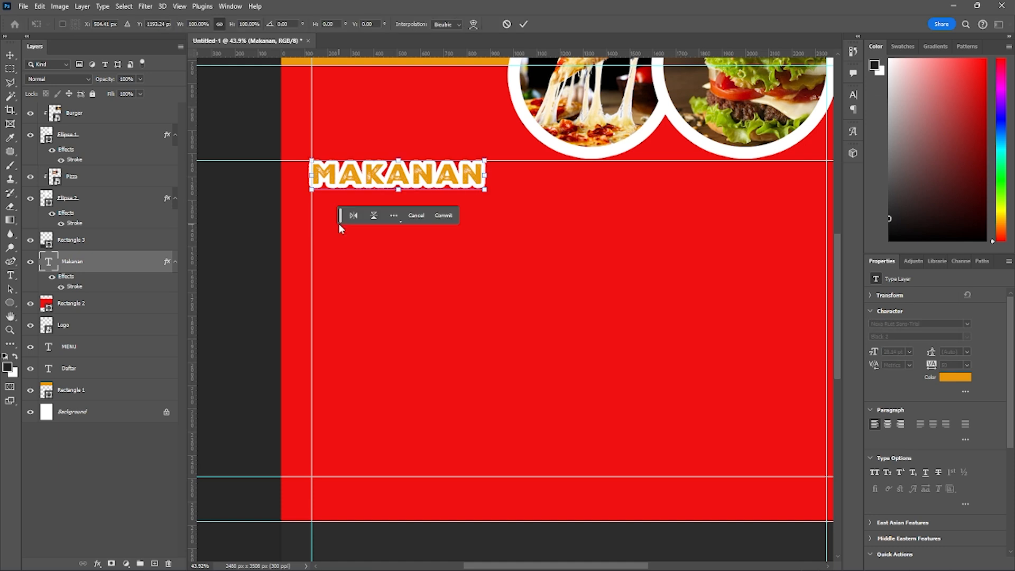
key(Return)
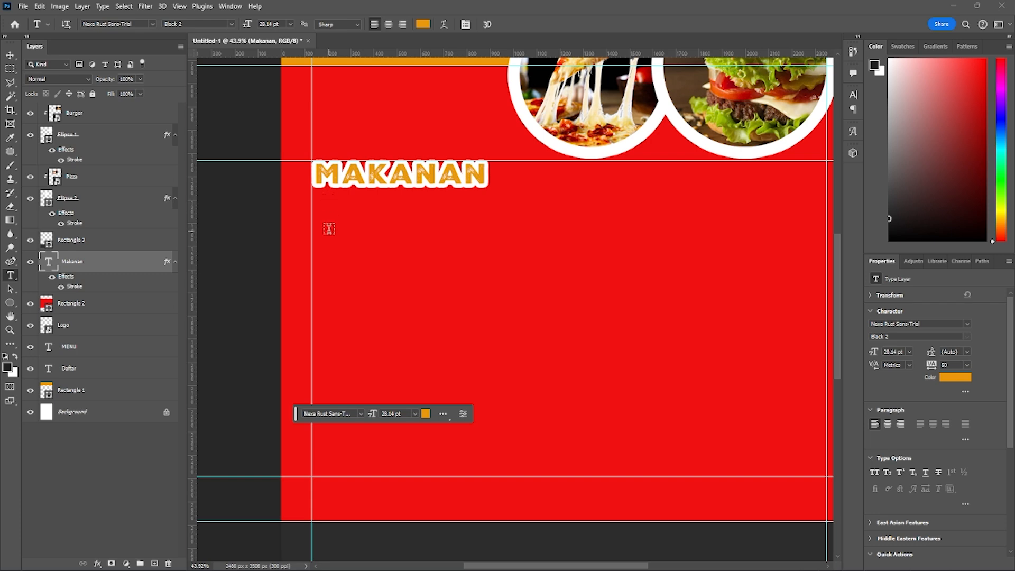
- Start a new text line just below MAKANAN and set its font to Panton in the Black Caps style
click(330, 229)
click(151, 24)
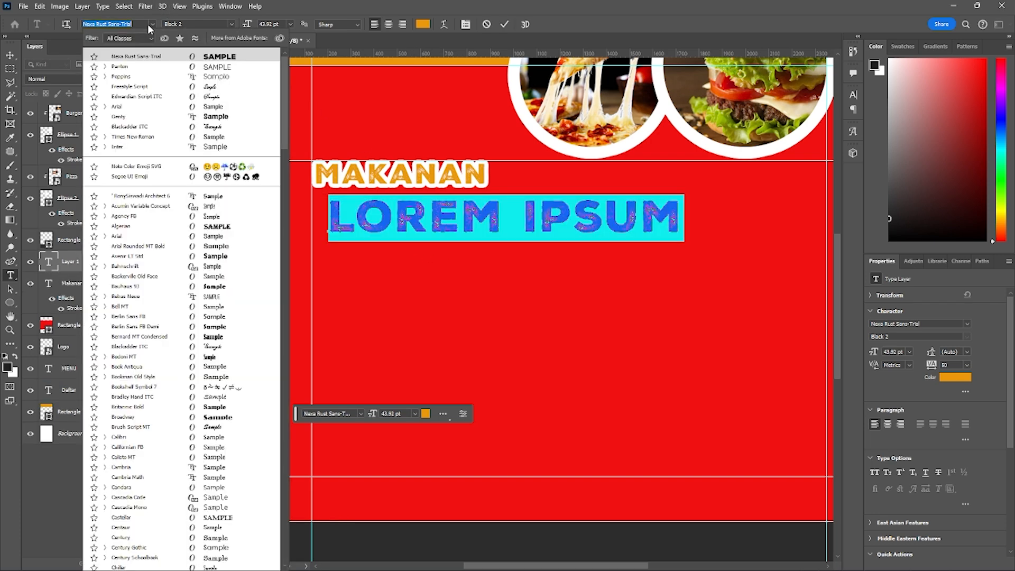
click(138, 65)
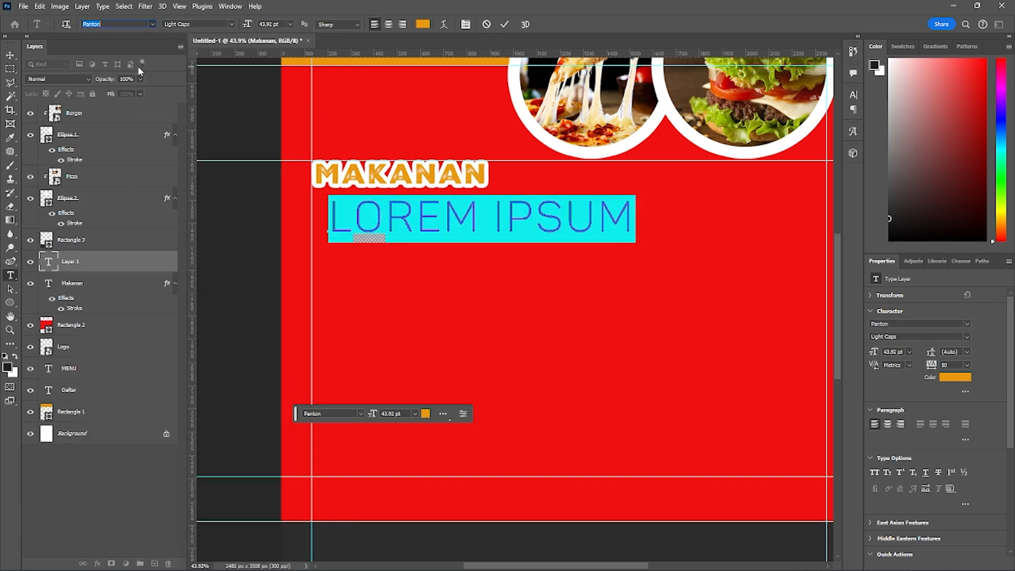
click(234, 24)
click(201, 53)
click(476, 227)
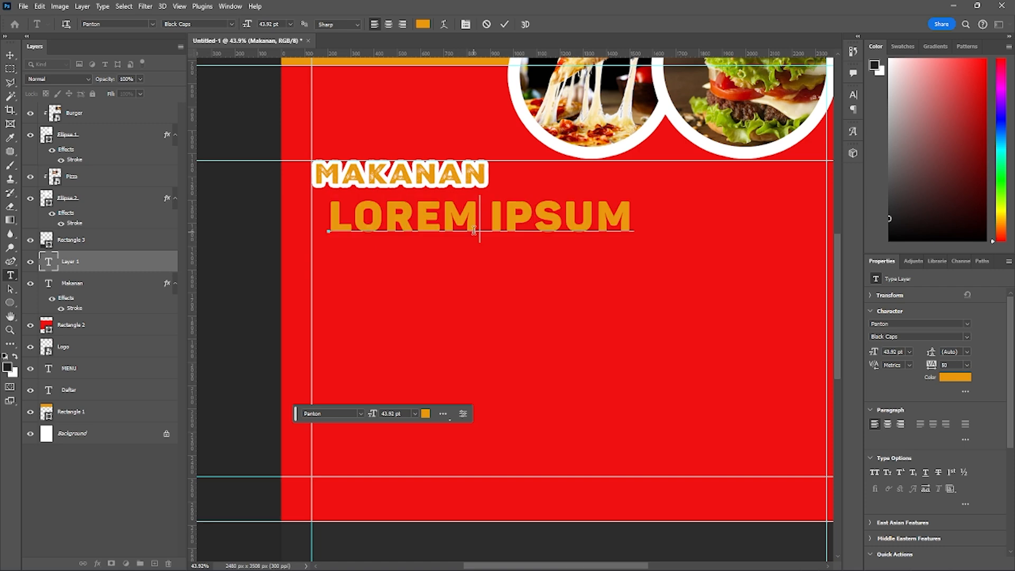
- Set the new line's text colour to white (ffffff) and replace its placeholder with BURGER
triple_click(489, 232)
click(423, 24)
click(262, 220)
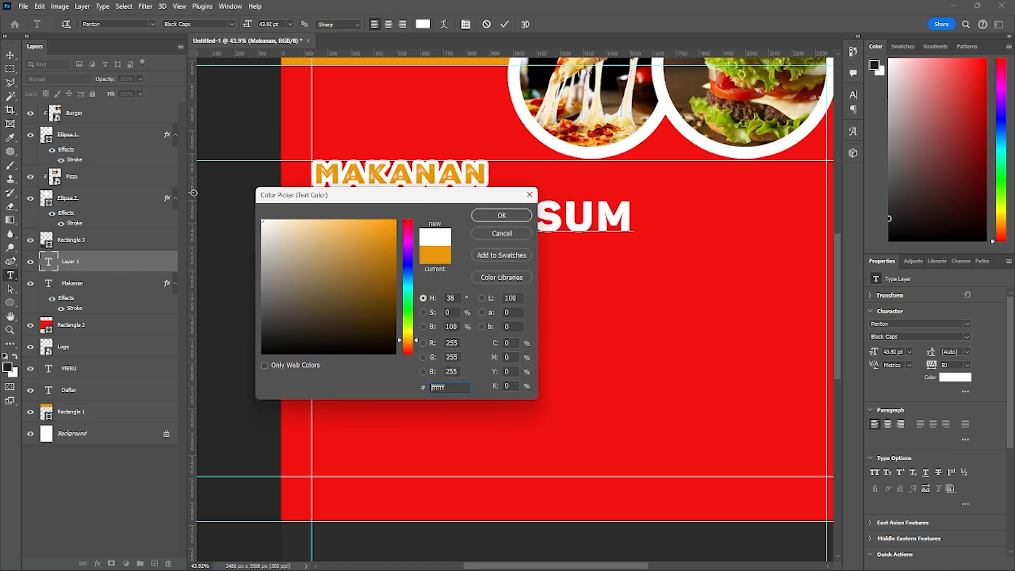
click(500, 216)
text(BUER)
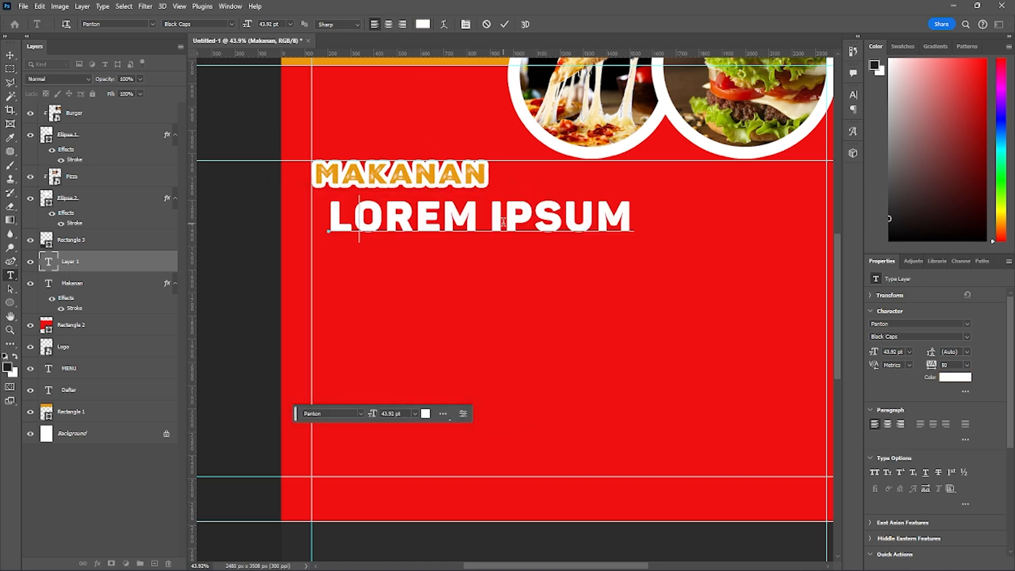
key(BackSpace)
key(BackSpace)
text(RGER)
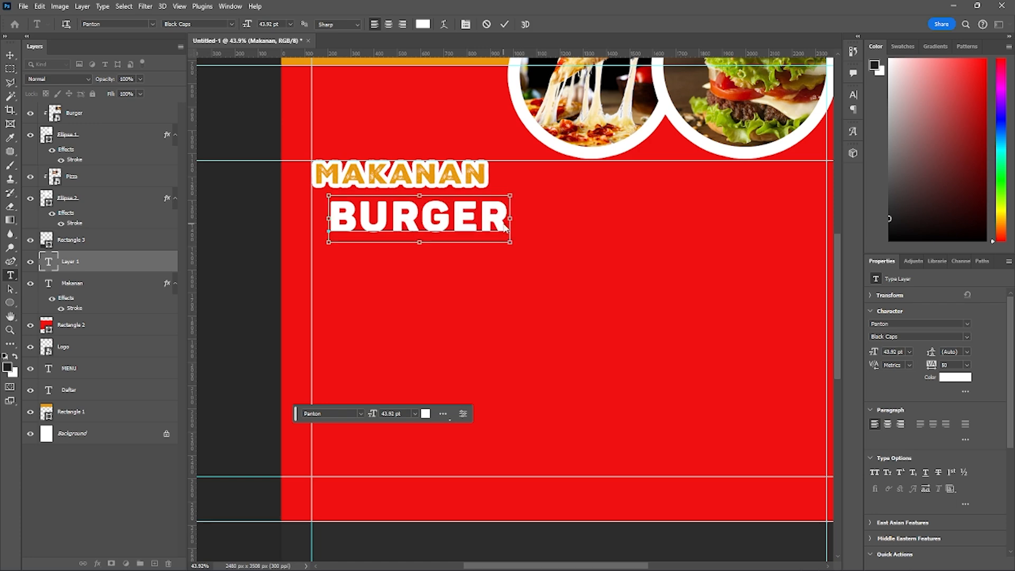
key(ctrl+Return)
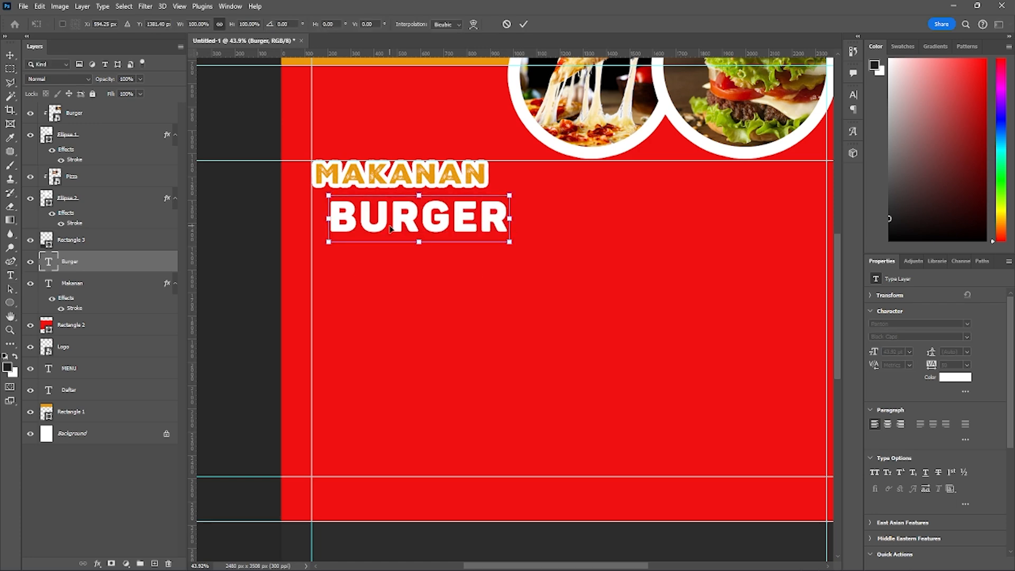
- Scale the BURGER text to about 55% and place it below MAKANAN, aligned to the left margin guide
drag(407, 201, 390, 234)
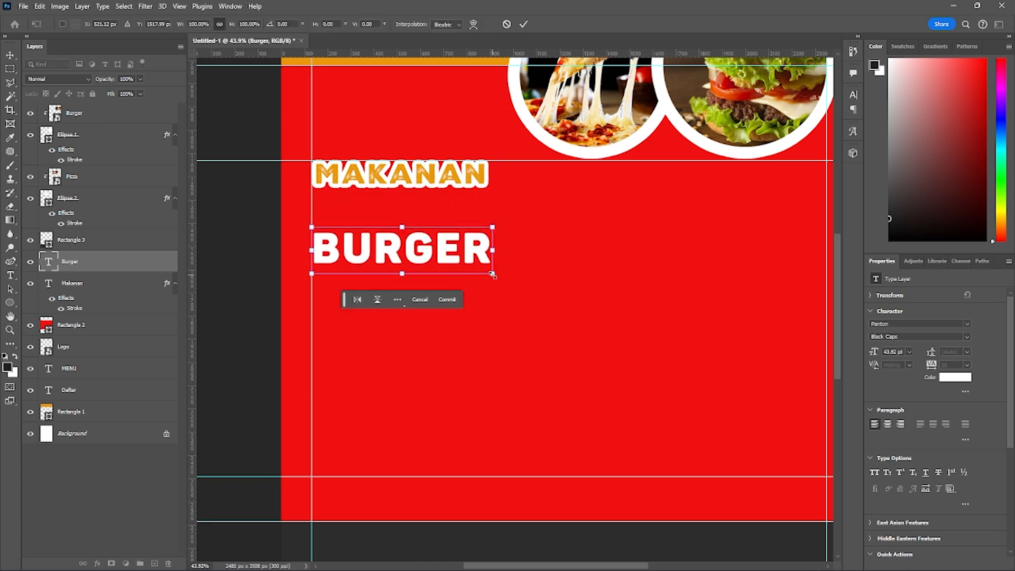
drag(492, 274, 386, 236)
key(Return)
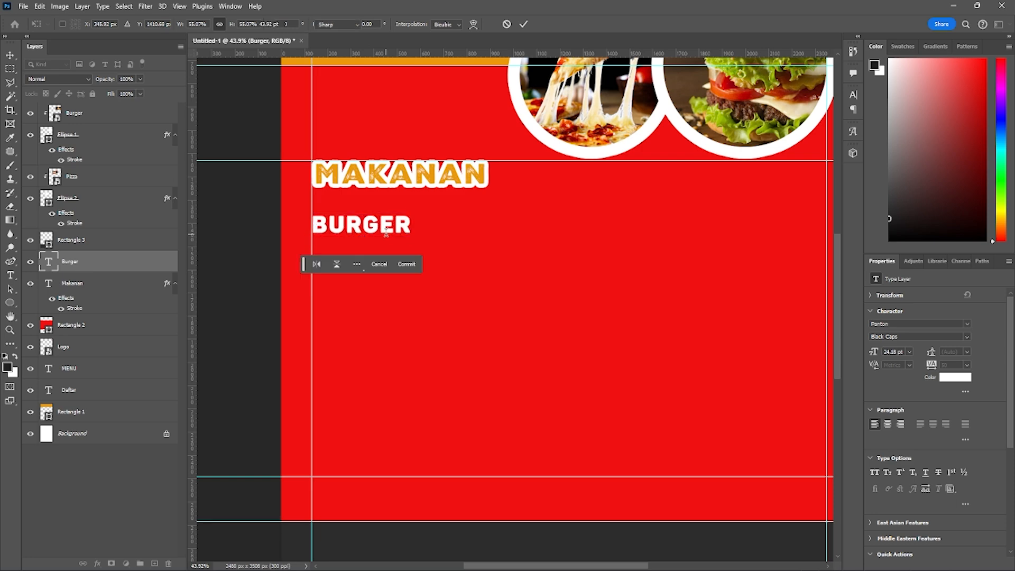
key(t)
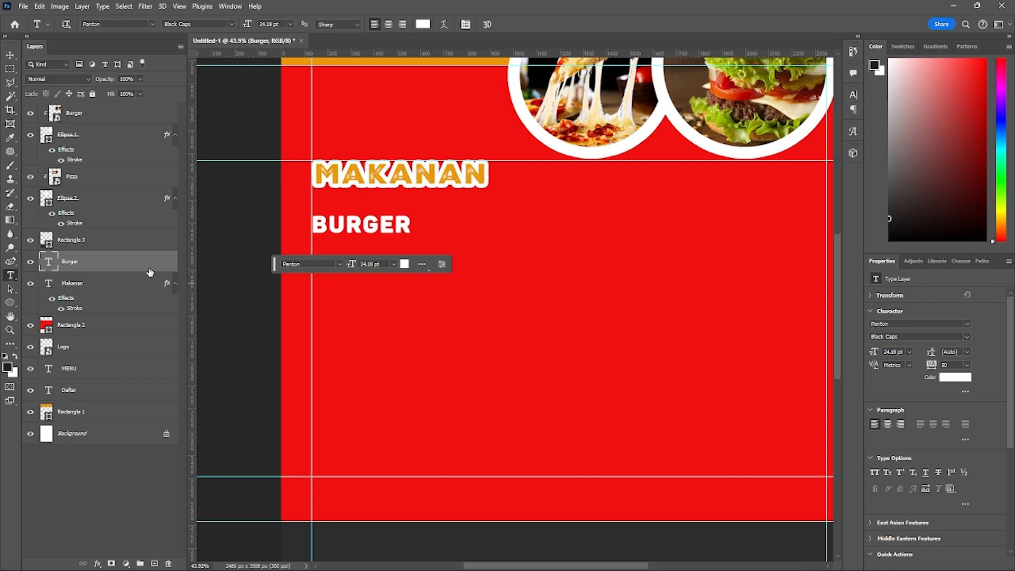
- Try to duplicate the BURGER text layer as Burger copy, and undo the duplication
right_click(91, 268)
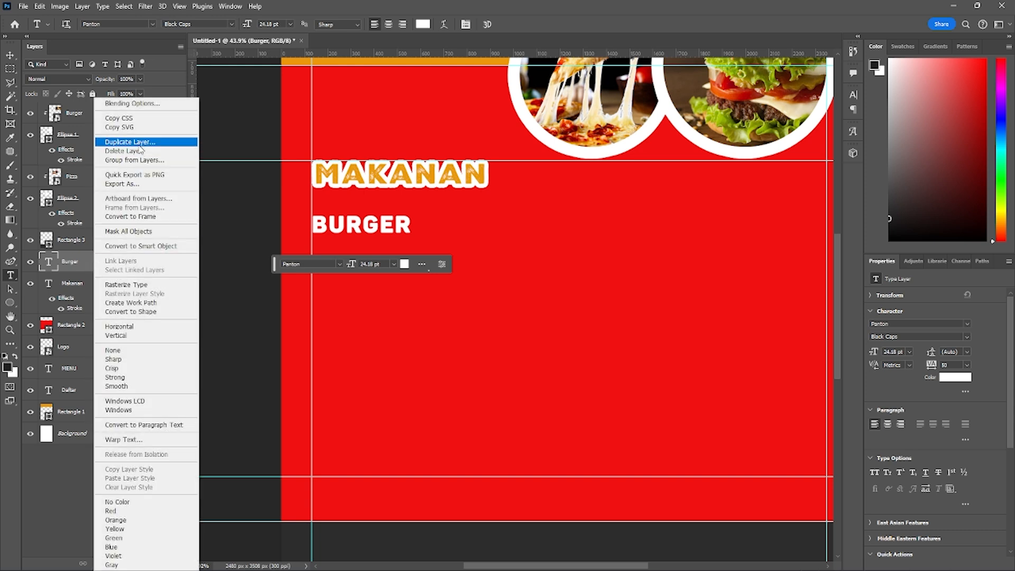
click(140, 143)
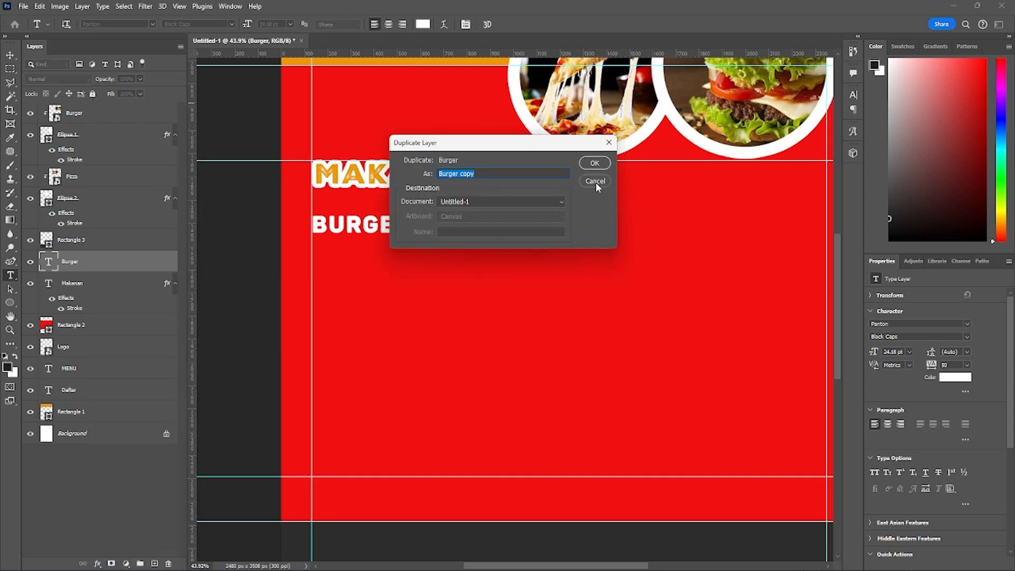
click(591, 165)
key(ctrl+z)
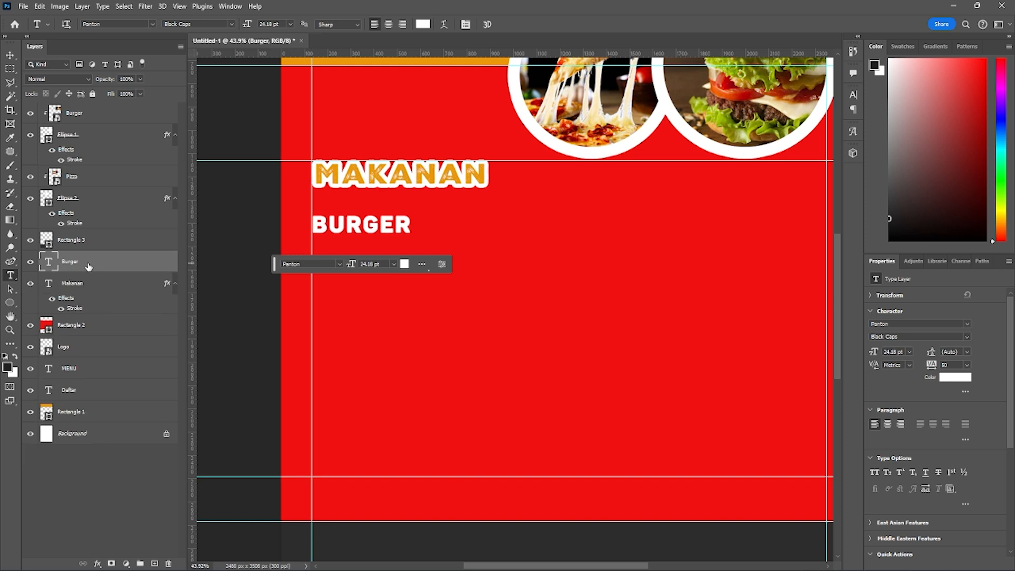
- Duplicate the BURGER text layer and move the copy straight down by about 203 px, aligned to the left margin guide
key(ctrl+j)
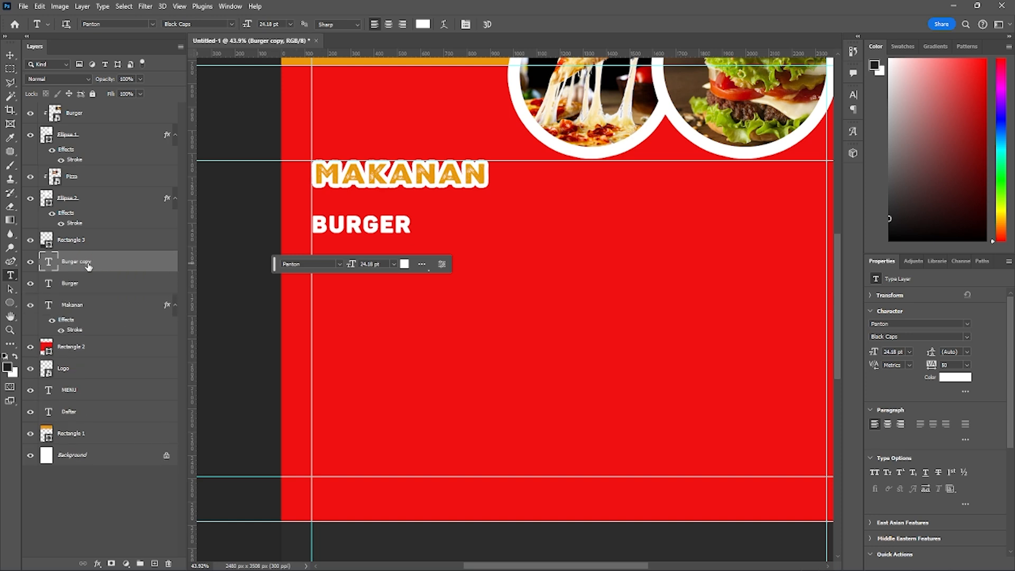
key(ctrl+t)
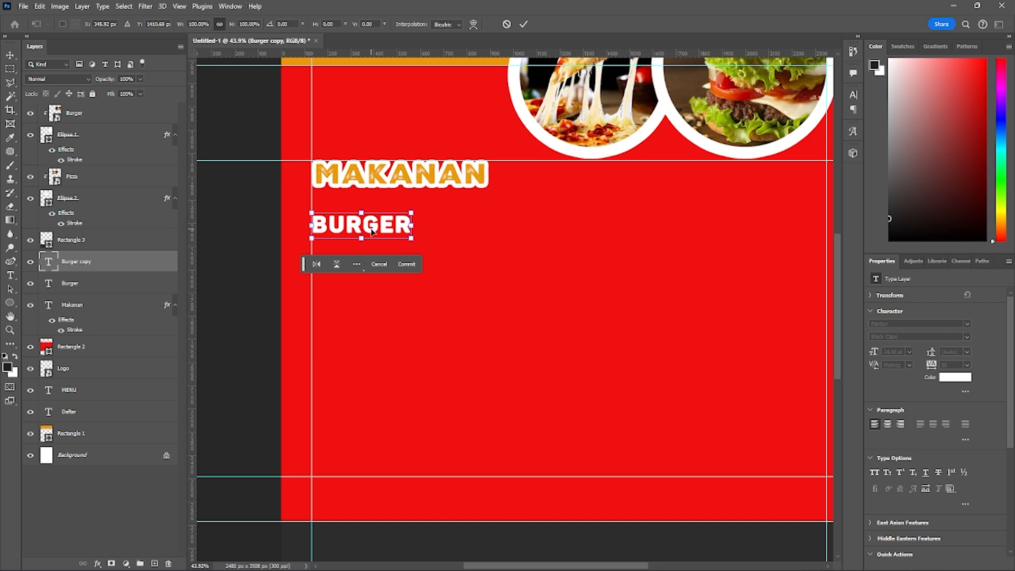
drag(377, 234, 374, 236)
drag(373, 269, 377, 273)
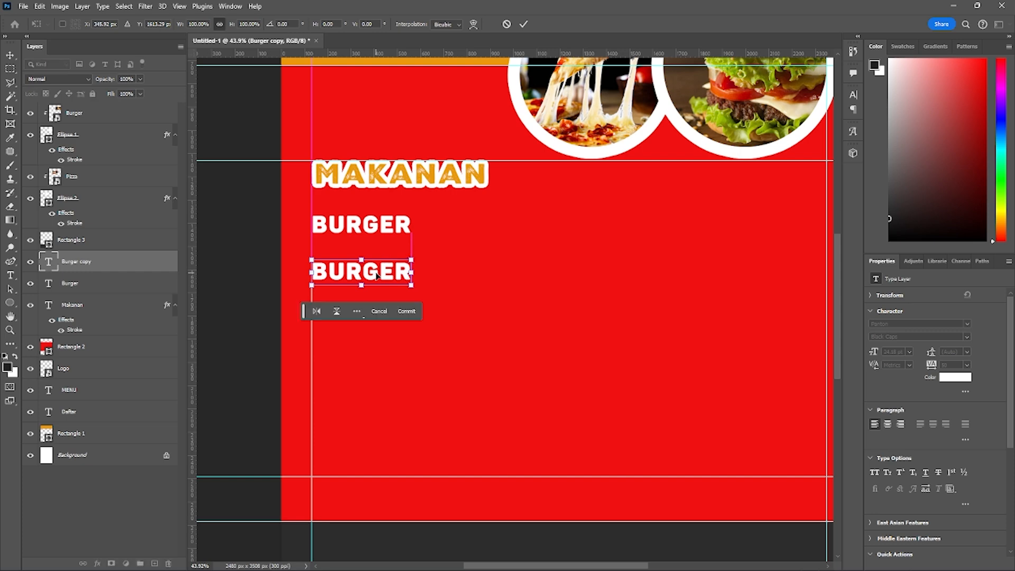
- Replace the text of the lower BURGER line with PIZZA
key(t)
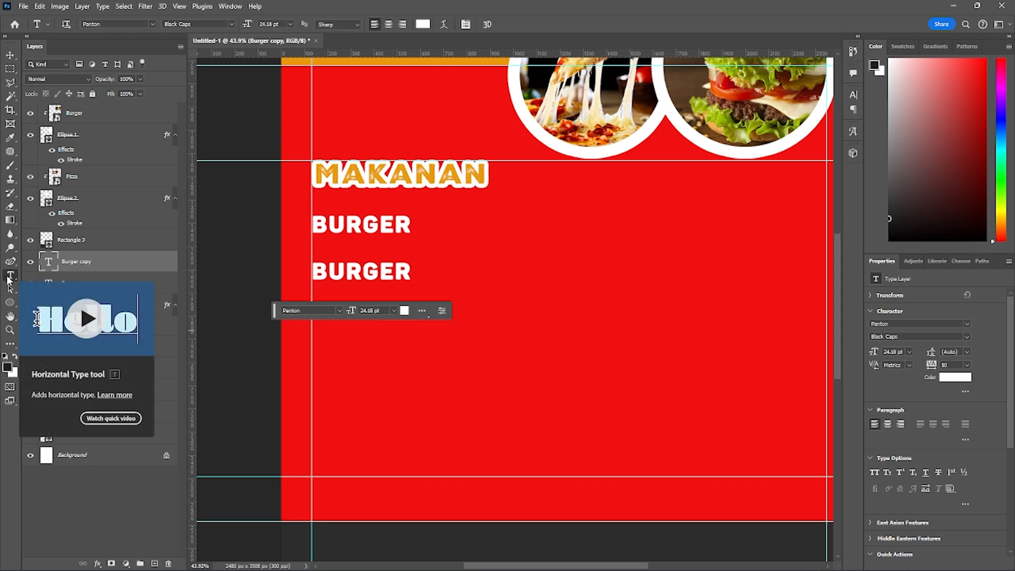
click(408, 273)
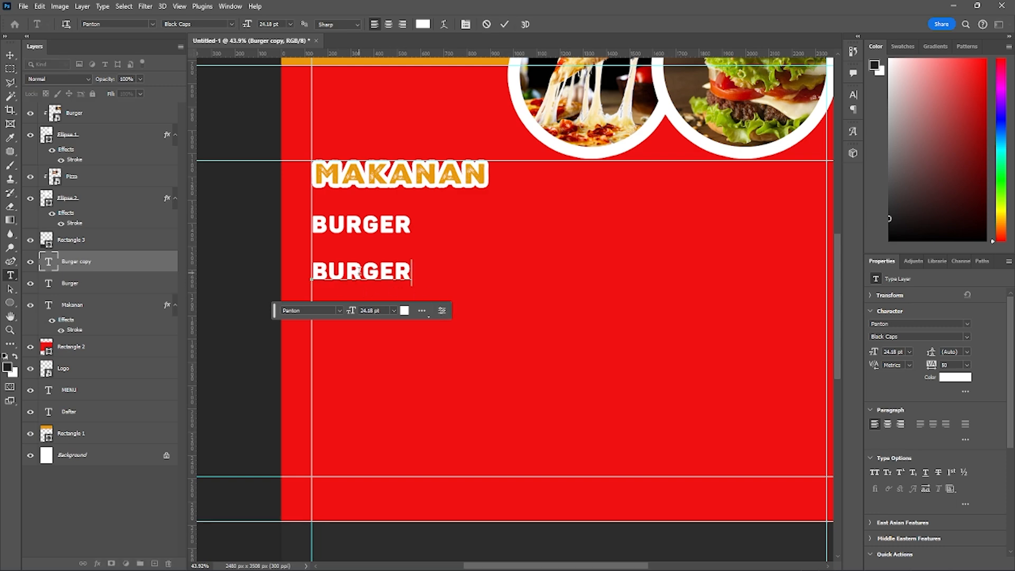
key(BackSpace)
key(BackSpace)
key(BackSpace)
key(BackSpace)
key(BackSpace)
key(BackSpace)
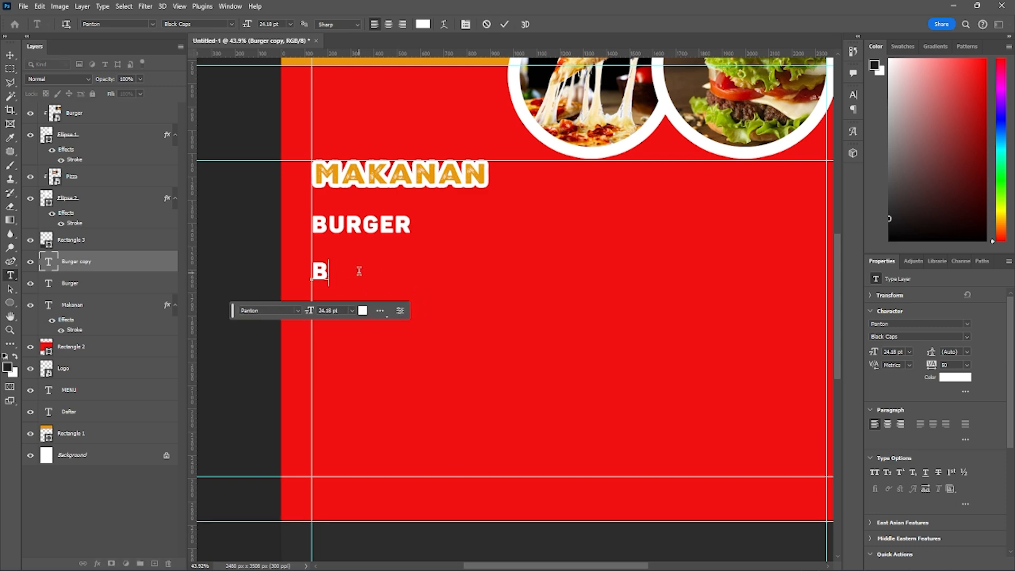
text(Pizza)
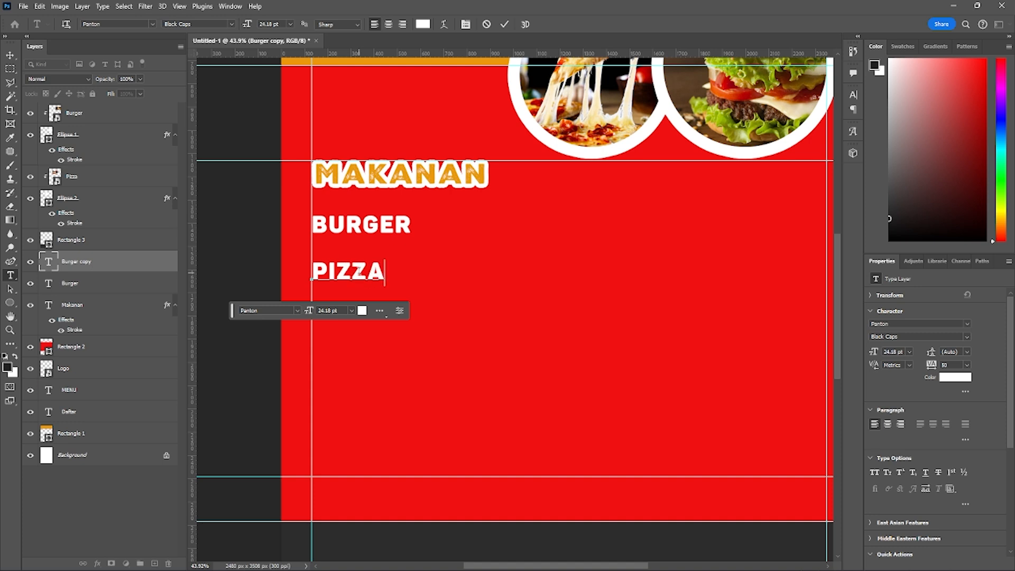
key(ctrl+Return)
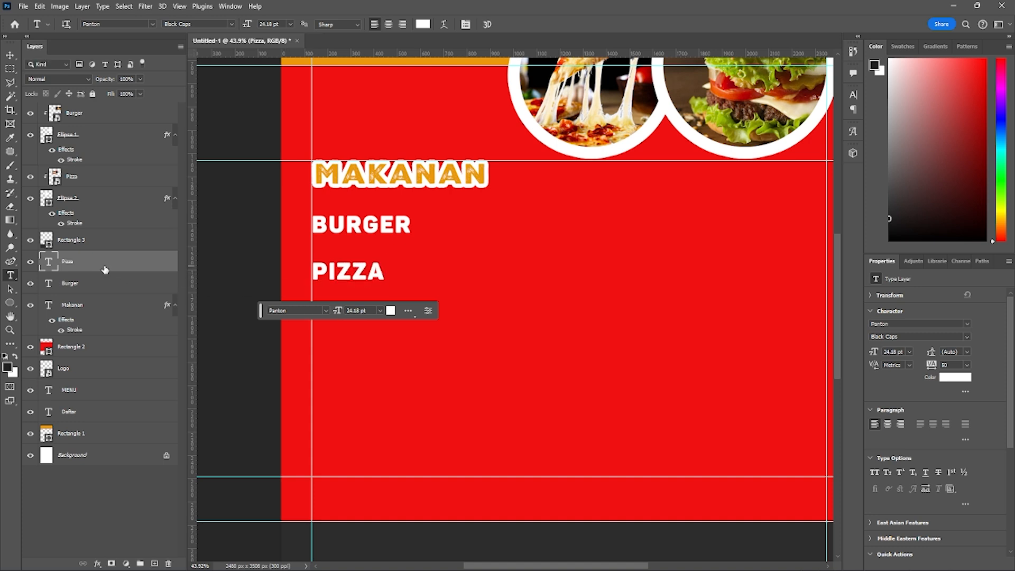
- Duplicate the PIZZA text layer and place the copy directly below it along the left margin guide
key(ctrl+j)
key(ctrl+t)
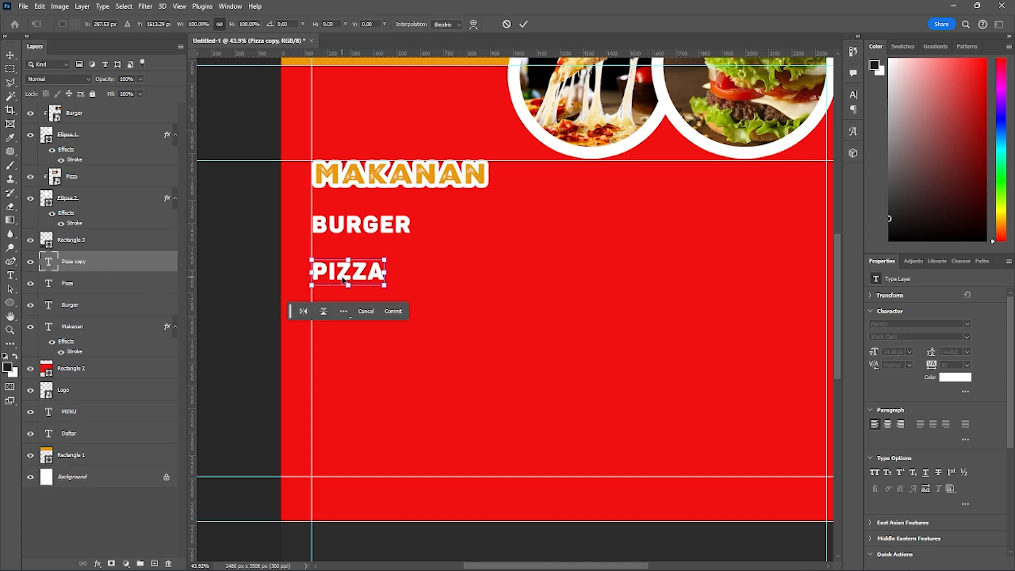
drag(343, 283, 336, 329)
key(Return)
- Replace the text of the lower PIZZA line with FRENCH FRIES
key(t)
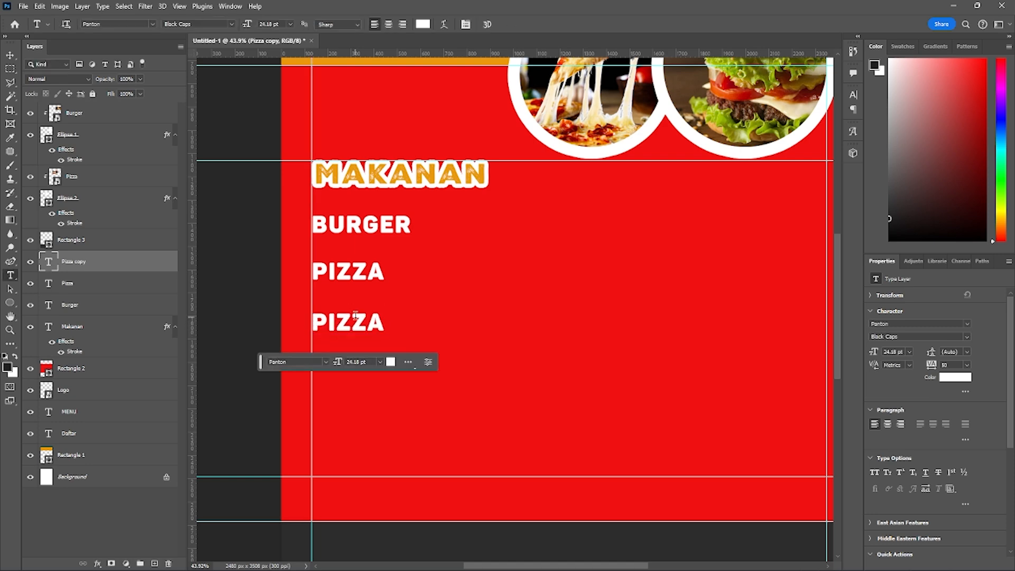
double_click(354, 315)
text(FRENCH F)
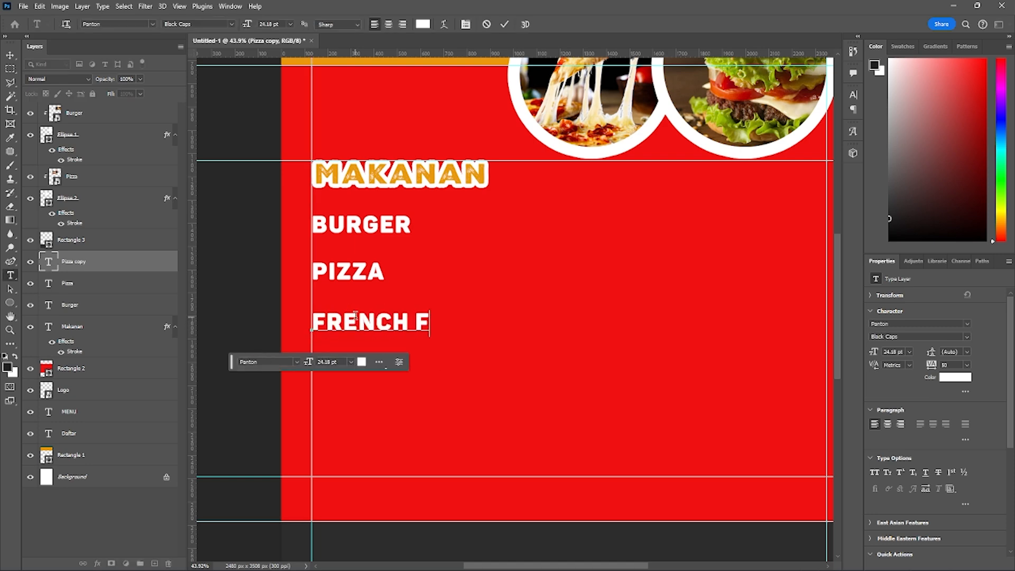
text(RIES)
key(ctrl+Return)
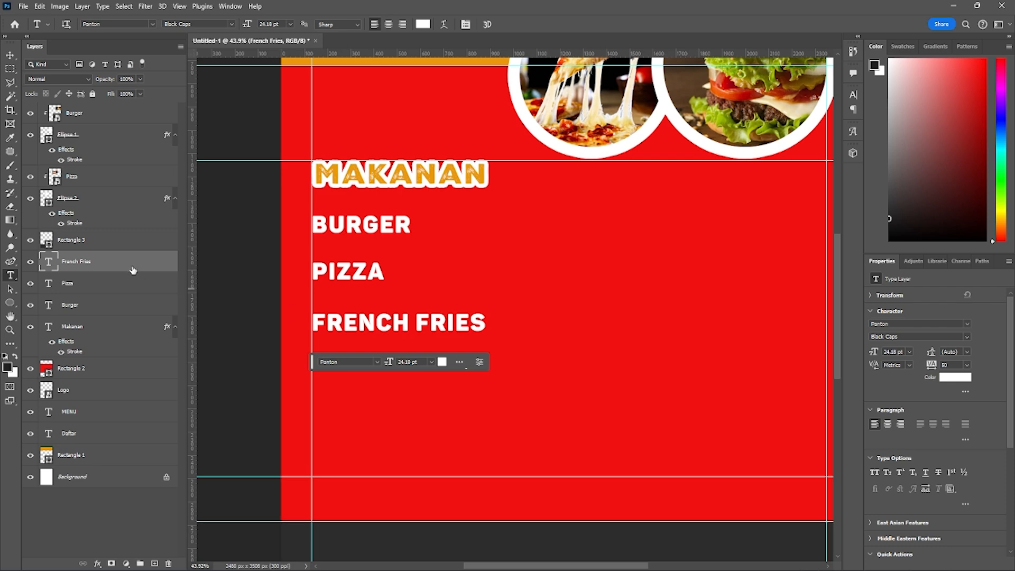
- Duplicate the FRENCH FRIES line and place the copy directly below it at about Y 2053 px
key(ctrl+alt+t)
drag(387, 324, 385, 378)
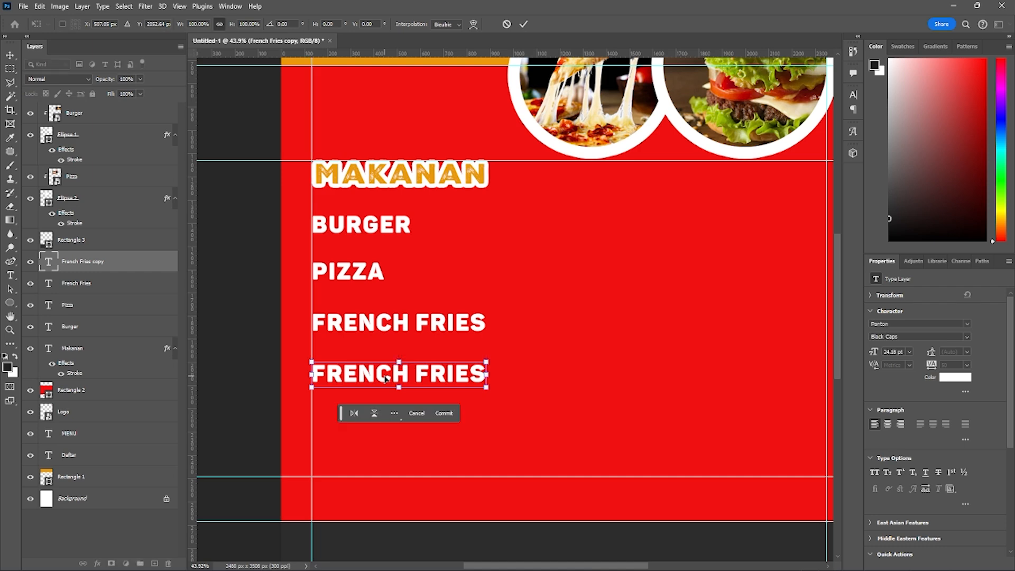
key(Return)
- Replace the text of the lower FRENCH FRIES line with NUGGETS
key(t)
click(417, 379)
key(ctrl+a)
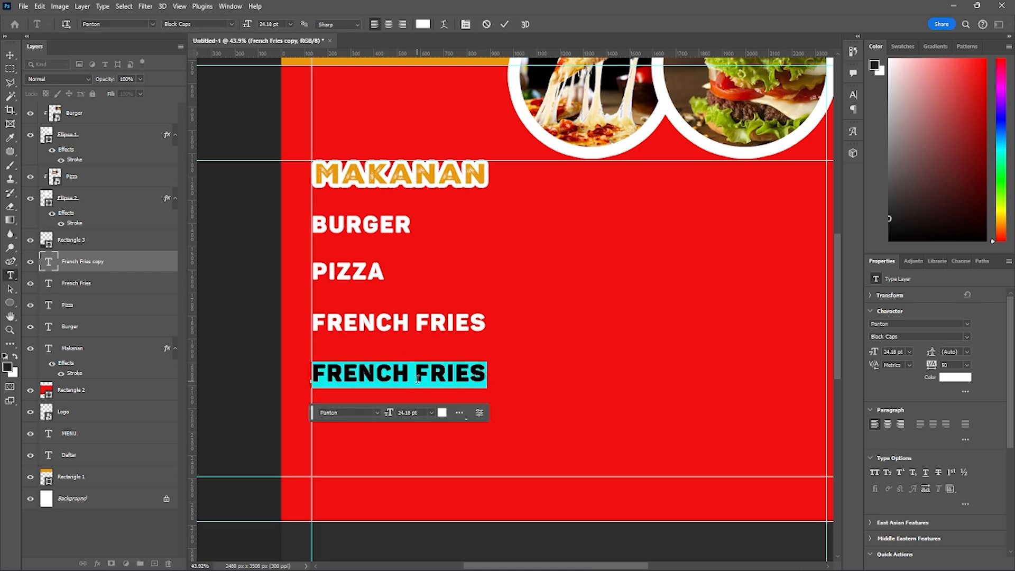
text(NUGGG)
key(BackSpace)
text(ER)
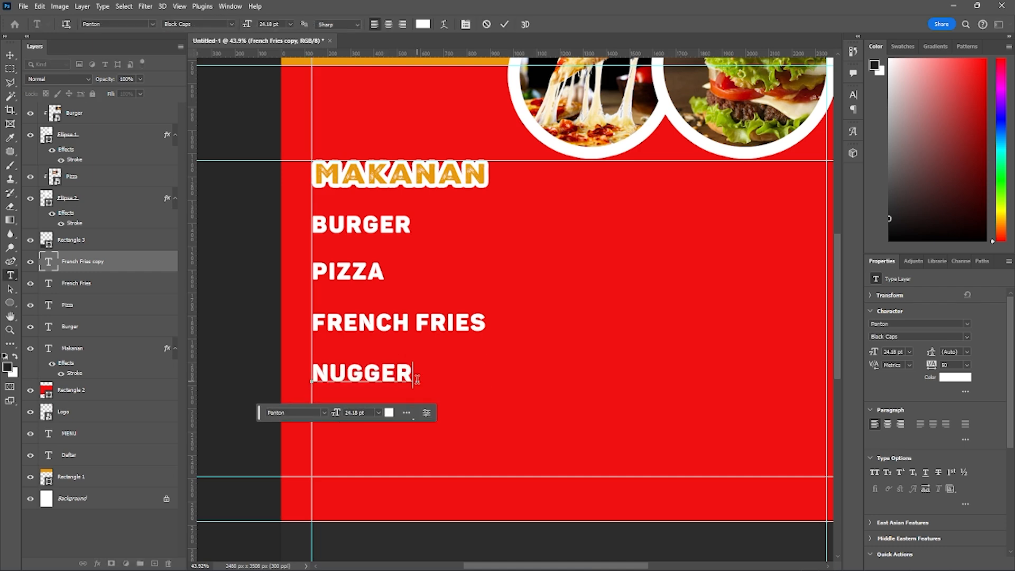
text(T)
key(BackSpace)
key(BackSpace)
text(TS)
key(ctrl+Return)
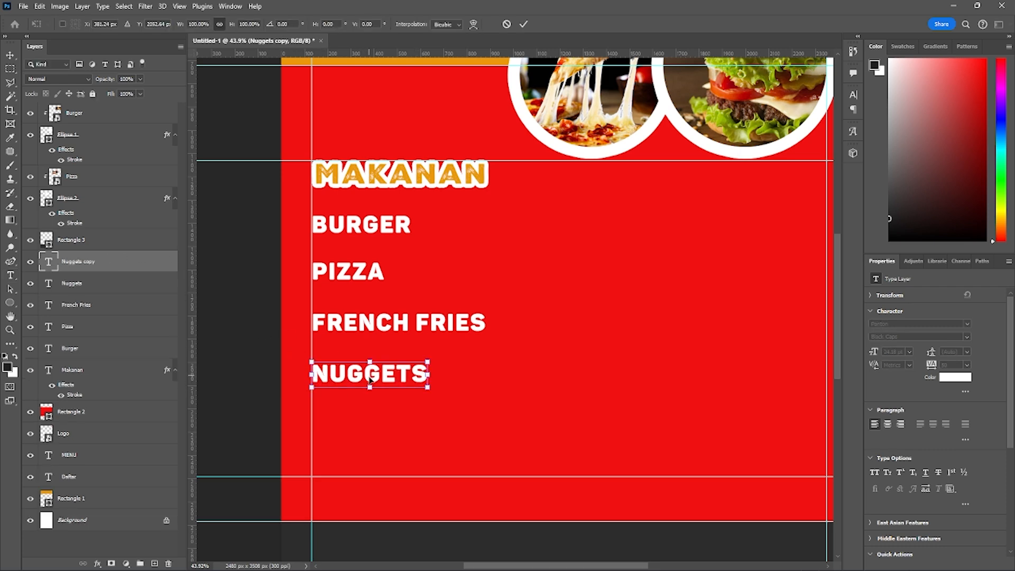
- Duplicate the NUGGETS line about 246 px further down and replace the copy's text with PLATTER
drag(368, 380, 368, 435)
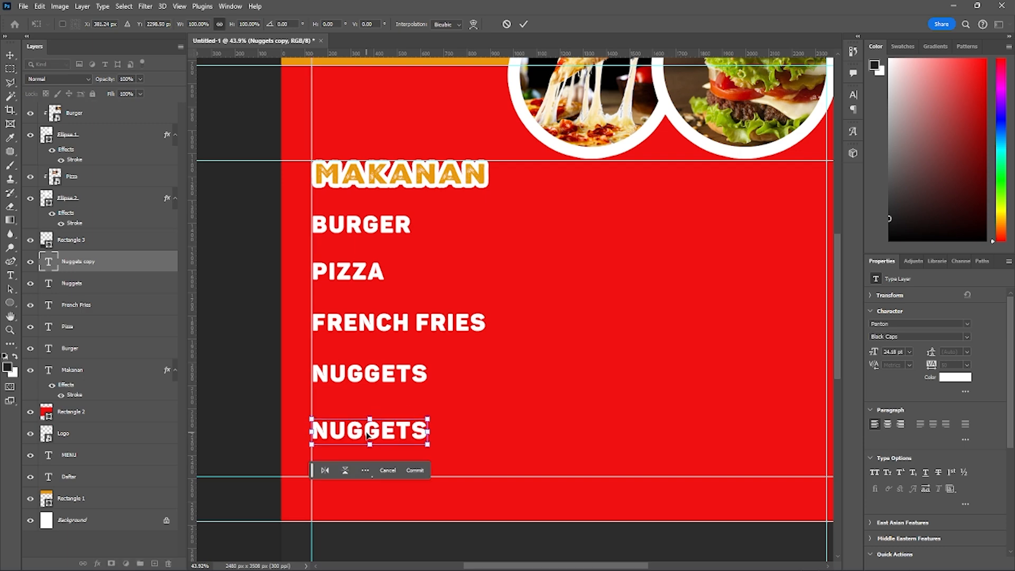
key(t)
double_click(368, 434)
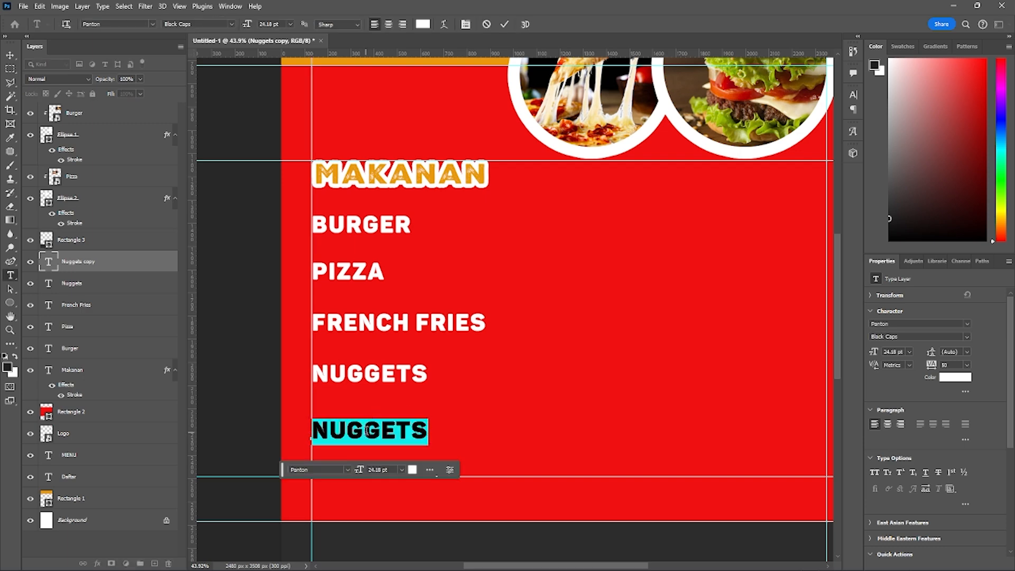
text(PLATTE)
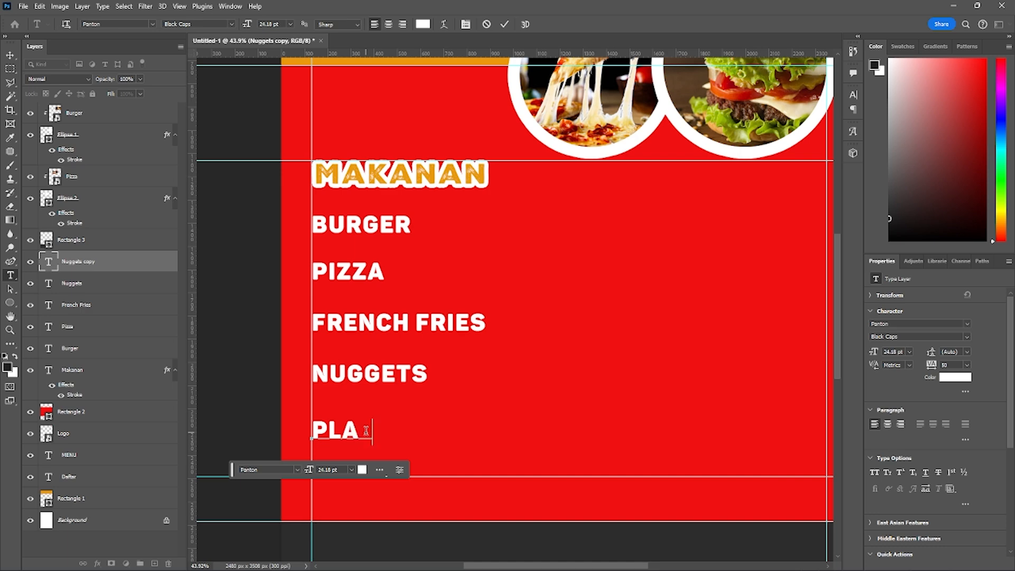
text(R)
key(ctrl+Return)
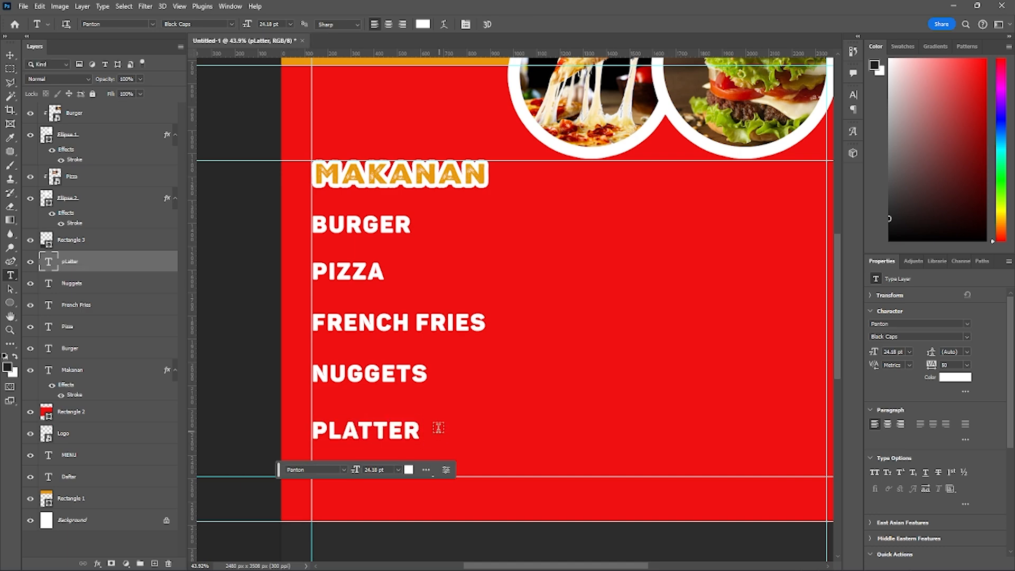
- Replace the PLATTER text with CHICKEN WINGS
double_click(366, 429)
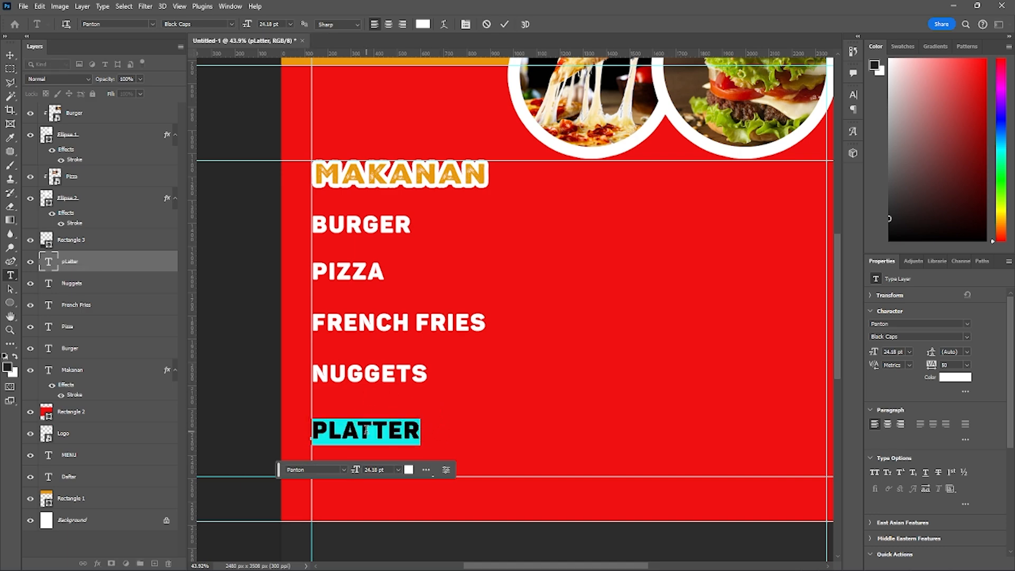
text(CHICKEN WI)
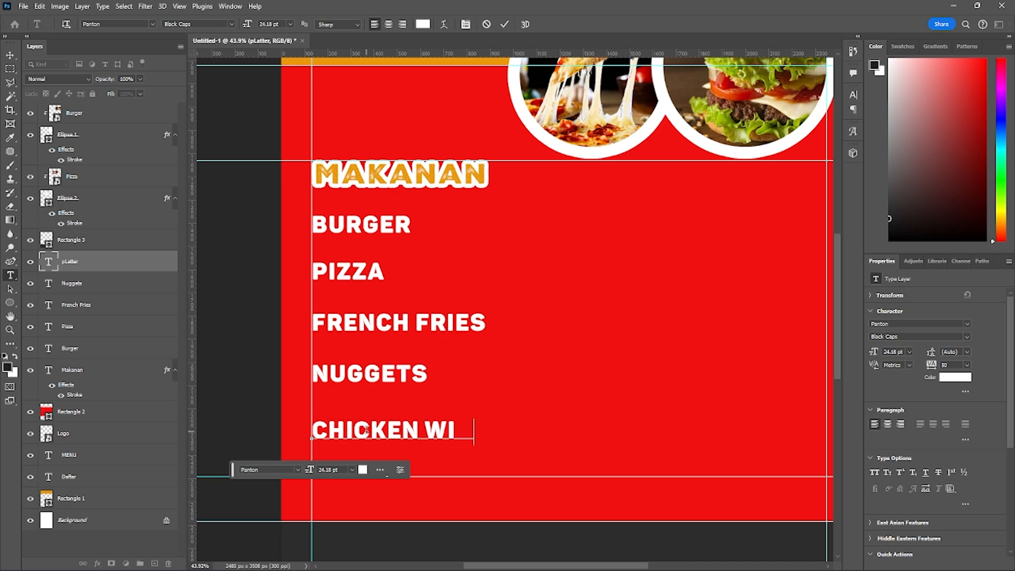
text(NGS)
key(ctrl+Return)
- Nudge the NUGGETS line slightly down to even out its spacing between FRENCH FRIES and CHICKEN WINGS
key(v)
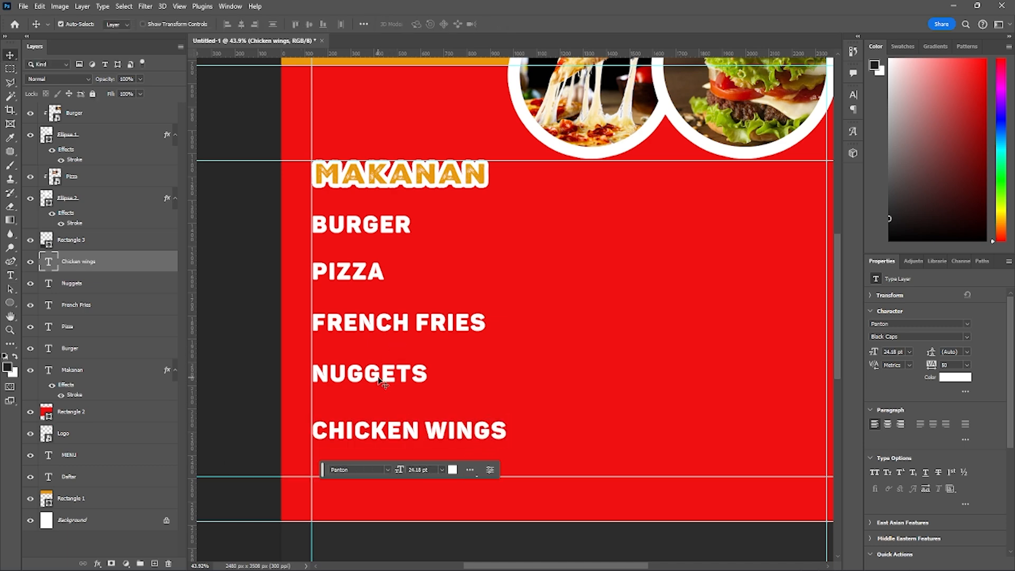
drag(378, 378, 376, 380)
scroll(423, 353, down, 1)
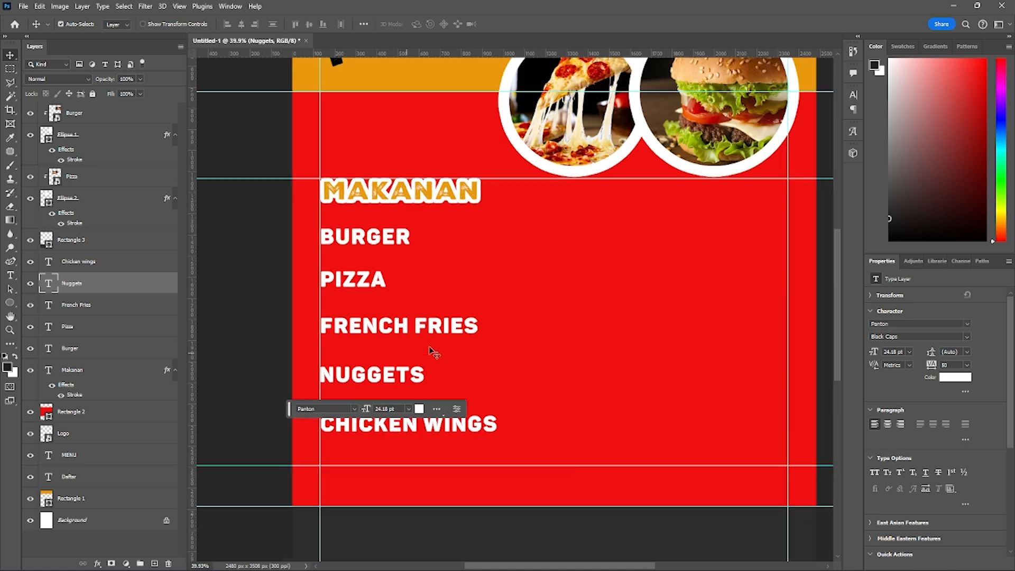
scroll(432, 352, down, 4)
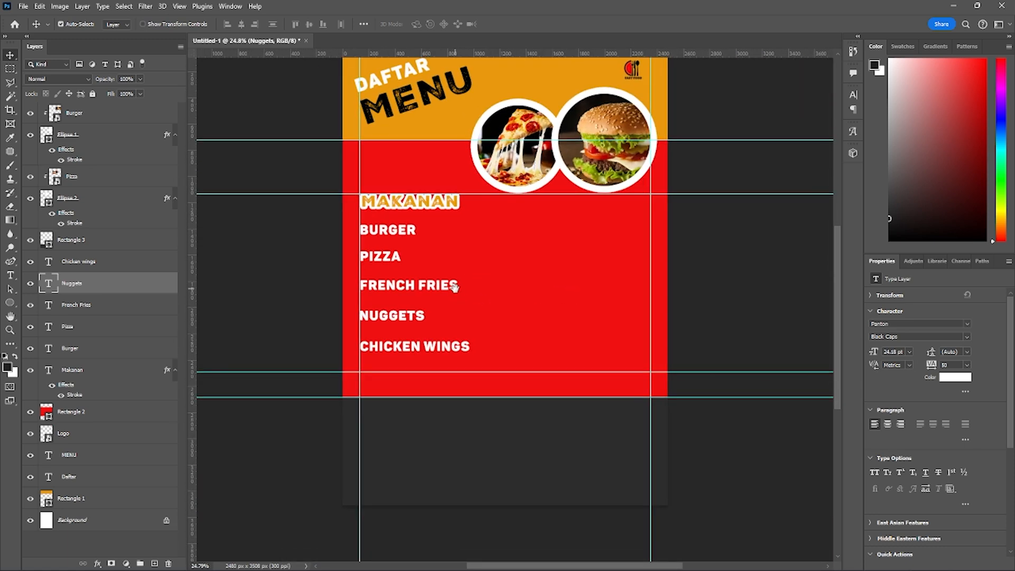
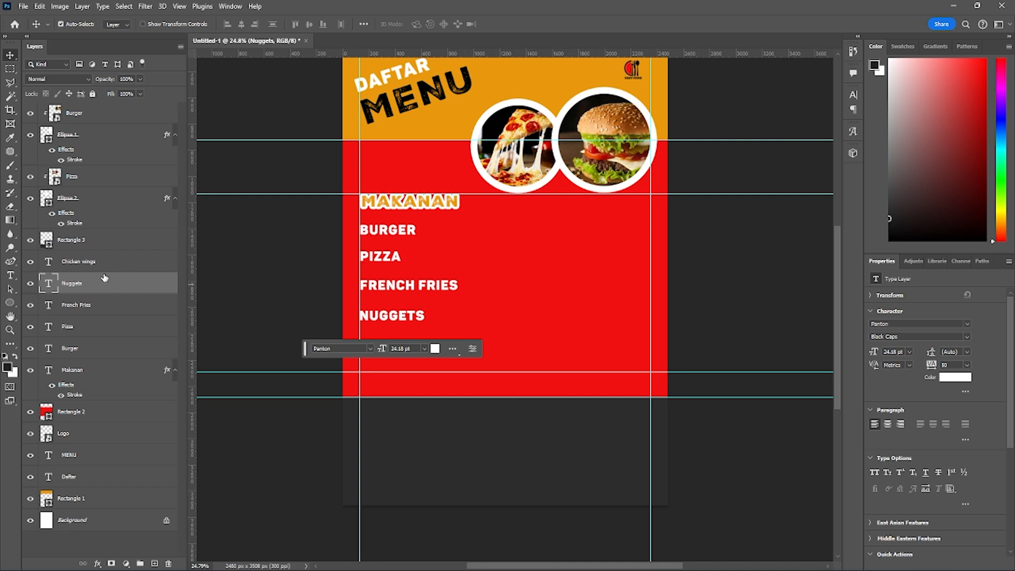
- Duplicate the MAKANAN heading with its five food items and place the copy beside the original as a second column
click(87, 263)
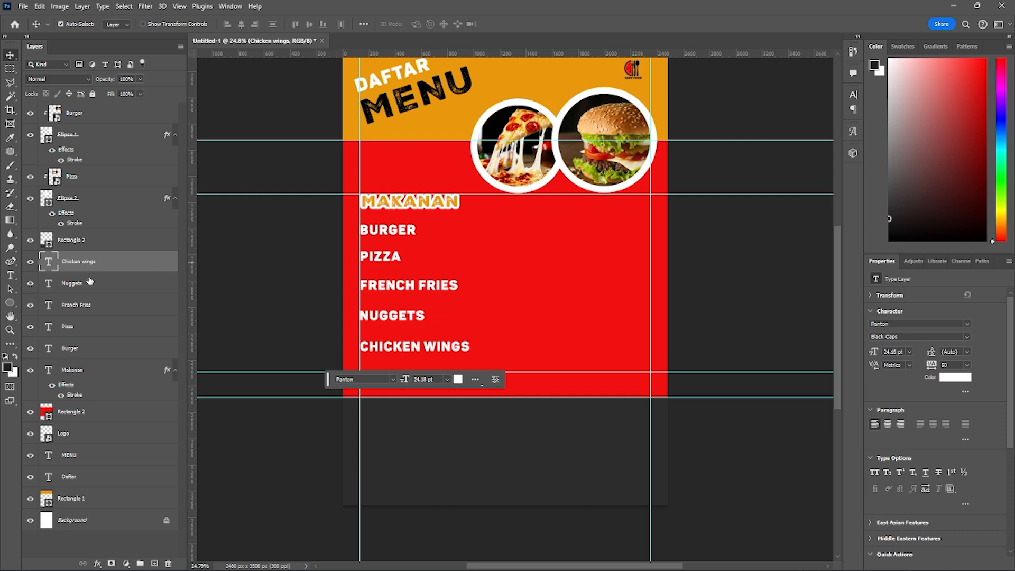
shift+click(85, 373)
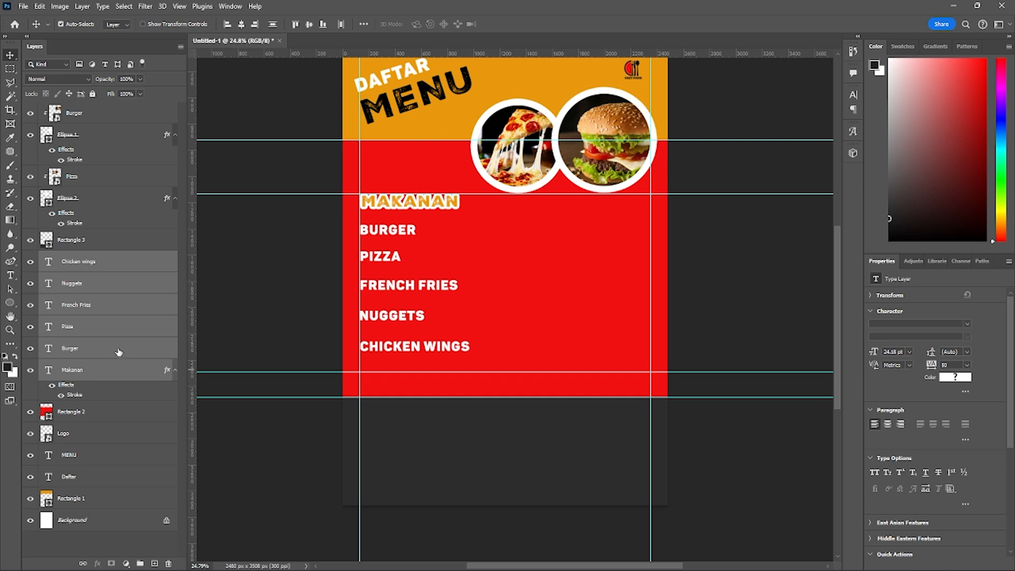
right_click(116, 350)
right_click(86, 350)
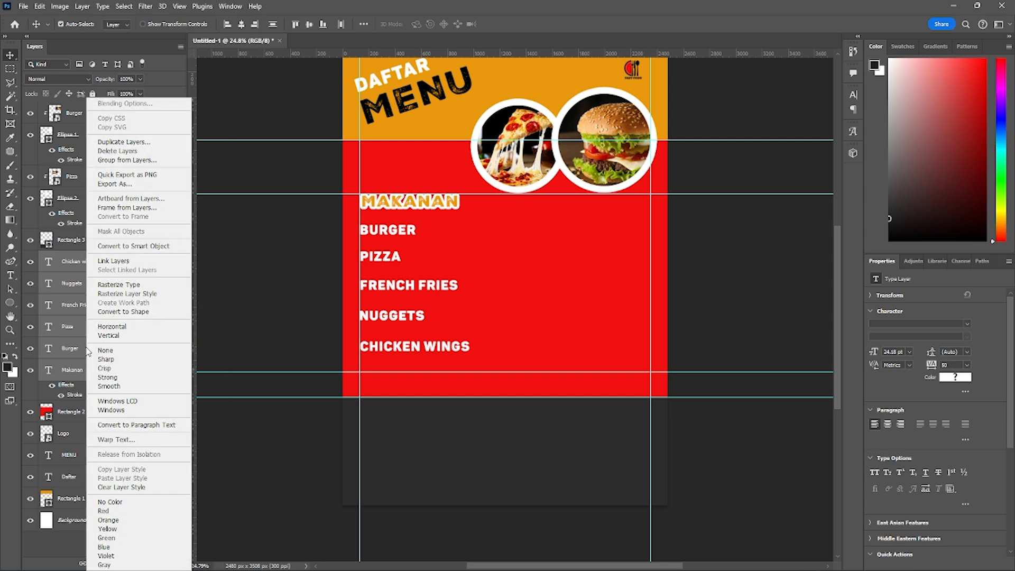
click(82, 352)
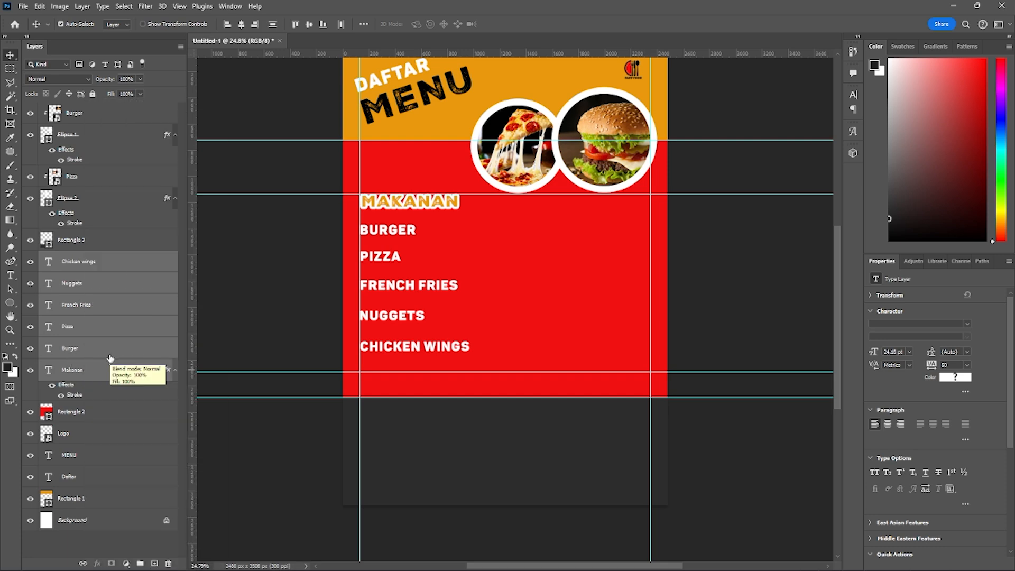
key(ctrl+j)
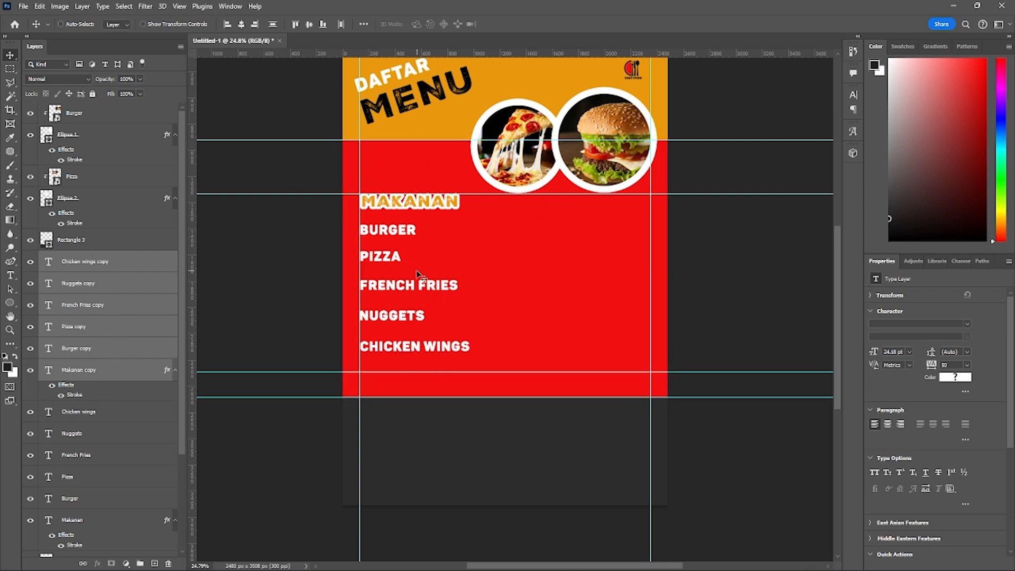
key(ctrl+t)
drag(411, 284, 566, 281)
key(Return)
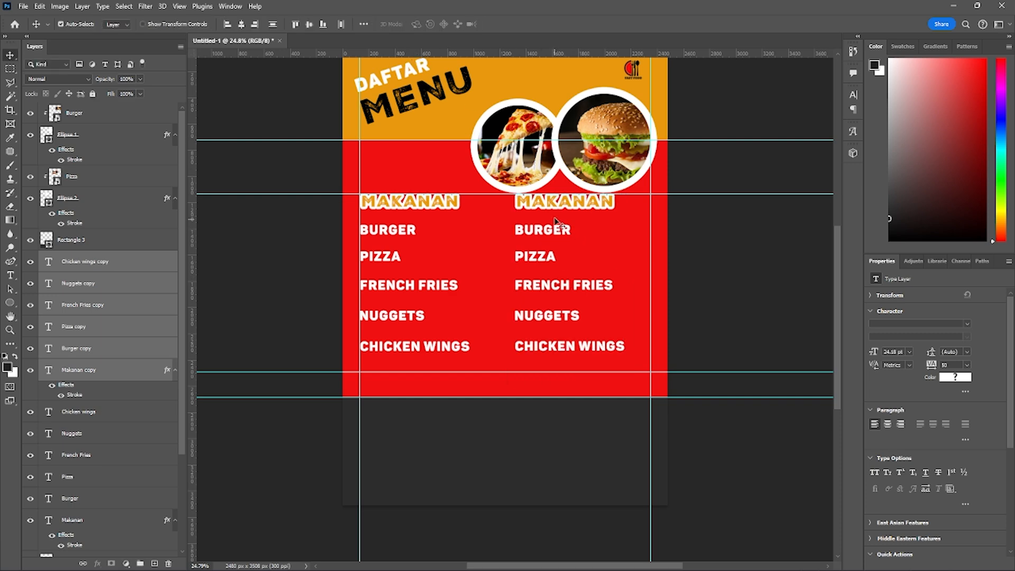
- Replace the copied MAKANAN heading's text with MINUMAN
key(t)
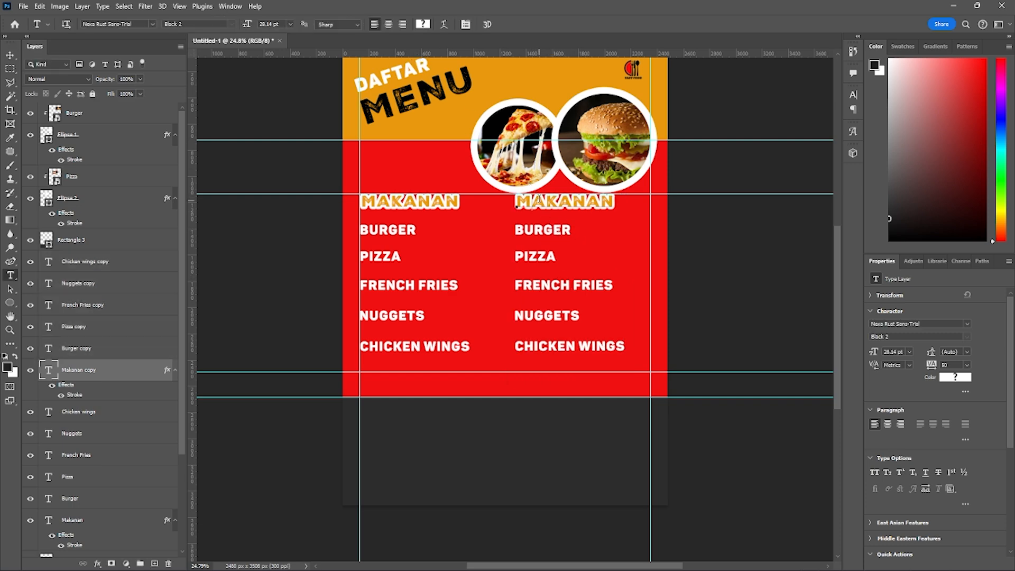
click(539, 200)
key(ctrl+a)
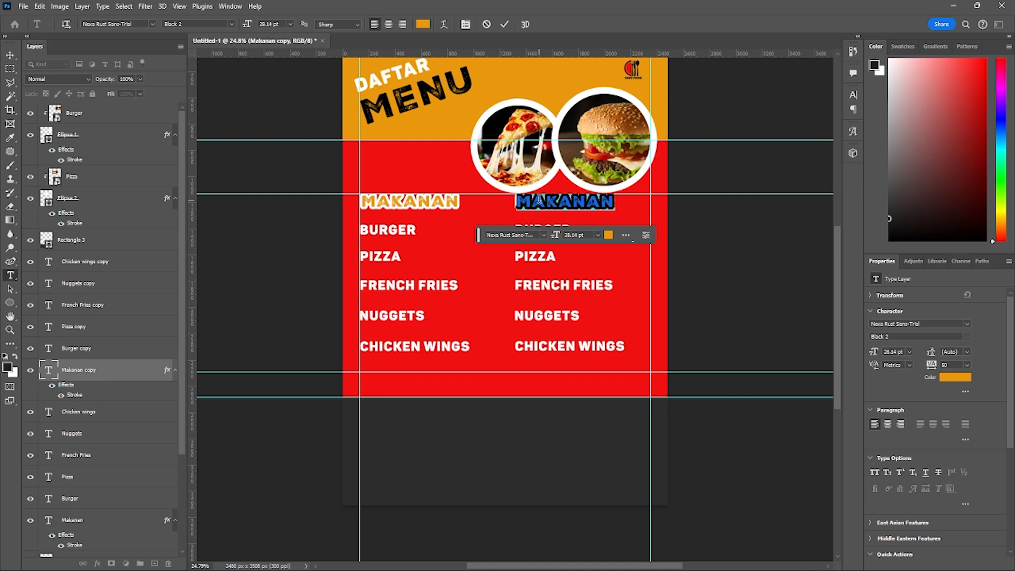
text(MINU)
key(BackSpace)
key(BackSpace)
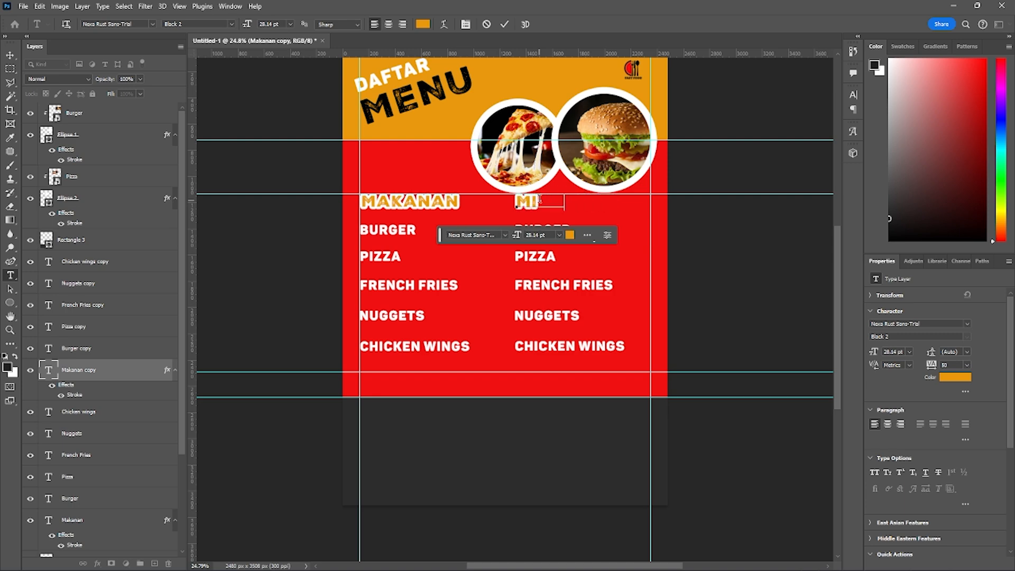
text(numan)
key(ctrl+Return)
- In the MINUMAN column, replace BURGER with Water and PIZZA with Sweet Tea
scroll(549, 273, up, 4)
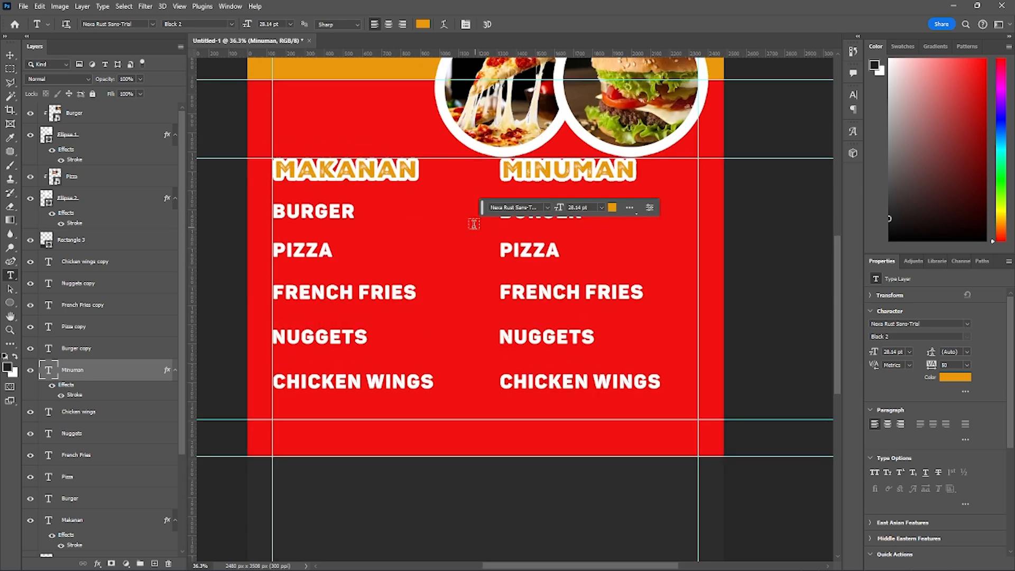
double_click(529, 209)
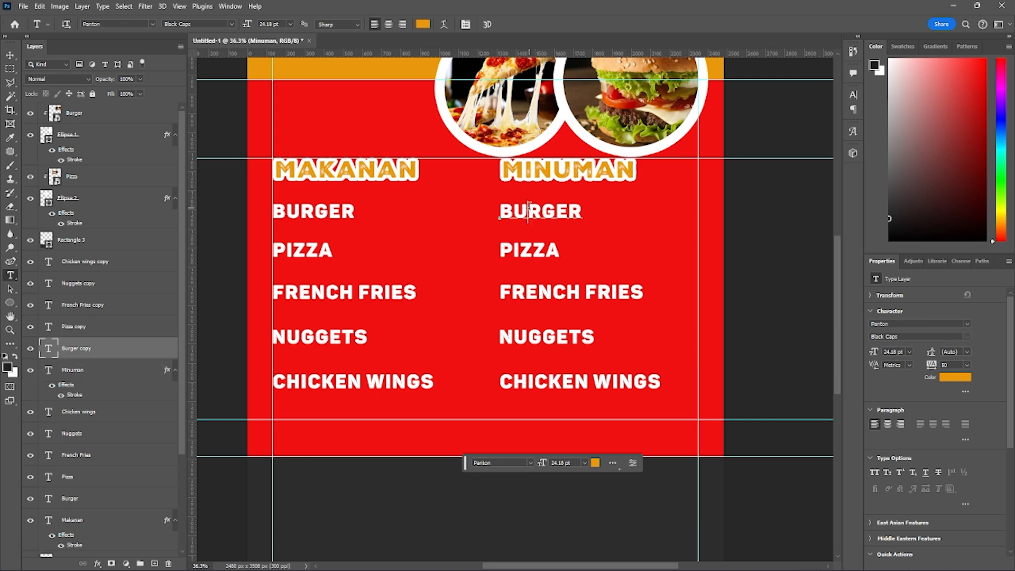
text(Water)
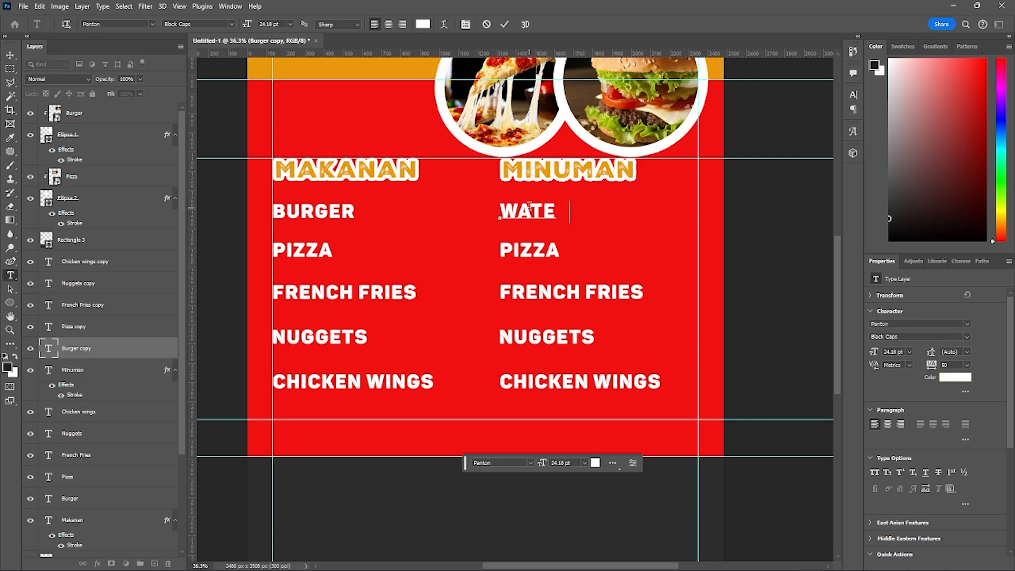
key(ctrl+Return)
double_click(535, 246)
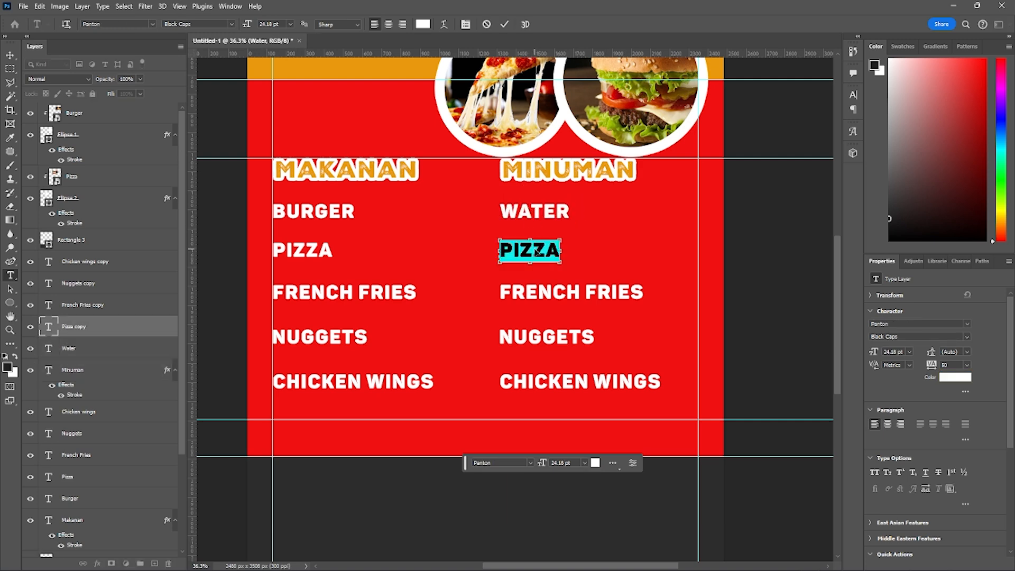
text(Sweet Tea)
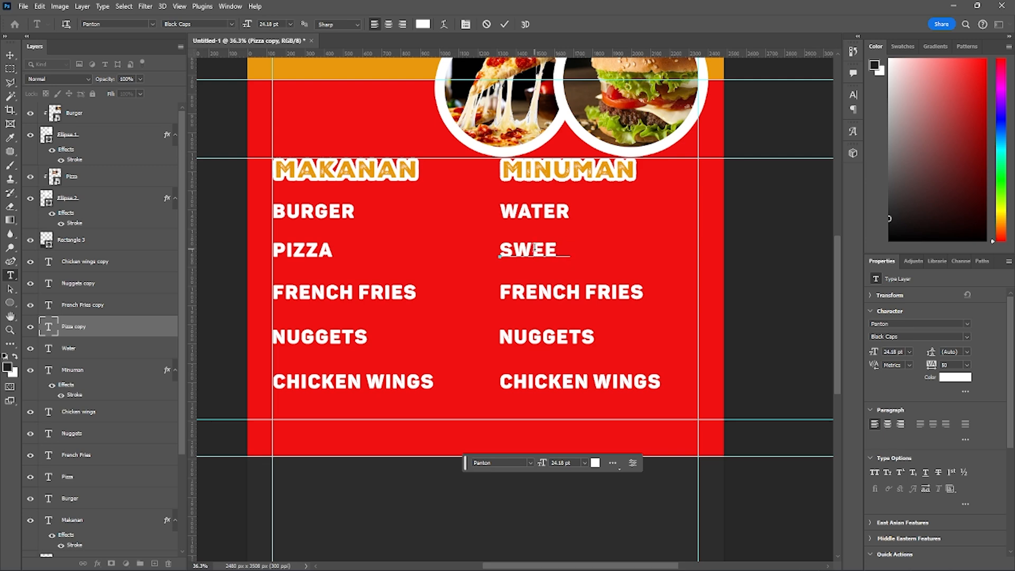
key(ctrl+Return)
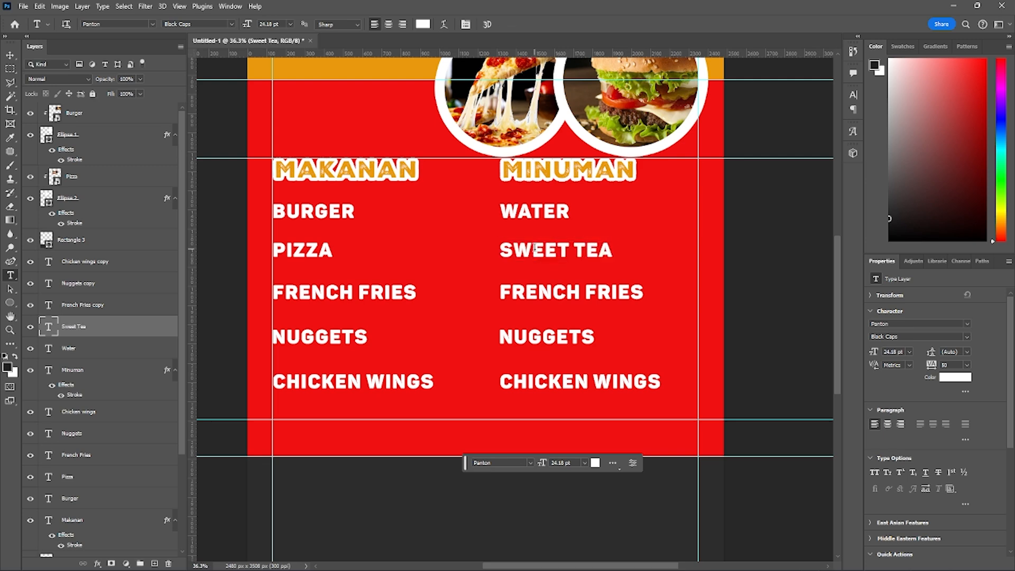
- In the MINUMAN column, replace FRENCH FRIES with Green Tea and NUGGETS with Soda
click(549, 288)
key(ctrl+a)
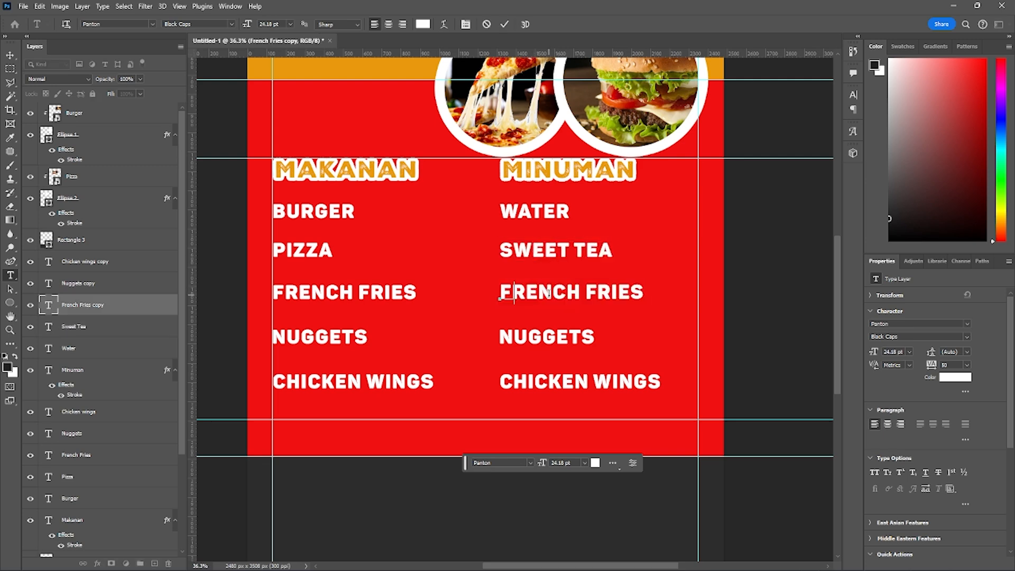
text(Green Tea)
key(ctrl+Return)
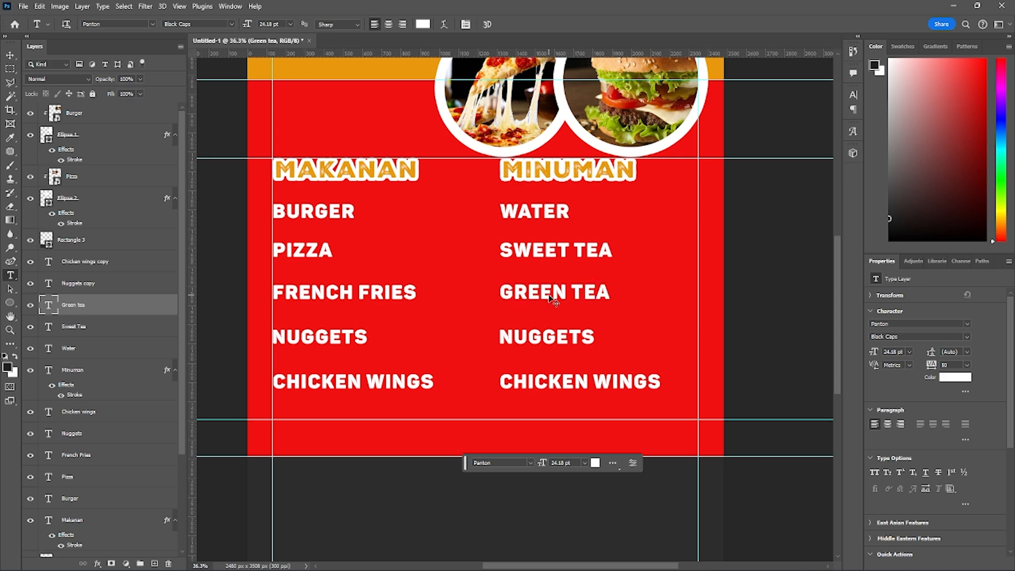
click(547, 343)
key(ctrl+a)
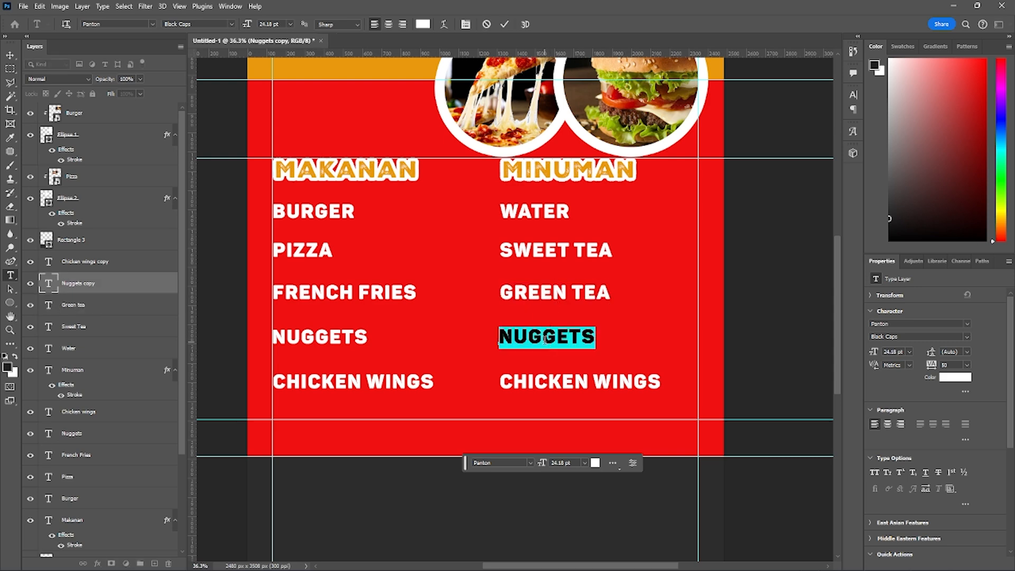
text(Soda)
key(ctrl+Return)
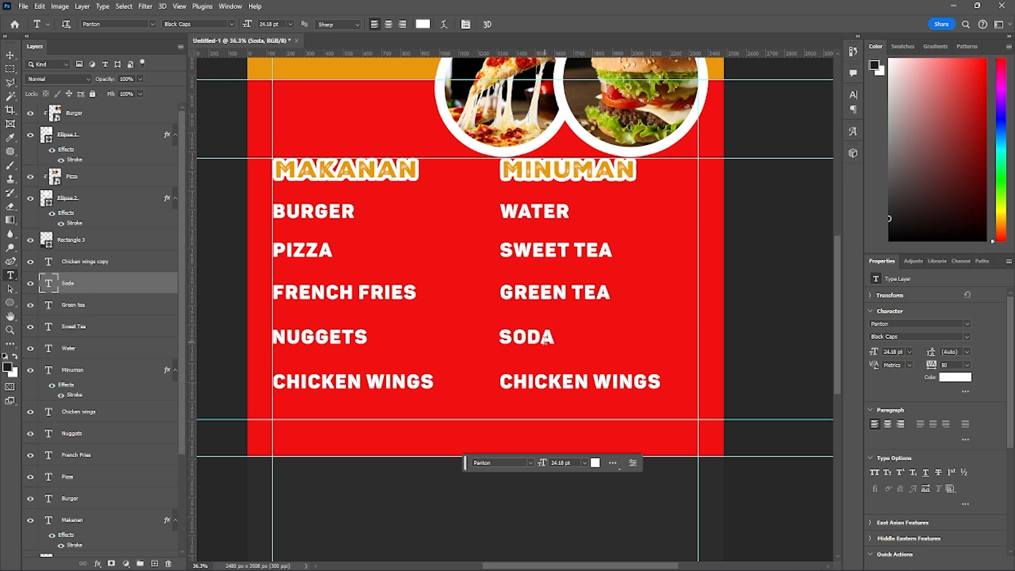
- Replace the CHICKEN WINGS line in the MINUMAN column with MILKSHAKE
click(547, 378)
key(ctrl+a)
text(M)
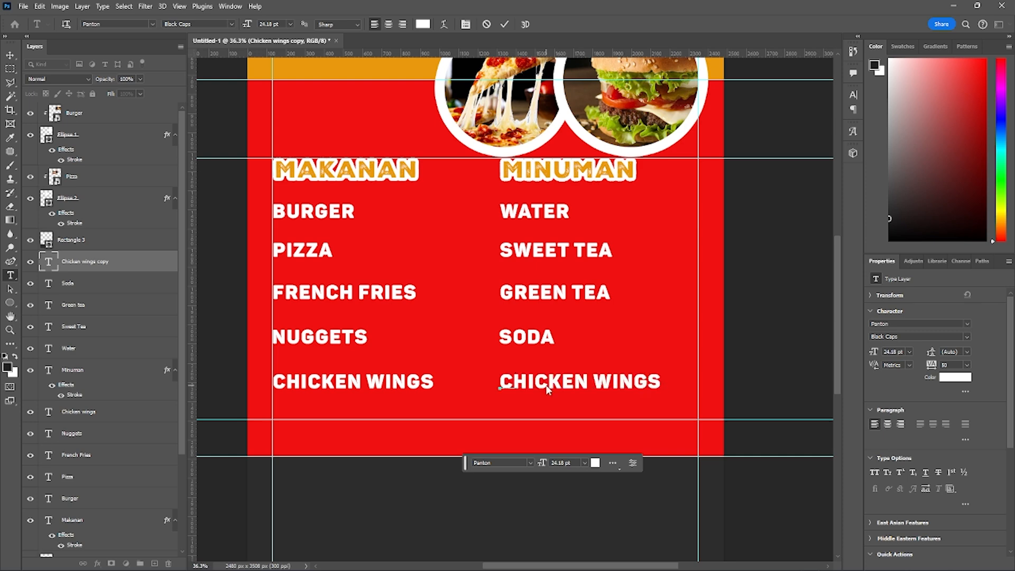
text(ILKSHAKE)
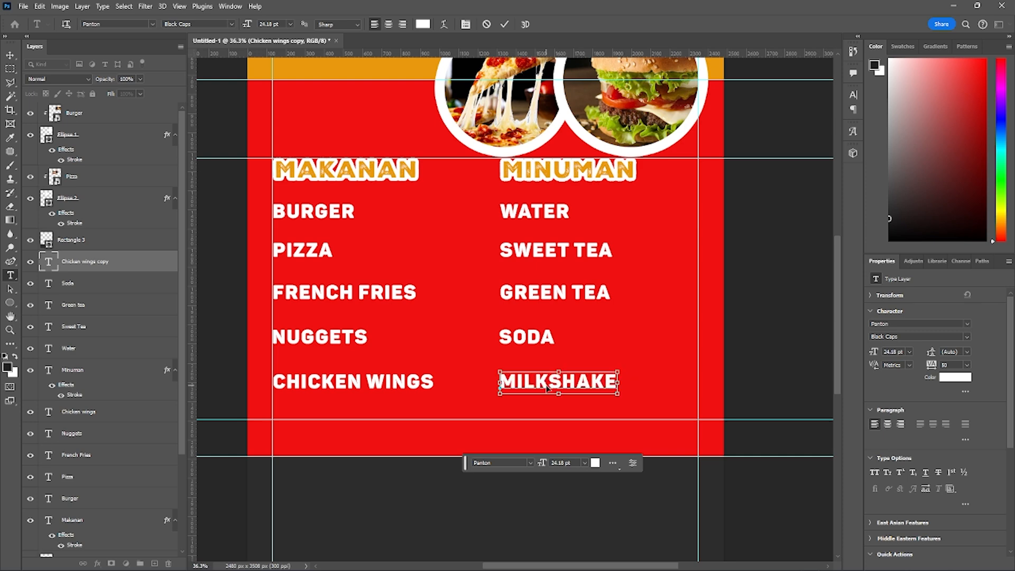
key(ctrl+Return)
- Draw a circle about 626 px across above the Rectangle 3 layer, overlapping the red and dark sections beside the right margin guide
scroll(533, 274, down, 3)
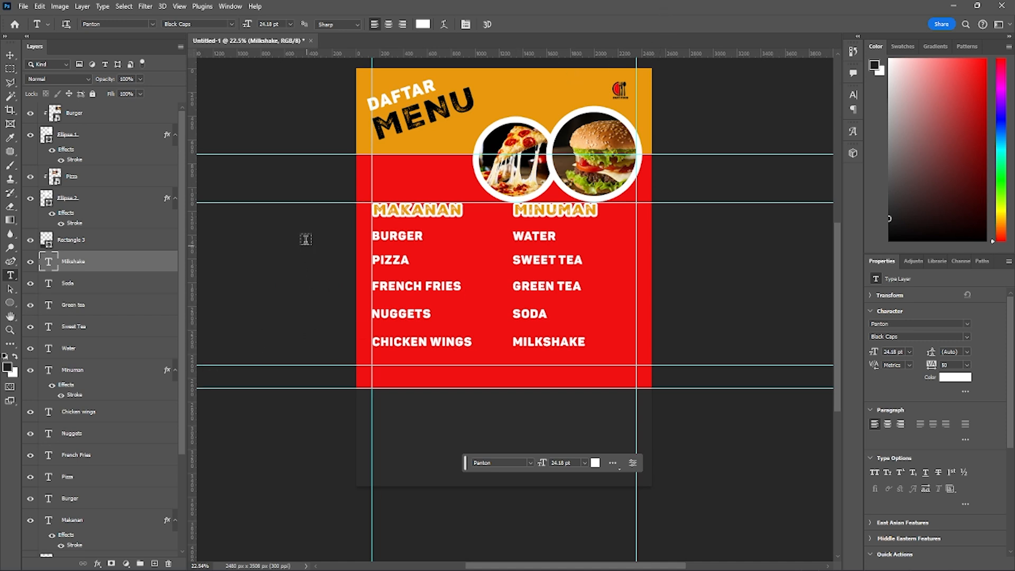
click(103, 242)
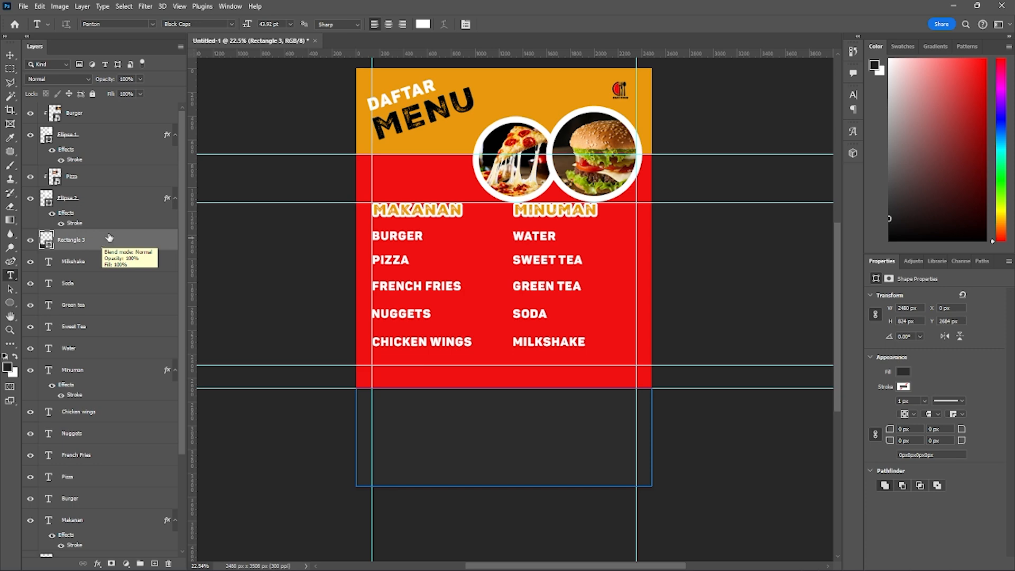
click(9, 302)
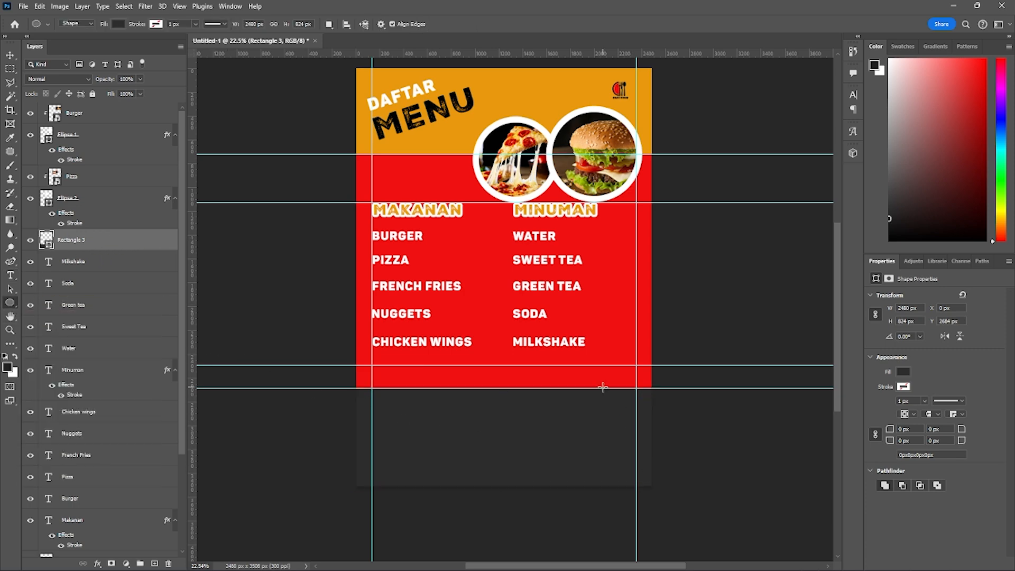
scroll(613, 397, up, 5)
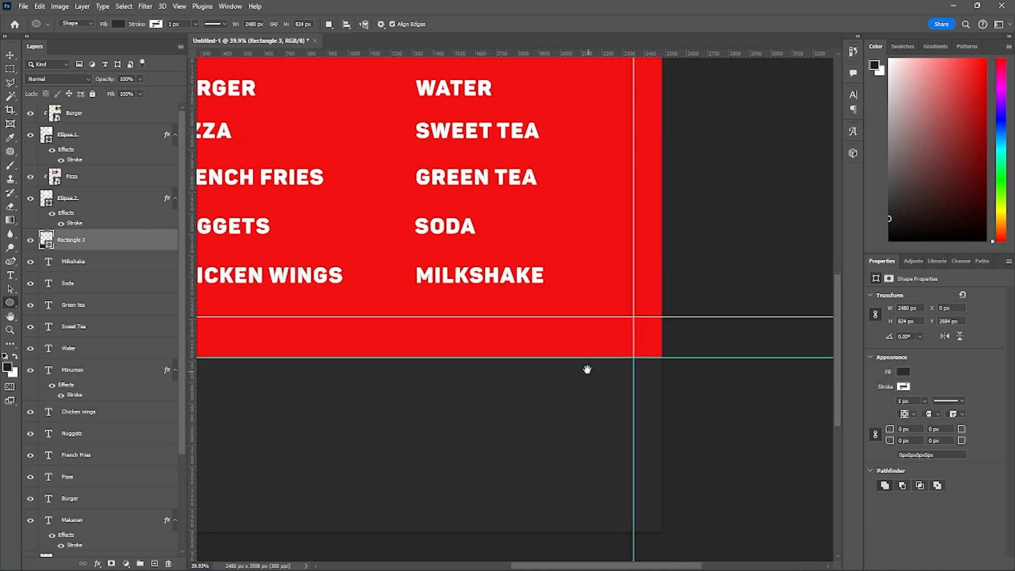
drag(504, 326, 663, 457)
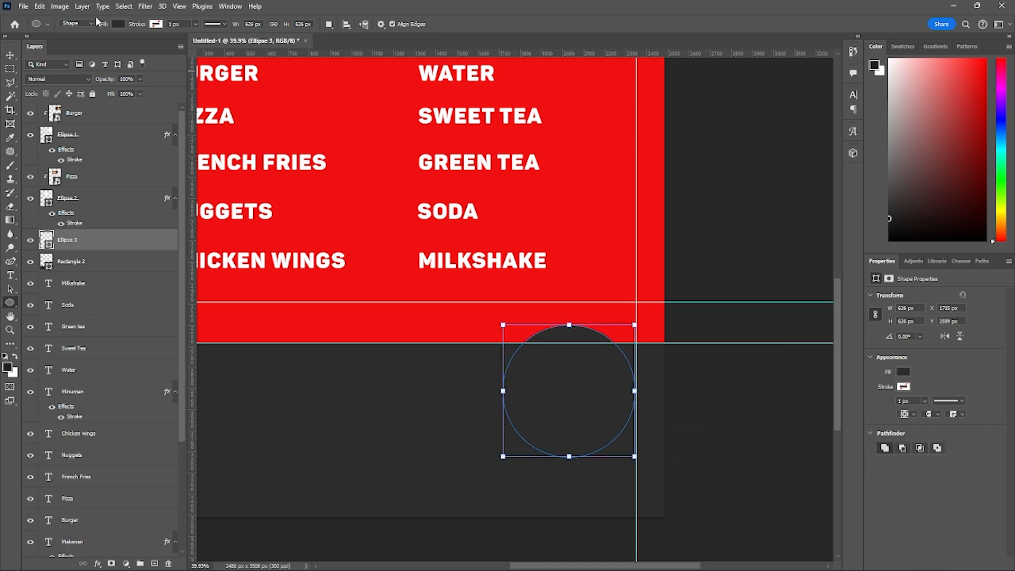
- Fill the new circle with the muted orange colour #dca442
click(117, 24)
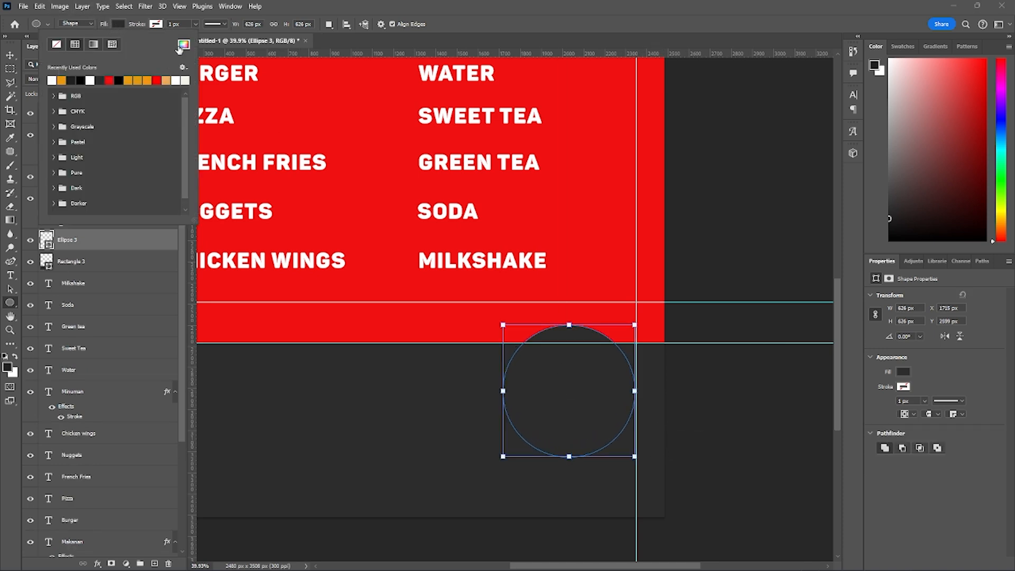
click(62, 79)
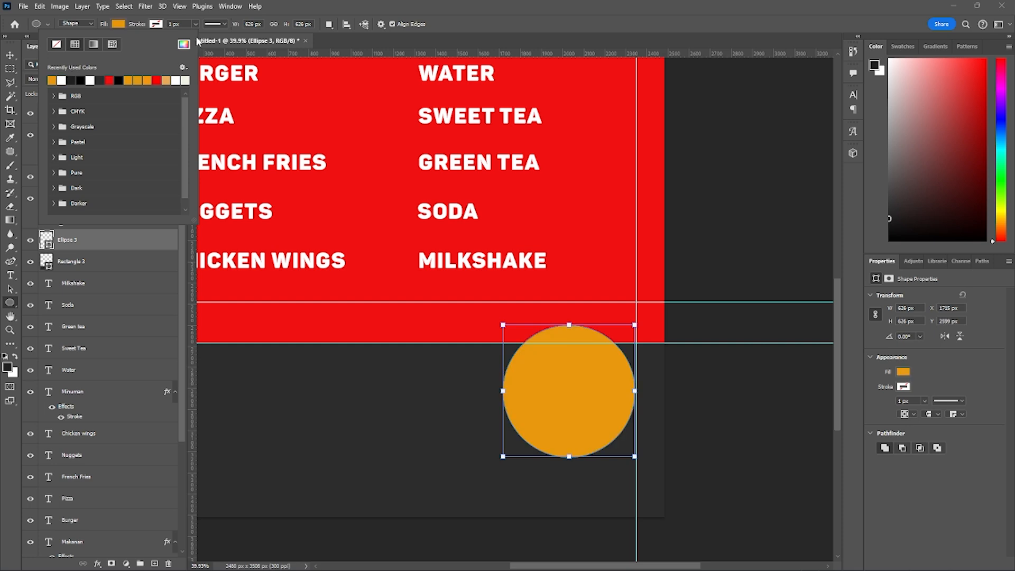
click(183, 44)
mouse_move(383, 231)
mouse_down()
mouse_move(358, 224)
mouse_move(355, 239)
mouse_up()
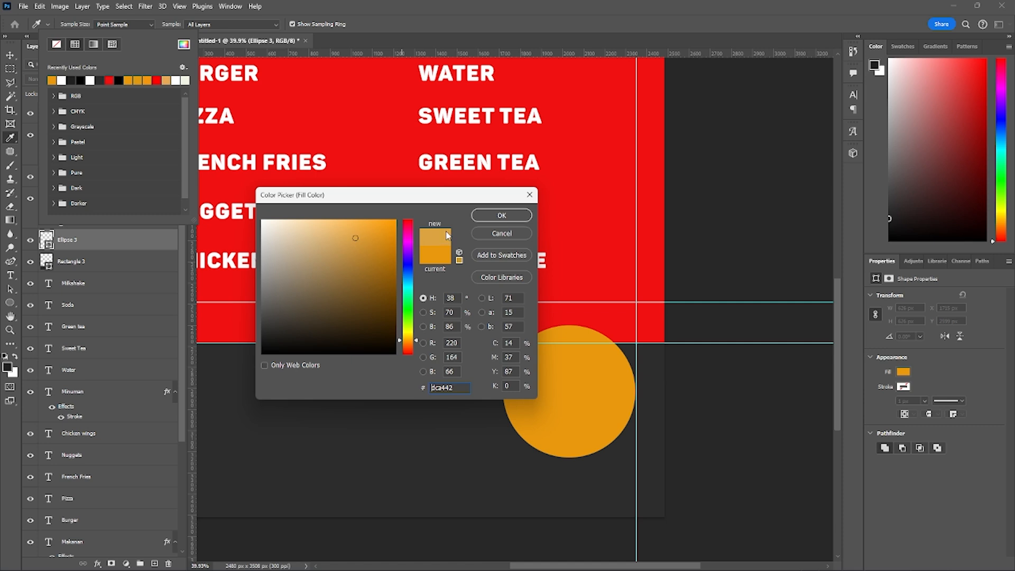
click(501, 215)
key(Return)
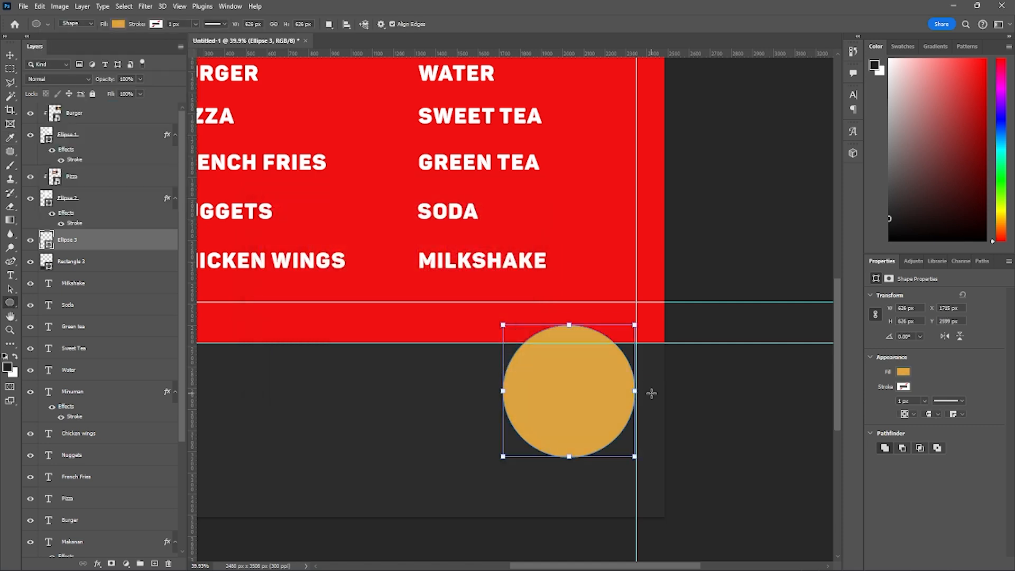
key(Return)
- Move the orange circle up and left so it is centred on the red section's lower edge, at about X 1900, Y 2686.5 px
key(ctrl+t)
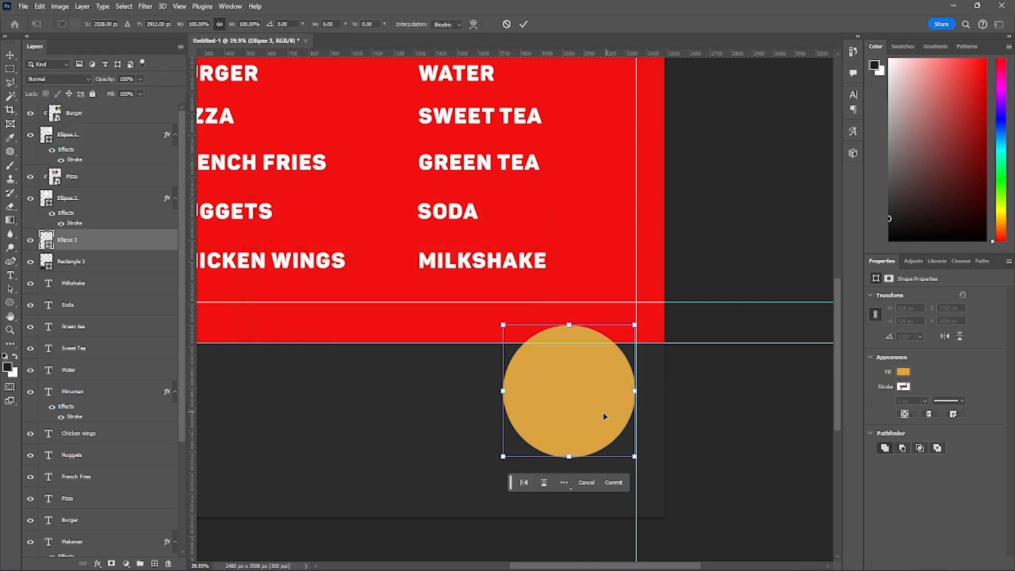
drag(595, 413, 575, 383)
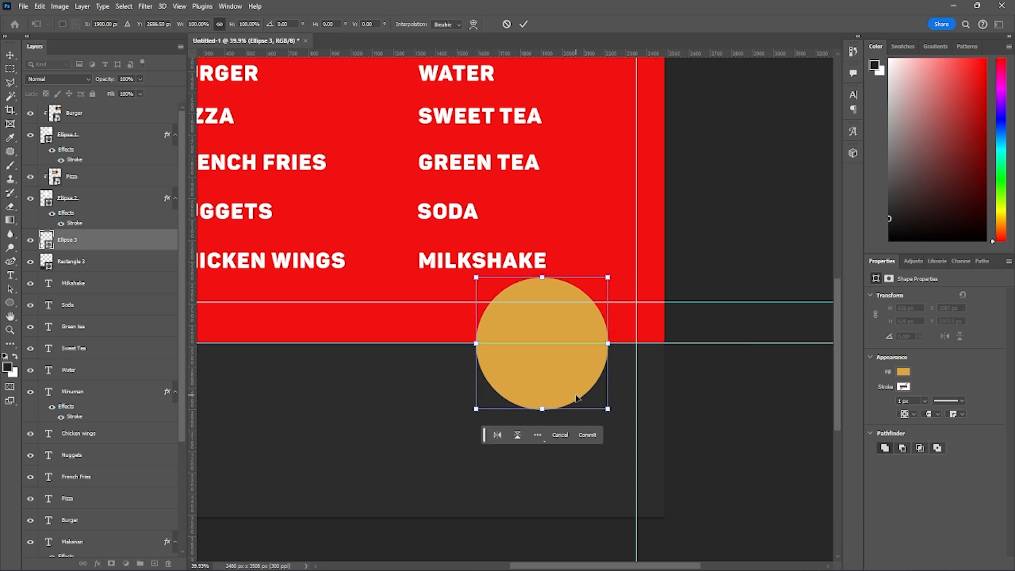
key(Return)
- Add white text reading 25% OFF on two lines over the orange circle
scroll(581, 382, down, 2)
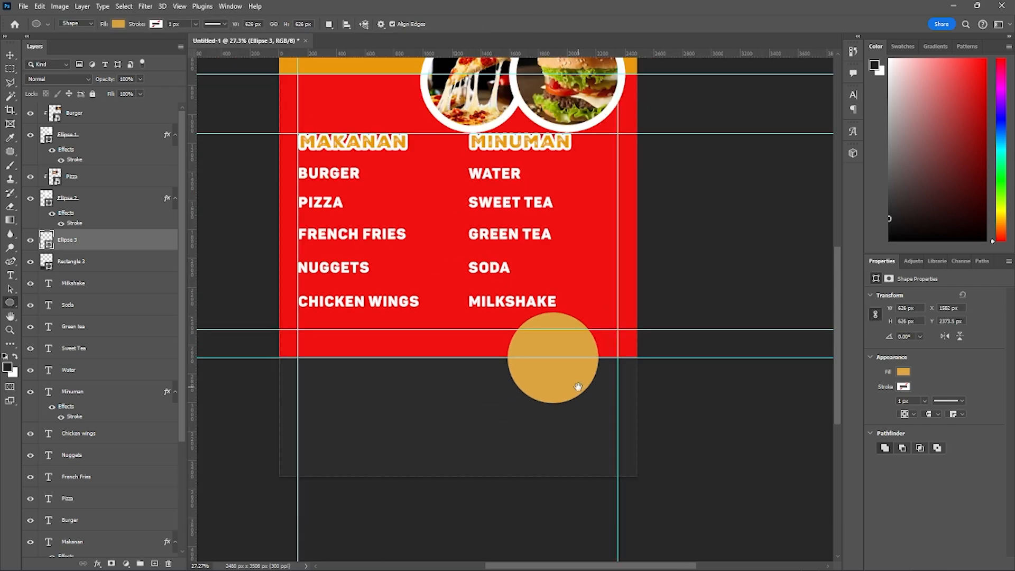
scroll(578, 387, down, 1)
scroll(539, 292, up, 2)
key(t)
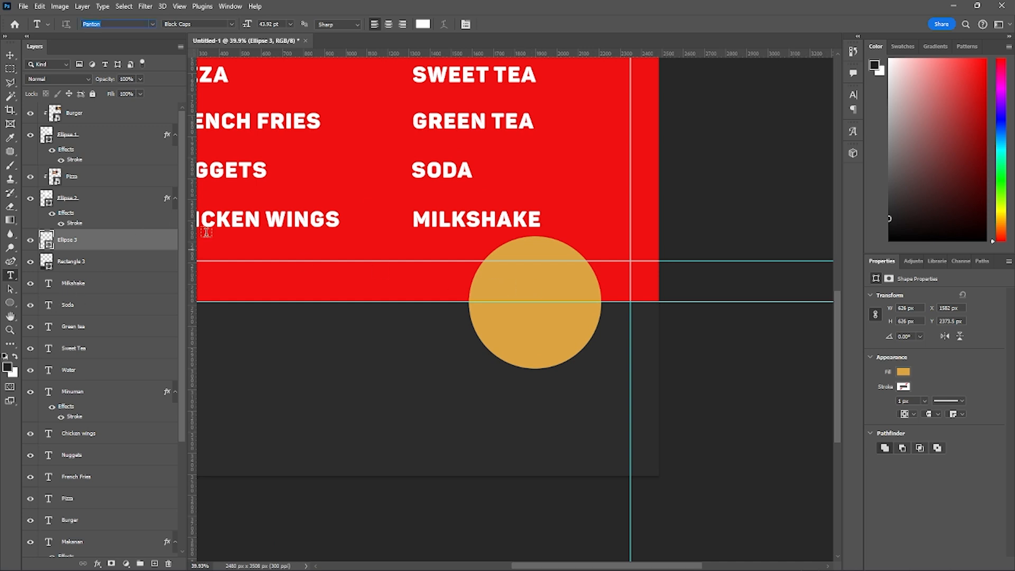
click(521, 298)
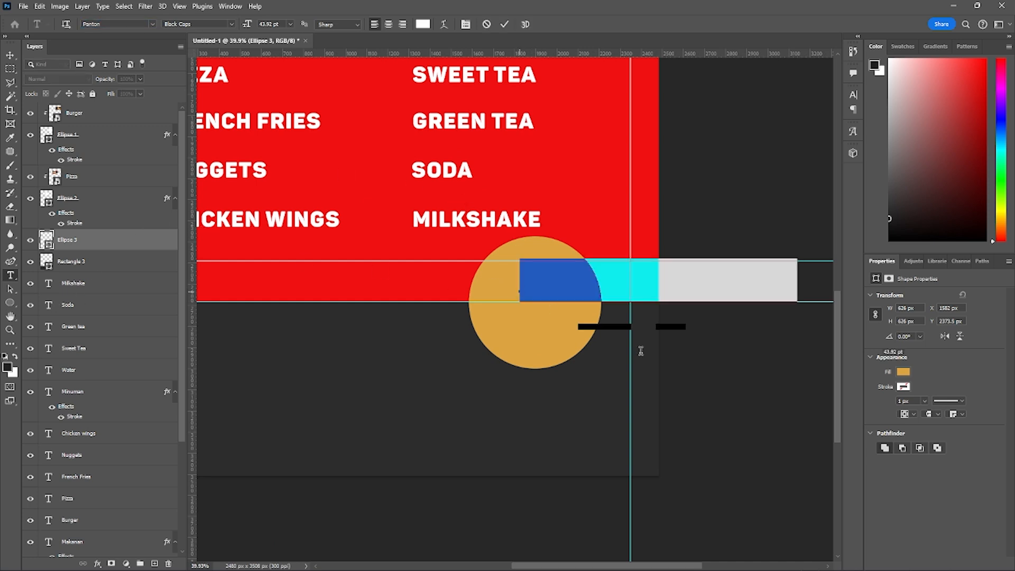
text(25%)
key(Return)
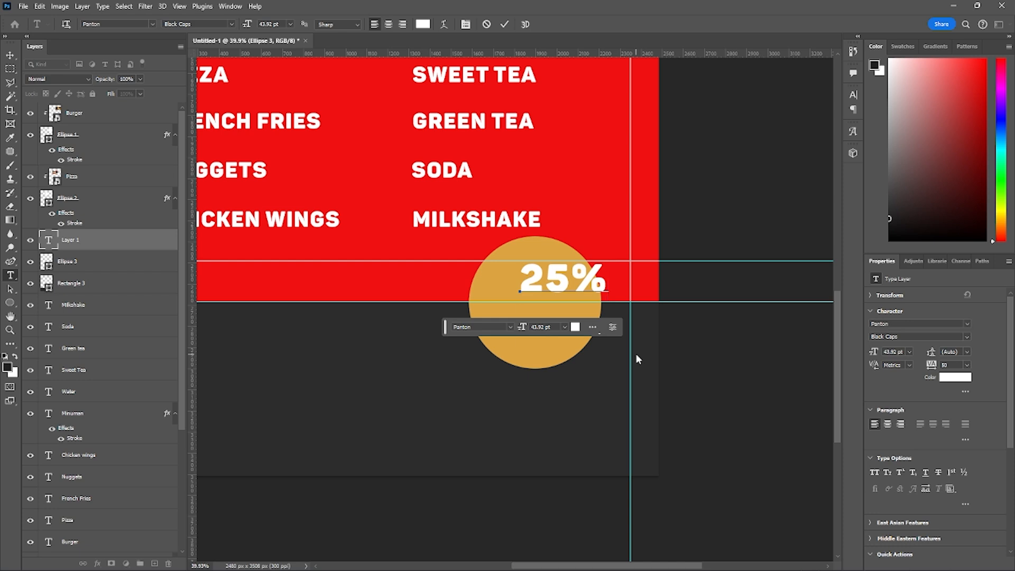
text(OFf)
key(ctrl+Return)
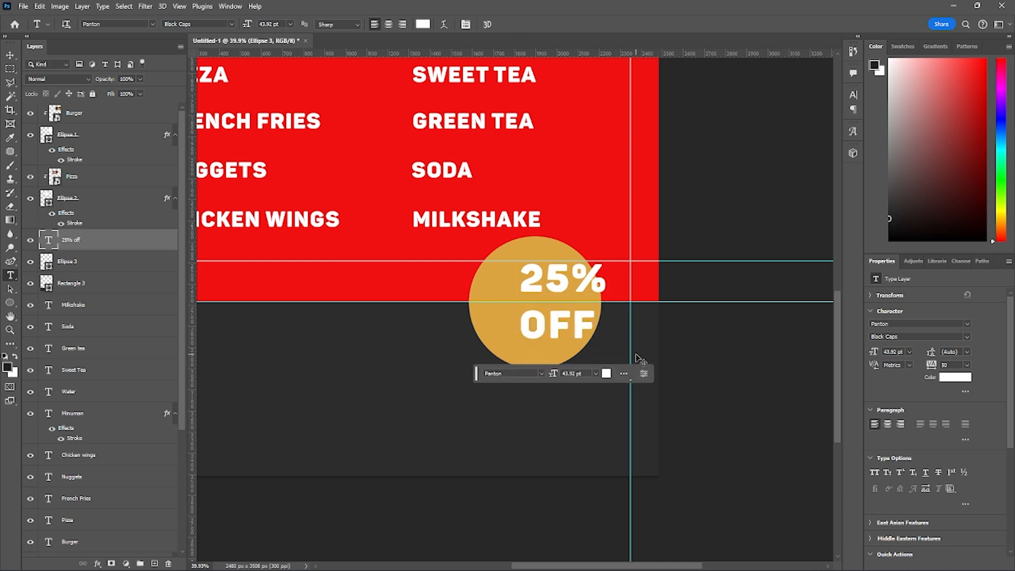
- Move the 25% OFF text left and down so it is centred inside the orange circle
key(ctrl+t)
drag(561, 330, 554, 328)
drag(538, 336, 535, 335)
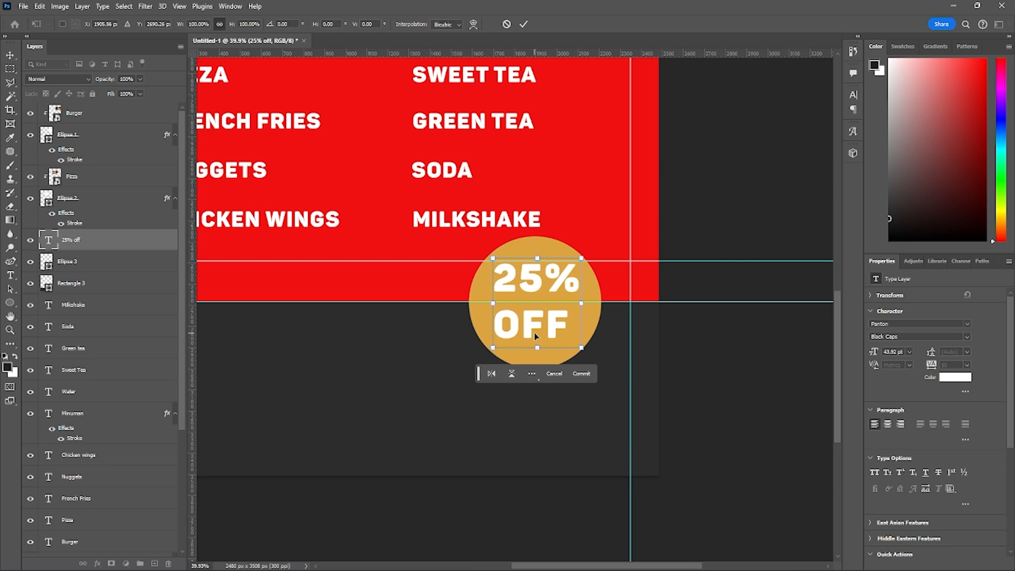
key(Return)
- Examine the badge text's placement on the circle and in the overall menu layout, leaving no layer selected
scroll(523, 289, down, 3)
scroll(524, 289, down, 2)
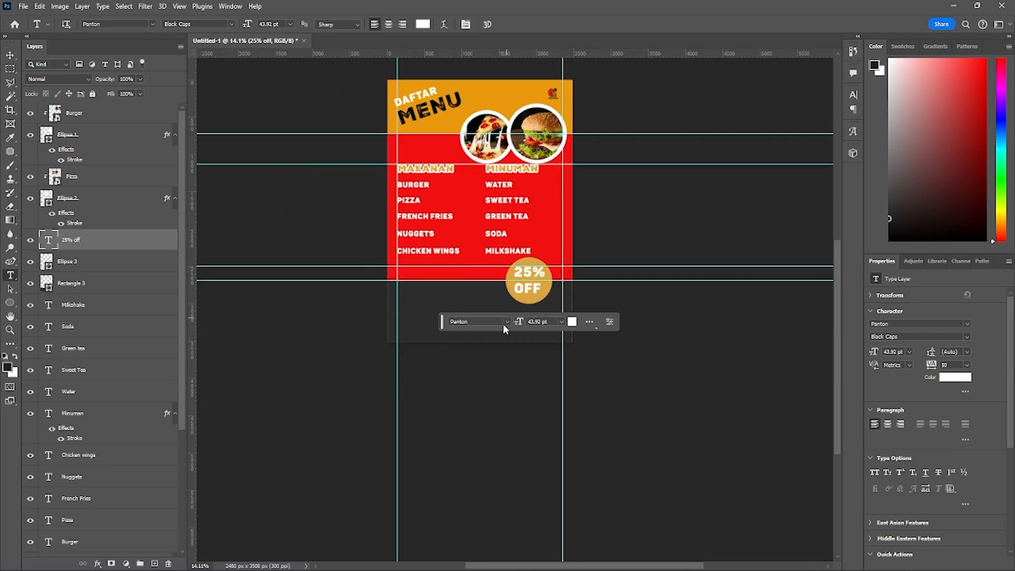
click(502, 324)
click(523, 299)
click(532, 288)
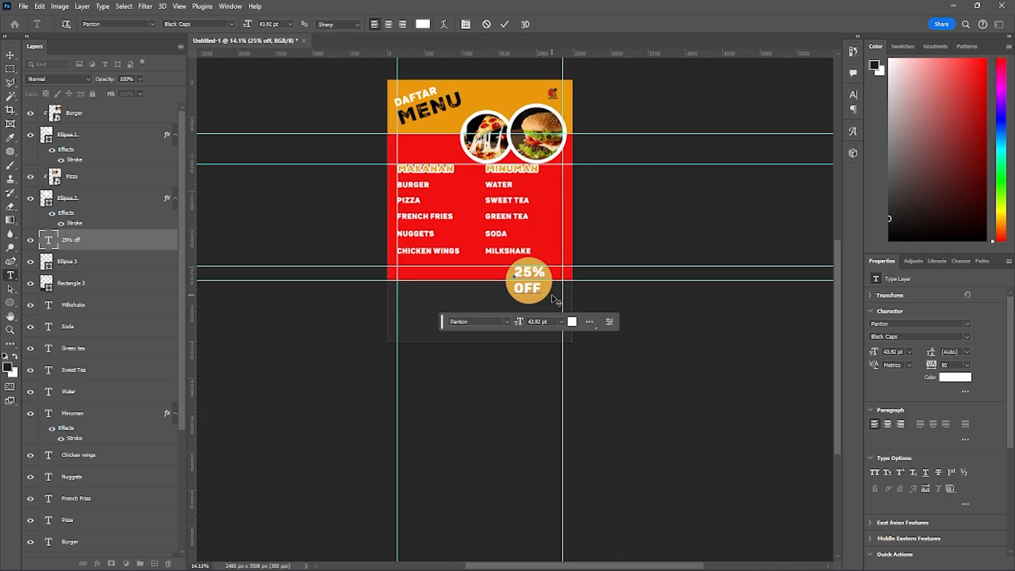
scroll(554, 301, up, 3)
click(550, 297)
scroll(552, 298, up, 1)
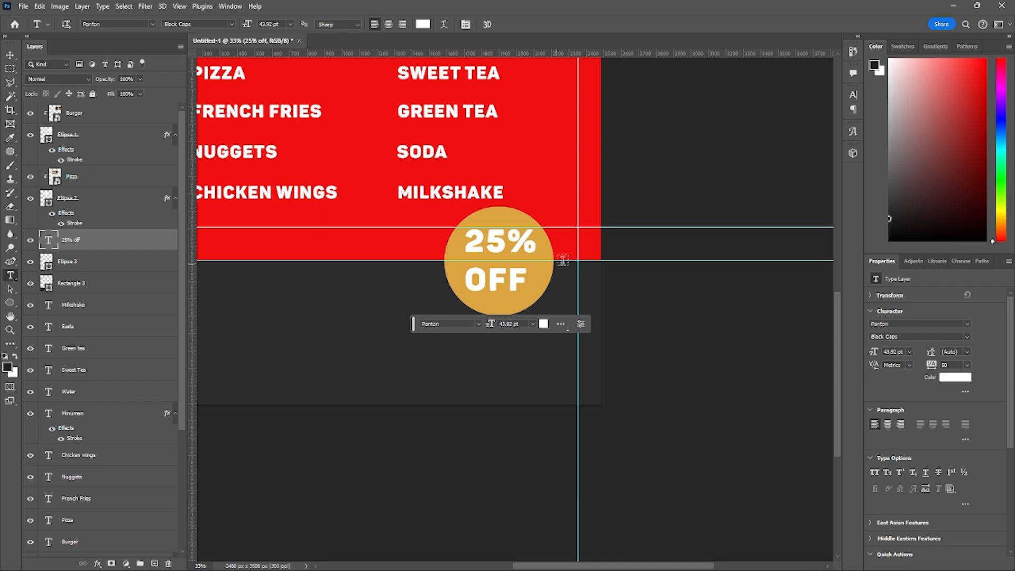
scroll(562, 260, down, 3)
scroll(462, 274, down, 2)
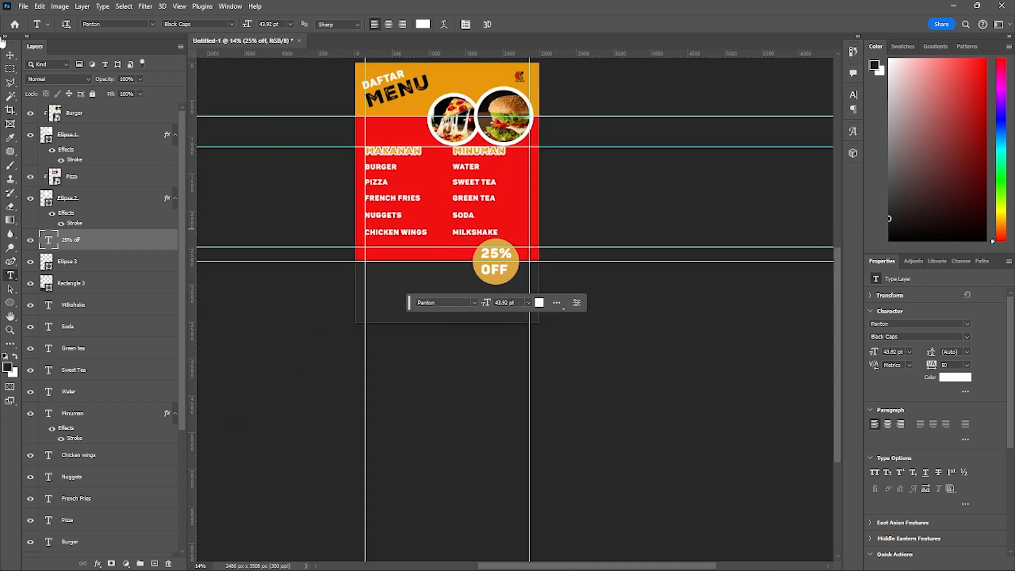
click(10, 55)
click(568, 355)
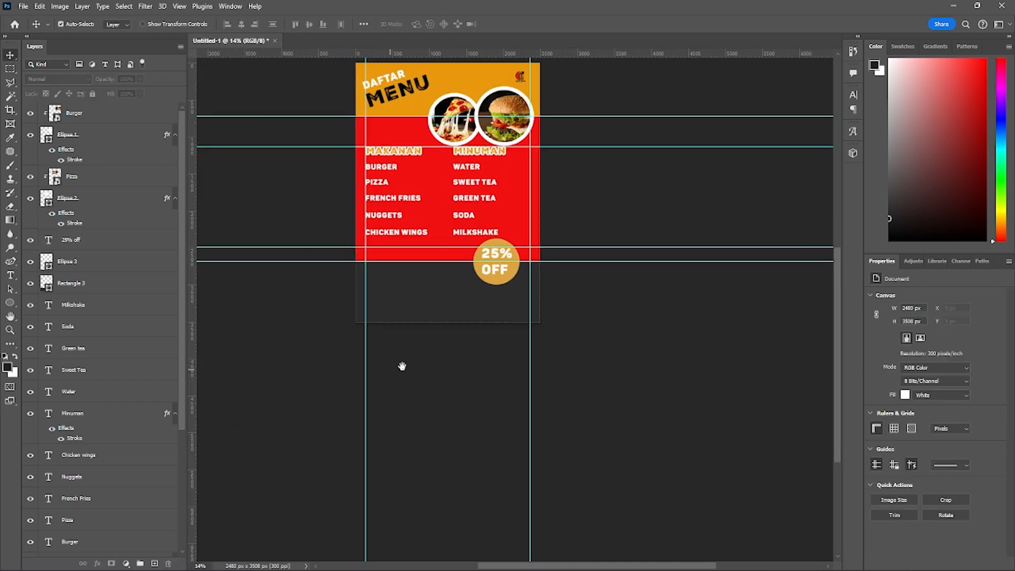
- Add the white text FOR DELIVERY in the dark section below the red one
scroll(493, 342, up, 2)
scroll(492, 309, up, 2)
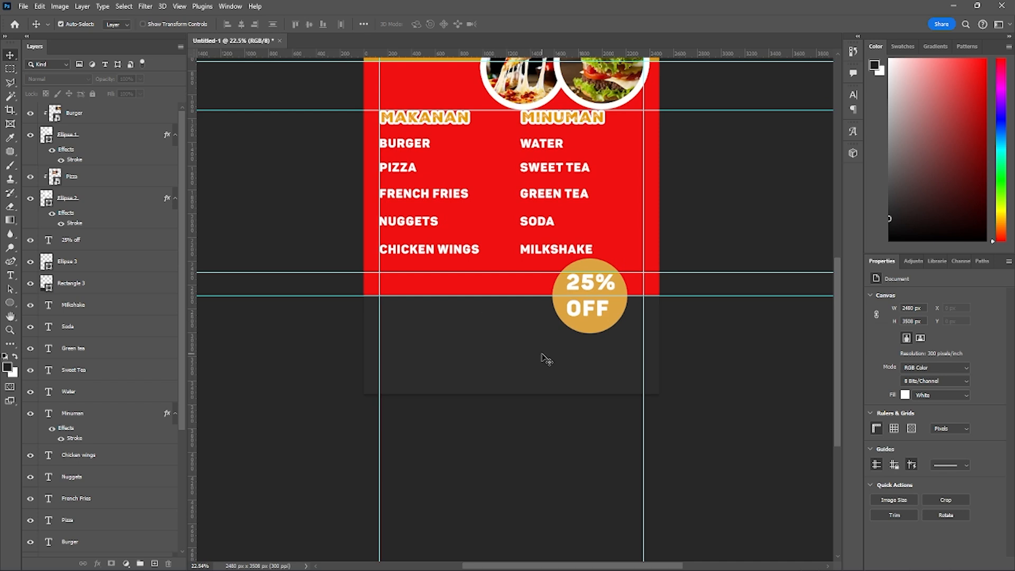
scroll(548, 360, up, 1)
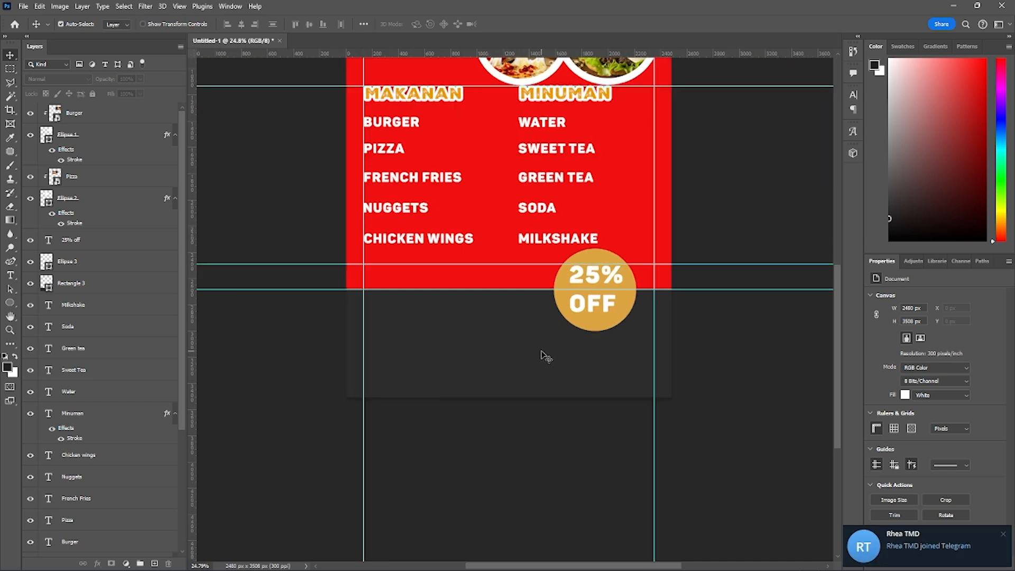
mouse_move(519, 344)
mouse_down()
mouse_move(523, 355)
mouse_move(512, 354)
mouse_up()
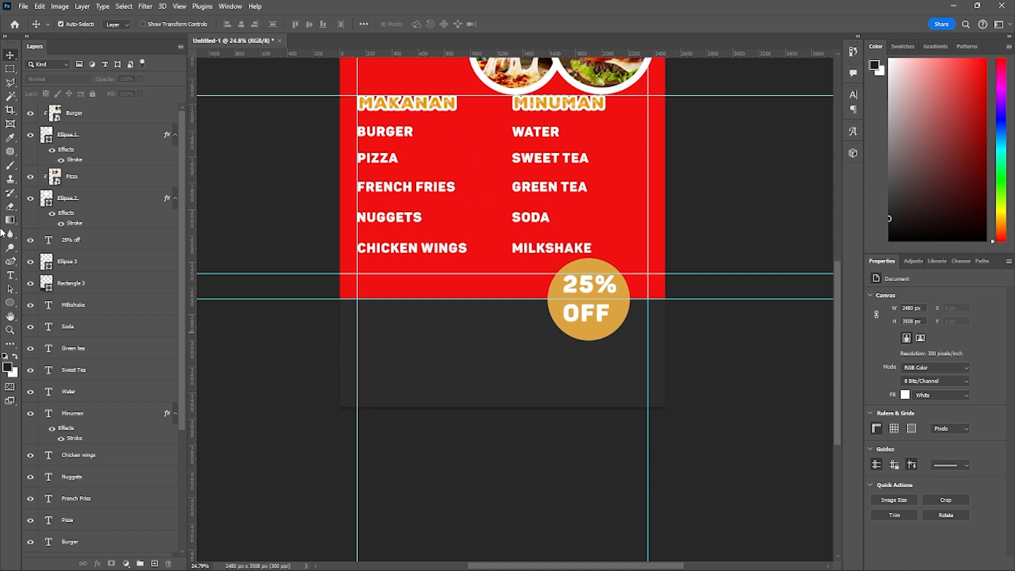
key(t)
click(383, 344)
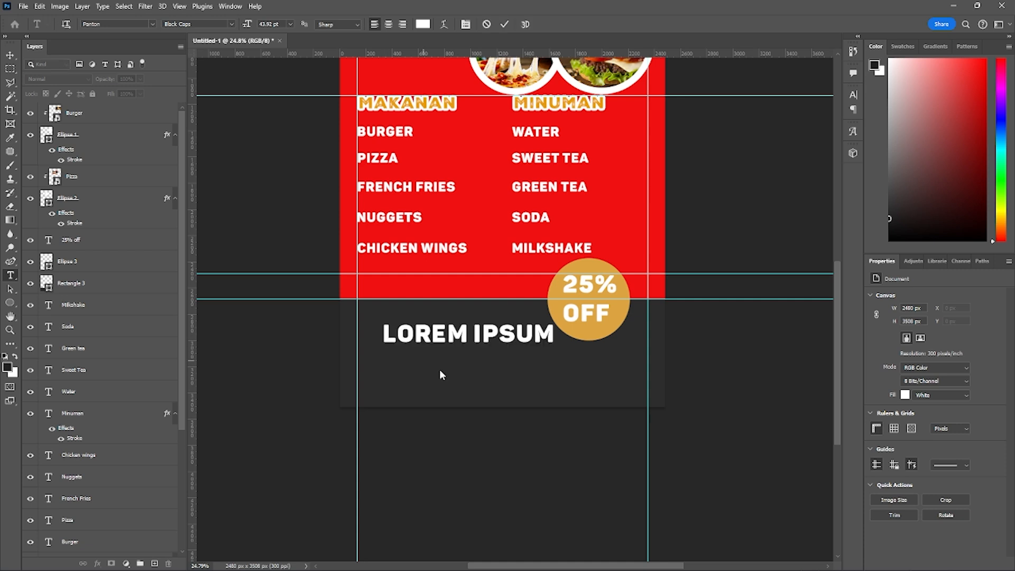
text(FOR DE)
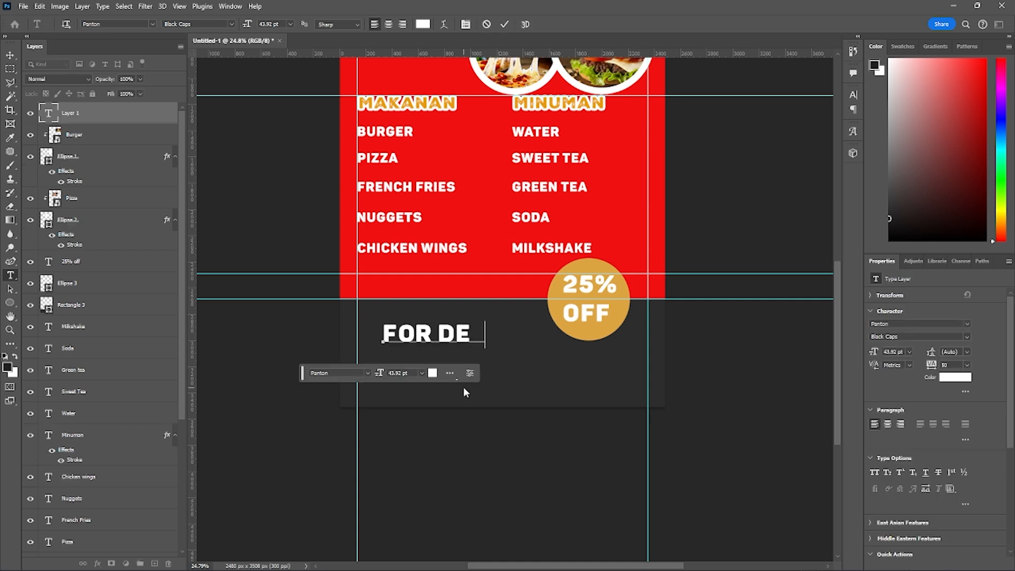
text(LIVERY)
key(ctrl+Return)
- Scale the FOR DELIVERY text to about 70% and align its start with the left margin guide
key(ctrl+t)
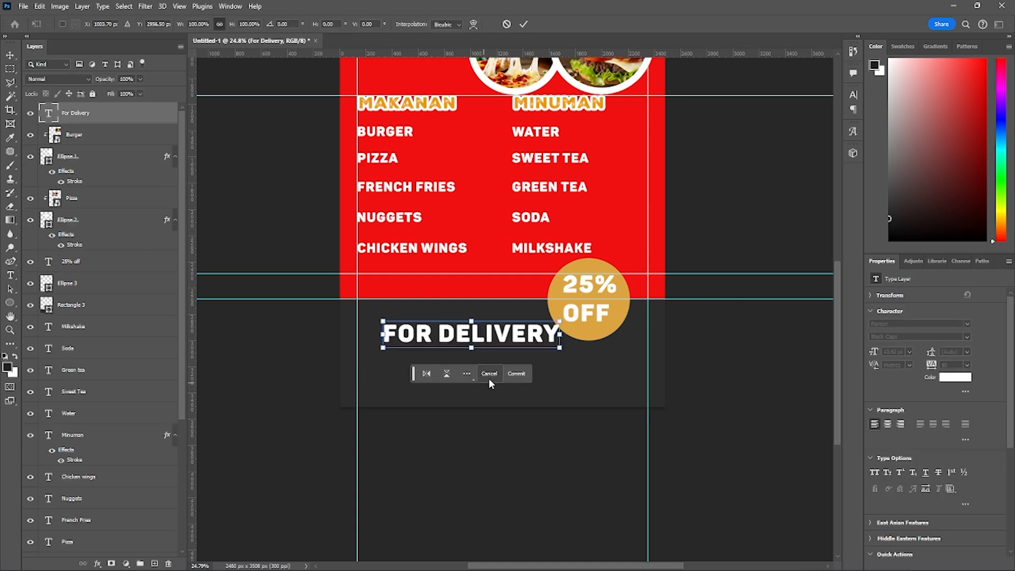
drag(569, 343, 452, 339)
scroll(452, 340, up, 3)
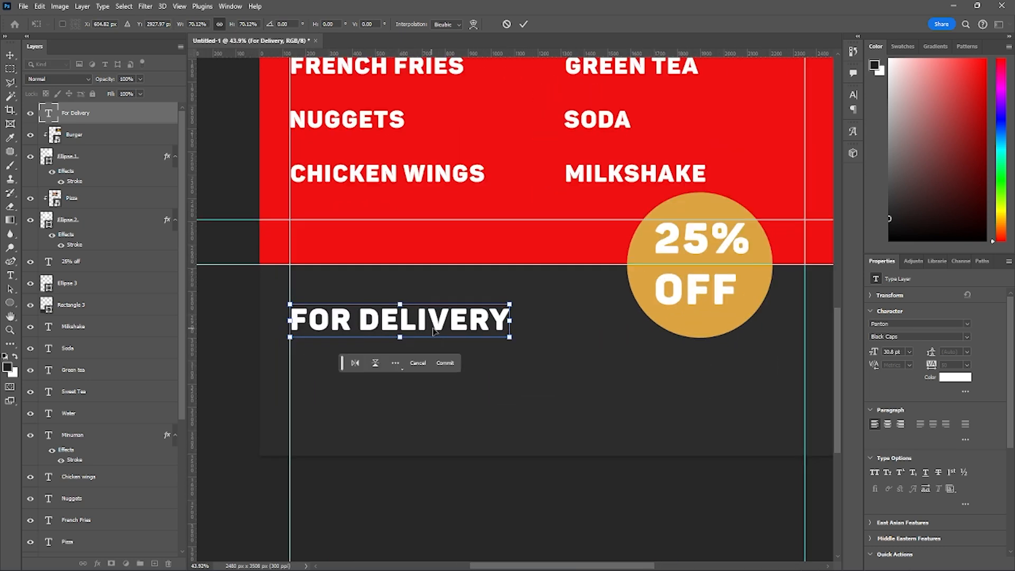
key(Return)
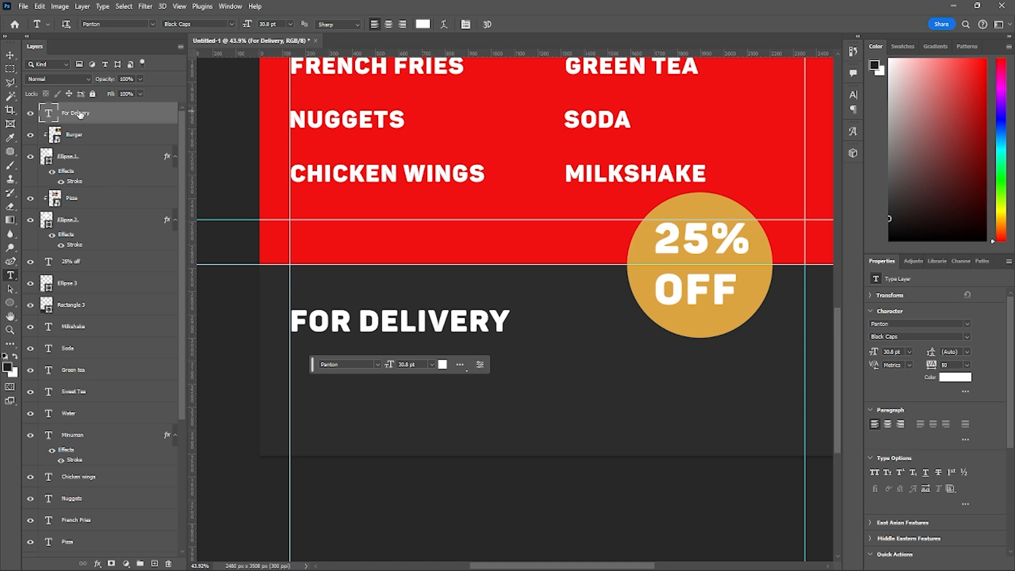
- Duplicate the FOR DELIVERY text layer and place the copy directly below the original
key(ctrl+j)
key(ctrl+t)
drag(346, 330, 349, 375)
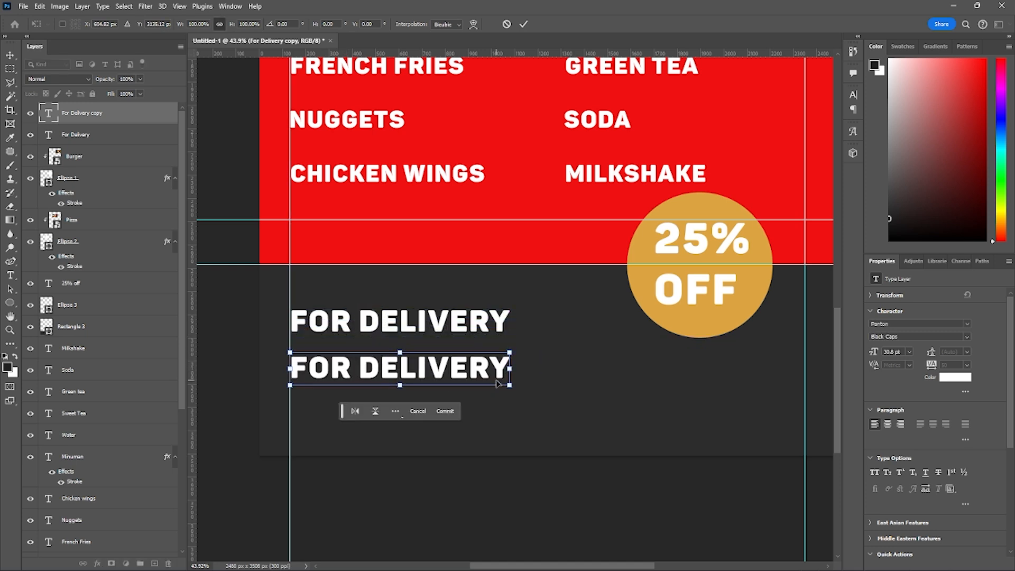
key(Return)
- Replace the copied FOR DELIVERY text with the delivery phone number
triple_click(454, 368)
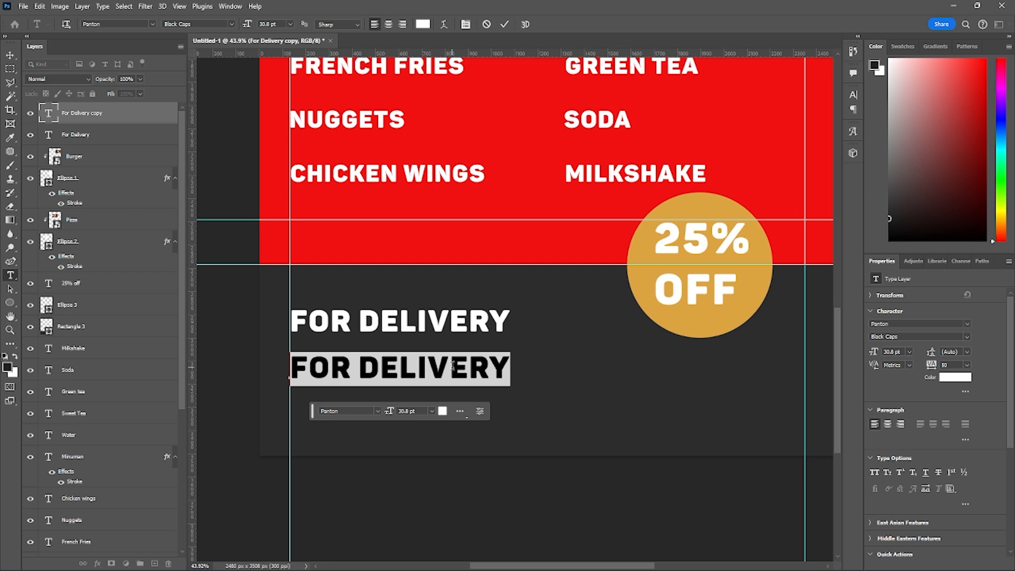
text(+62)
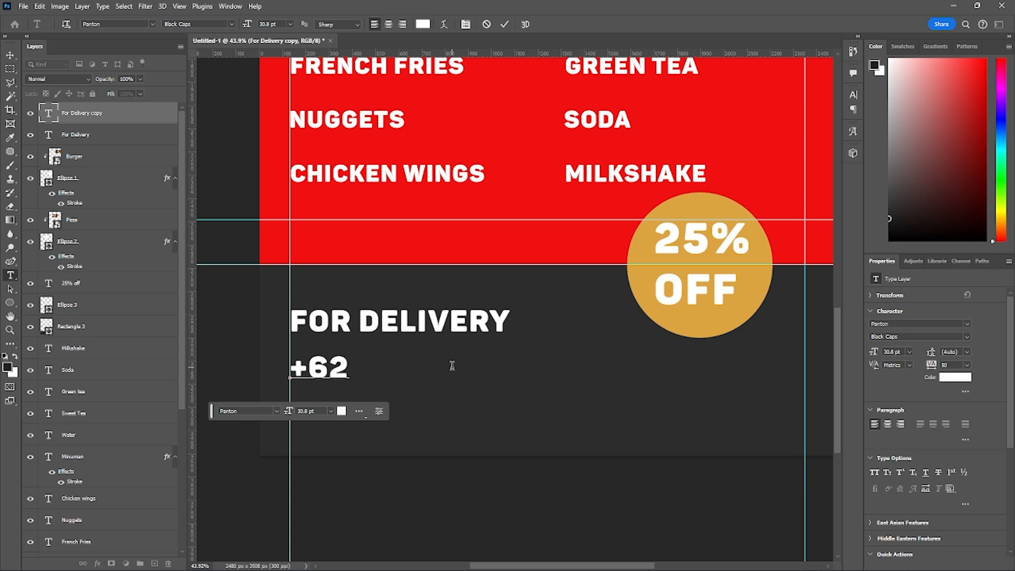
text(1)
text( 4567)
key(BackSpace)
text(67)
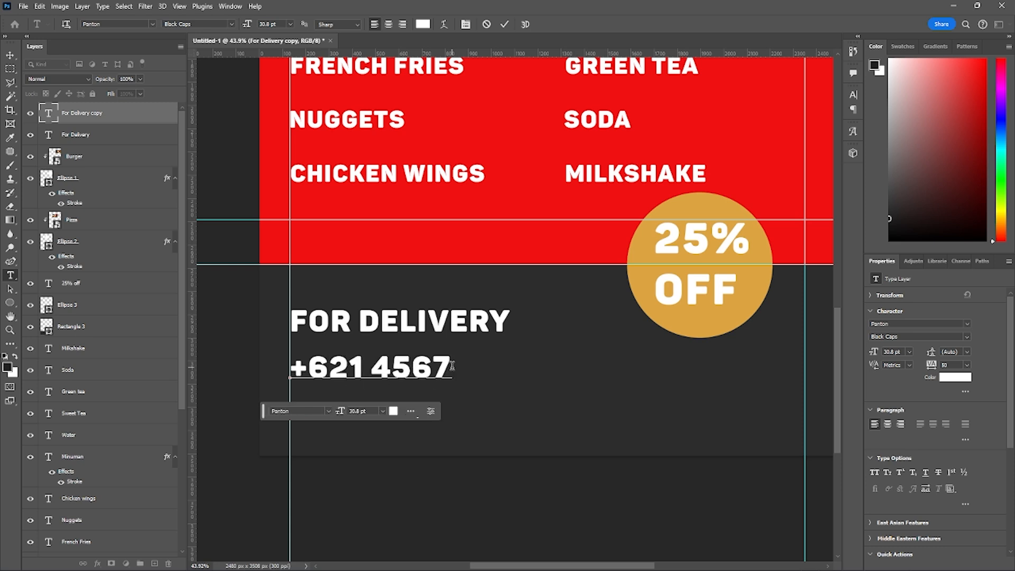
text( 890)
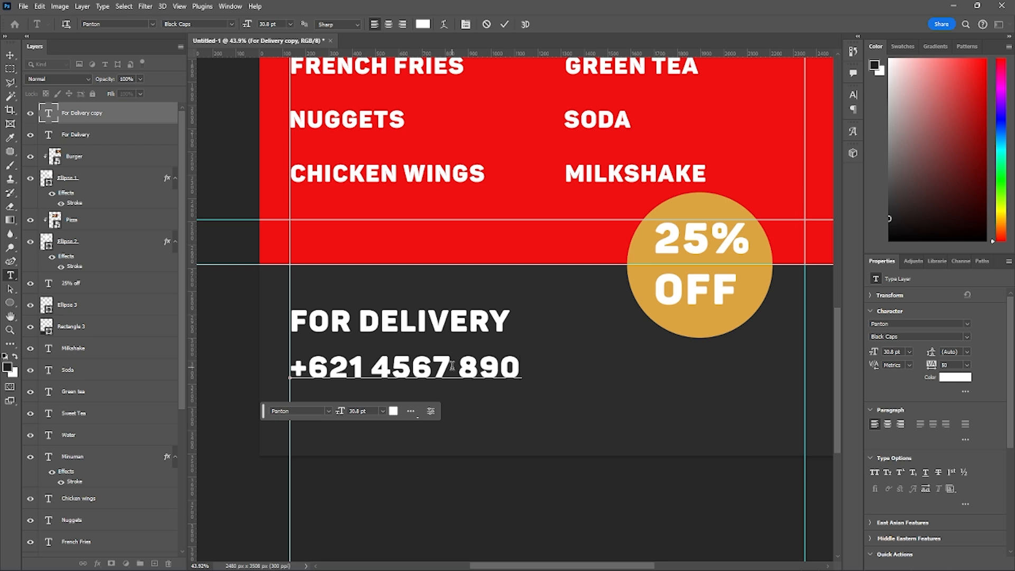
key(ctrl+Return)
- Colour the phone number text with the menu's red, #f01111
click(479, 367)
key(ctrl+a)
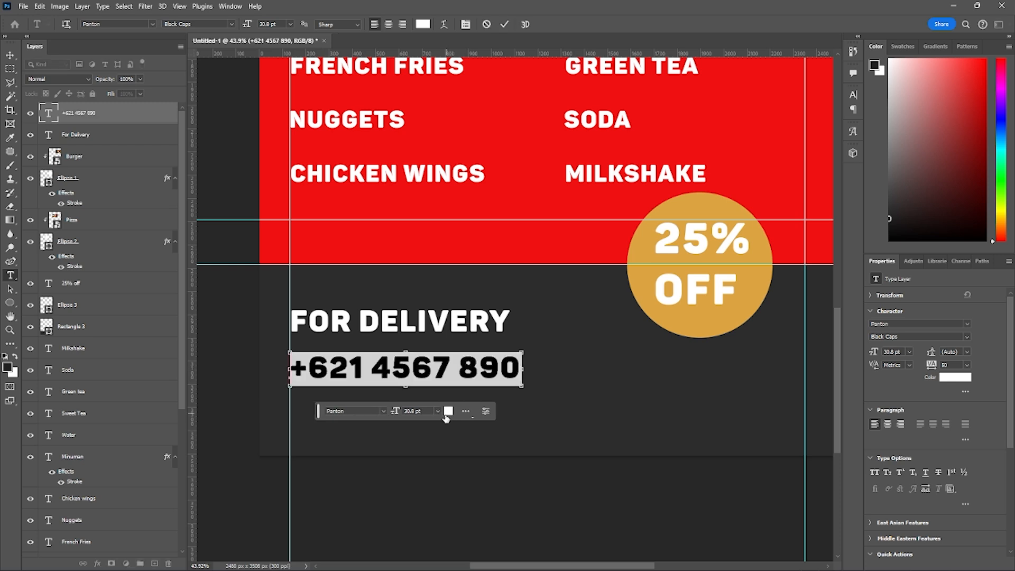
click(447, 412)
click(519, 114)
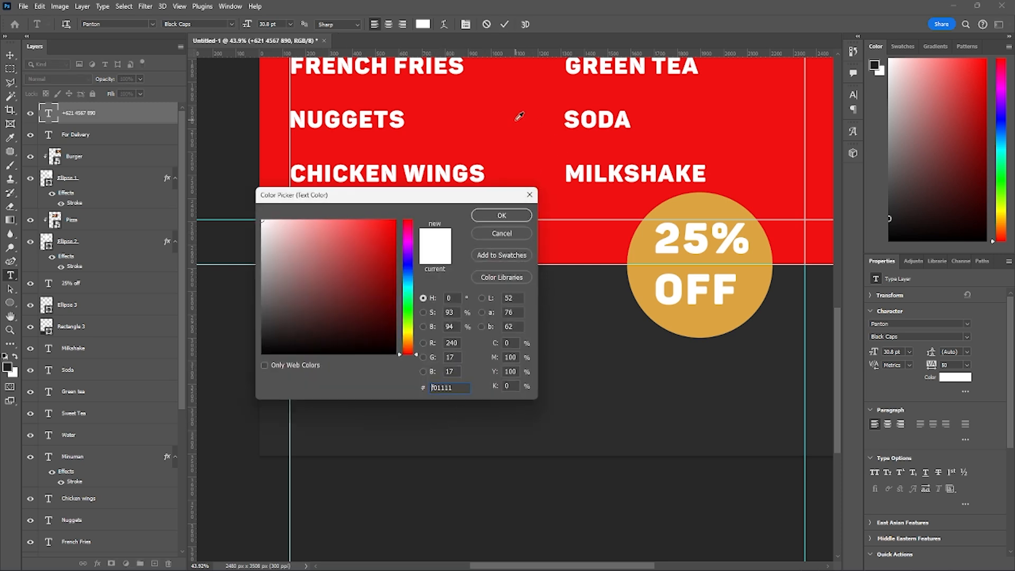
click(501, 215)
key(ctrl+Return)
- Enlarge the phone number text to about 127%, keeping its start on the left margin guide
key(ctrl+t)
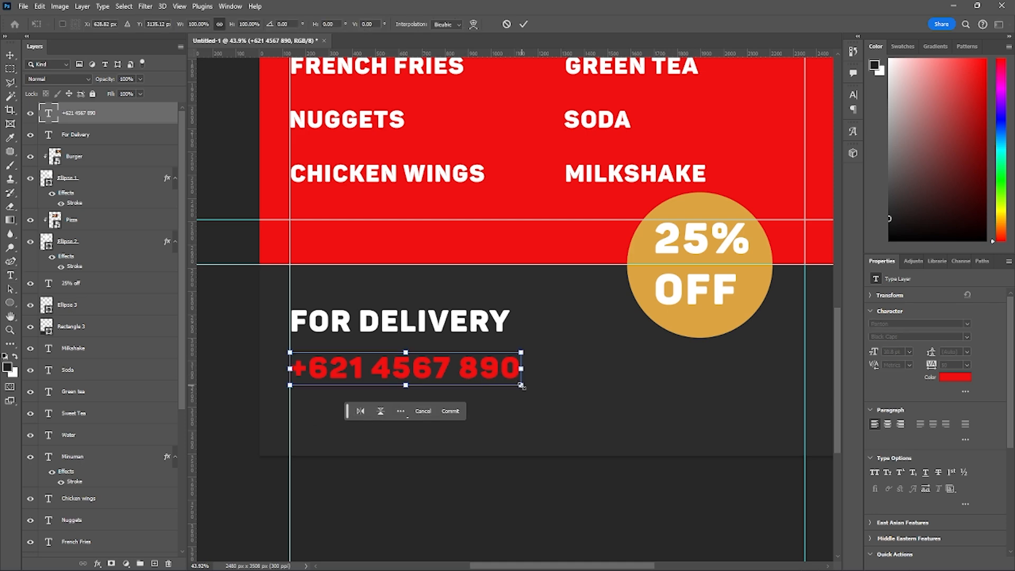
drag(522, 386, 584, 405)
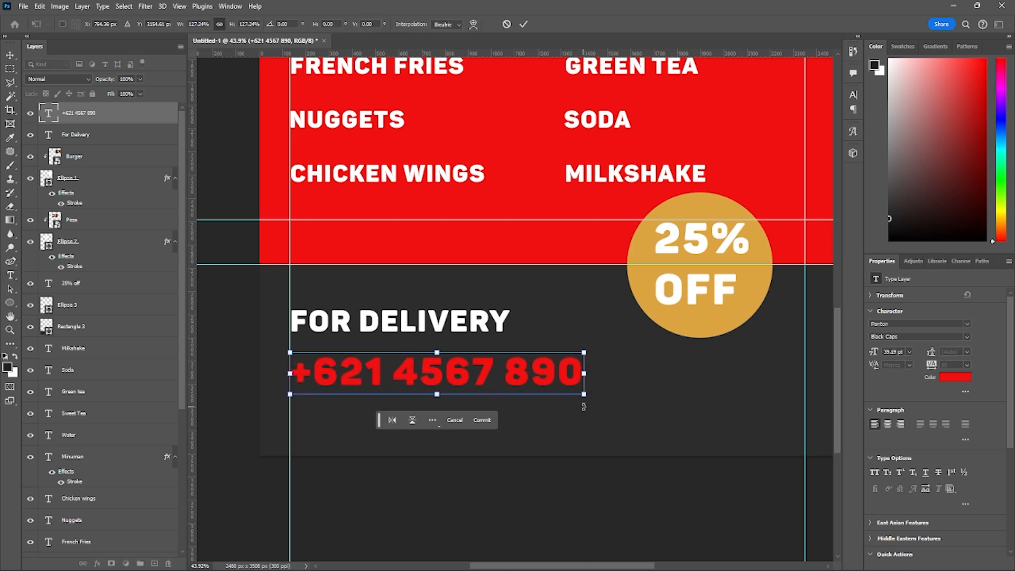
key(Return)
scroll(582, 403, down, 5)
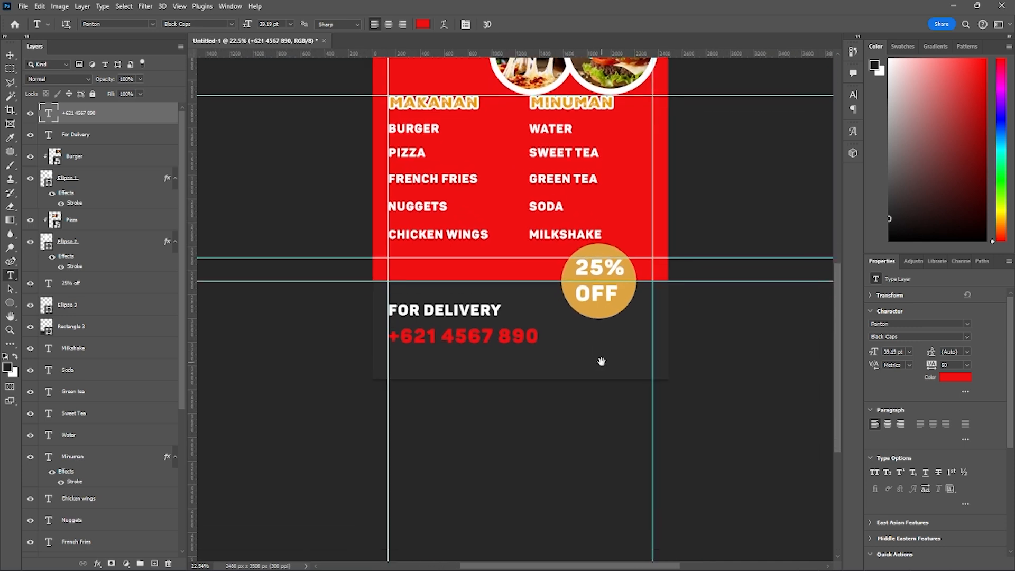
click(571, 359)
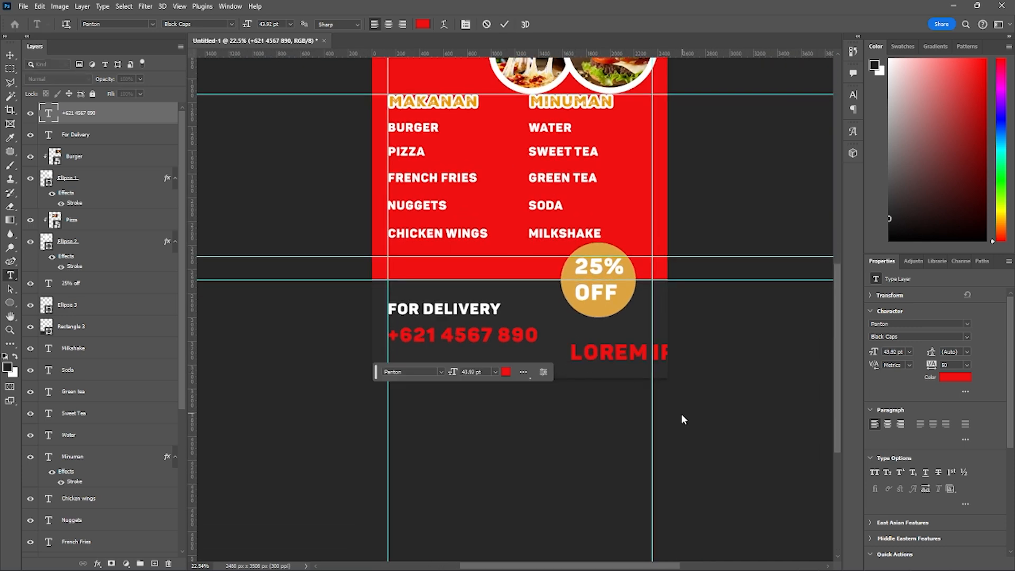
click(423, 24)
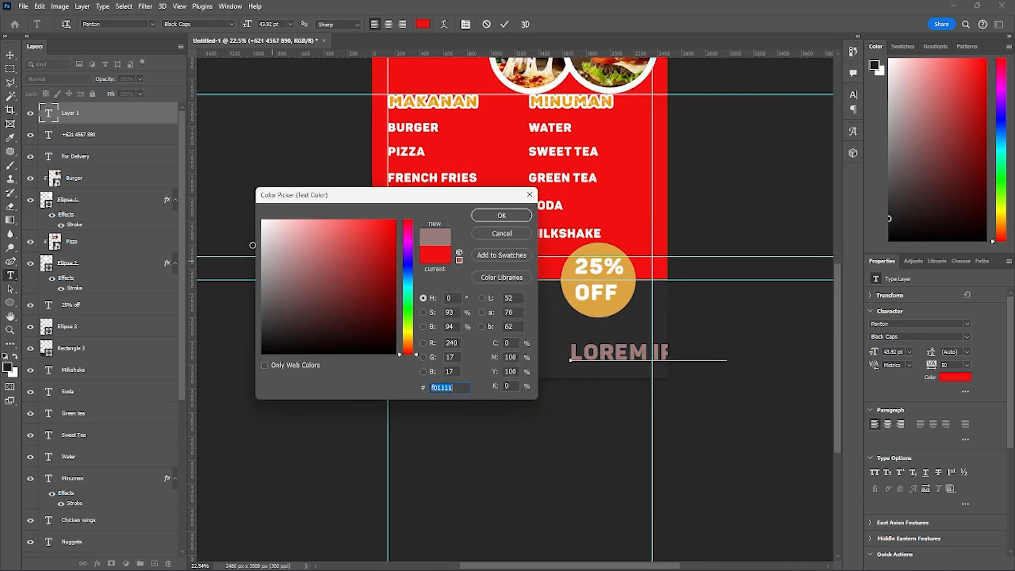
drag(252, 245, 261, 219)
click(501, 215)
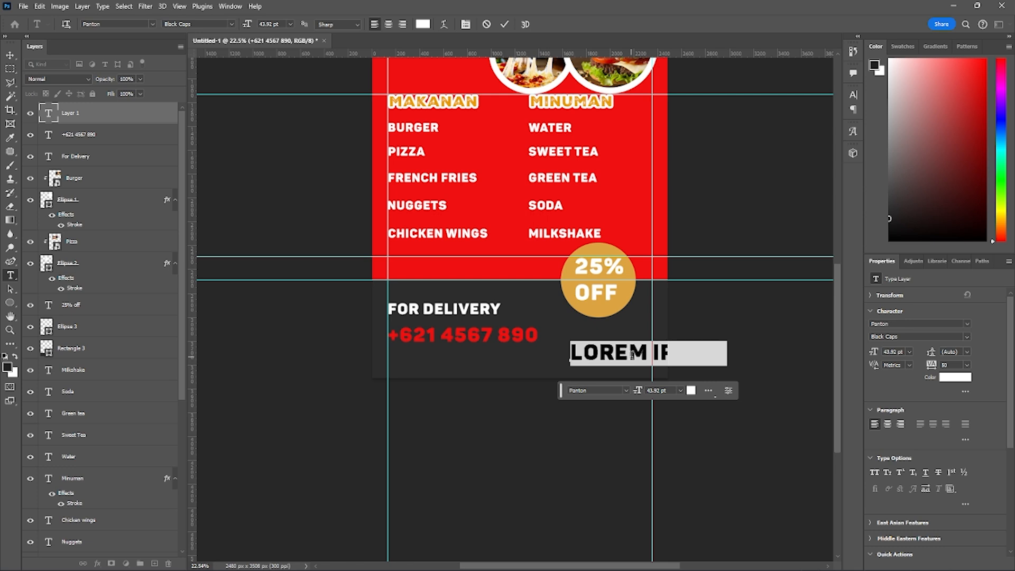
text(www.)
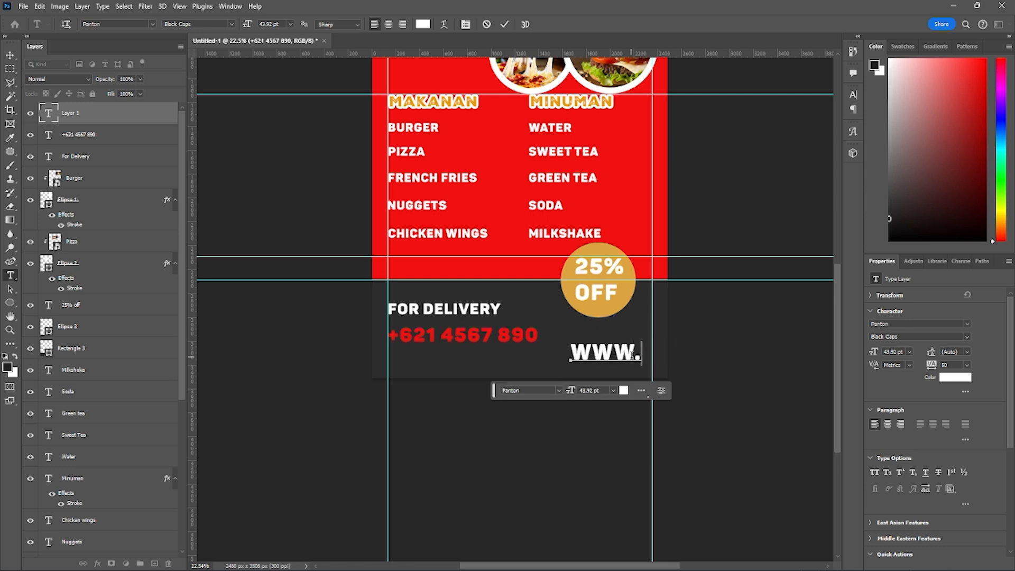
text(fastfood.com)
key(ctrl+Return)
key(ctrl+t)
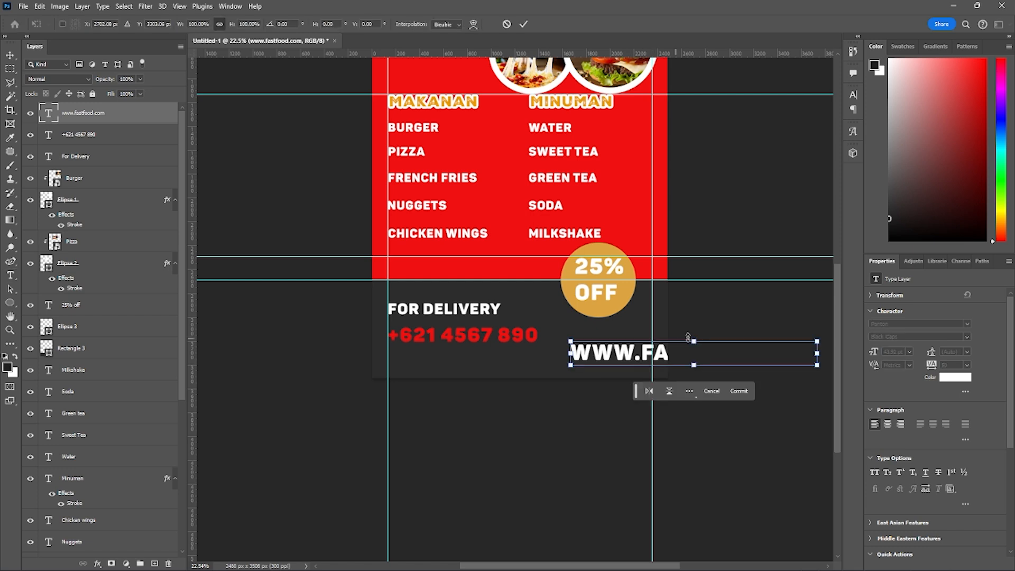
drag(817, 361, 627, 370)
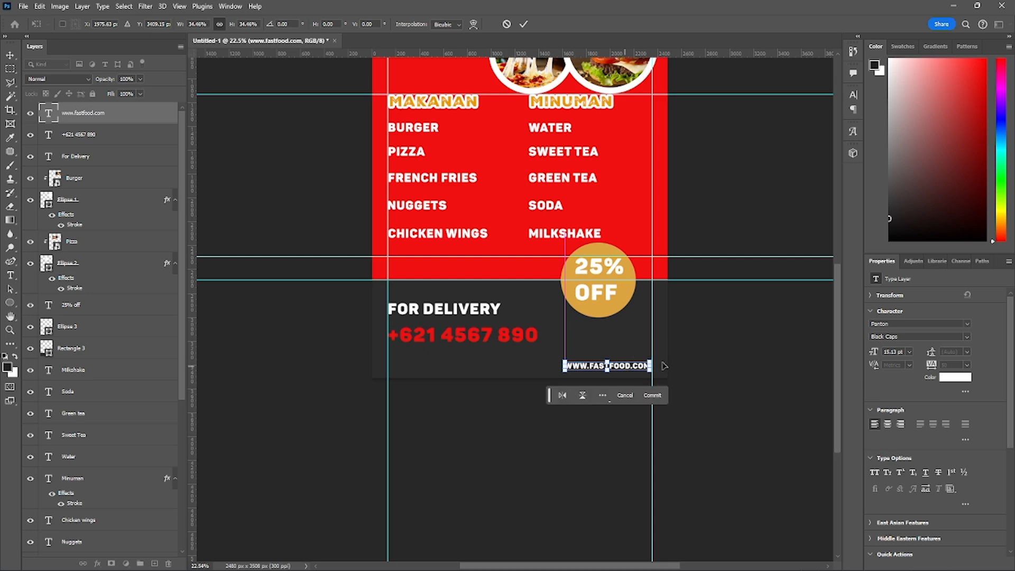
scroll(550, 334, down, 1)
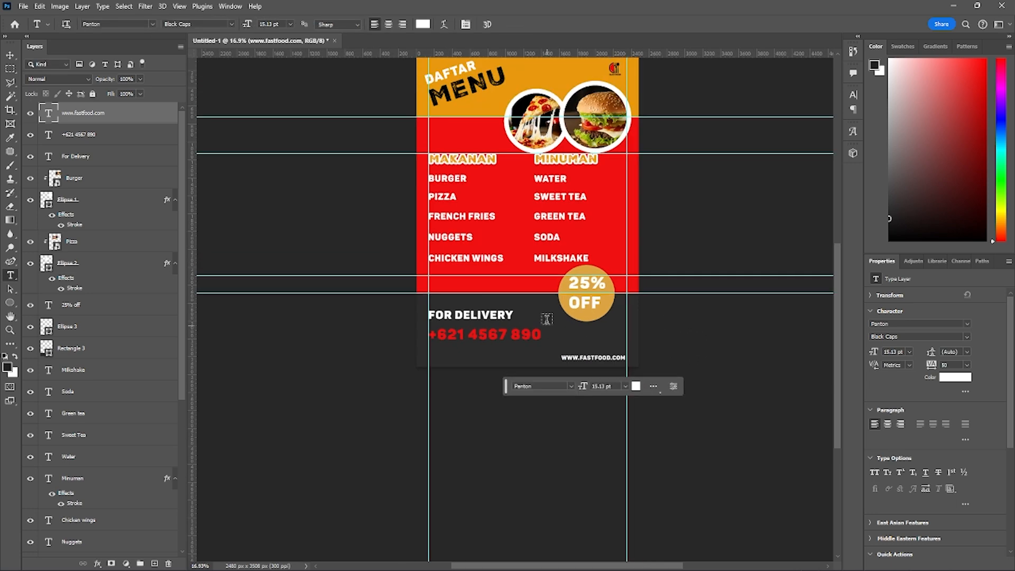
key(Return)
- Clear all the guides from the menu document
scroll(550, 232, up, 1)
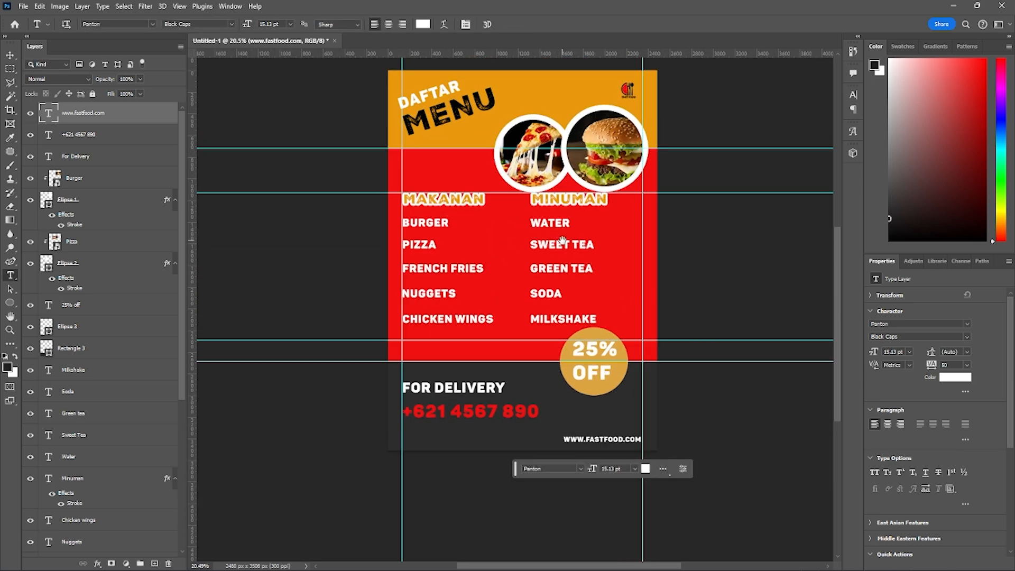
drag(562, 240, 523, 252)
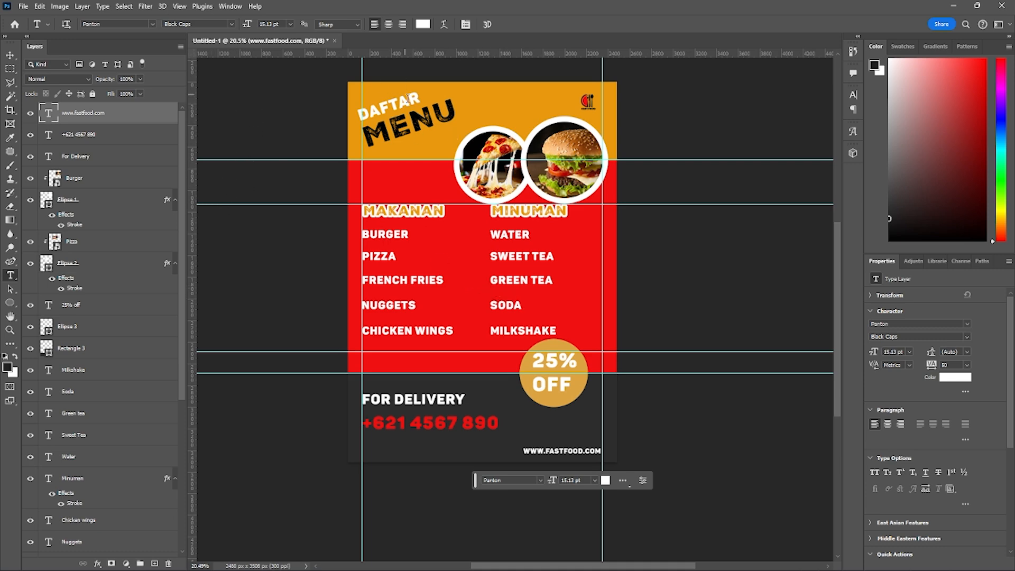
click(179, 7)
mouse_move(232, 285)
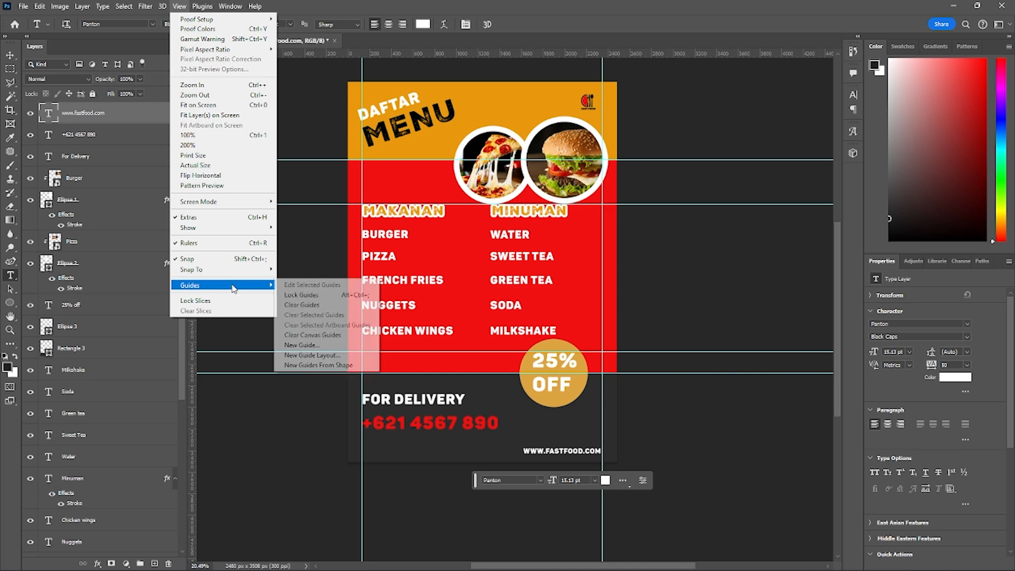
click(316, 305)
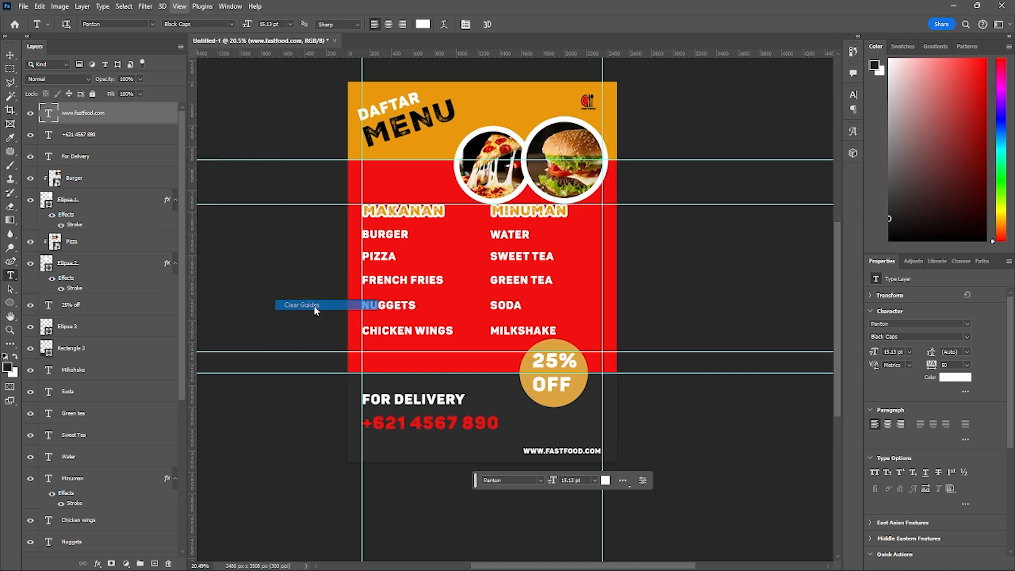
drag(447, 331, 460, 320)
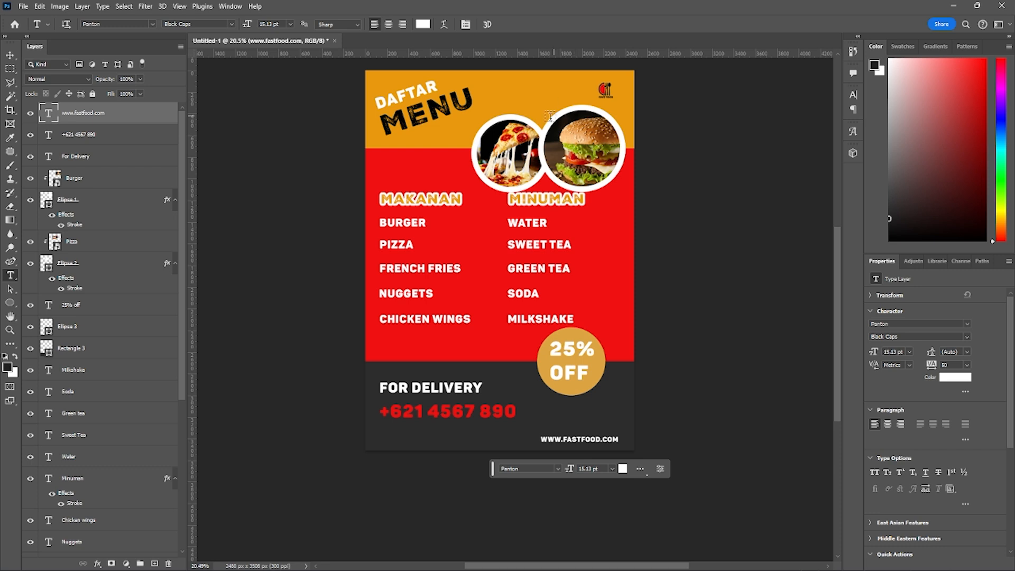
- Add a drop shadow to Ellipse 1, the white-bordered circle holding the burger photo
click(115, 202)
click(109, 242)
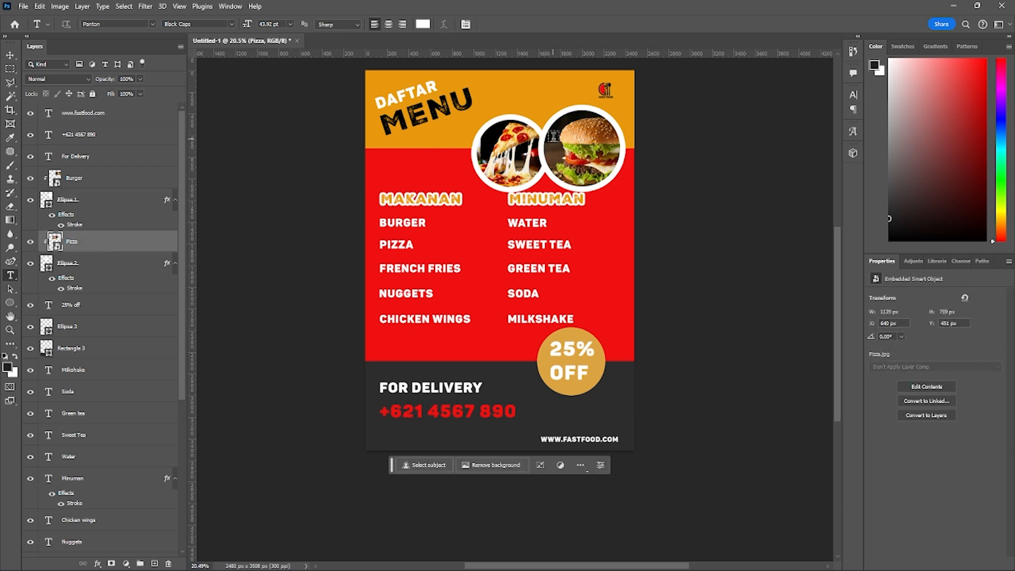
key(v)
click(578, 108)
scroll(91, 284, down, 1)
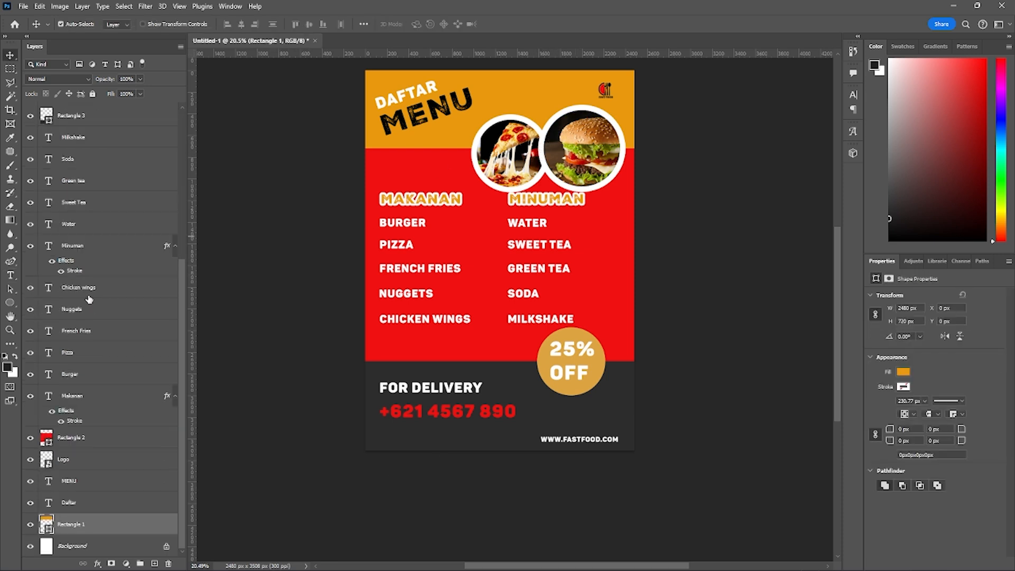
scroll(89, 296, up, 5)
click(502, 143)
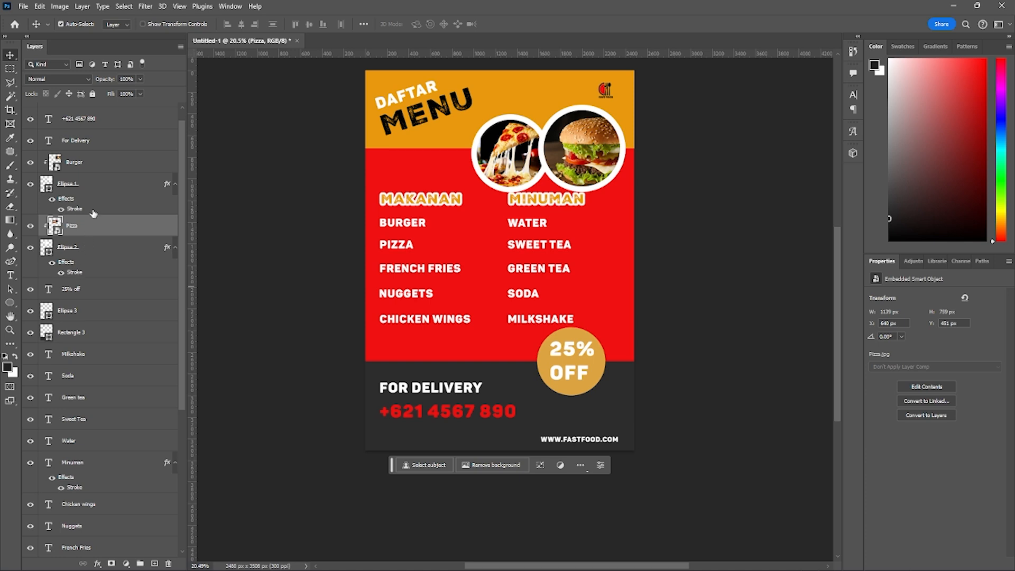
click(88, 188)
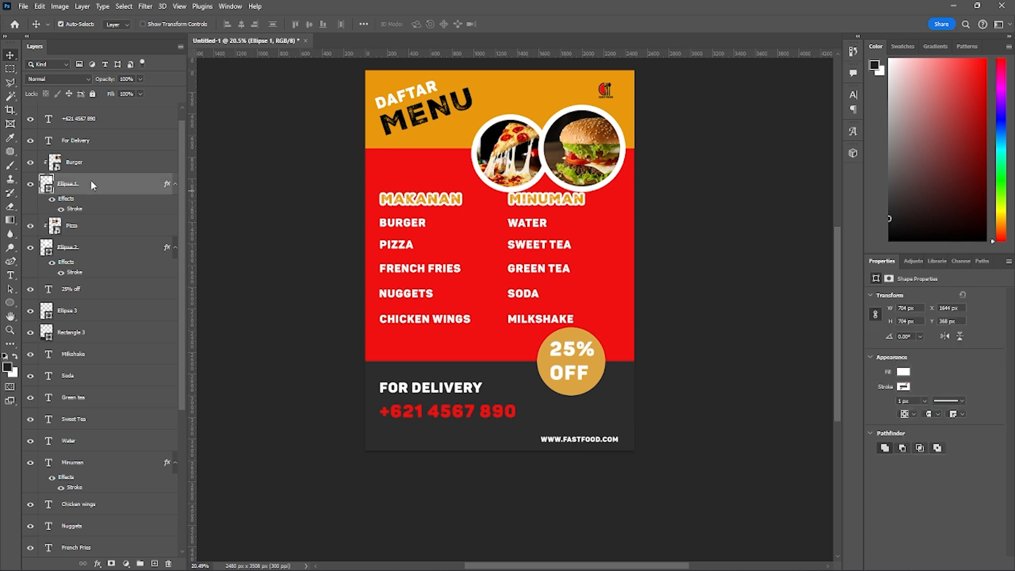
right_click(91, 187)
click(114, 157)
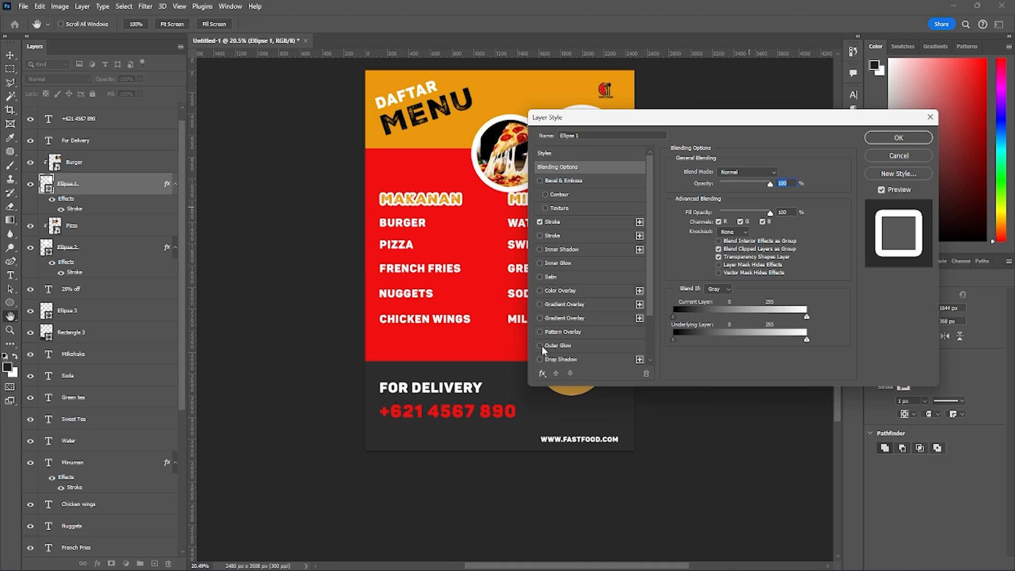
scroll(557, 338, down, 1)
click(542, 346)
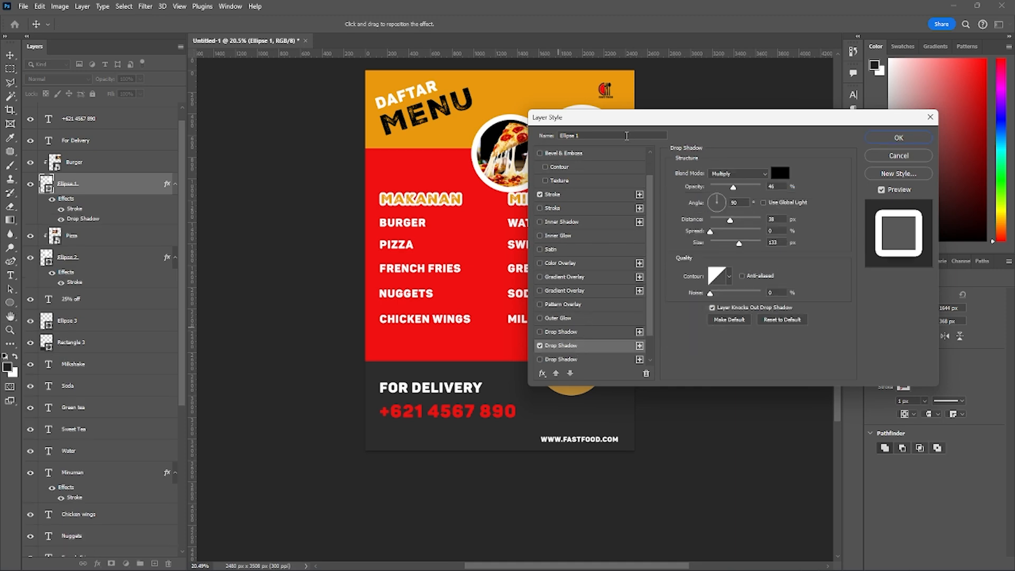
- Set the burger circle's drop shadow to 68% opacity and 87 px distance, without using global light
drag(624, 123, 140, 123)
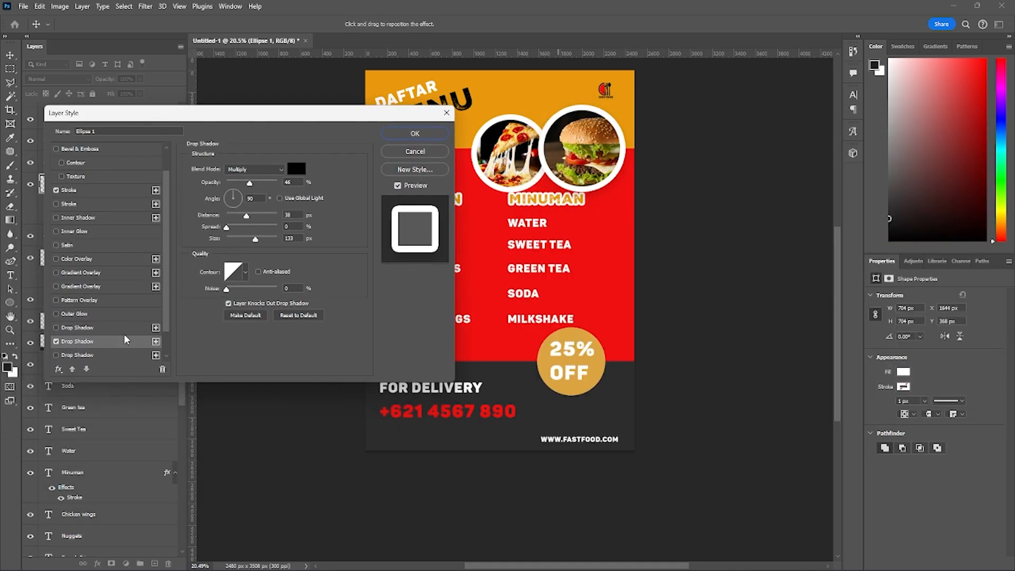
click(279, 198)
click(279, 198)
drag(249, 184, 262, 220)
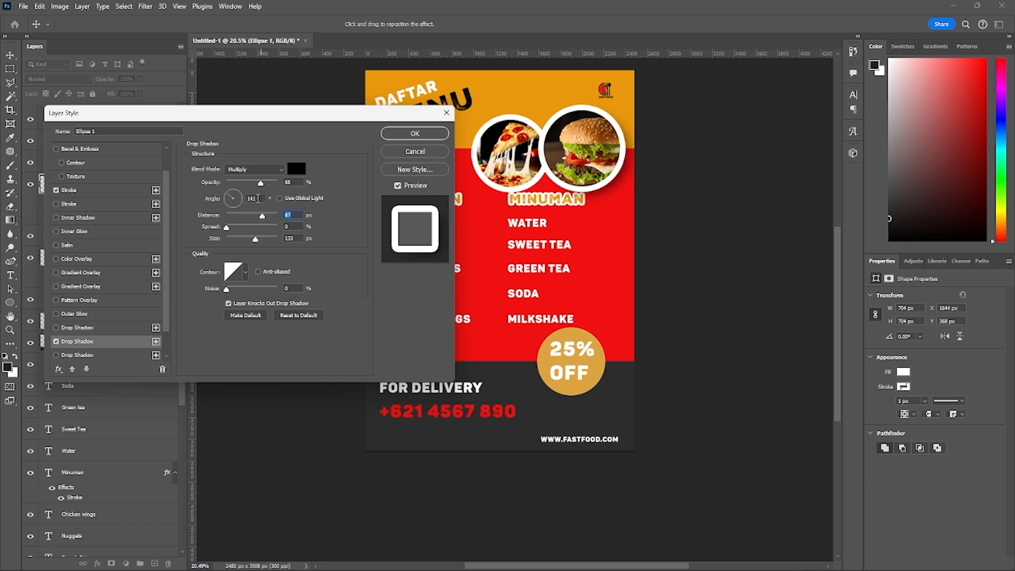
key(Return)
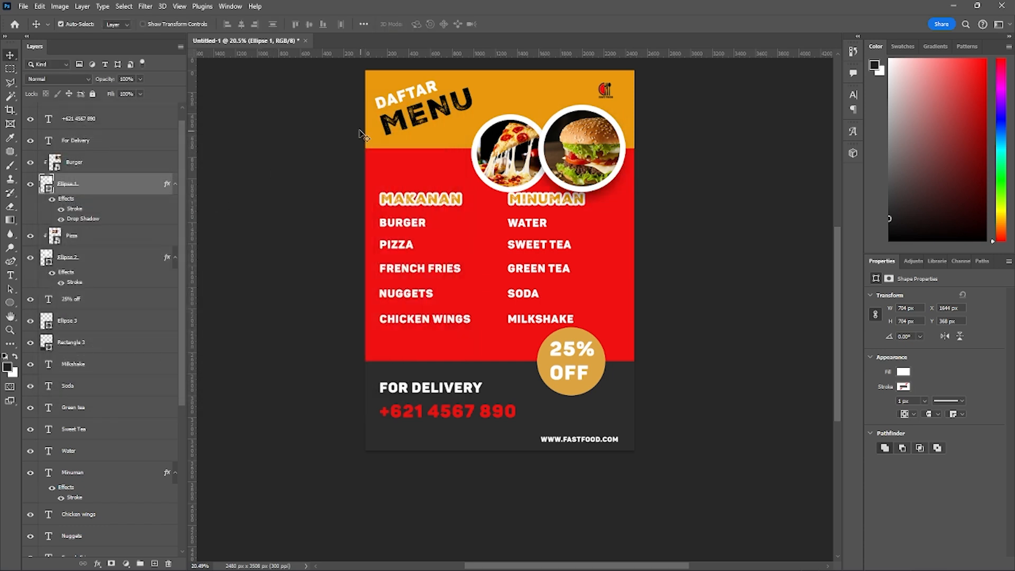
- Refine the burger circle's drop shadow to a distance of 65 px, spread of 1% and size of 92 px
right_click(110, 186)
click(155, 146)
right_click(117, 184)
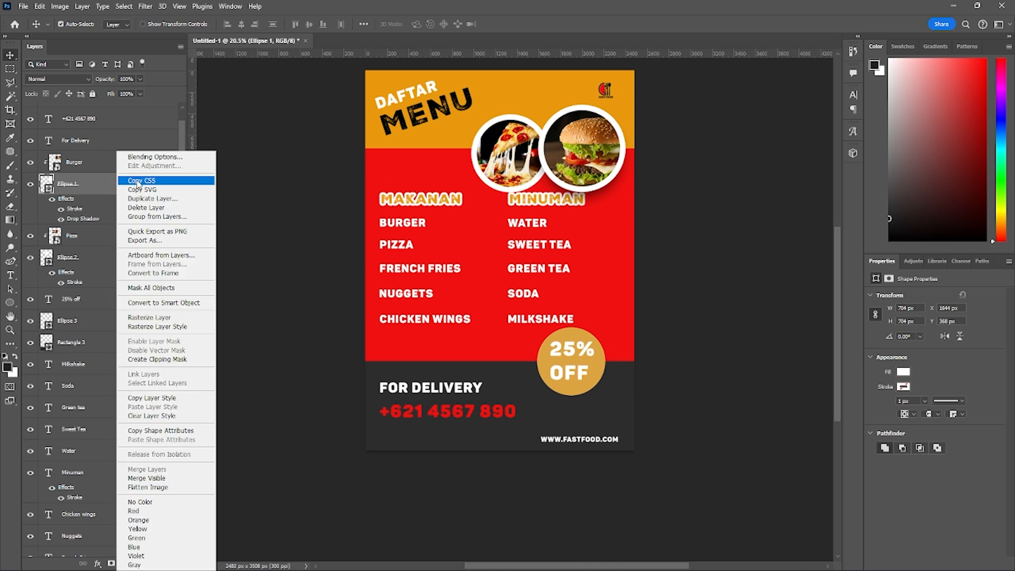
click(148, 158)
scroll(97, 343, down, 3)
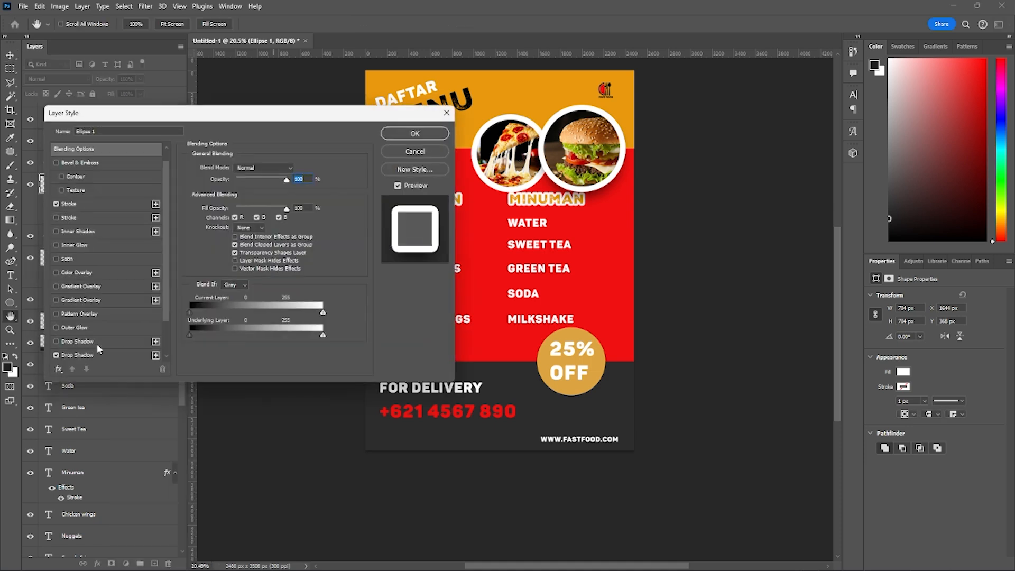
click(89, 315)
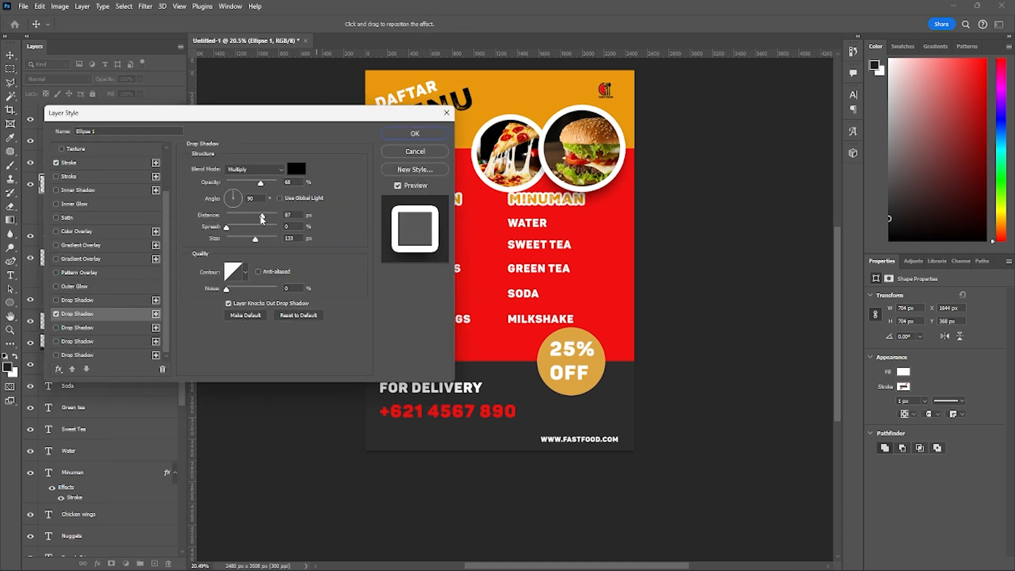
drag(262, 220, 230, 229)
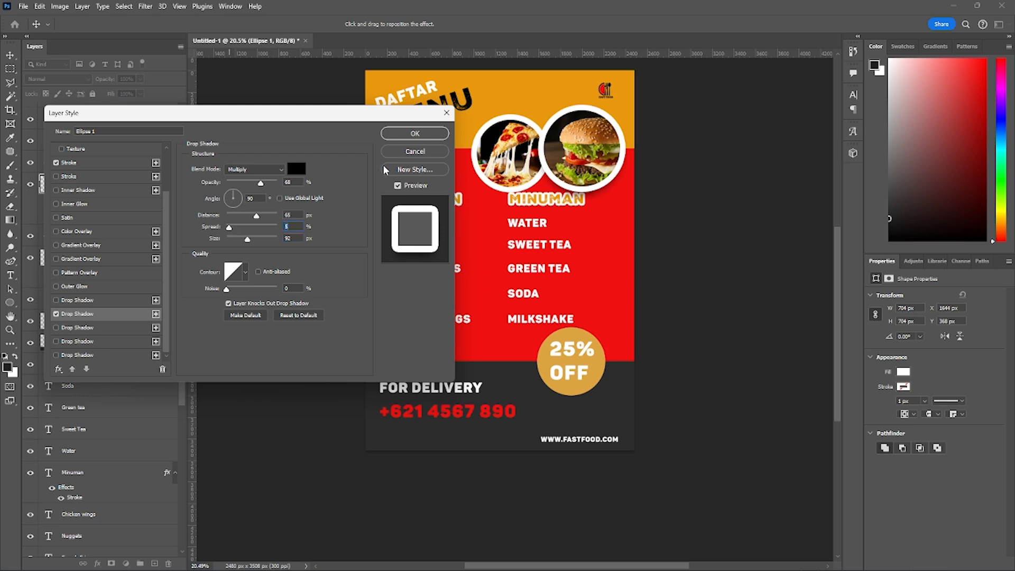
click(414, 134)
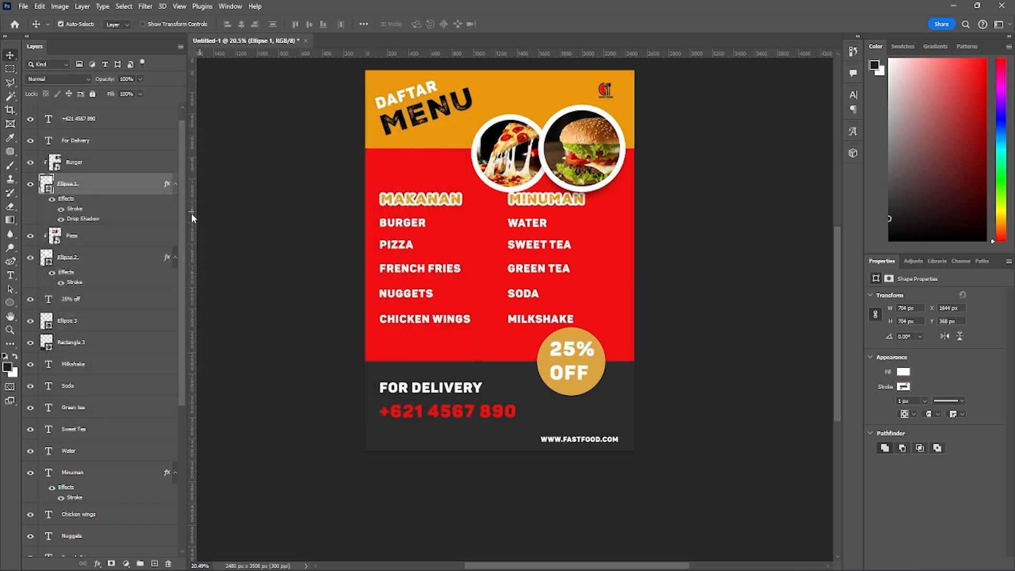
- Add a drop shadow with a distance of 57 px to Ellipse 2, the circle holding the pizza photo
click(127, 256)
right_click(130, 254)
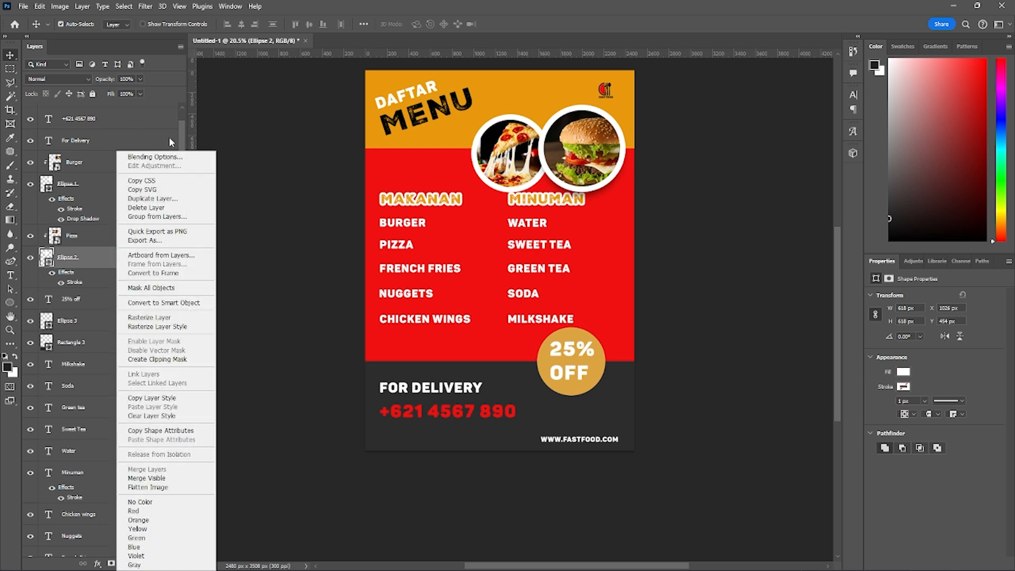
click(163, 153)
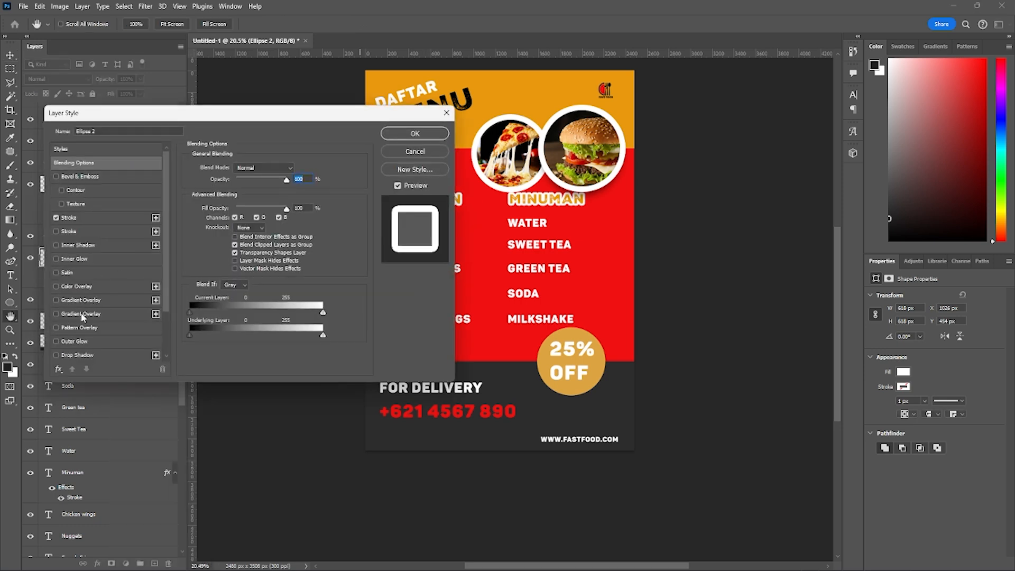
scroll(98, 320, down, 1)
click(56, 356)
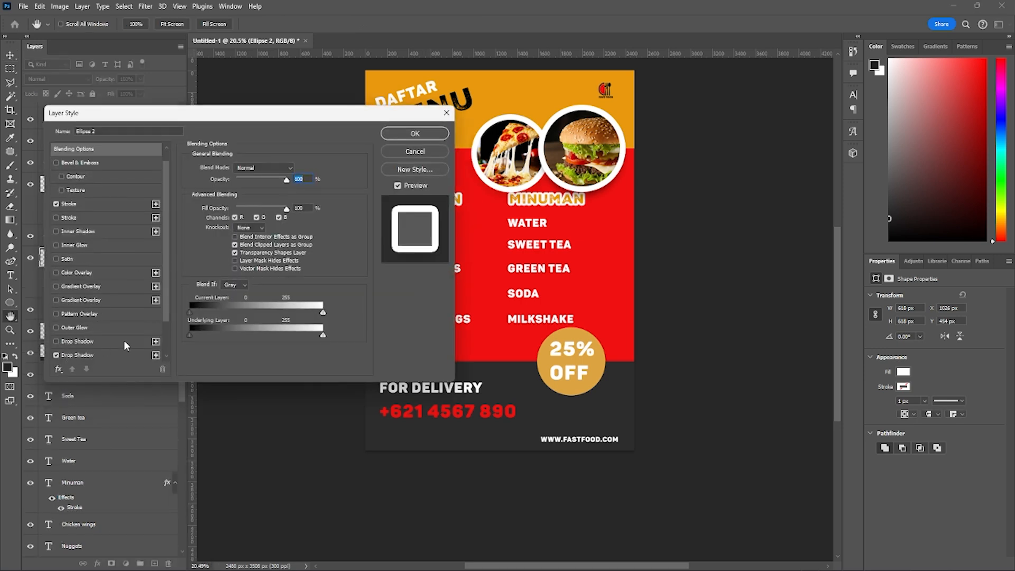
click(100, 355)
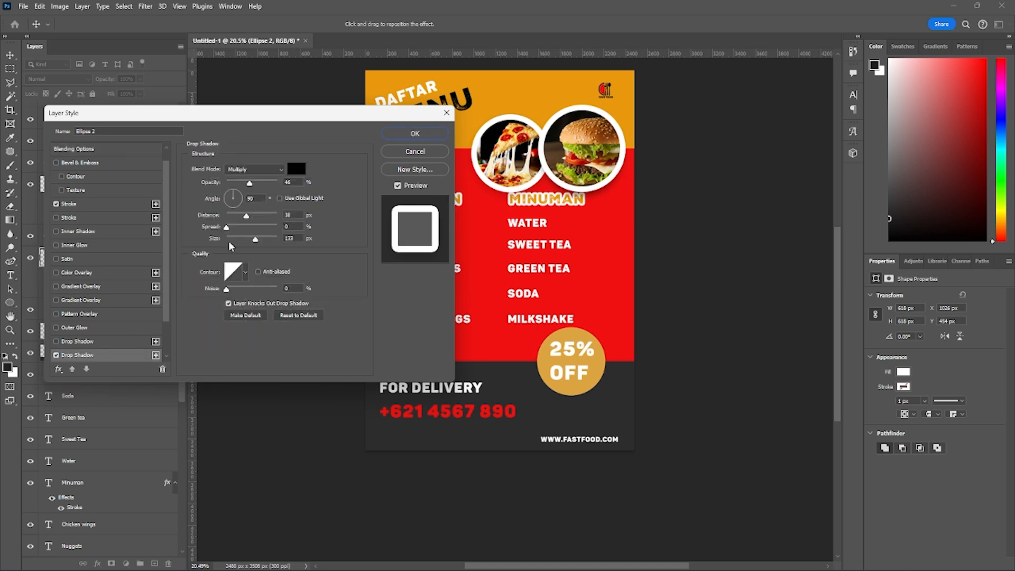
drag(246, 221, 256, 220)
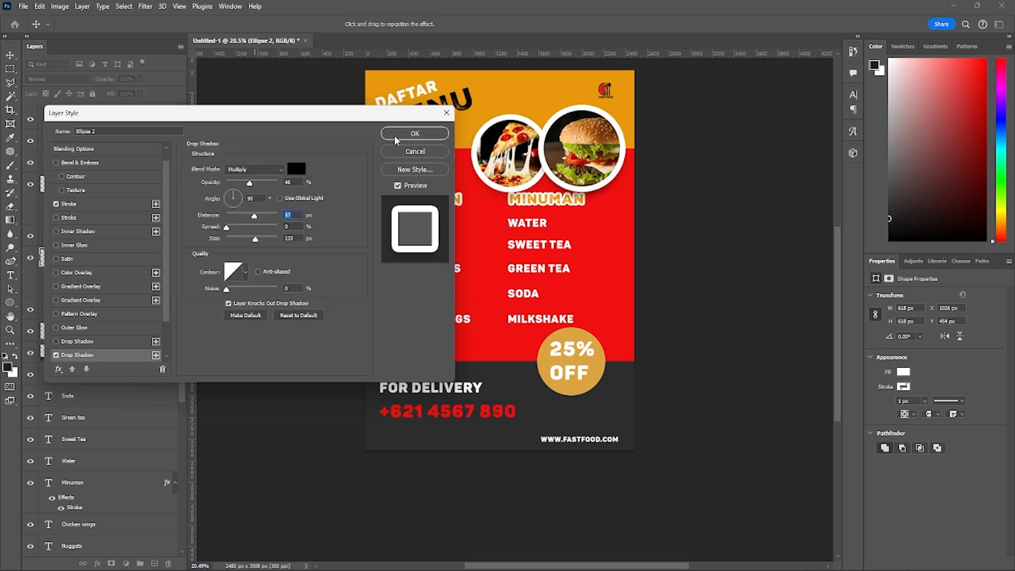
click(415, 133)
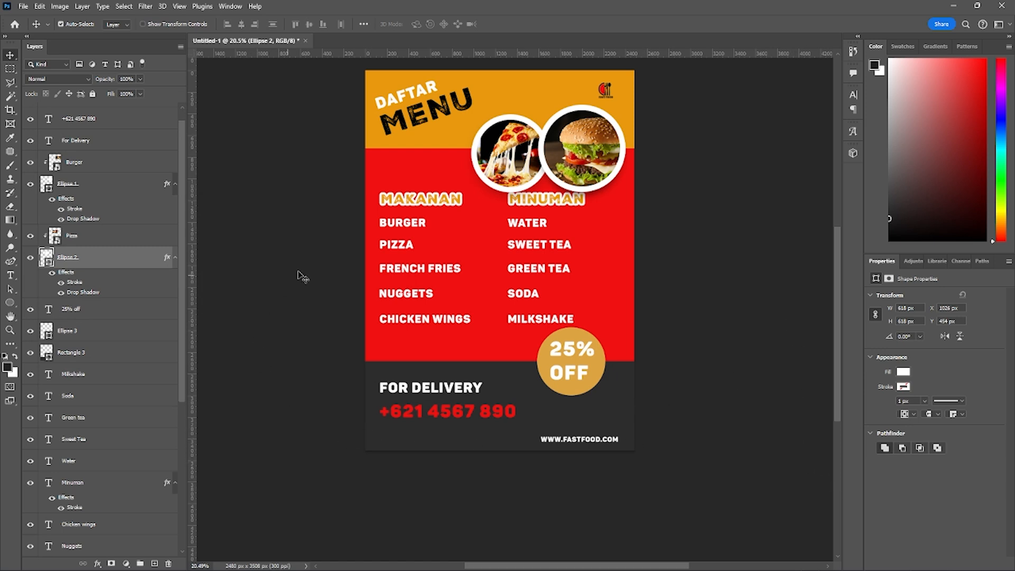
- Add a drop shadow with its preset values to Ellipse 3, the orange circle behind the 25% OFF text
click(542, 363)
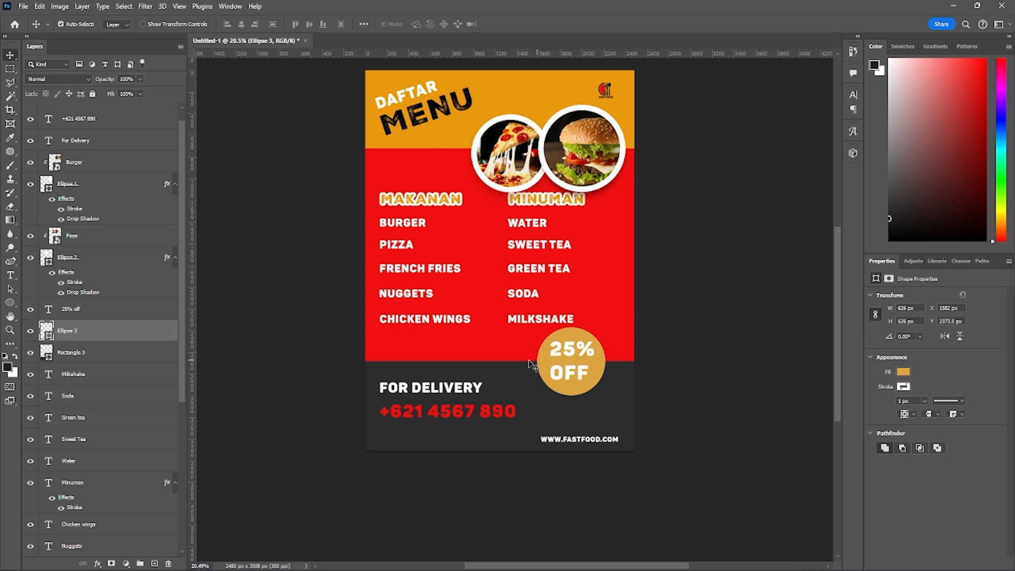
right_click(77, 332)
click(123, 158)
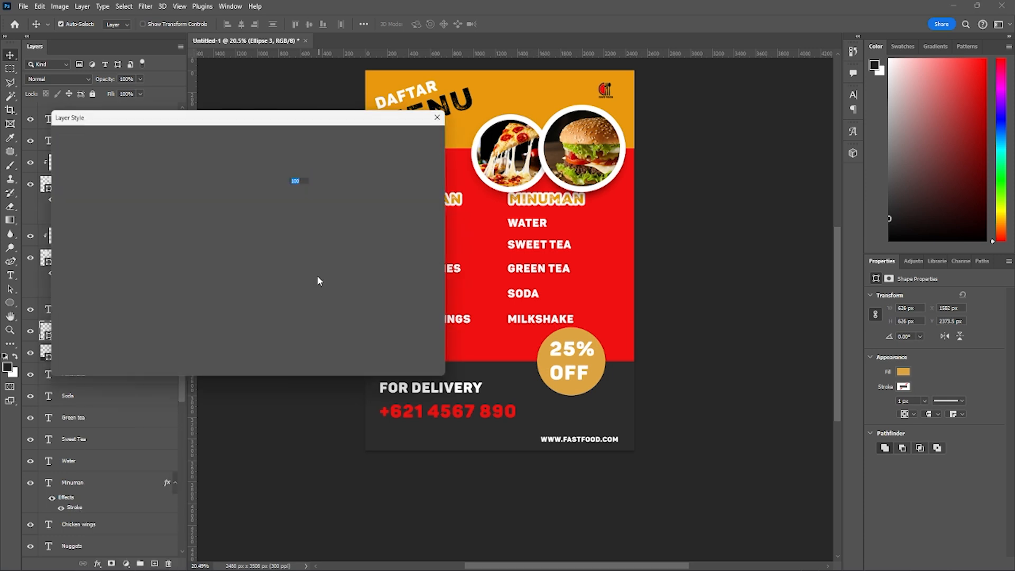
scroll(77, 294, down, 2)
scroll(77, 294, down, 1)
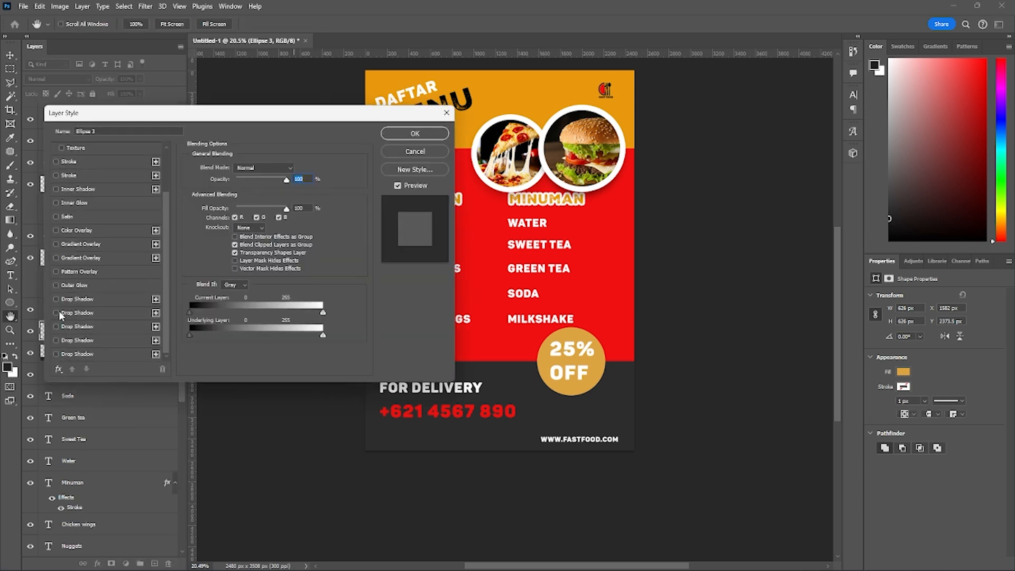
click(56, 313)
click(415, 133)
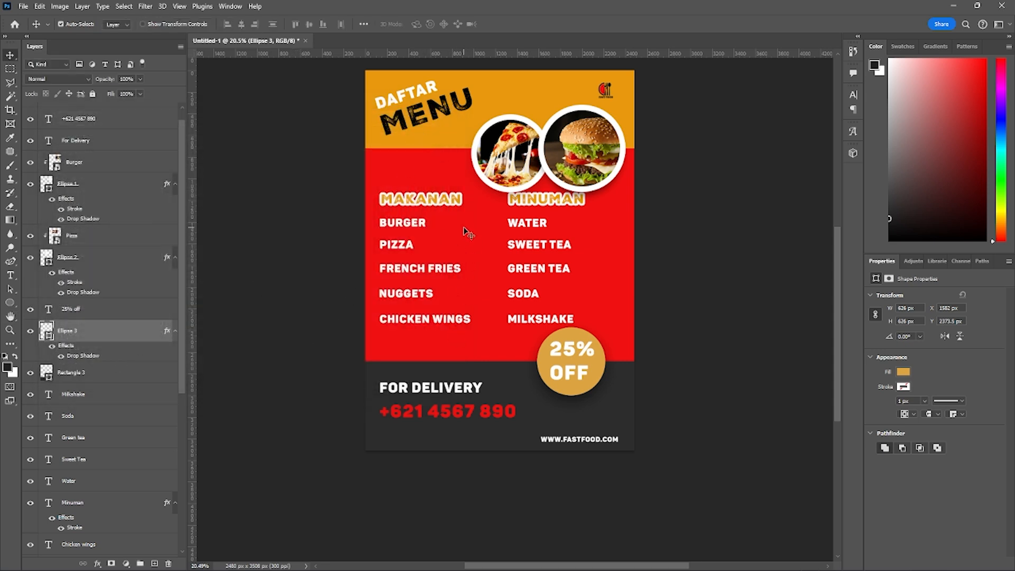
- Add a drop shadow with a distance of 50 px and a spread of 4% to Rectangle 2, the red section
click(468, 232)
scroll(65, 517, down, 2)
right_click(66, 462)
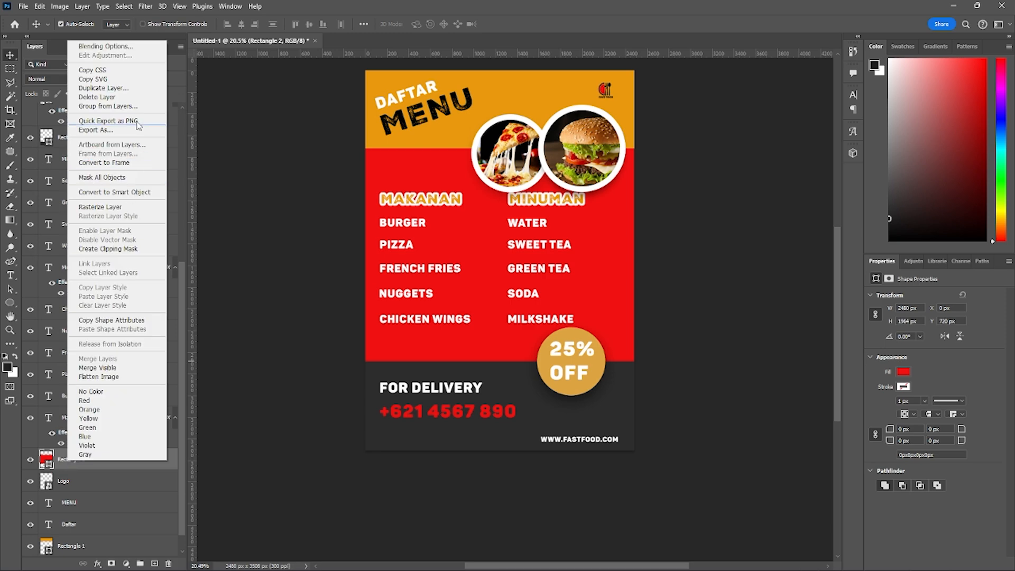
click(114, 46)
scroll(95, 296, down, 2)
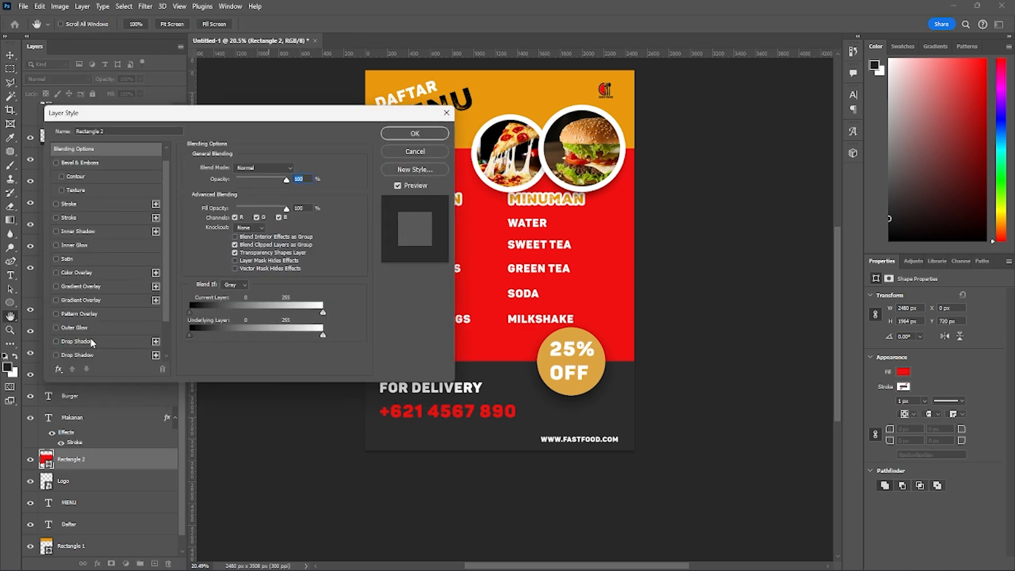
click(56, 341)
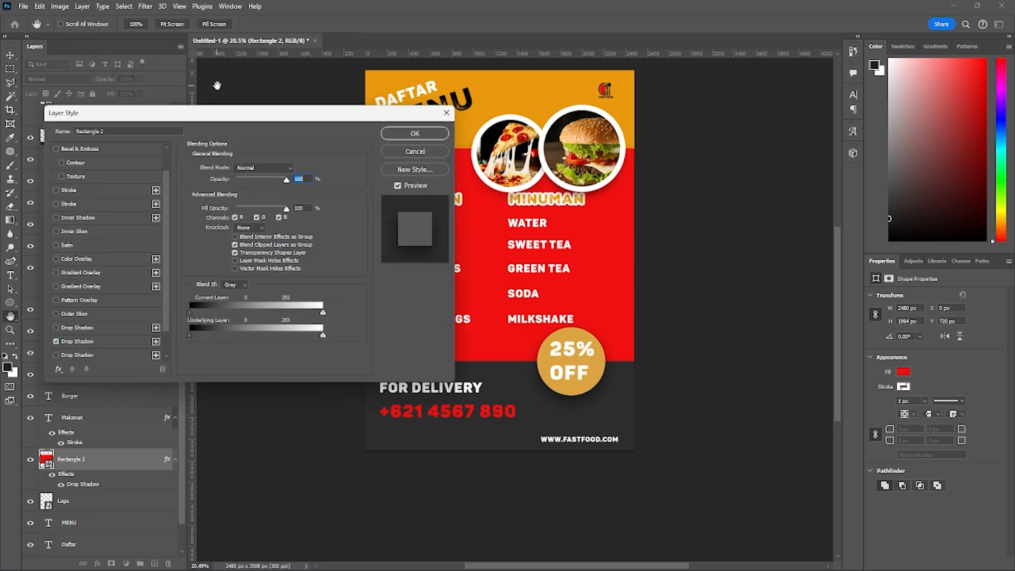
drag(212, 127, 222, 98)
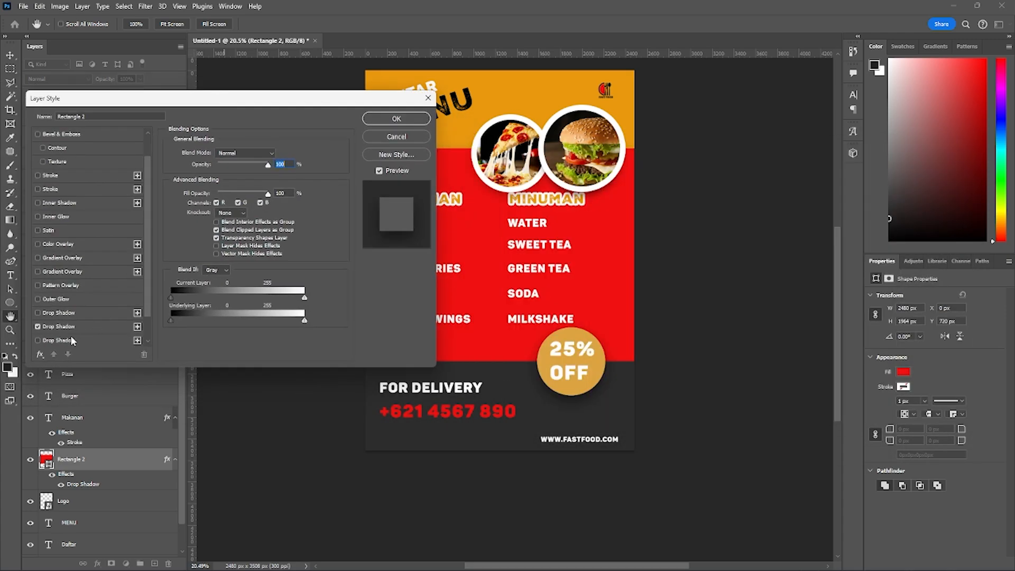
click(58, 326)
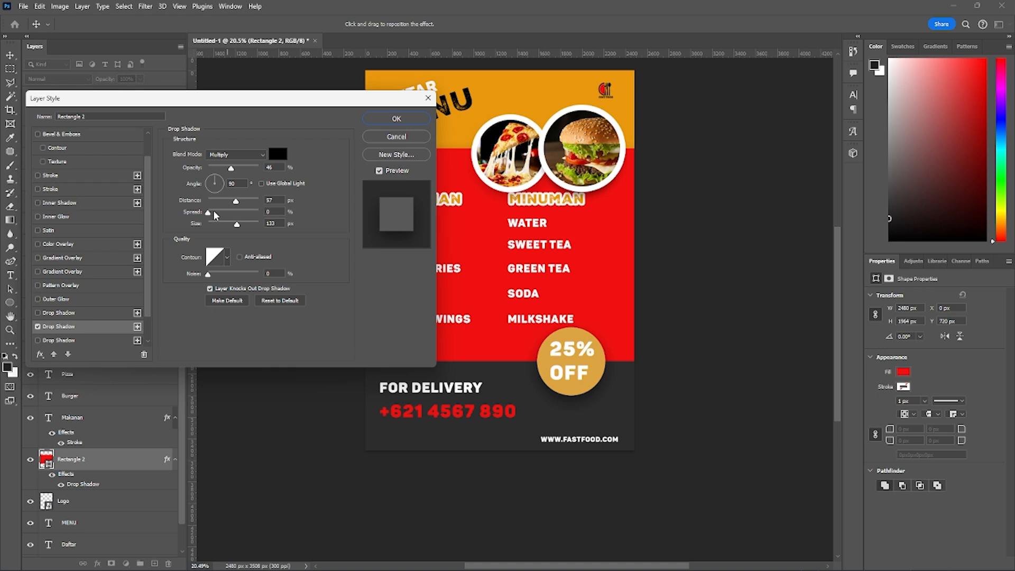
drag(236, 201, 211, 213)
click(397, 118)
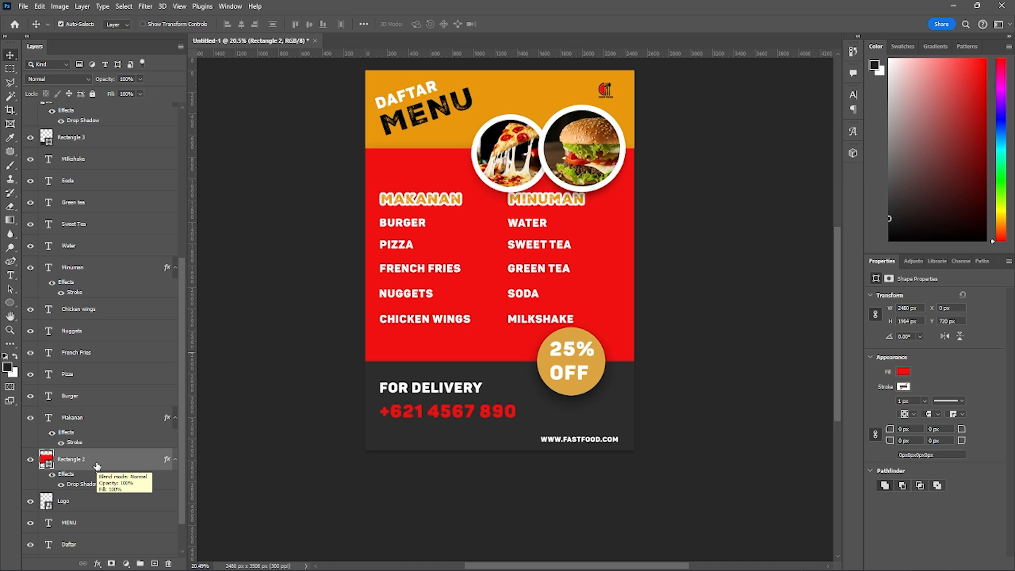
- Move Rectangle 2 together with the text layers from Makanan up to Milkshake above Rectangle 3 in the layer stack
drag(97, 465, 99, 129)
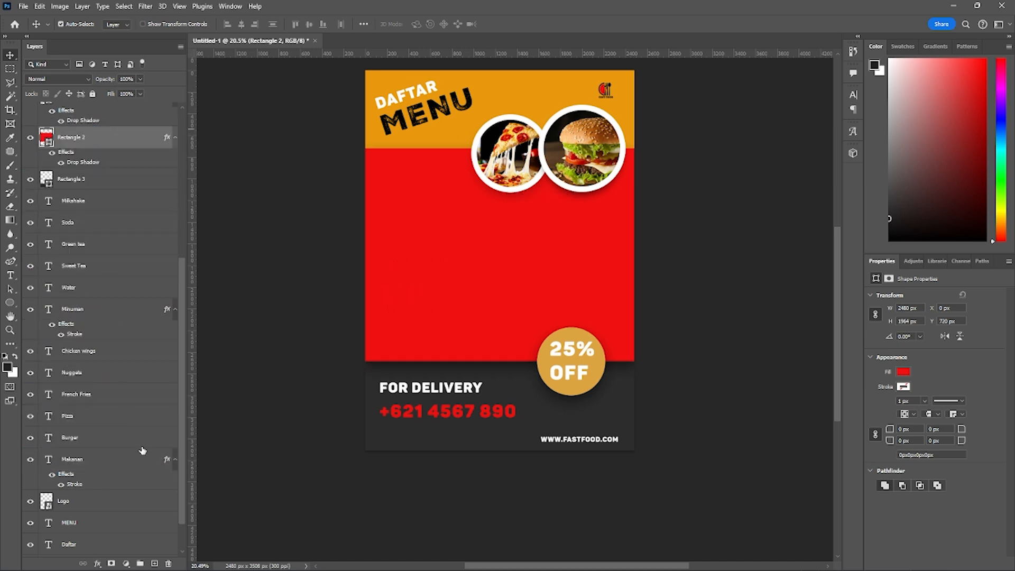
key(ctrl+z)
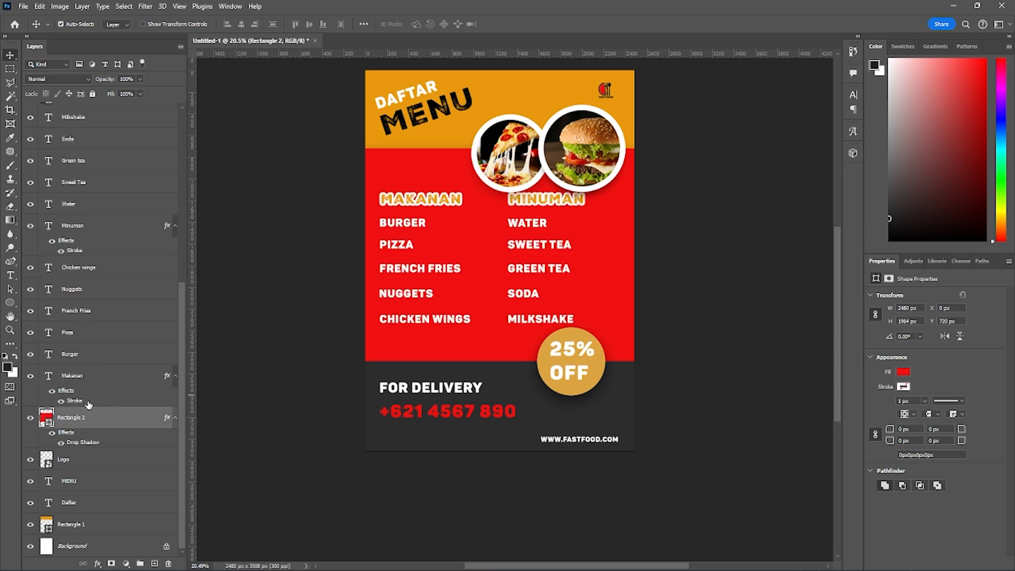
scroll(97, 394, up, 2)
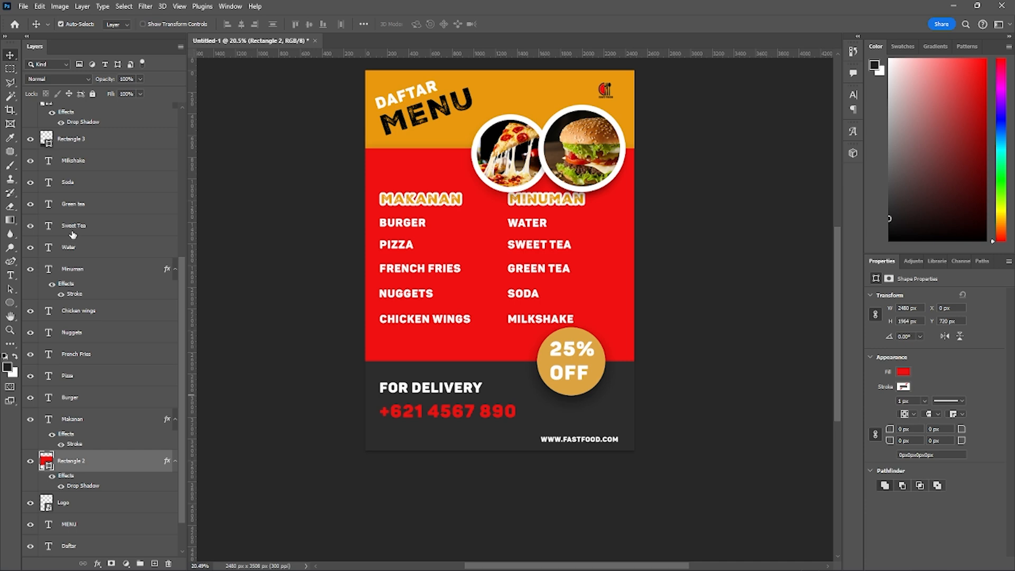
shift+click(84, 160)
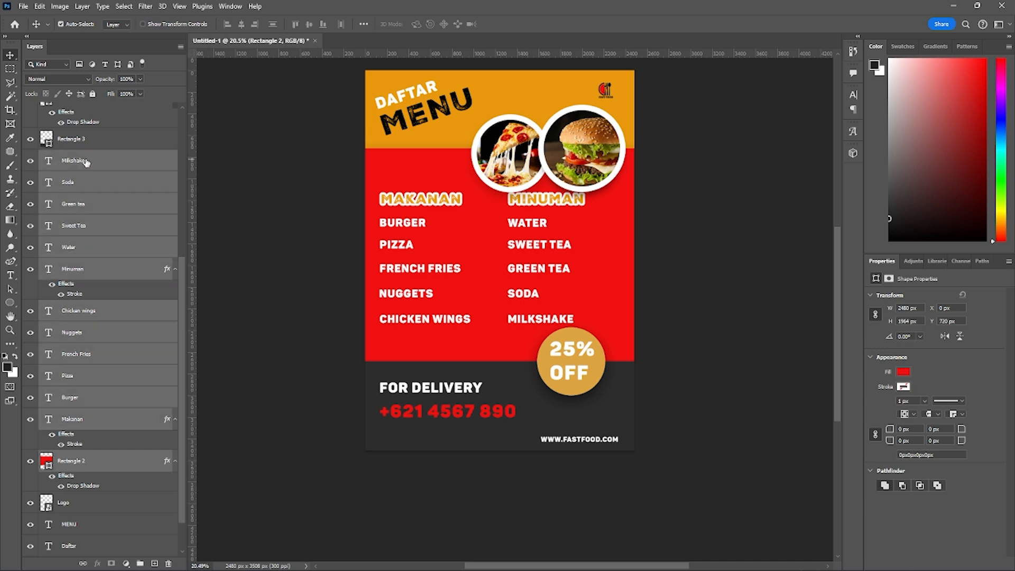
scroll(135, 210, up, 1)
scroll(135, 209, up, 3)
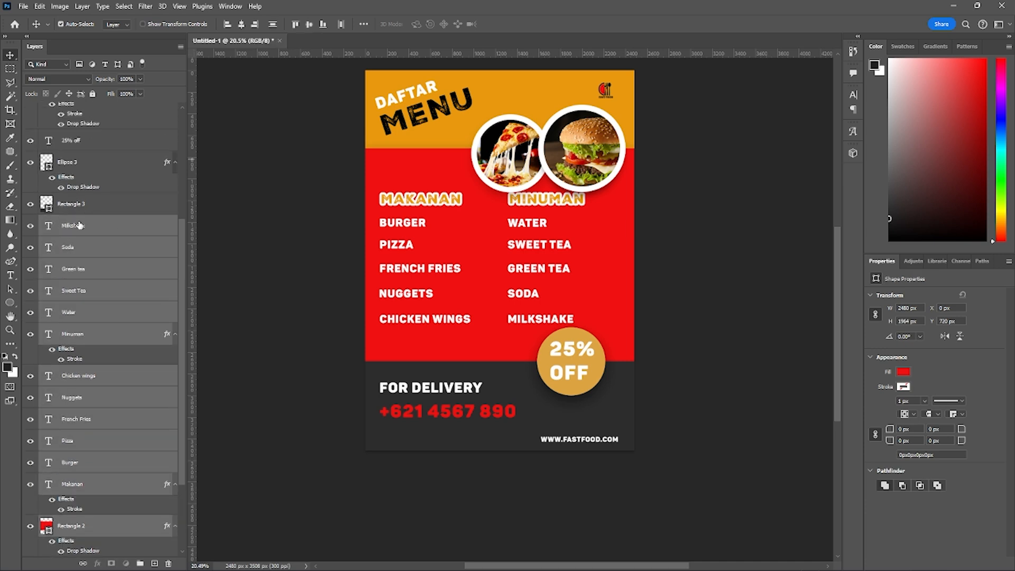
drag(79, 224, 82, 204)
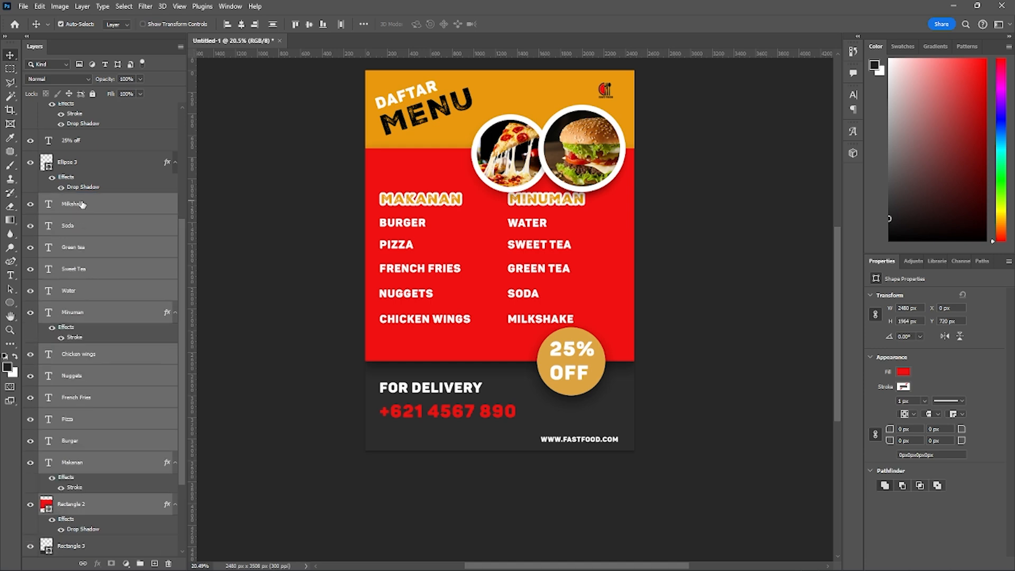
scroll(190, 323, down, 1)
scroll(128, 321, up, 2)
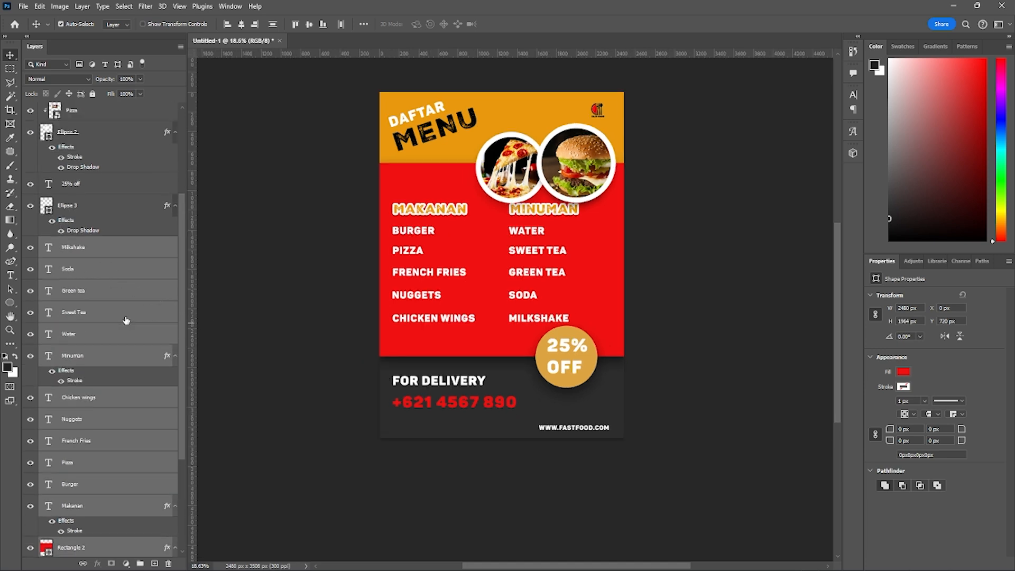
scroll(123, 308, down, 3)
click(106, 355)
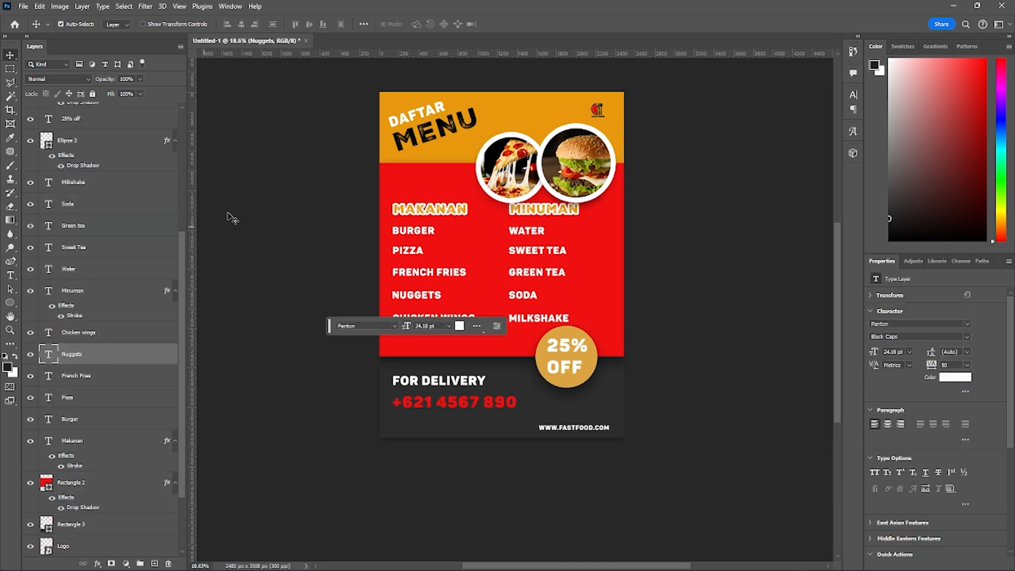
click(437, 152)
scroll(80, 370, down, 3)
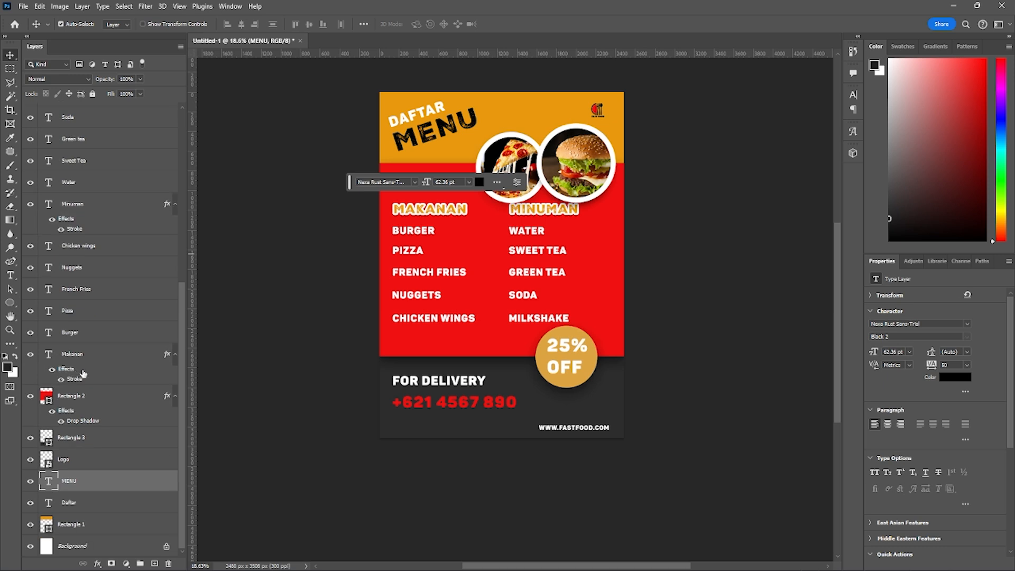
click(75, 525)
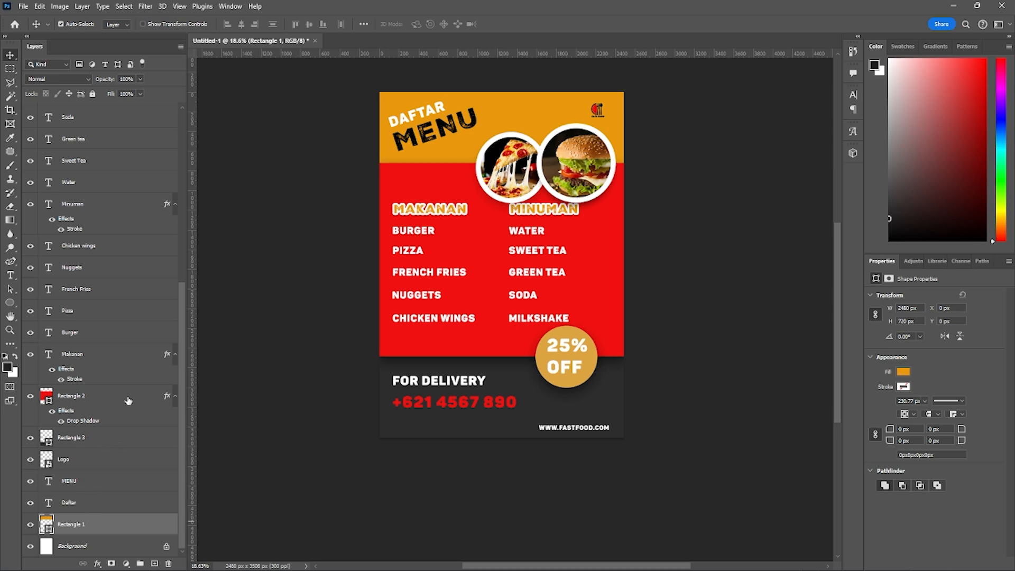
- Set the distance of Rectangle 2's drop shadow to 12 px
scroll(128, 351, up, 1)
right_click(86, 419)
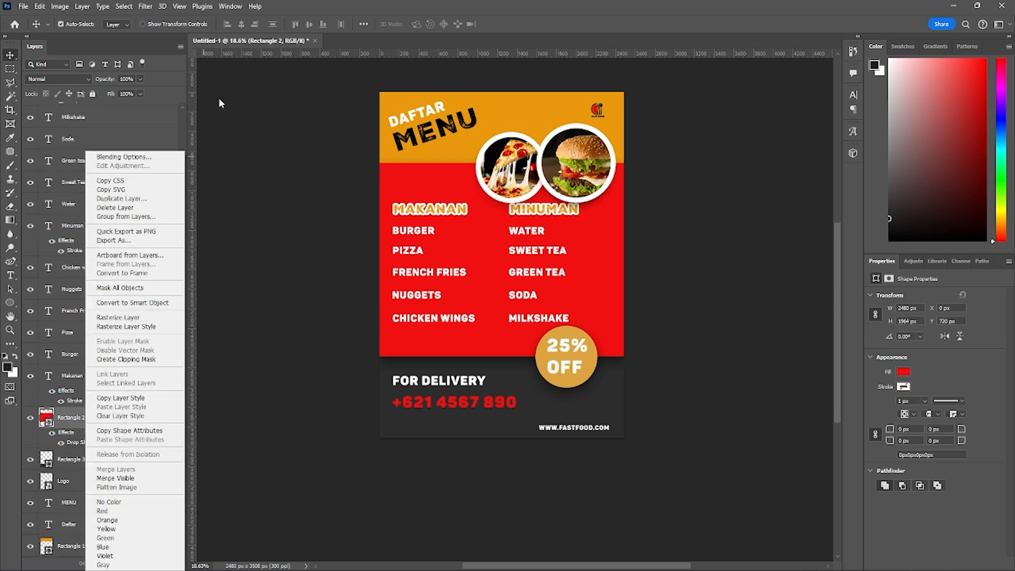
click(124, 156)
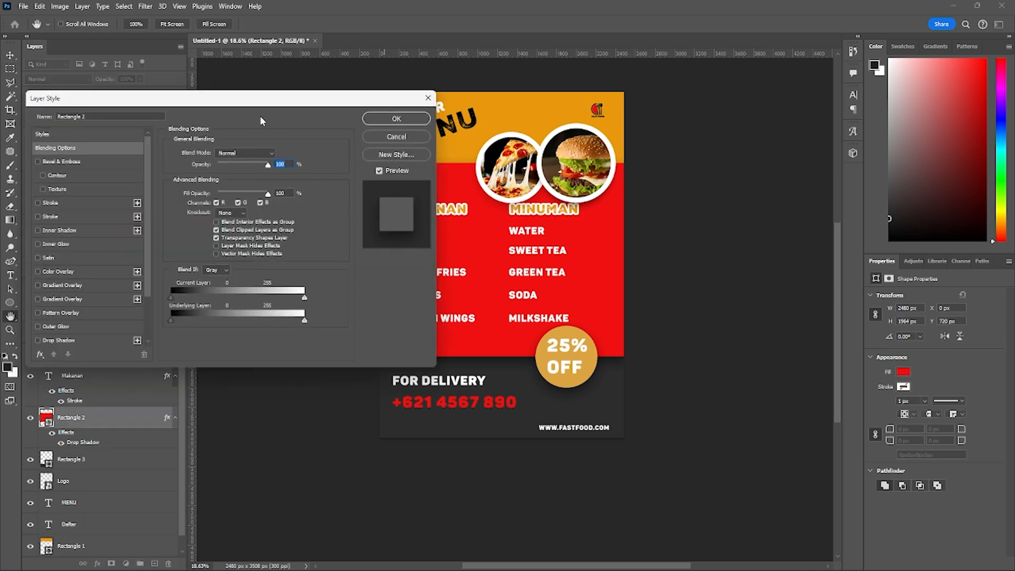
mouse_move(252, 101)
mouse_down()
mouse_move(219, 98)
mouse_move(266, 101)
mouse_up()
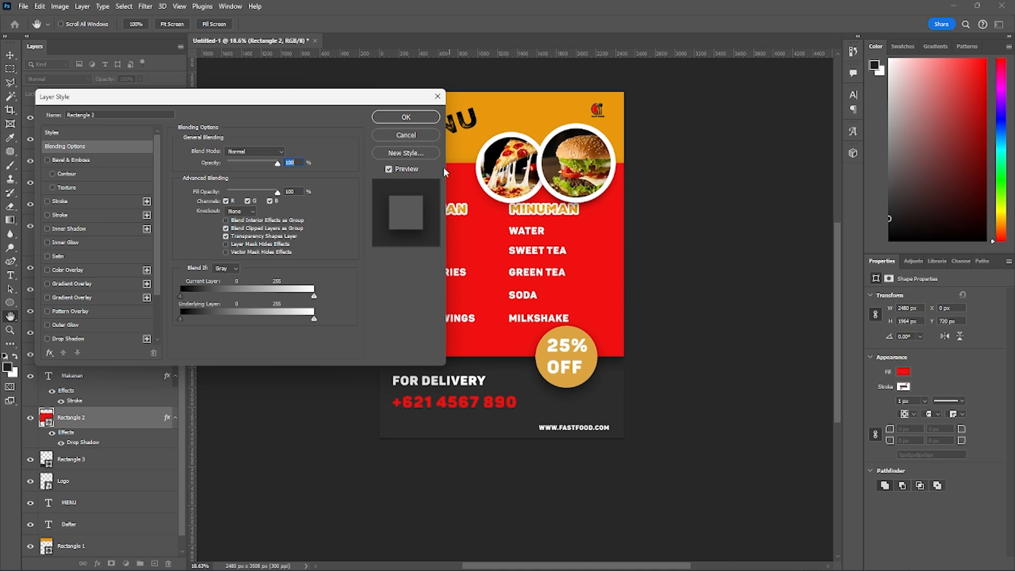
scroll(97, 337, down, 2)
click(74, 326)
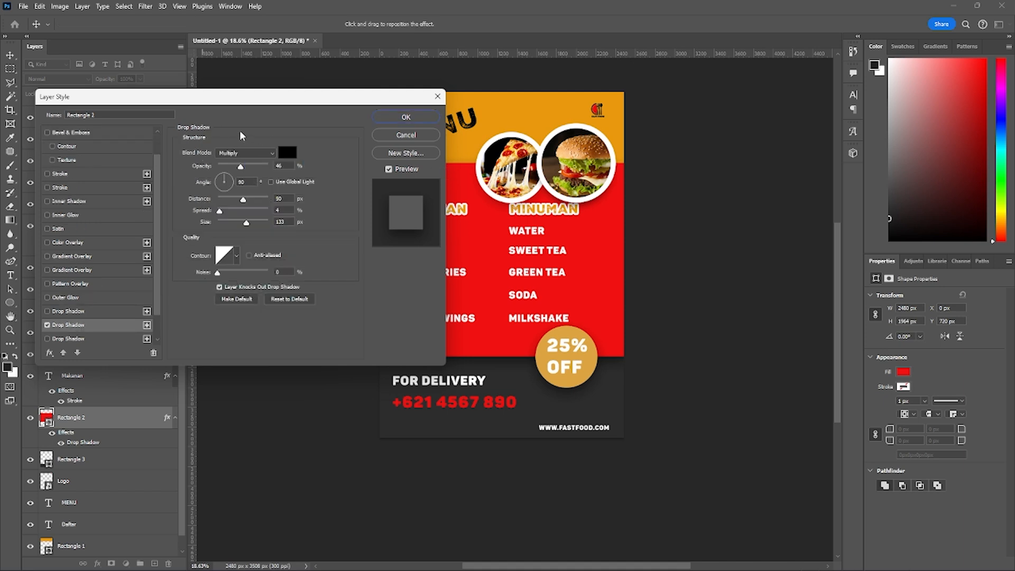
drag(275, 99, 211, 103)
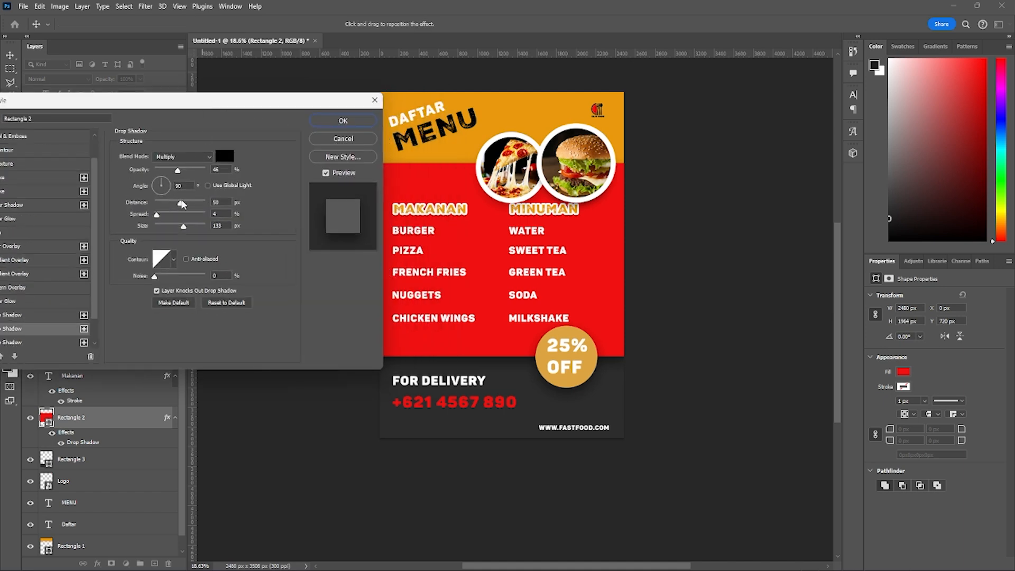
drag(180, 203, 163, 209)
click(333, 123)
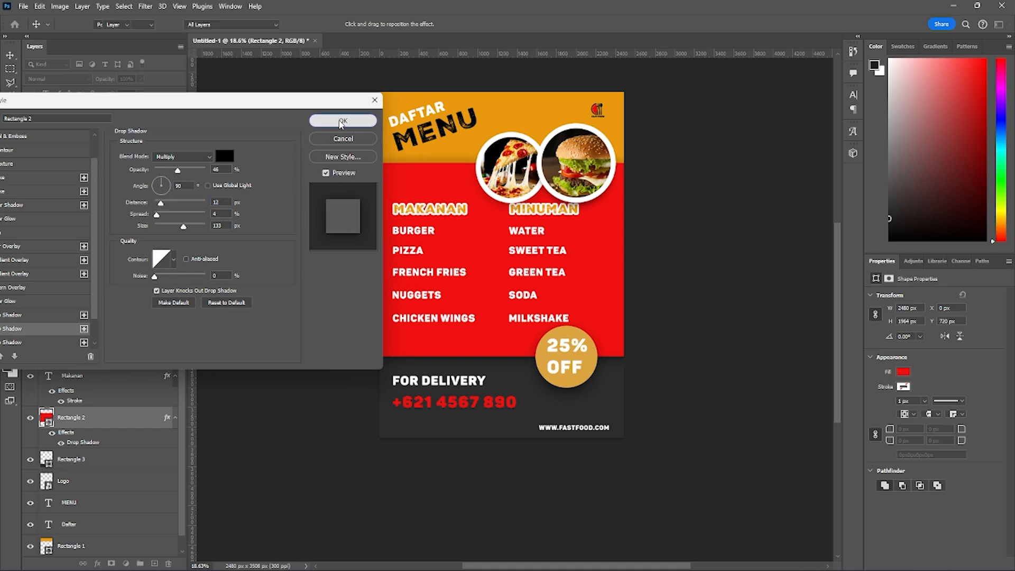
click(113, 394)
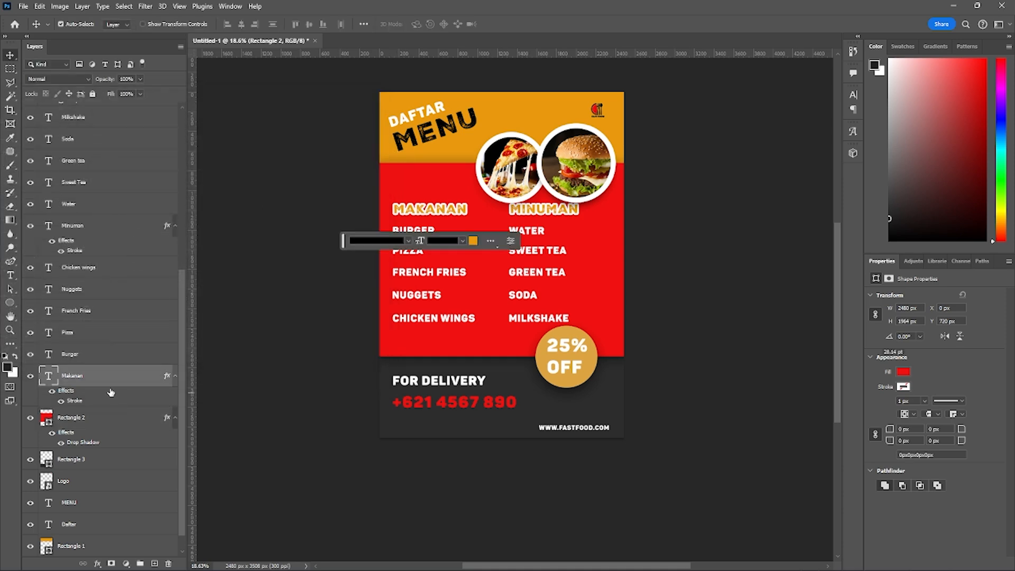
click(87, 416)
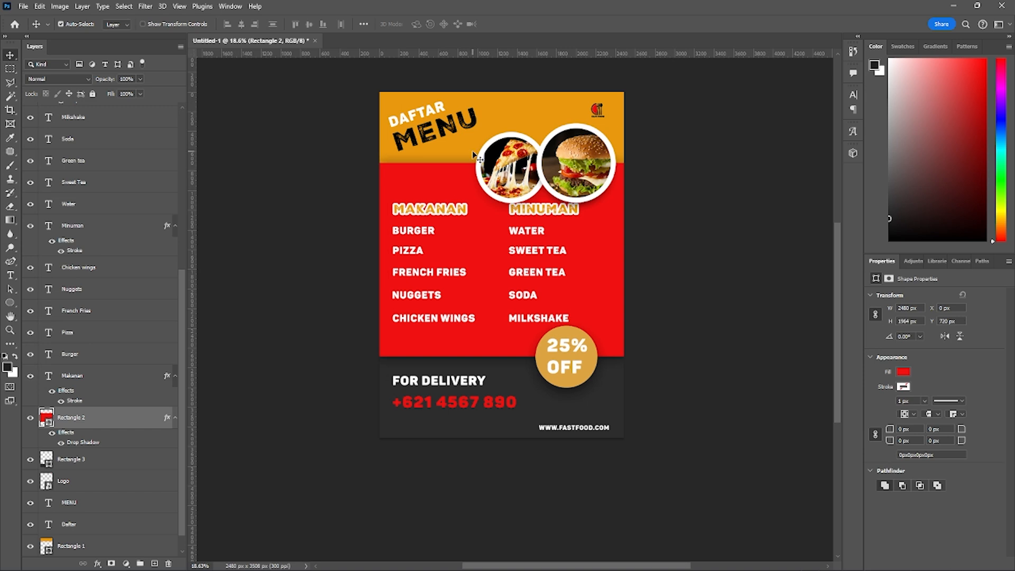
scroll(501, 302, up, 1)
scroll(501, 301, up, 1)
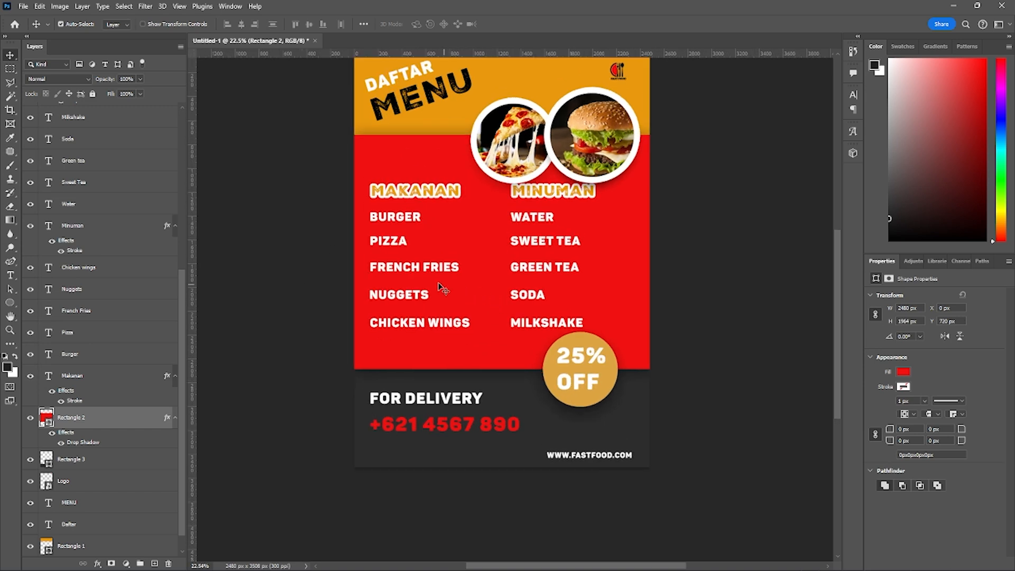
drag(461, 144, 428, 167)
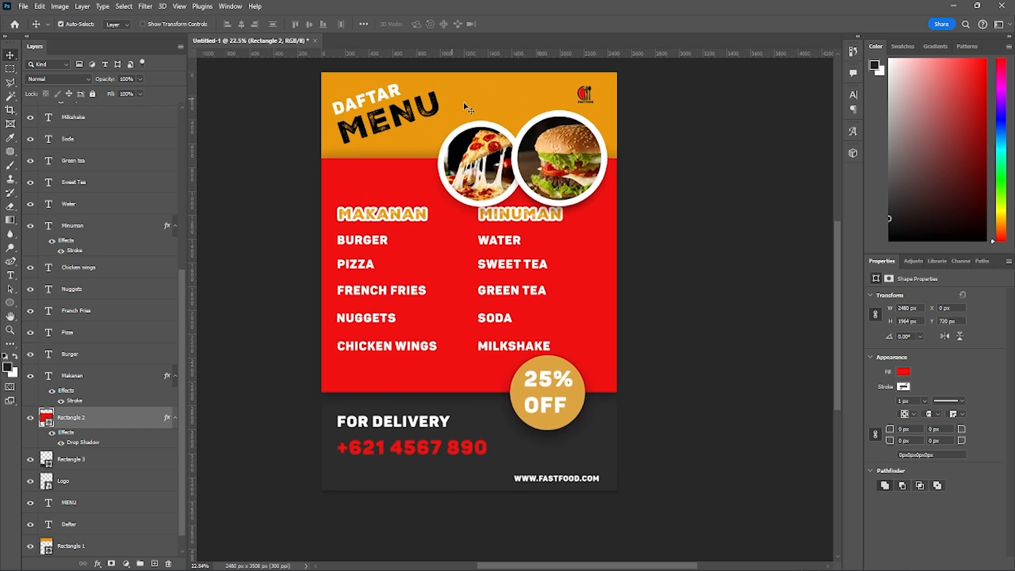
- Place the Texture image from the Pertemuan 7 folder in File Explorer directly above Rectangle 1
scroll(60, 453, down, 1)
click(97, 532)
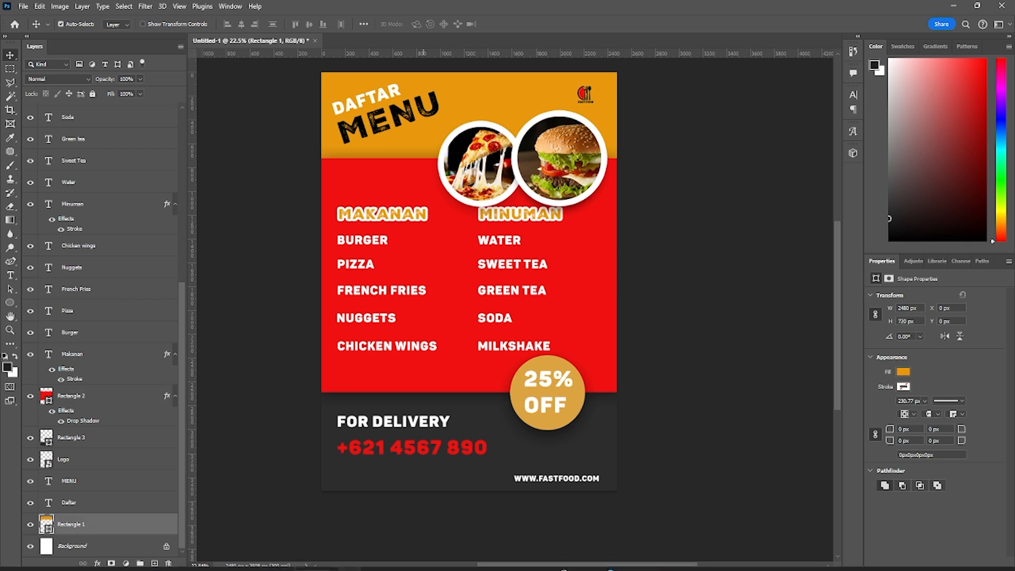
mouse_move(489, 559)
click(457, 509)
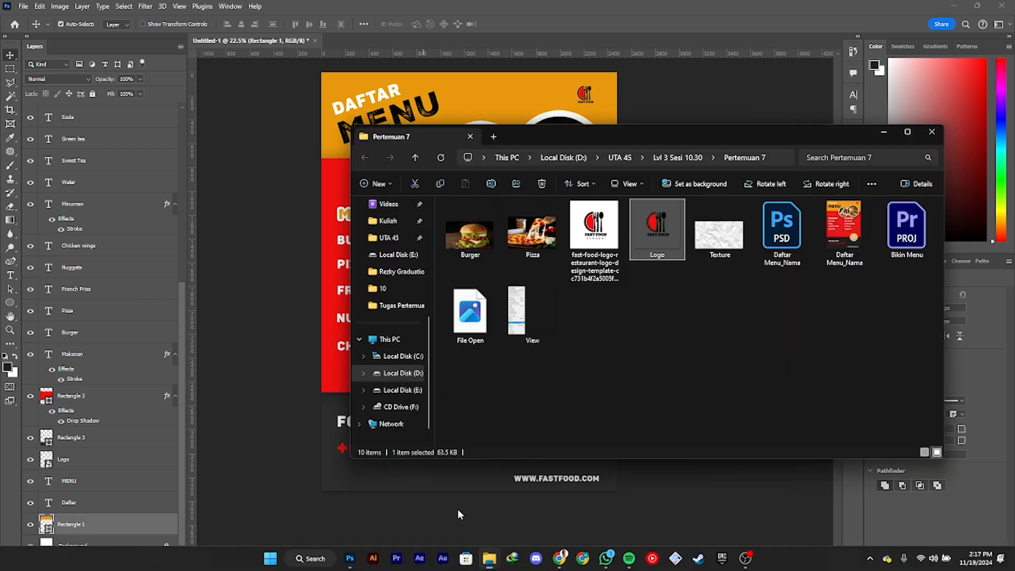
drag(714, 217, 335, 318)
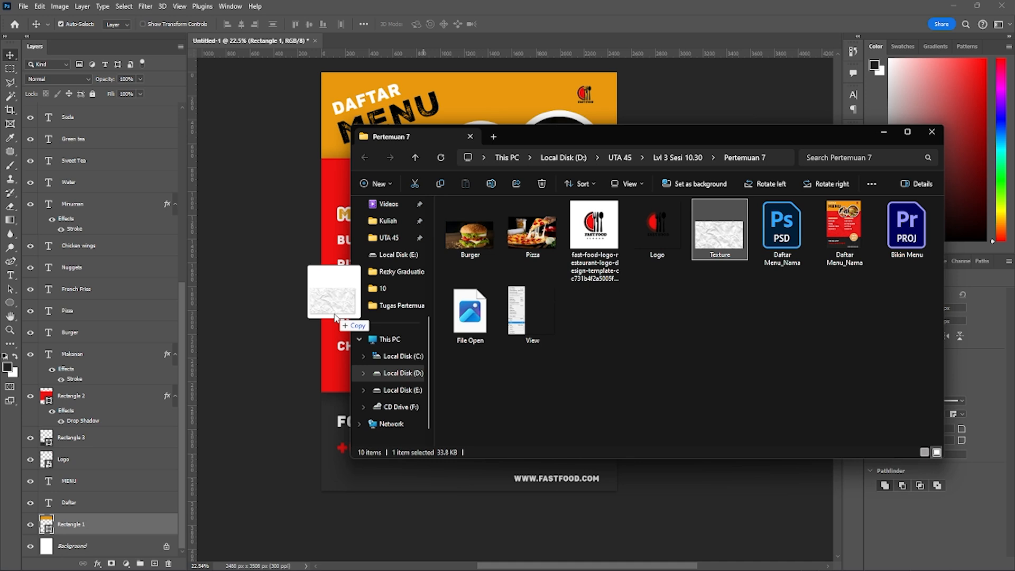
drag(335, 317, 320, 316)
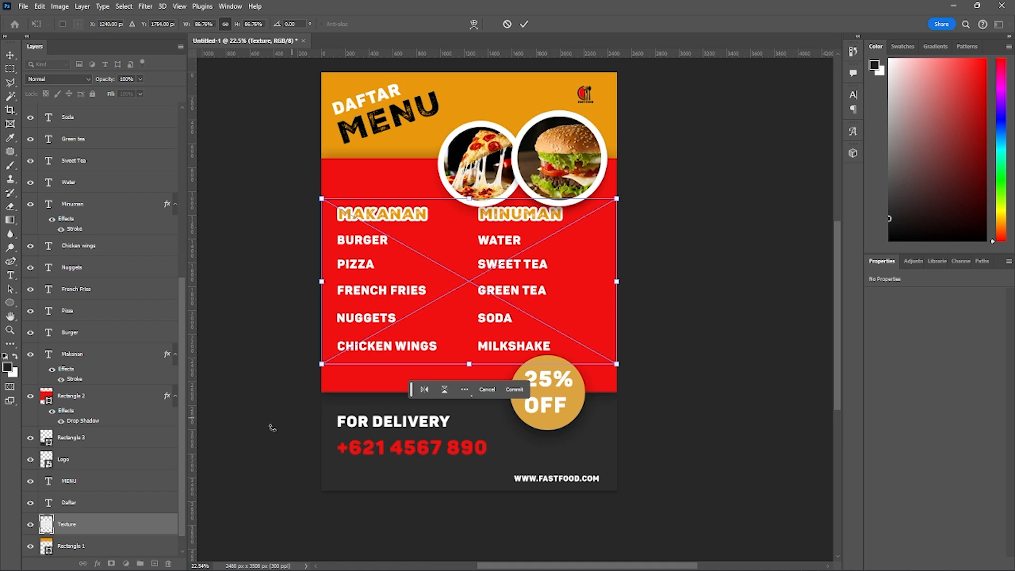
- Position the texture over the orange header, scale it to the full page width of 2480 px and commit the placement
scroll(121, 468, down, 1)
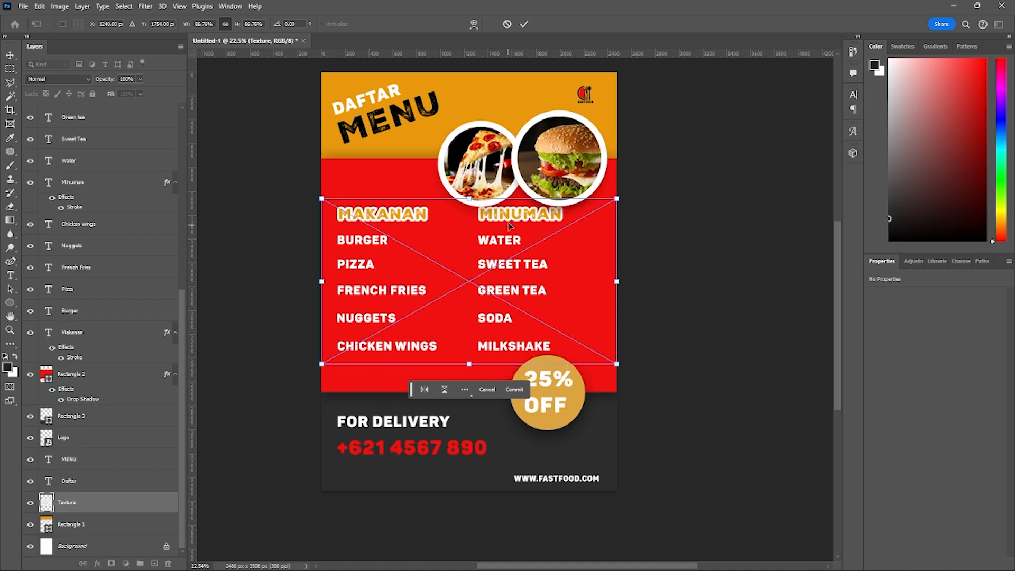
drag(472, 240, 465, 157)
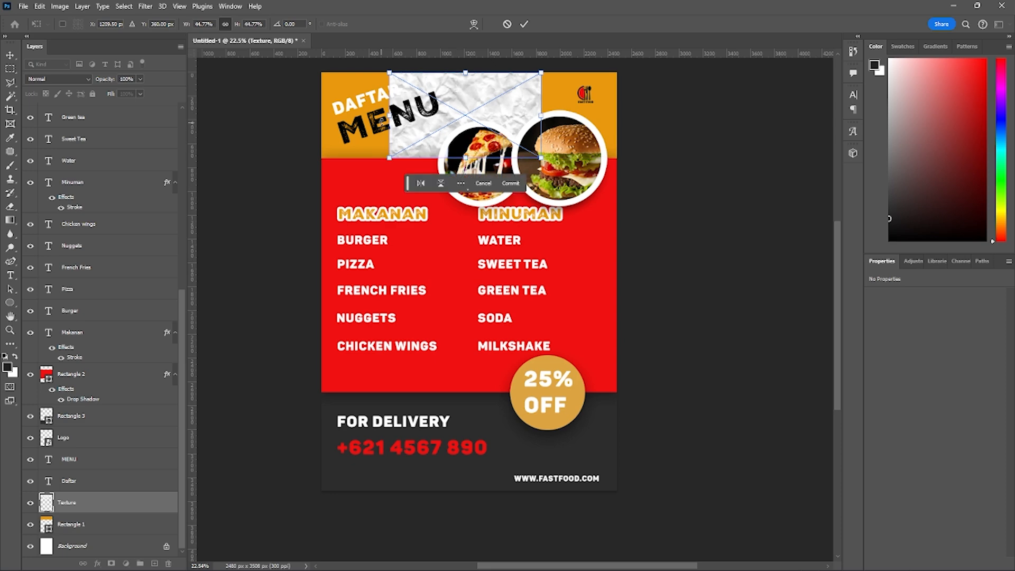
drag(389, 114, 321, 114)
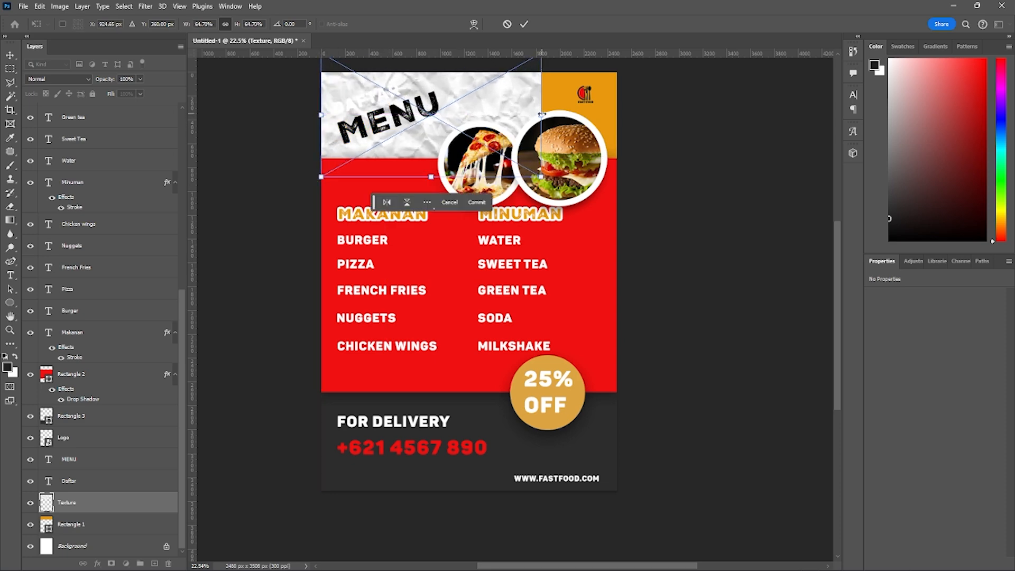
mouse_move(542, 114)
mouse_down()
mouse_move(616, 112)
mouse_move(537, 100)
mouse_up()
scroll(548, 194, up, 2)
scroll(551, 193, down, 3)
key(Return)
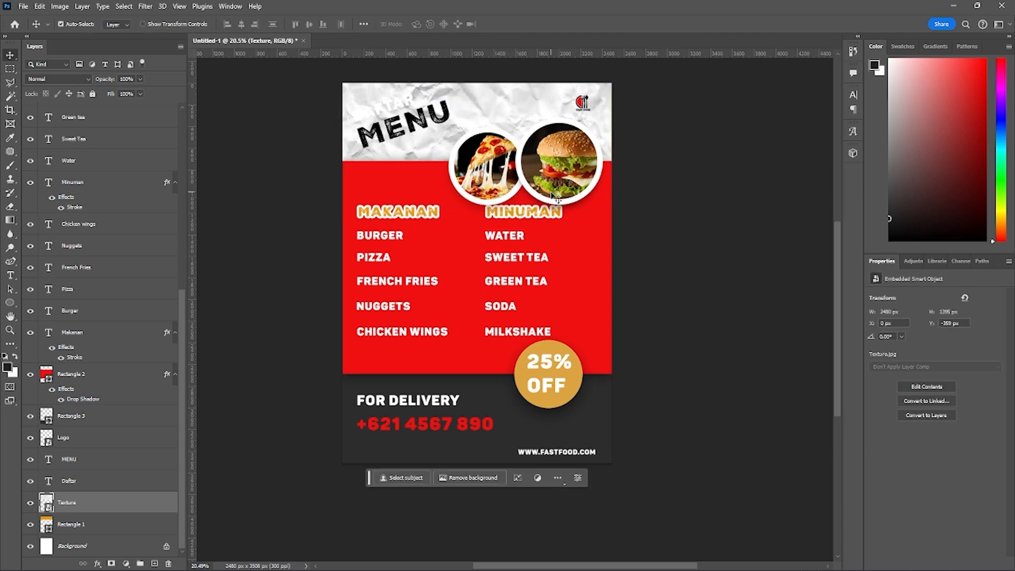
scroll(682, 187, up, 2)
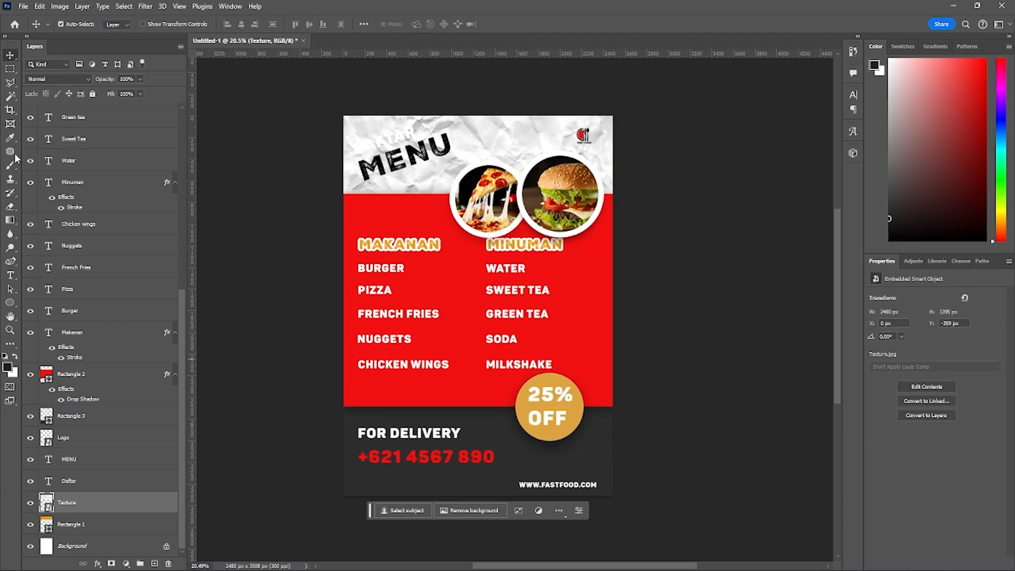
- Set the blend mode of the Texture layer over the orange header to Multiply
click(61, 81)
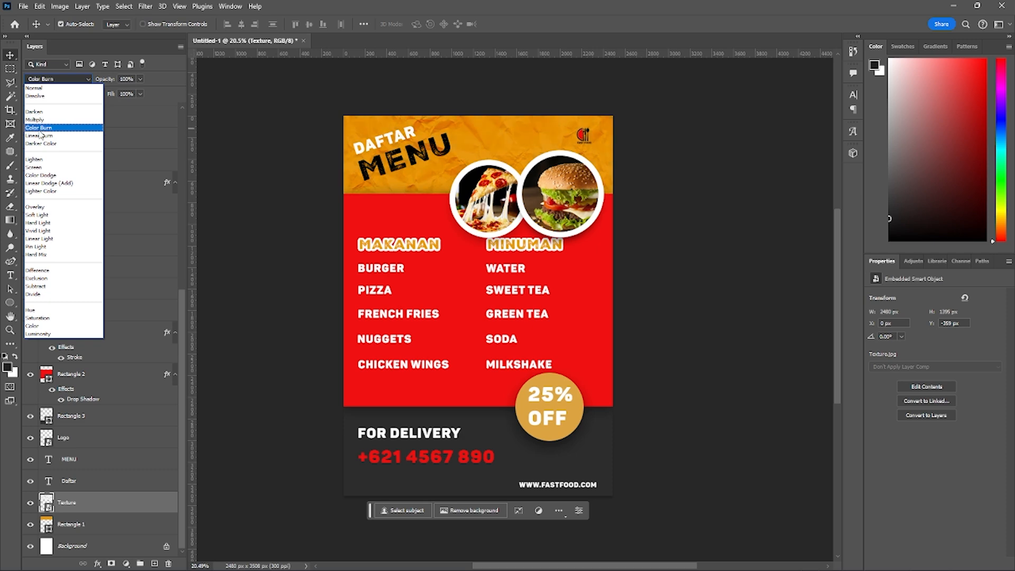
click(37, 120)
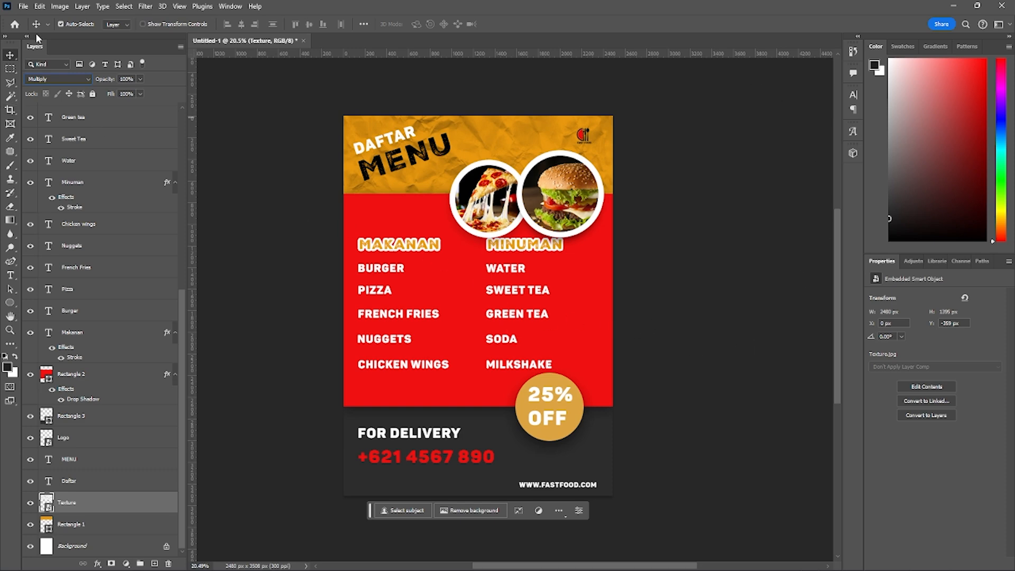
- Save the document in Photoshop format as Daftar Menu_Nama_Kelas in the Pertemuan 7 folder, with Maximize Compatibility on
click(24, 6)
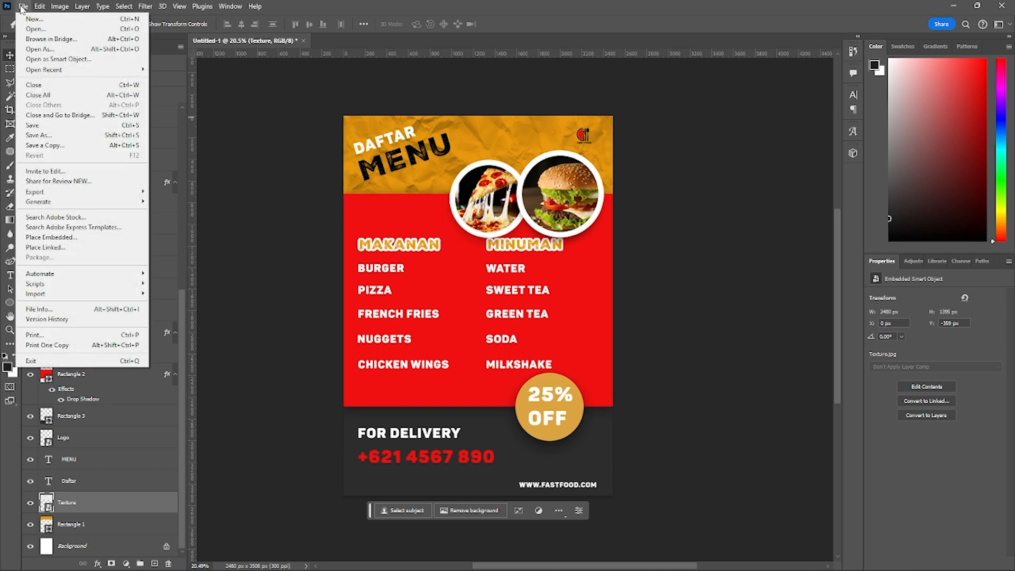
click(63, 125)
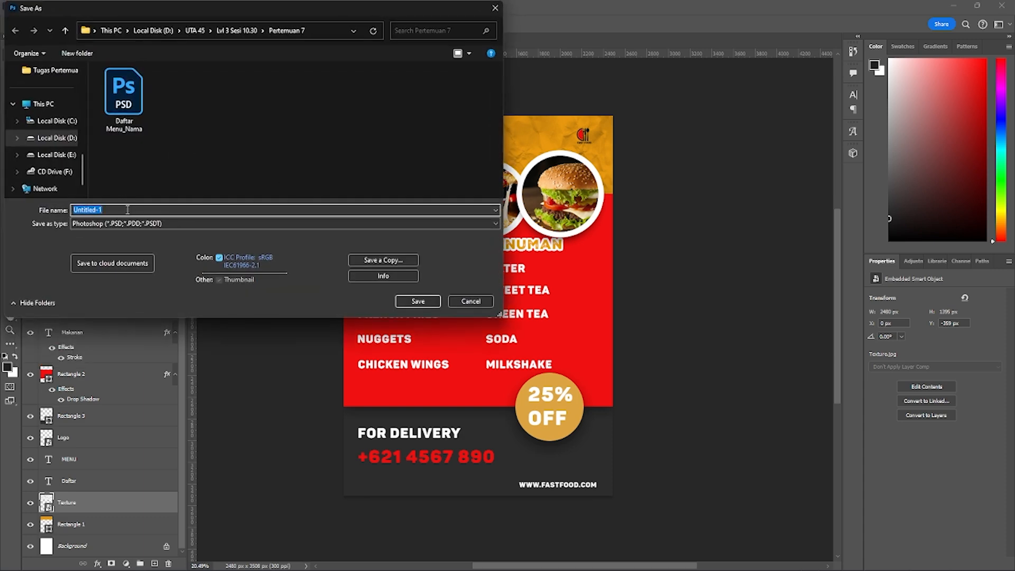
text(Daftar Menu)
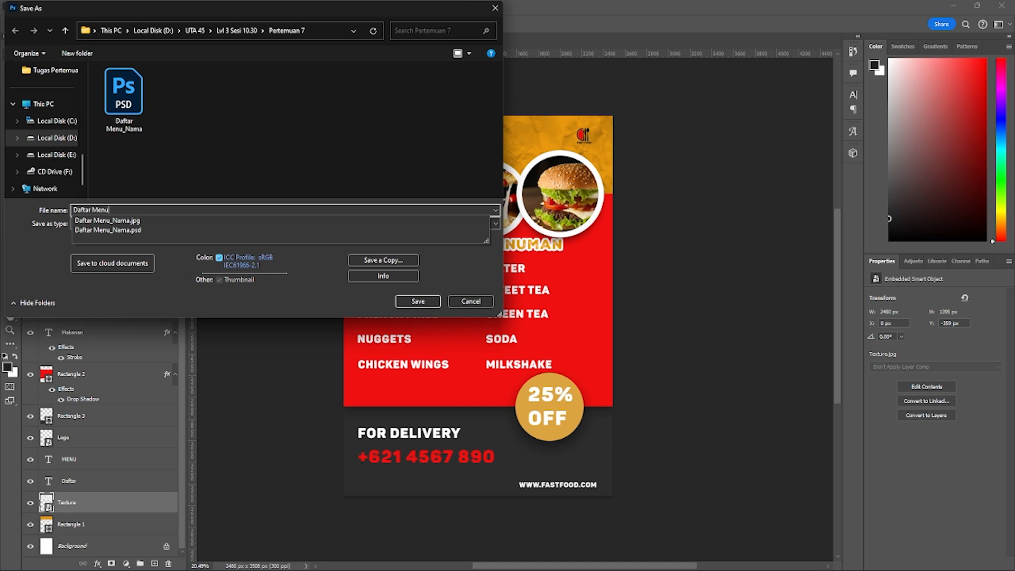
text(_Nama_)
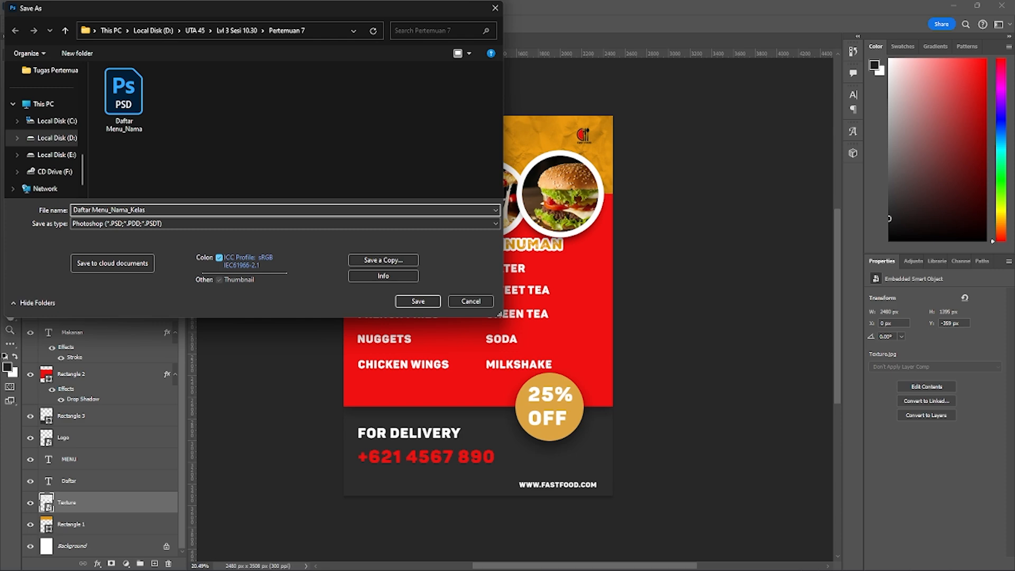
text(Kelas)
key(Return)
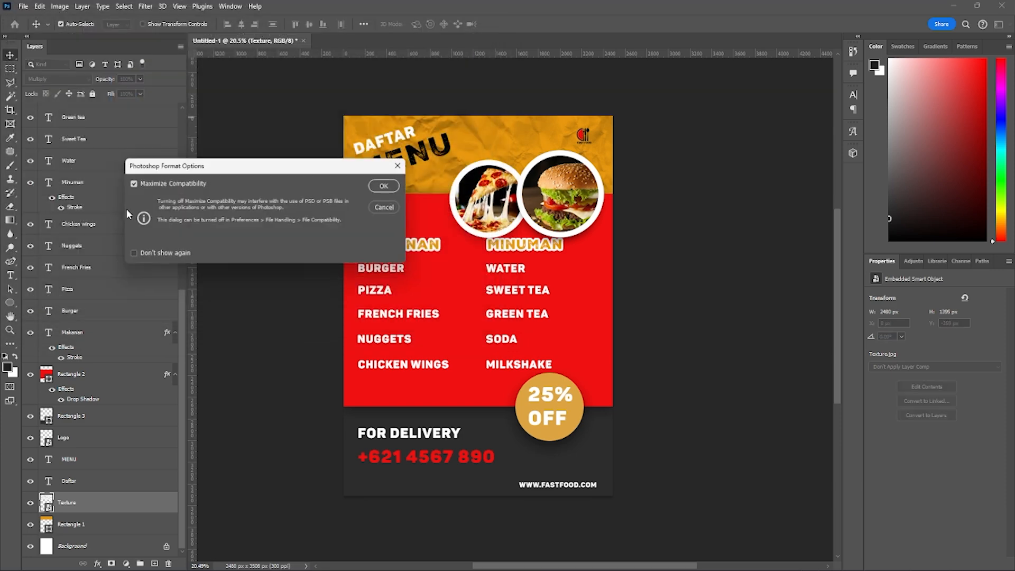
click(389, 185)
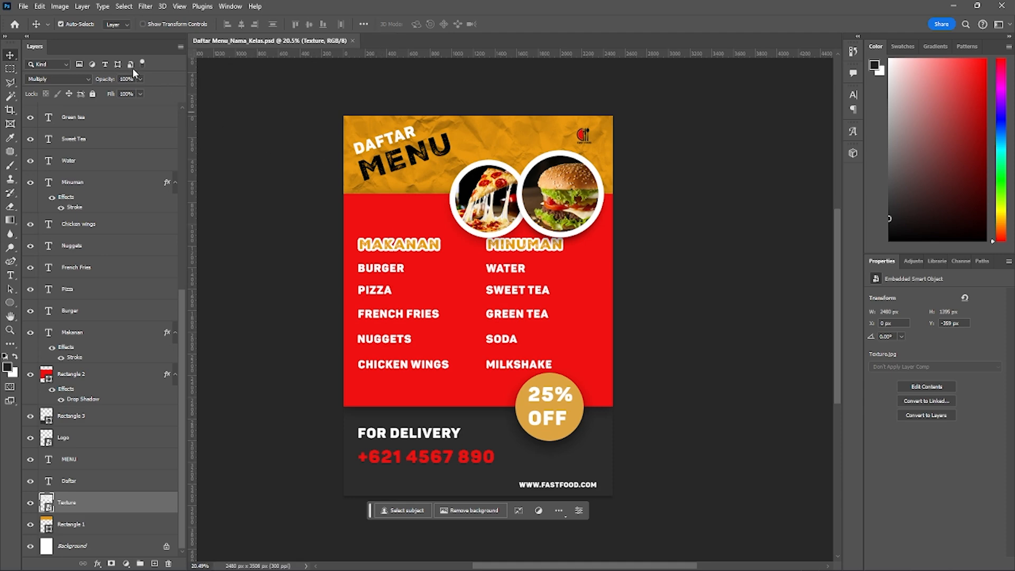
- Save a copy of the menu in JPEG format in the Pertemuan 7 folder, named Daftar Menu_Nama_Kelas without the "copy" suffix
click(23, 7)
click(681, 4)
click(21, 7)
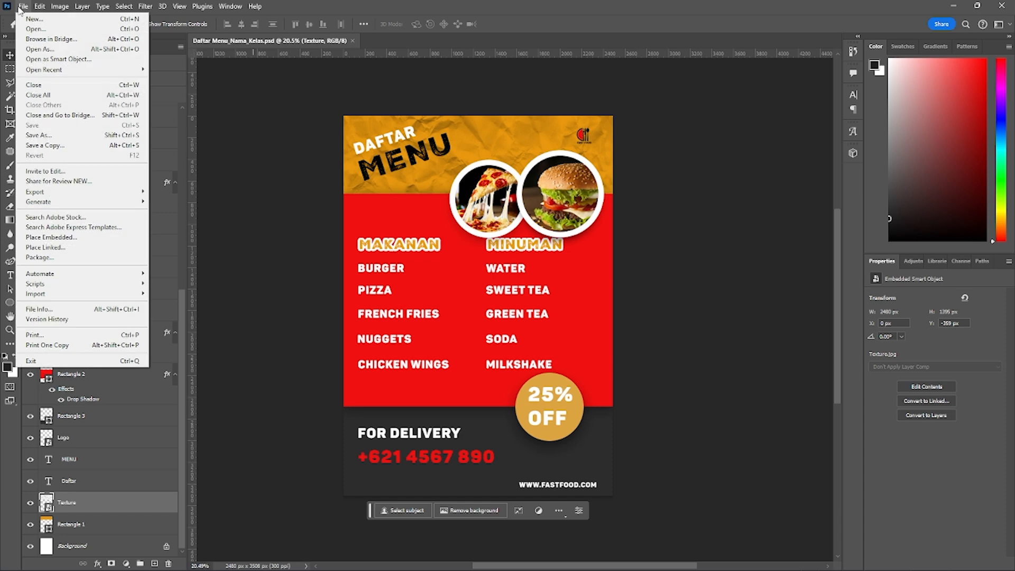
click(70, 145)
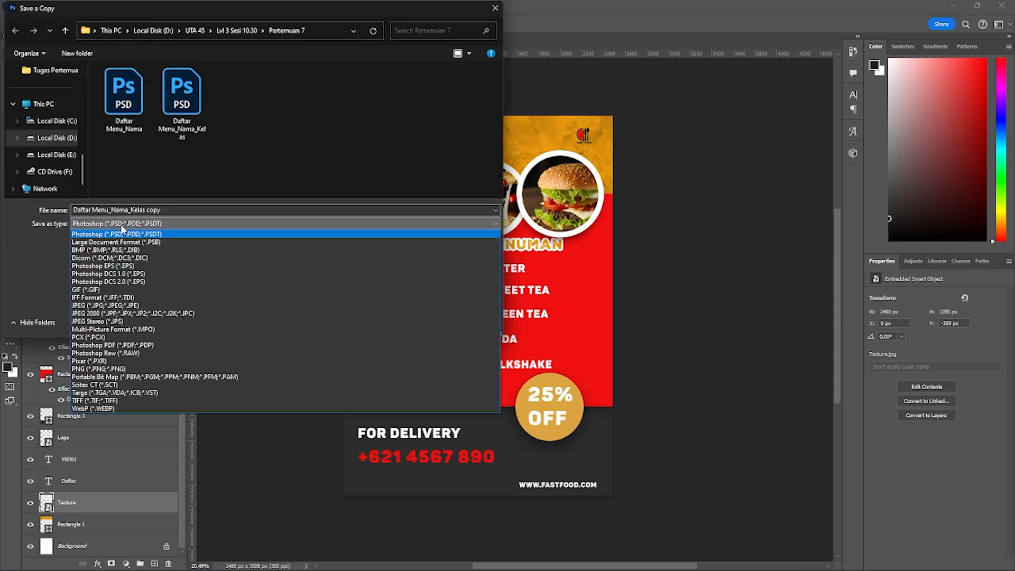
click(123, 228)
click(94, 224)
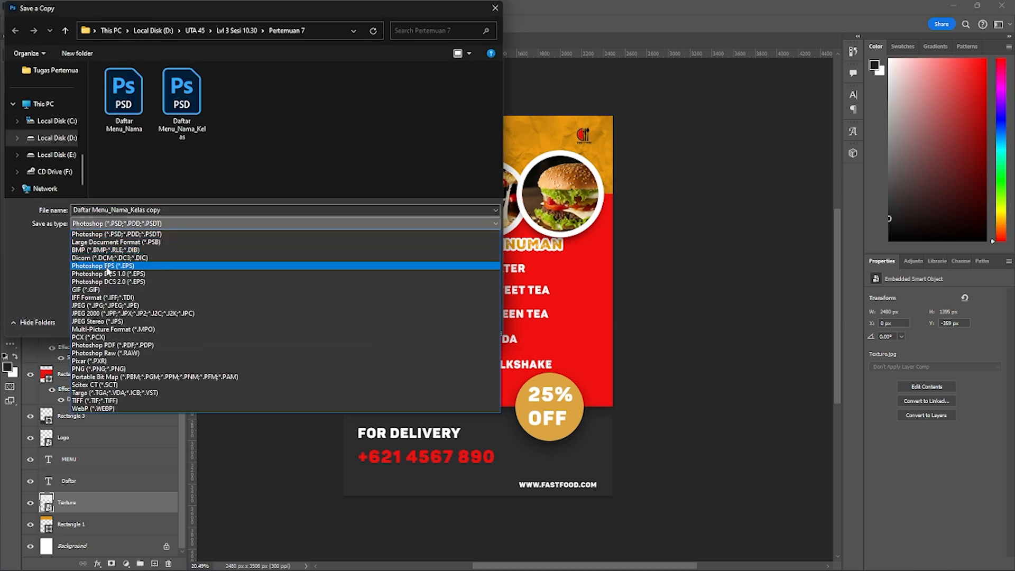
click(98, 298)
click(167, 210)
double_click(167, 209)
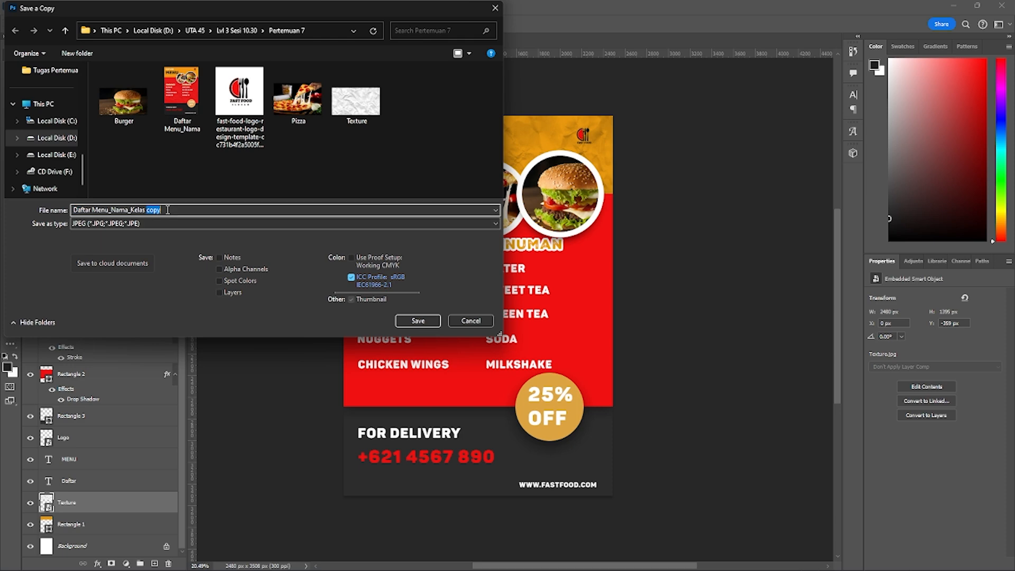
key(BackSpace)
key(Return)
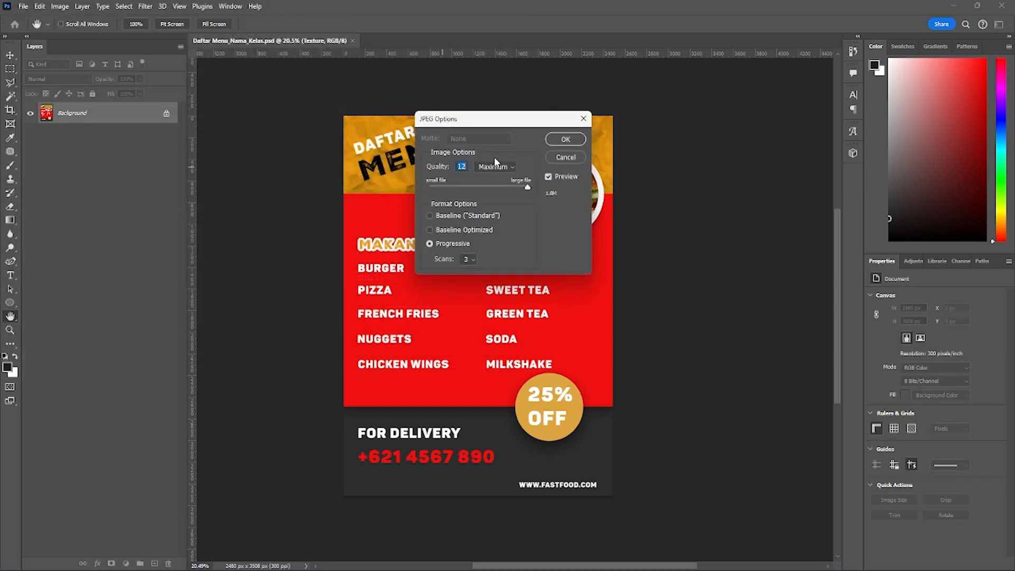
- Export the JPEG at Maximum quality, 12, and accept the JPEG options
click(502, 167)
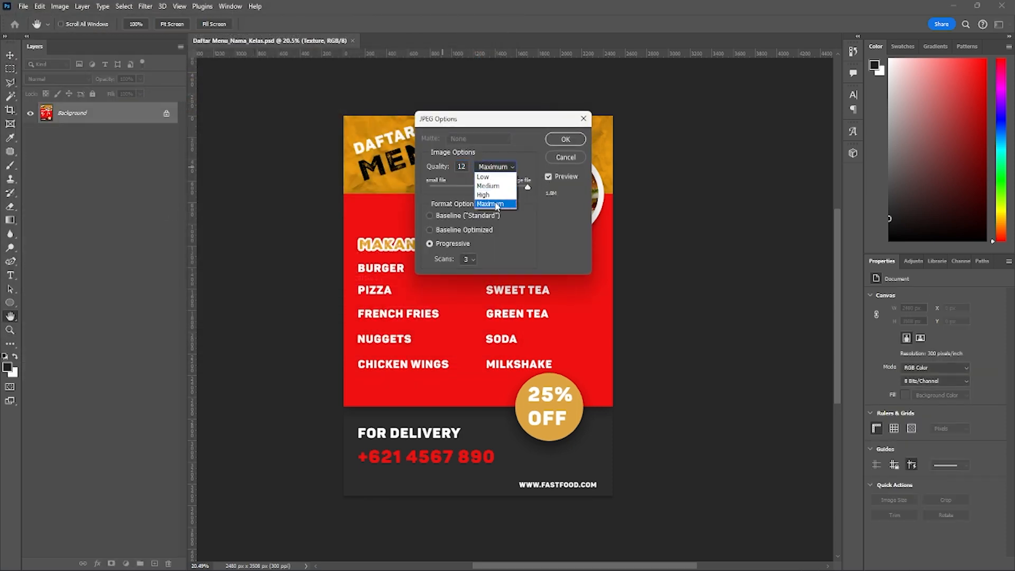
click(510, 205)
mouse_move(526, 187)
mouse_down()
mouse_move(515, 188)
mouse_move(538, 188)
mouse_up()
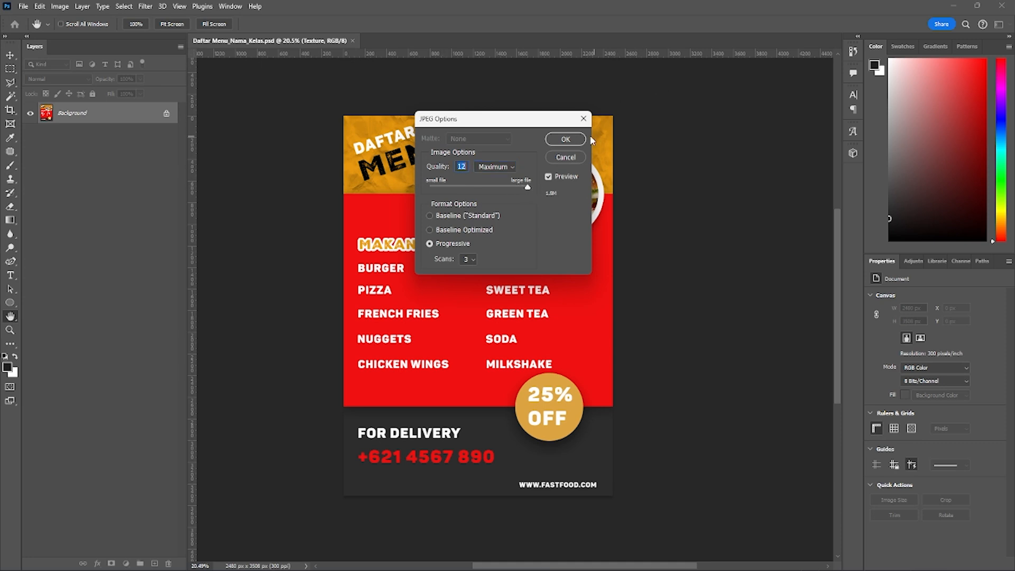
click(563, 140)
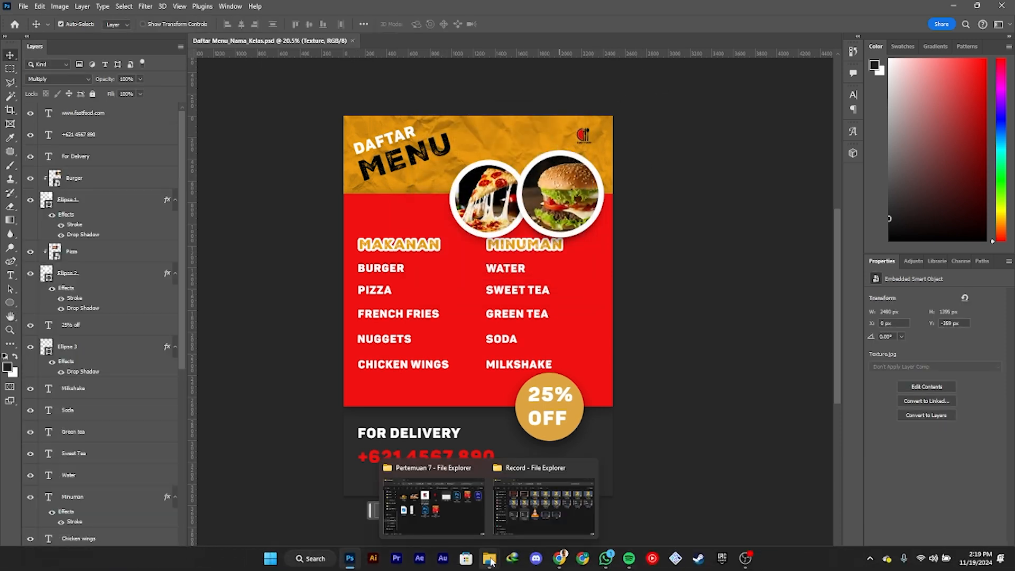